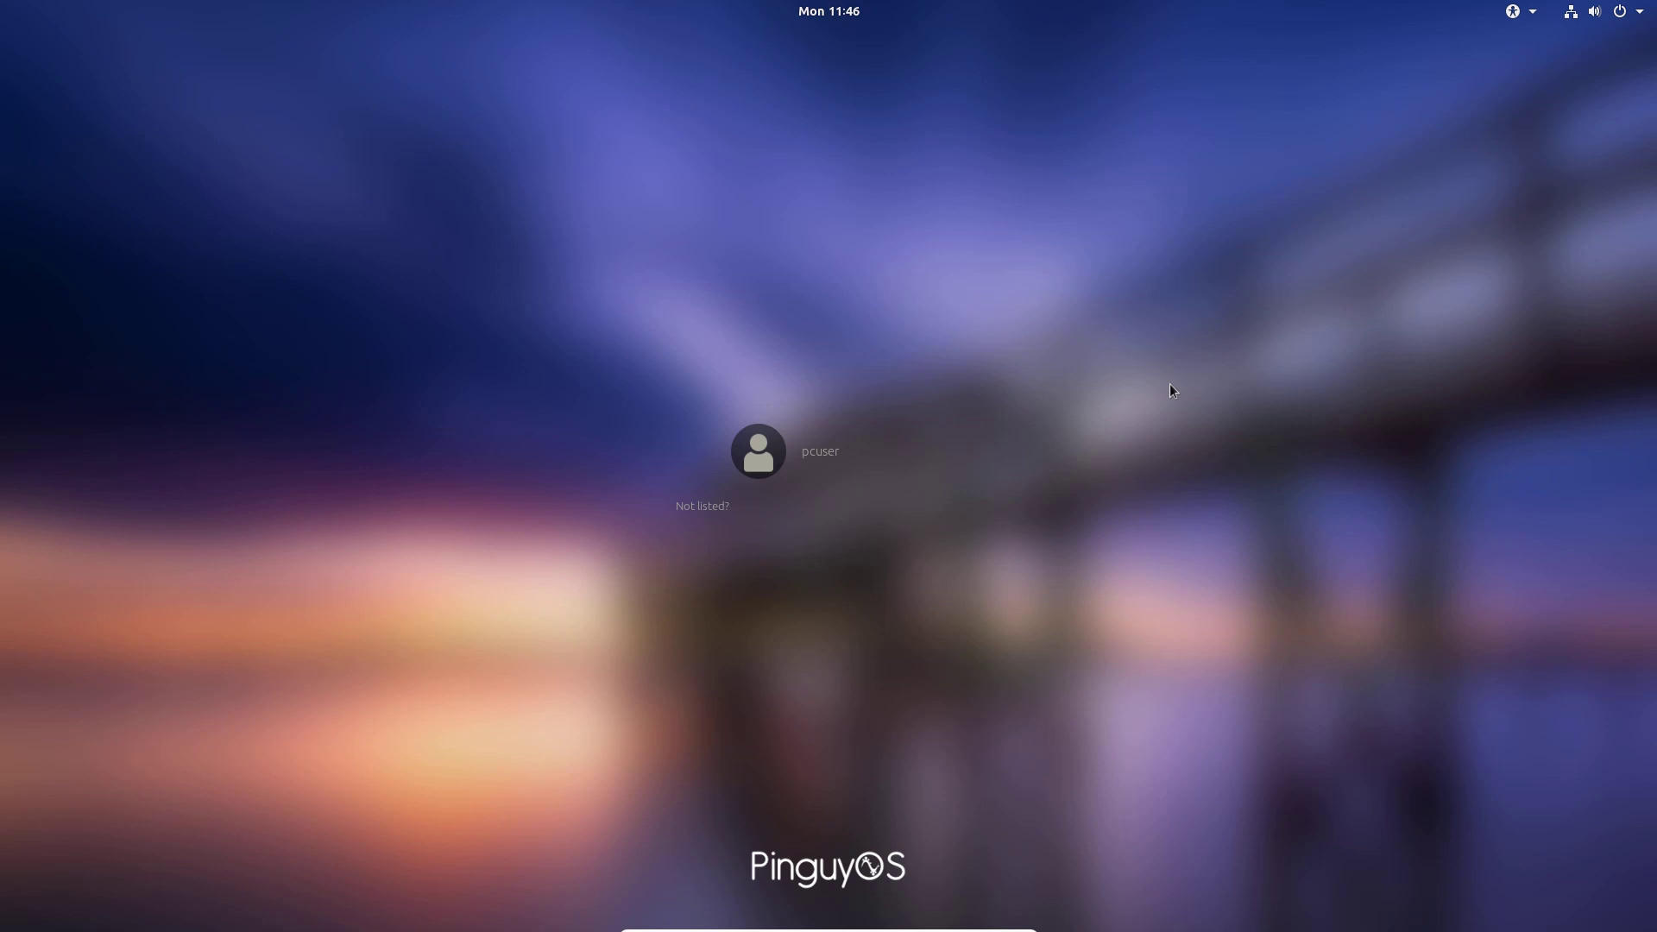
Look over the accessibility options and the volume, network and power controls on the login screen
left_click(1523, 15)
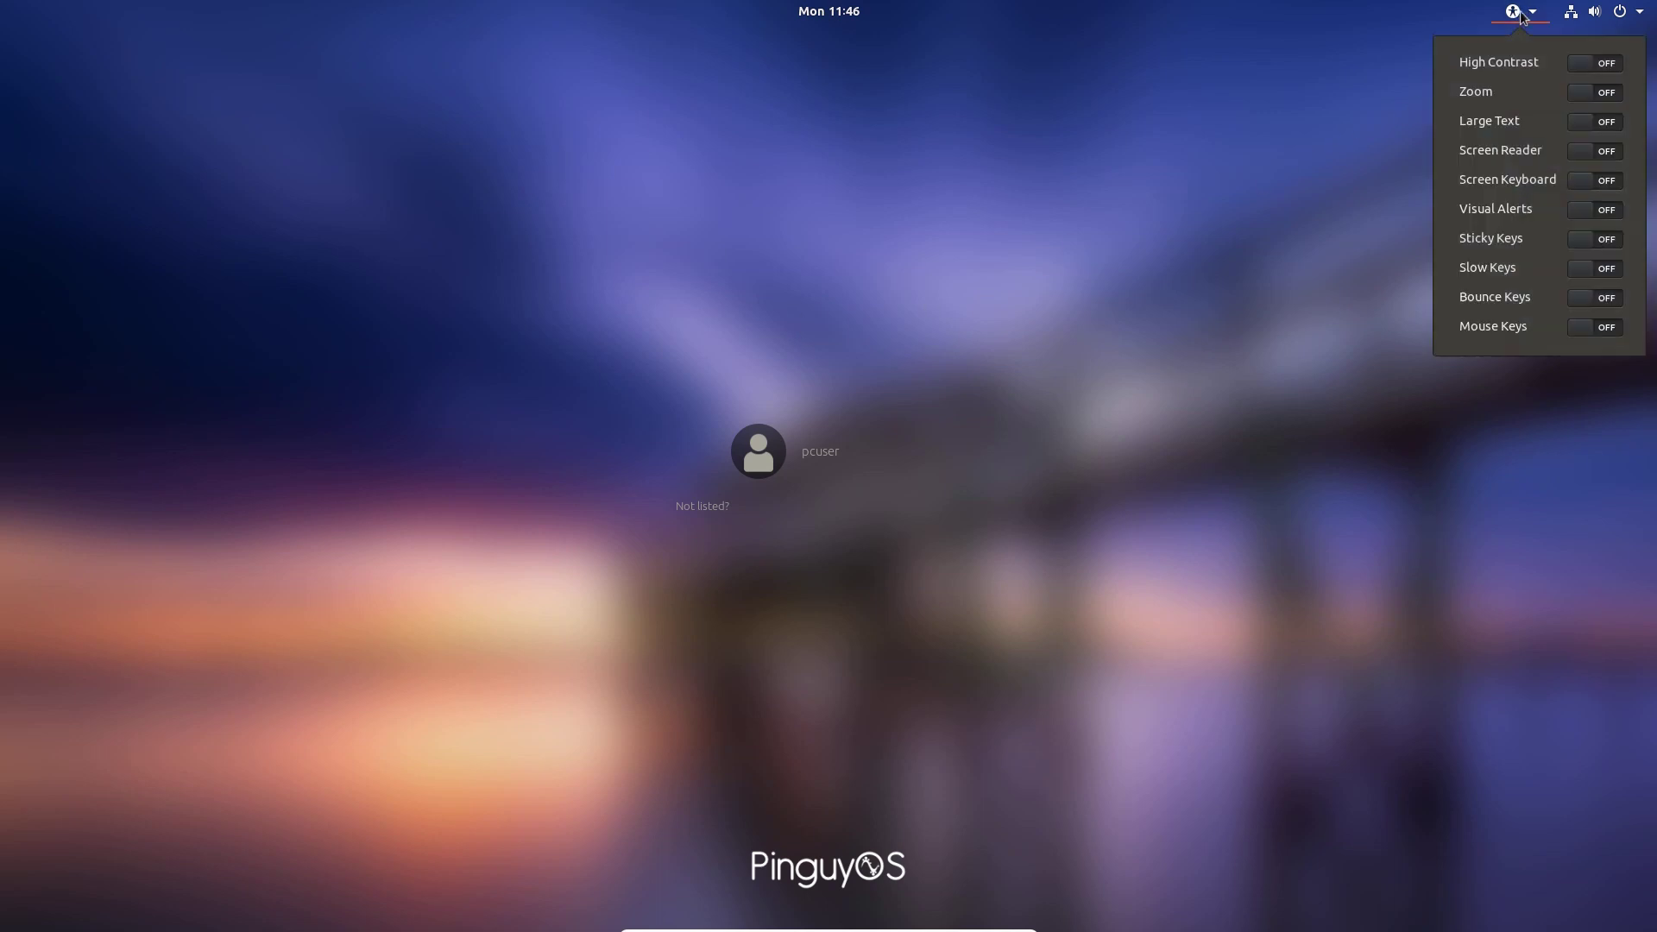
left_click(1351, 81)
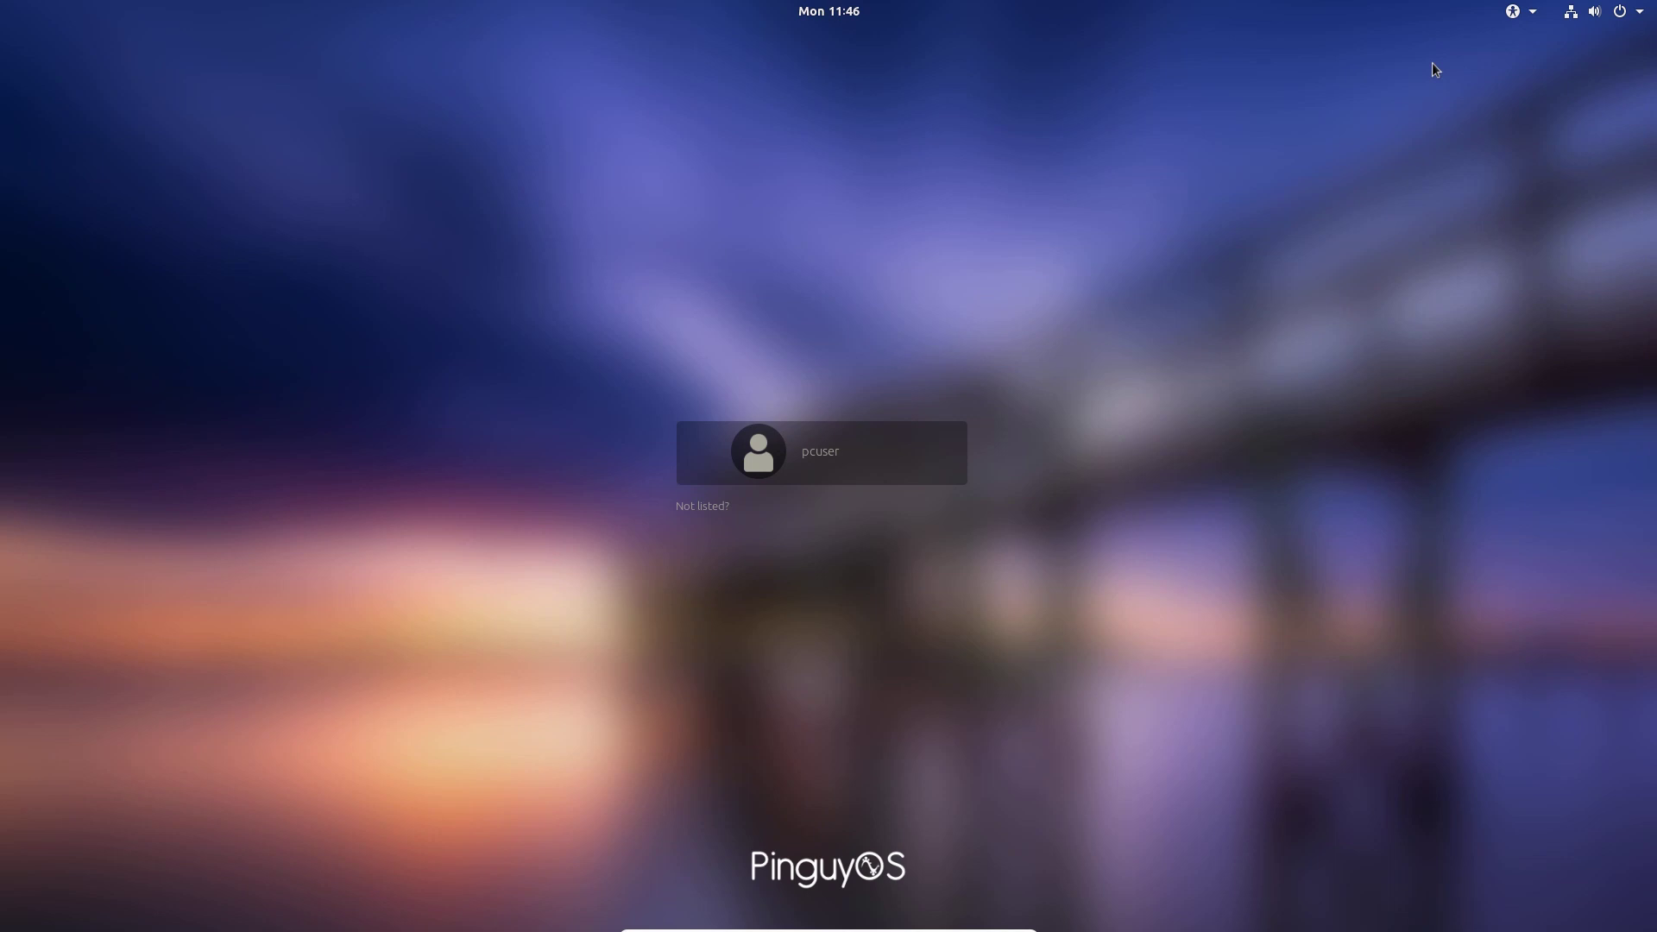
left_click(1566, 18)
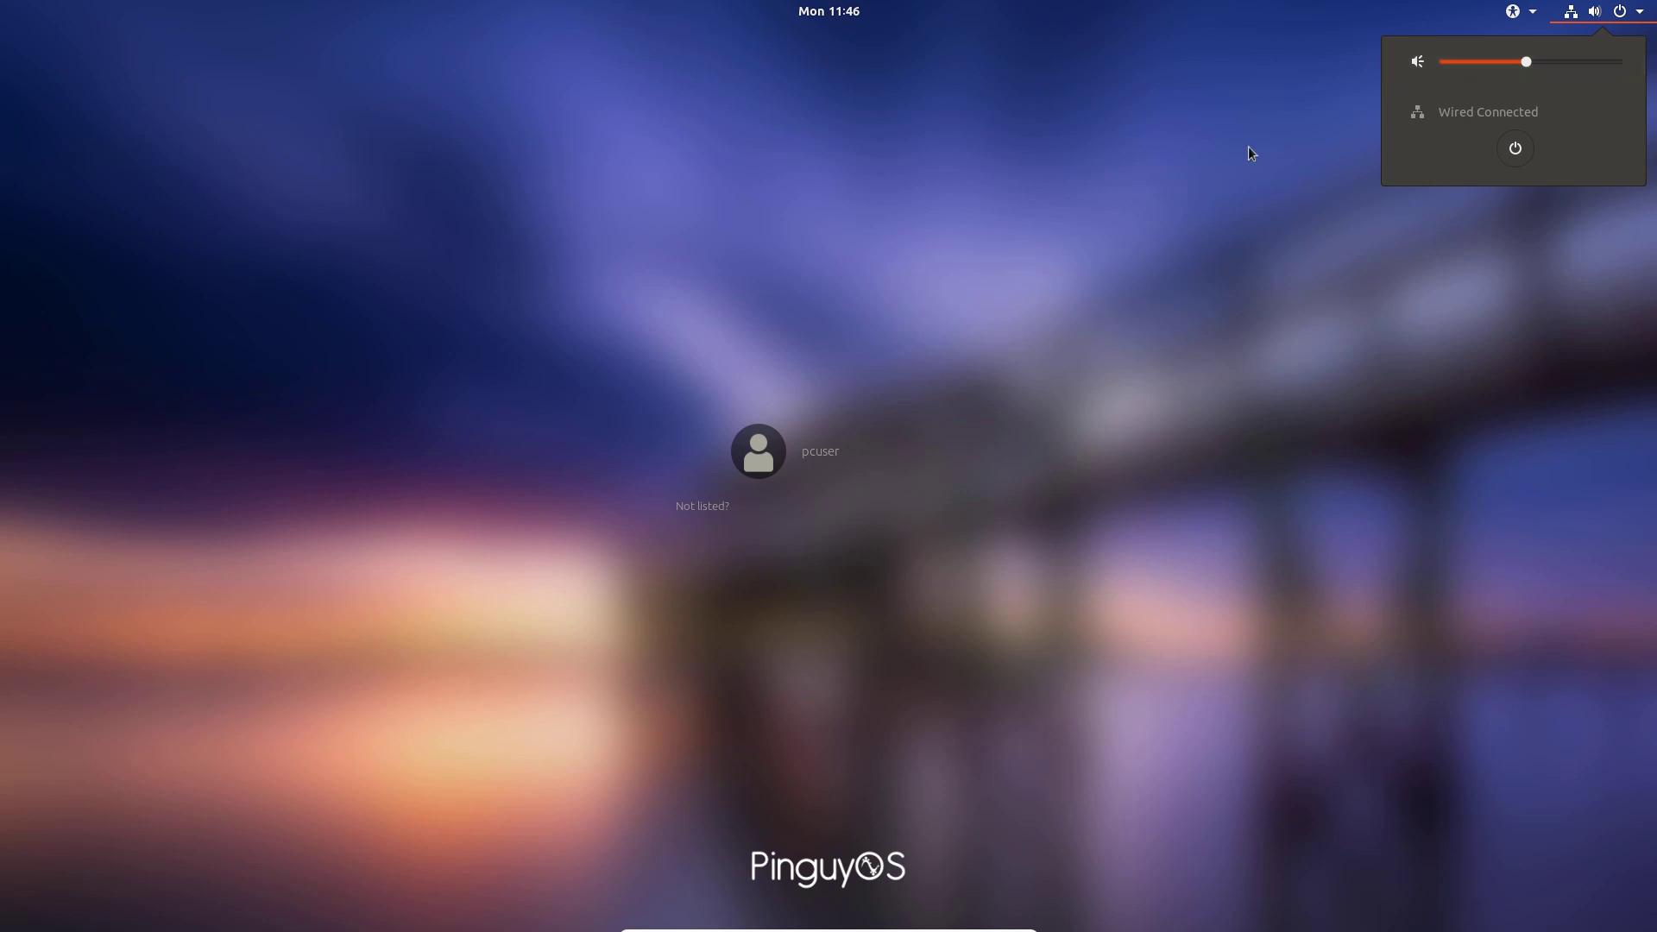
left_click(1167, 185)
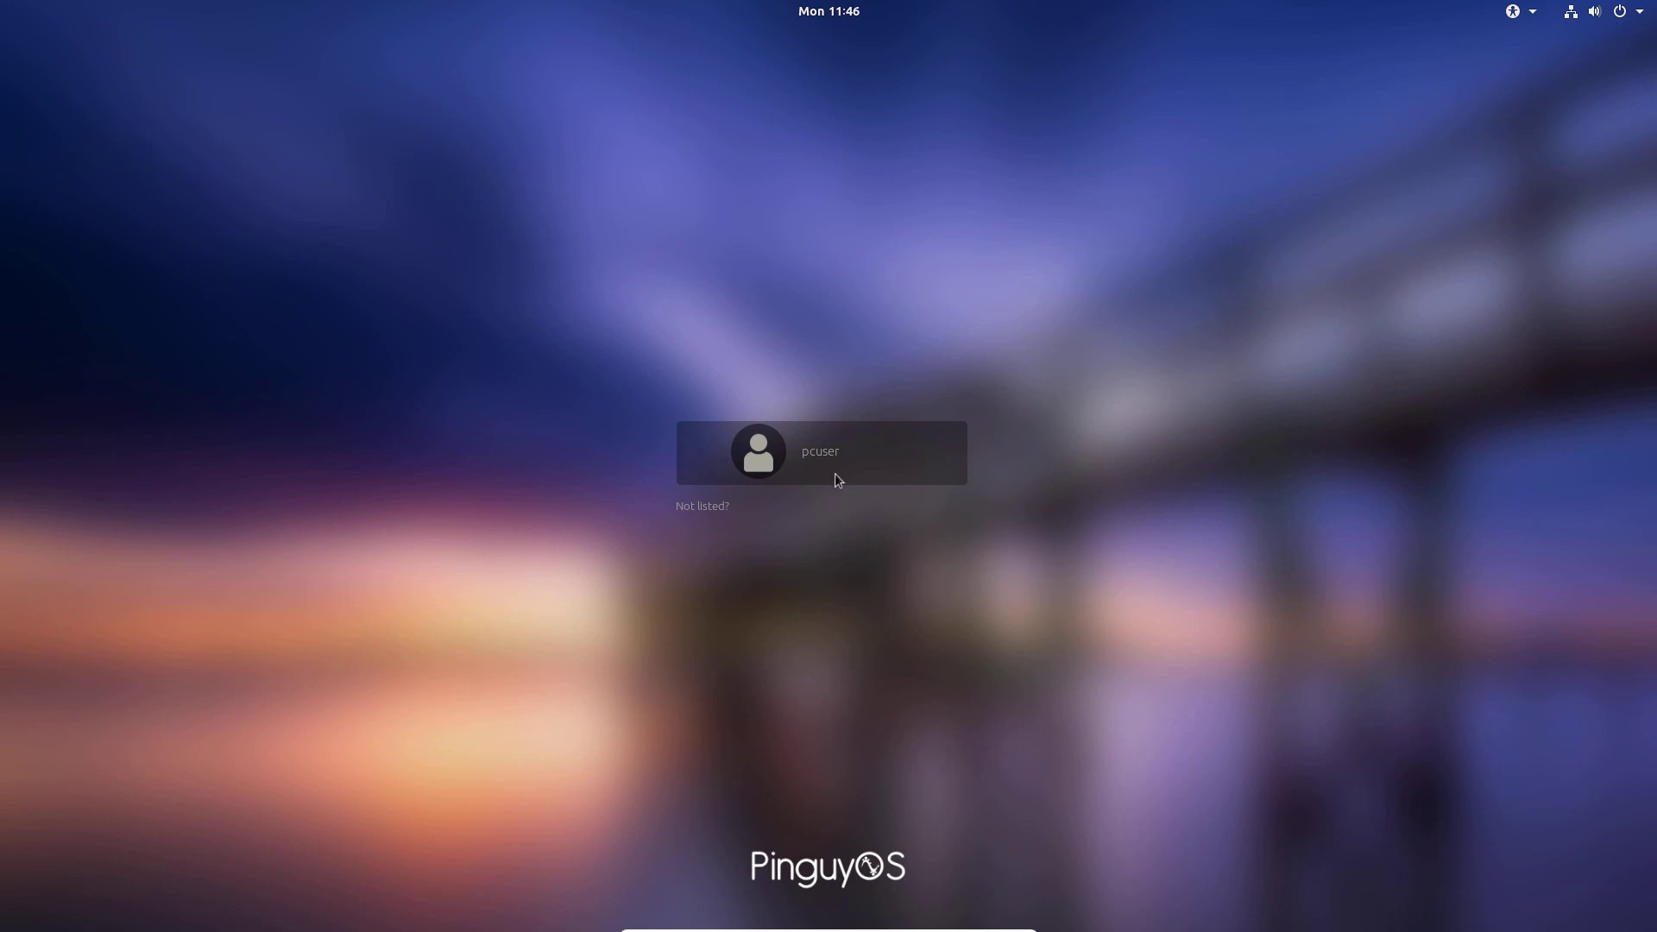
Sign in to the listed user account by entering the account password
left_click(872, 444)
type("•••••")
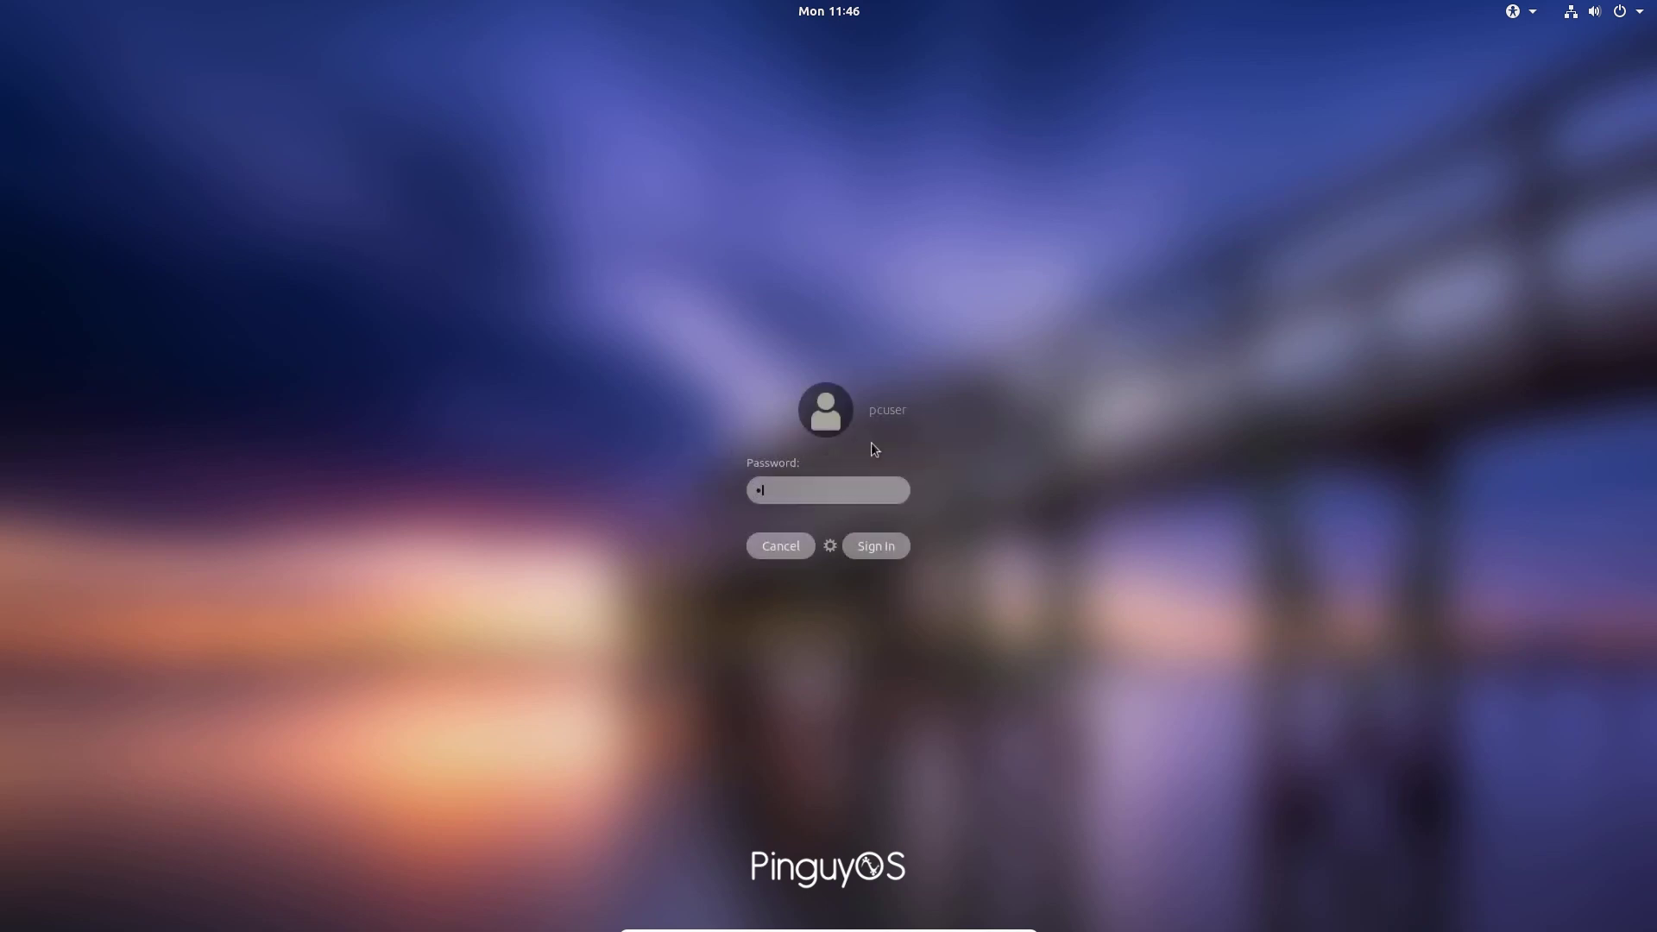
key("Return")
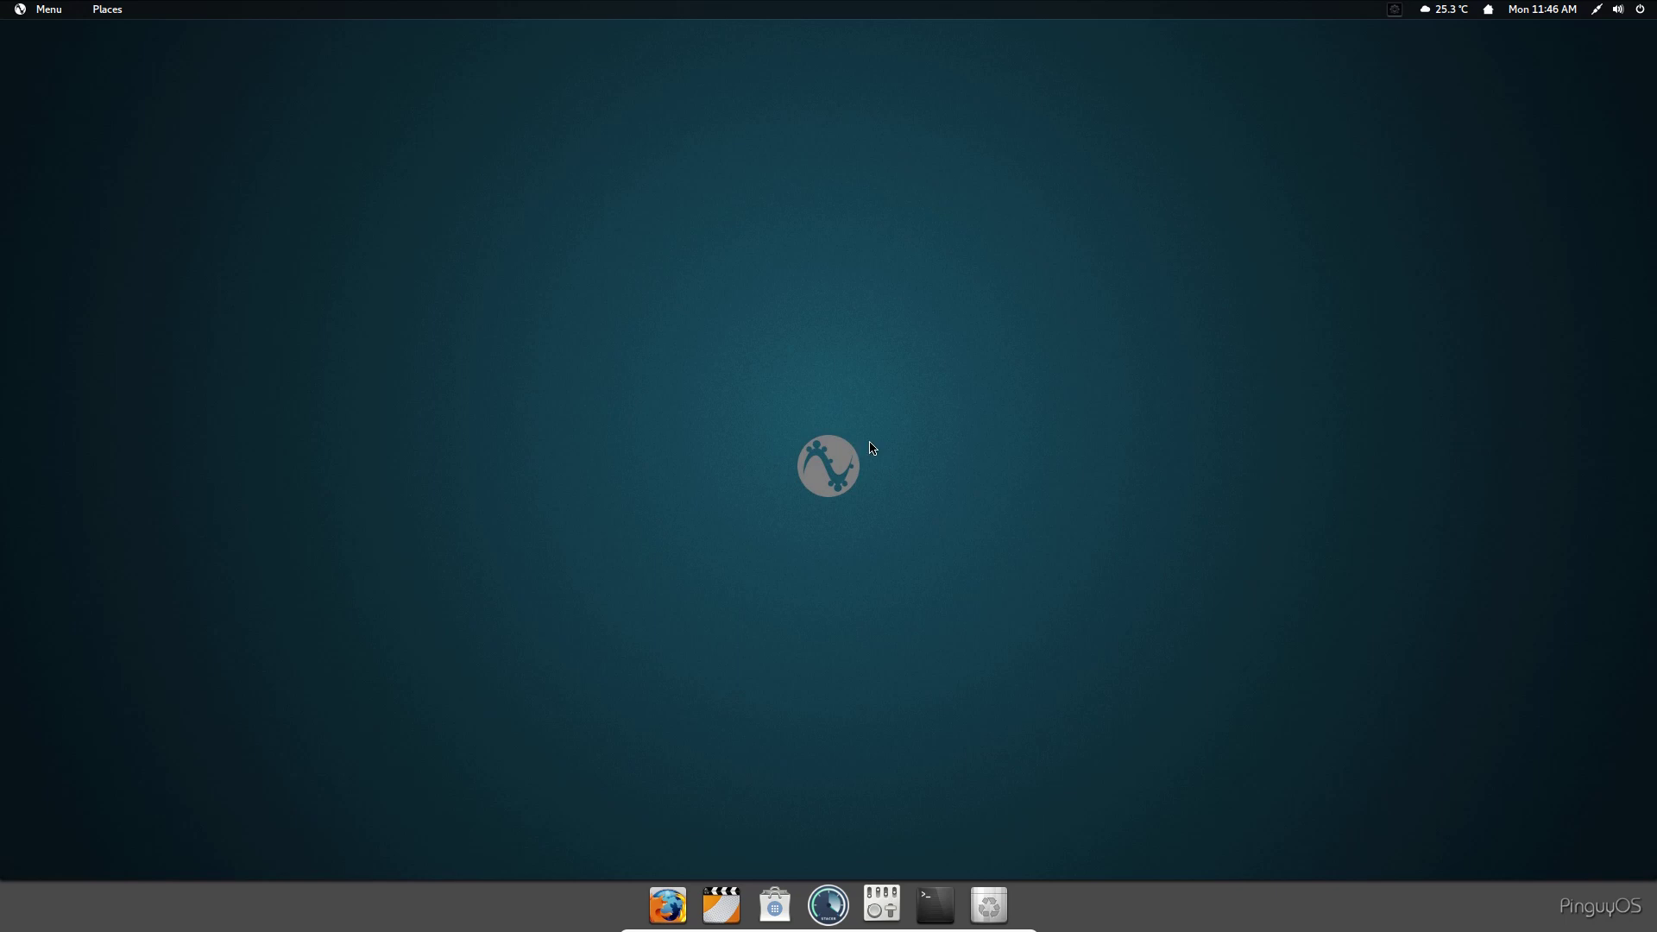
Check the GNOME Shell version in a terminal with gnome-shell --version and close the terminal
left_click(936, 902)
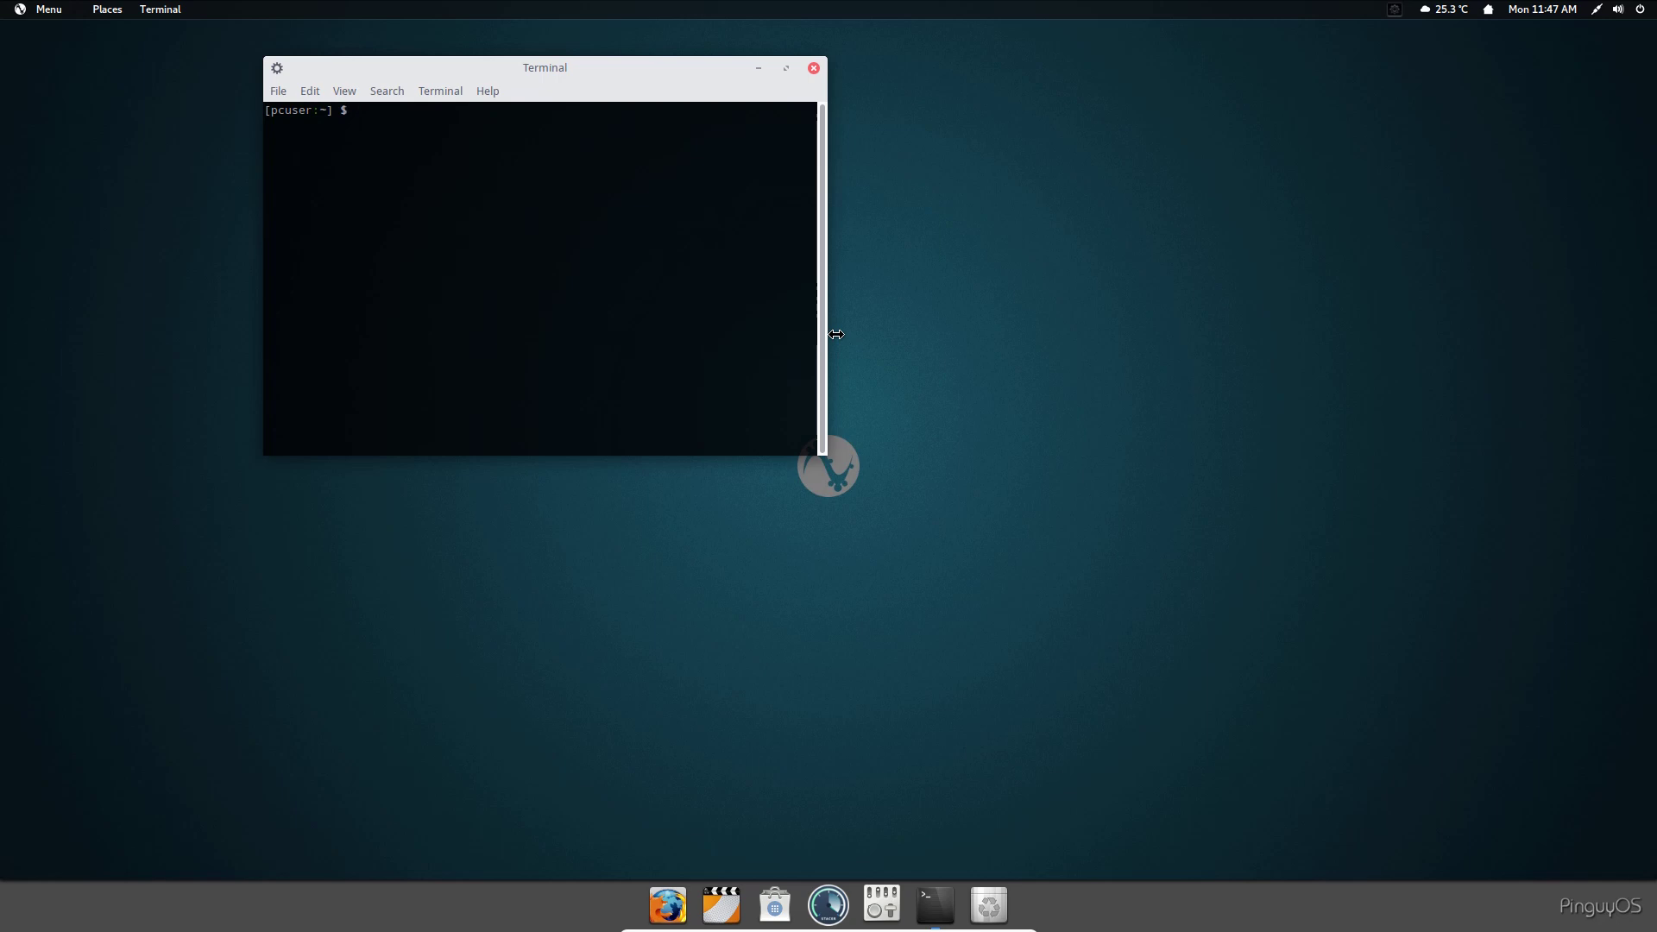
type("gnome-shell --version")
key("Return")
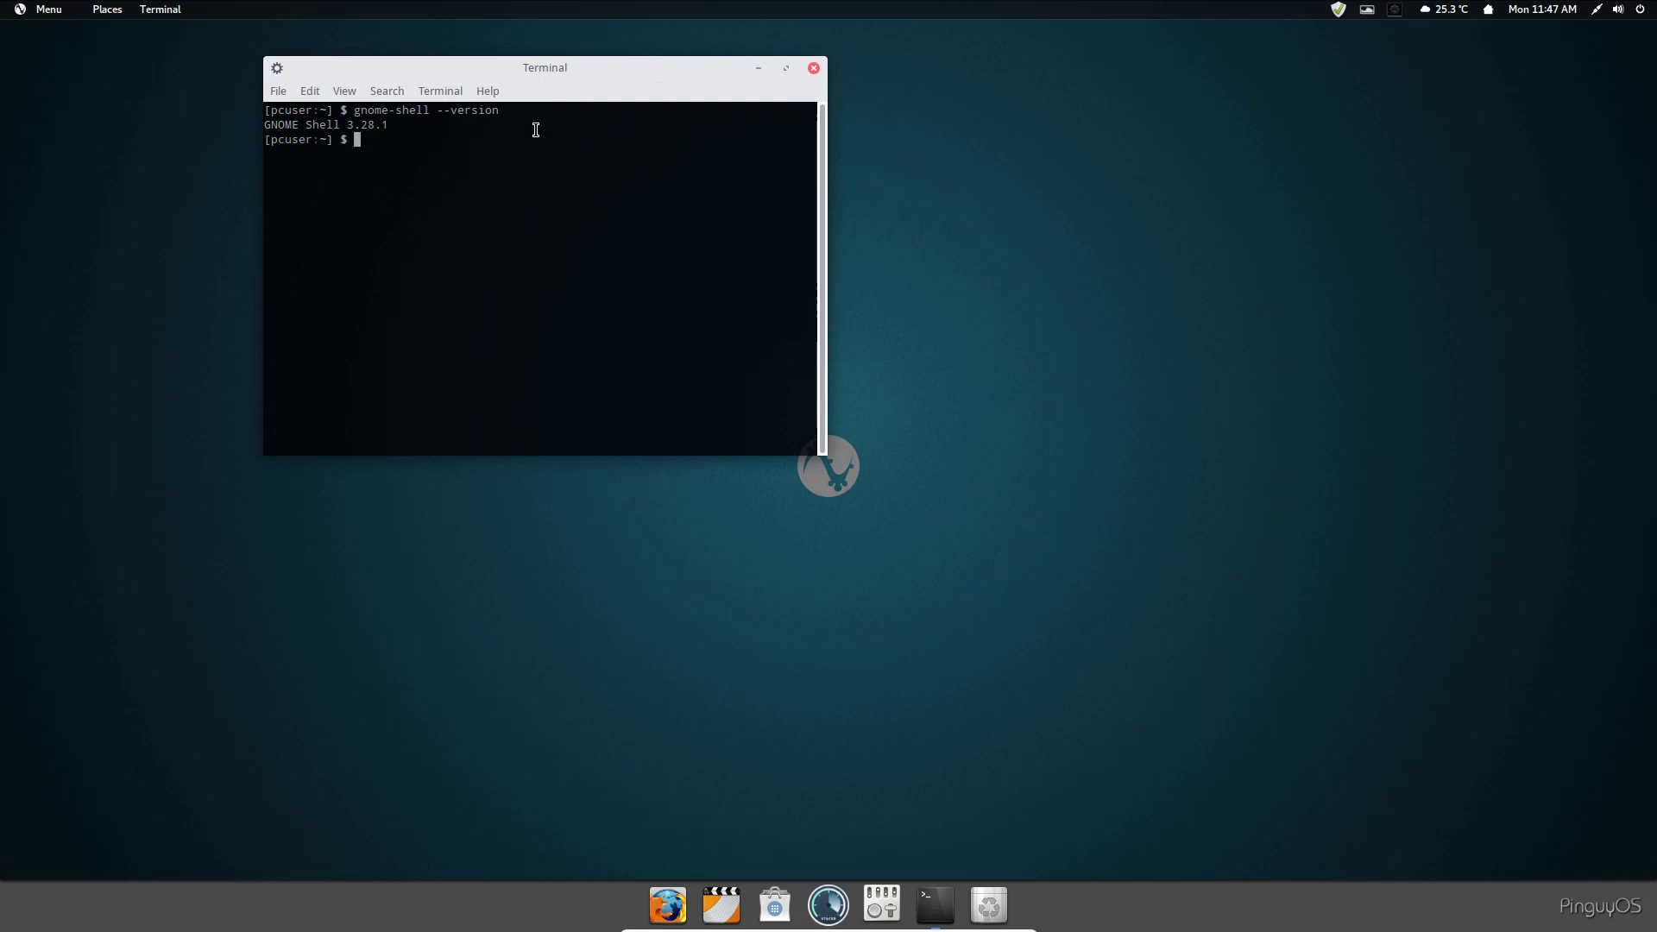
left_click(814, 68)
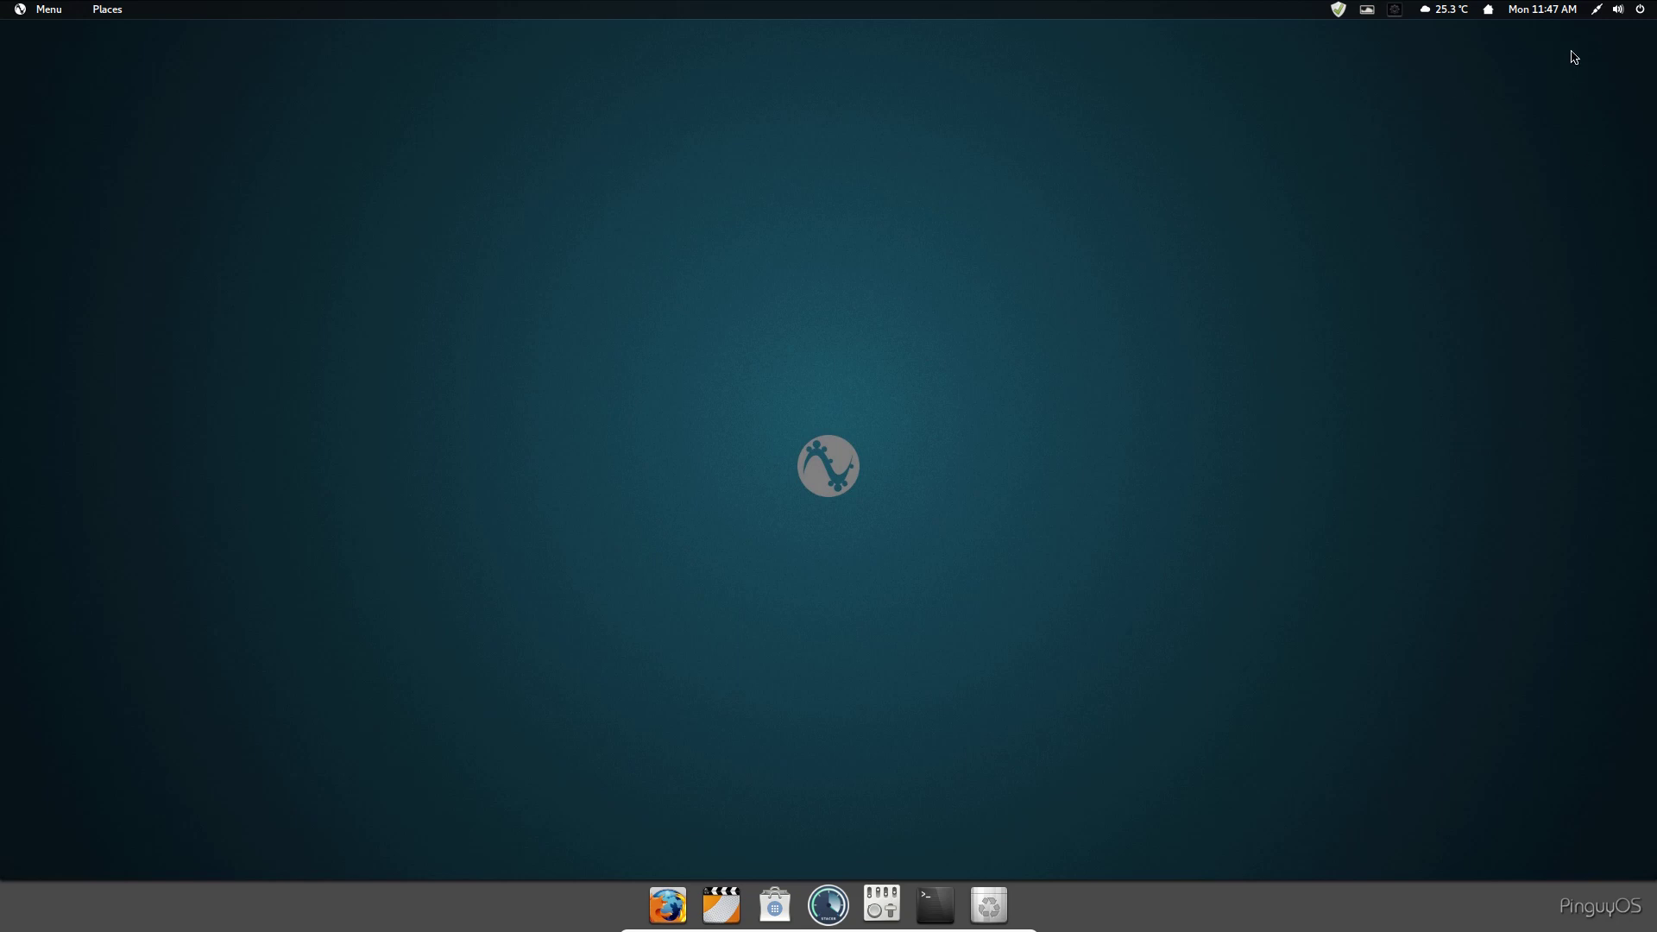
Check the audio output devices in the system status area and open the wired network settings
left_click(1648, 12)
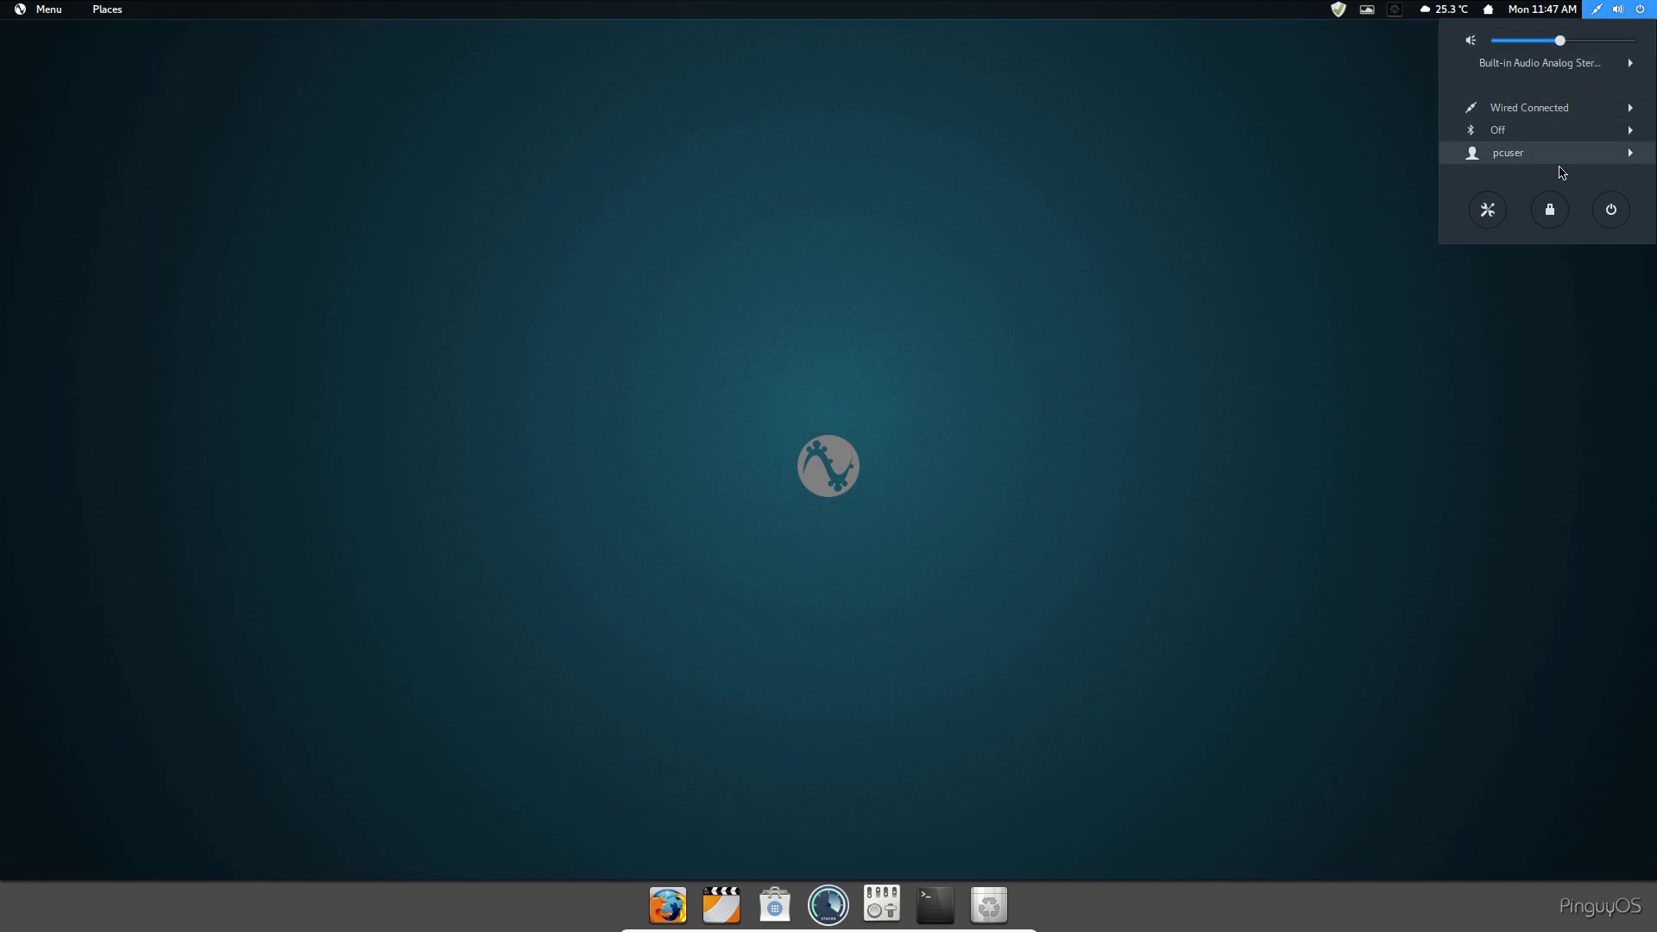
left_click(1569, 67)
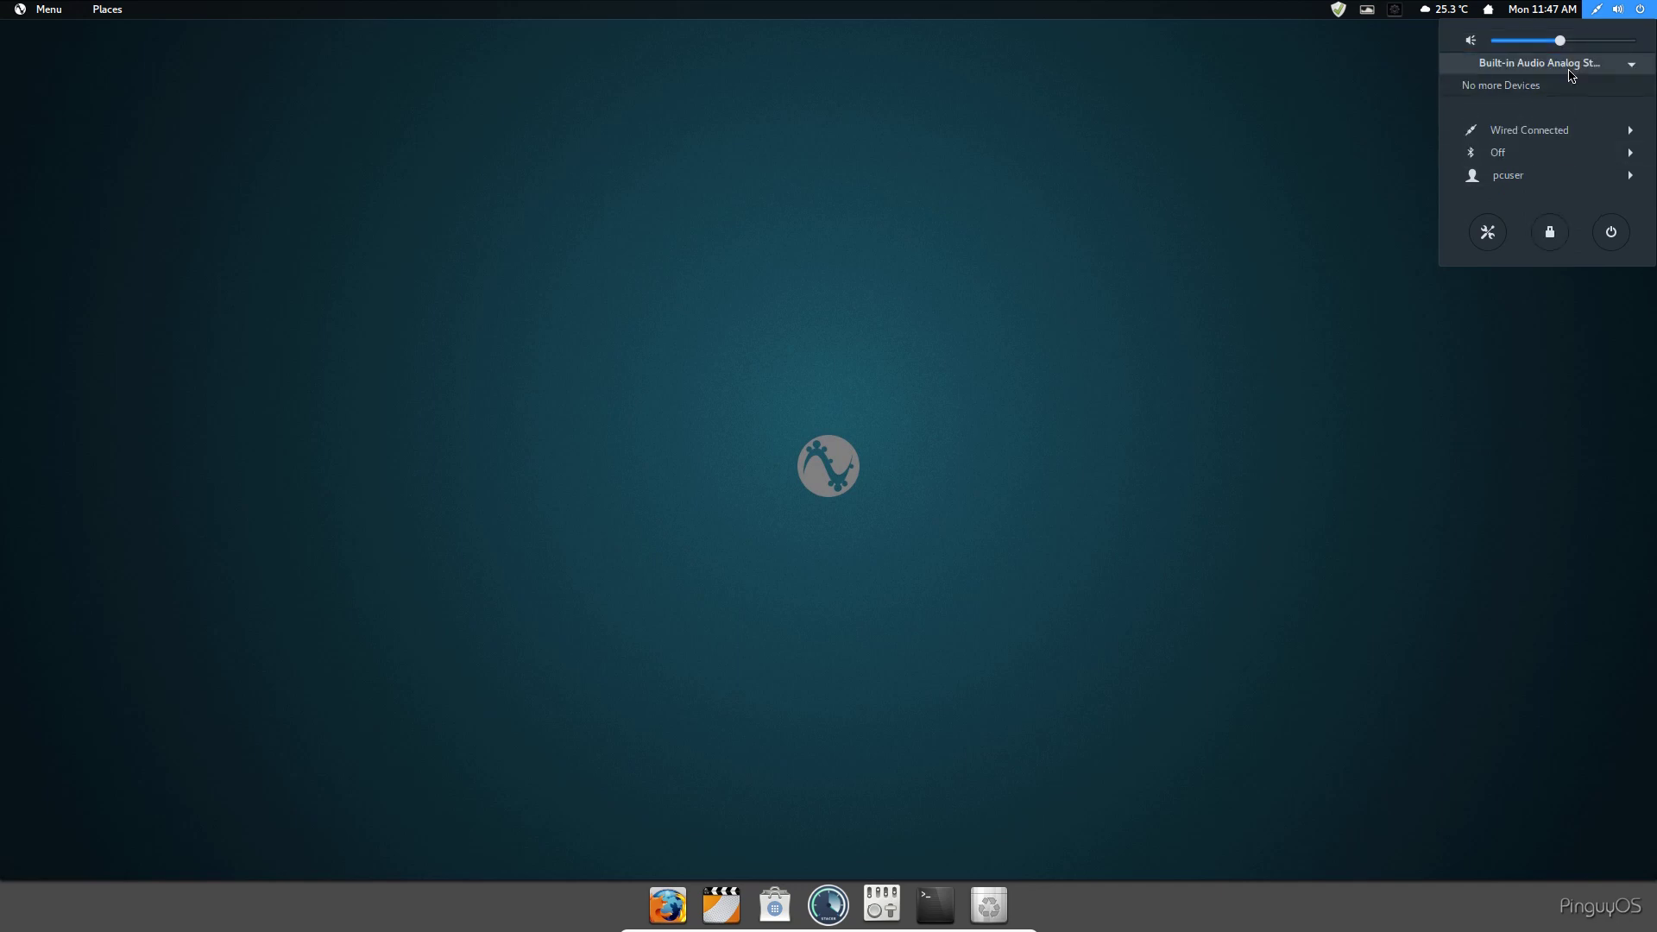
left_click(1569, 68)
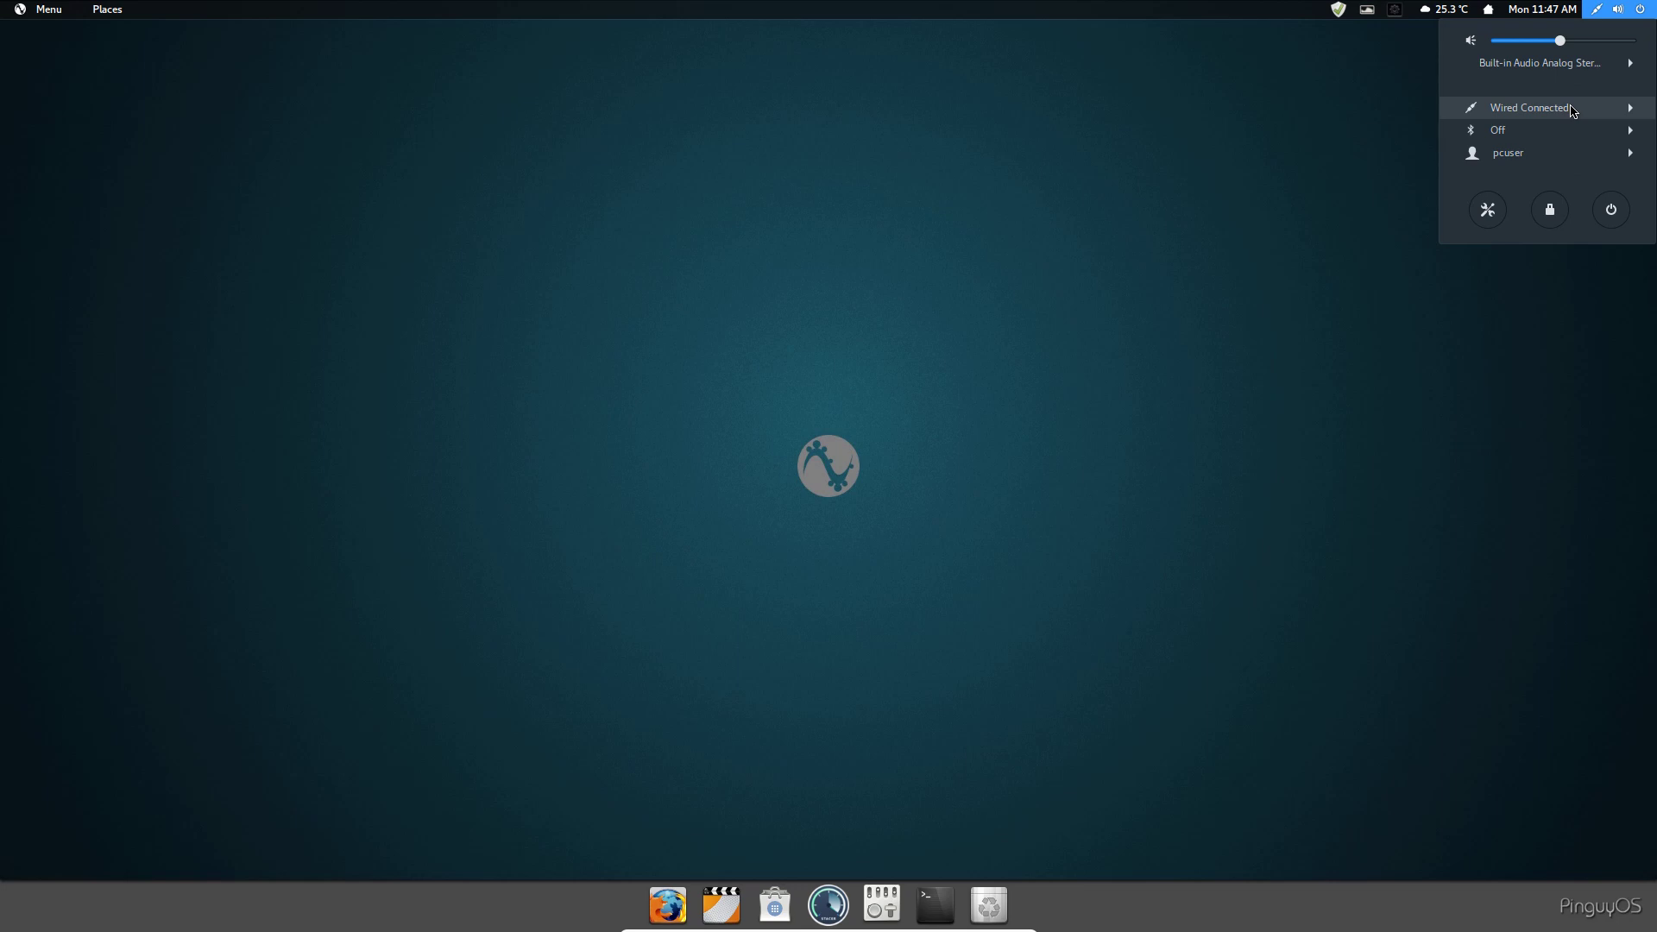
left_click(1572, 111)
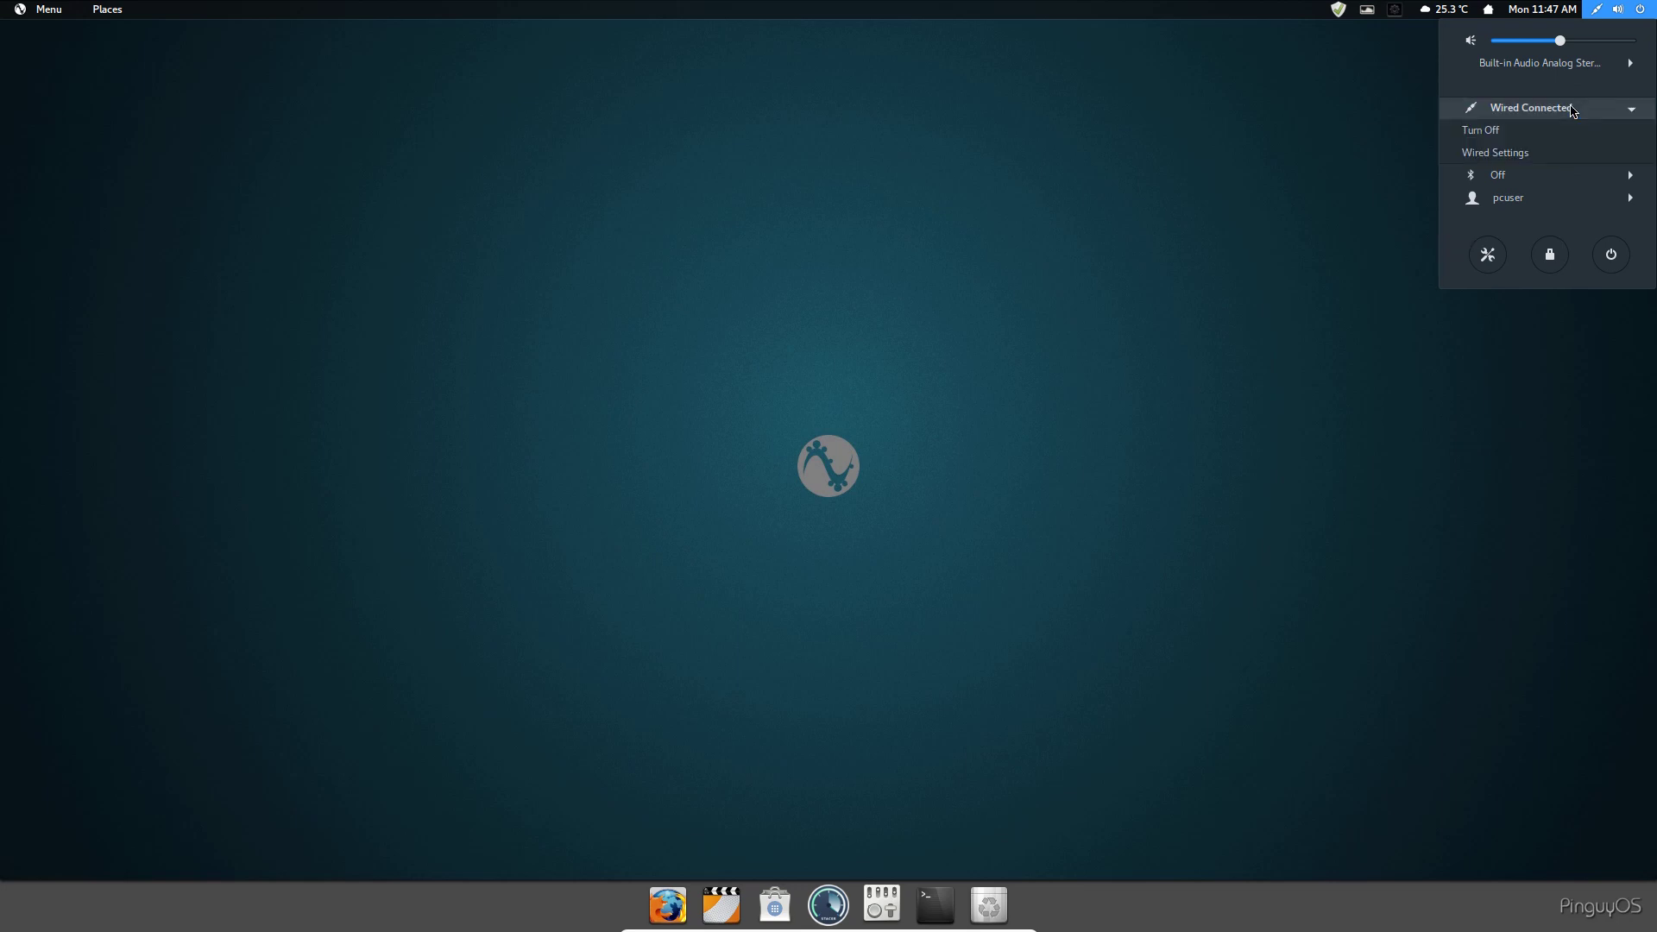
left_click(1483, 153)
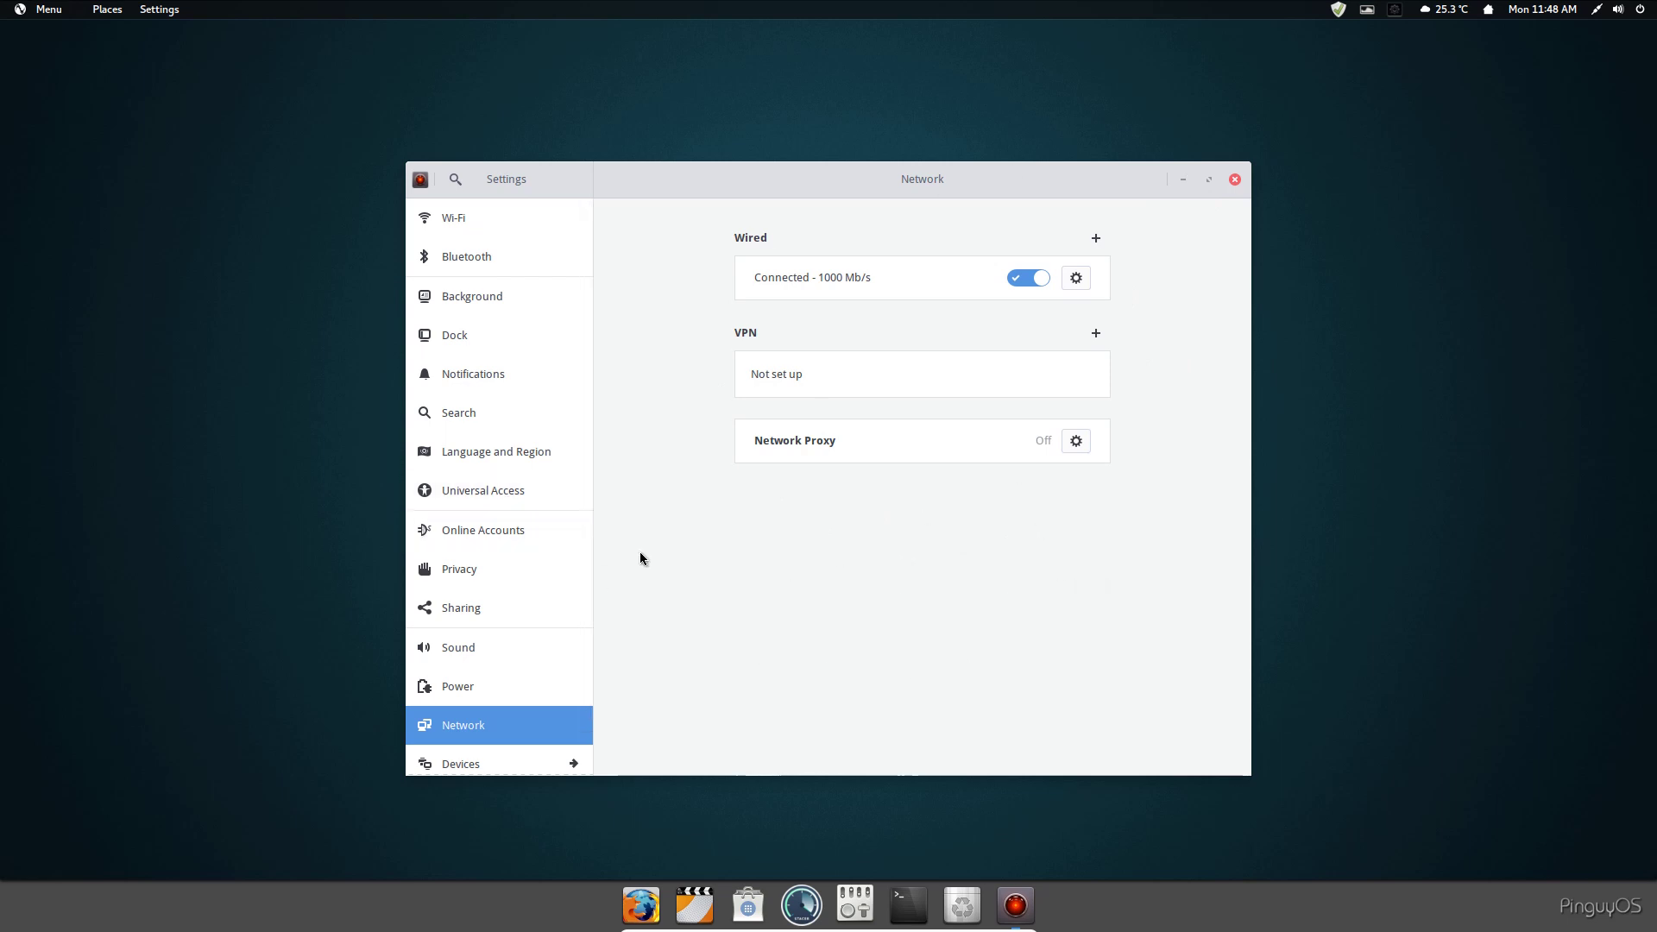
Review the Wi-Fi, Bluetooth, Background, Dock and Notifications settings pages
left_click(463, 229)
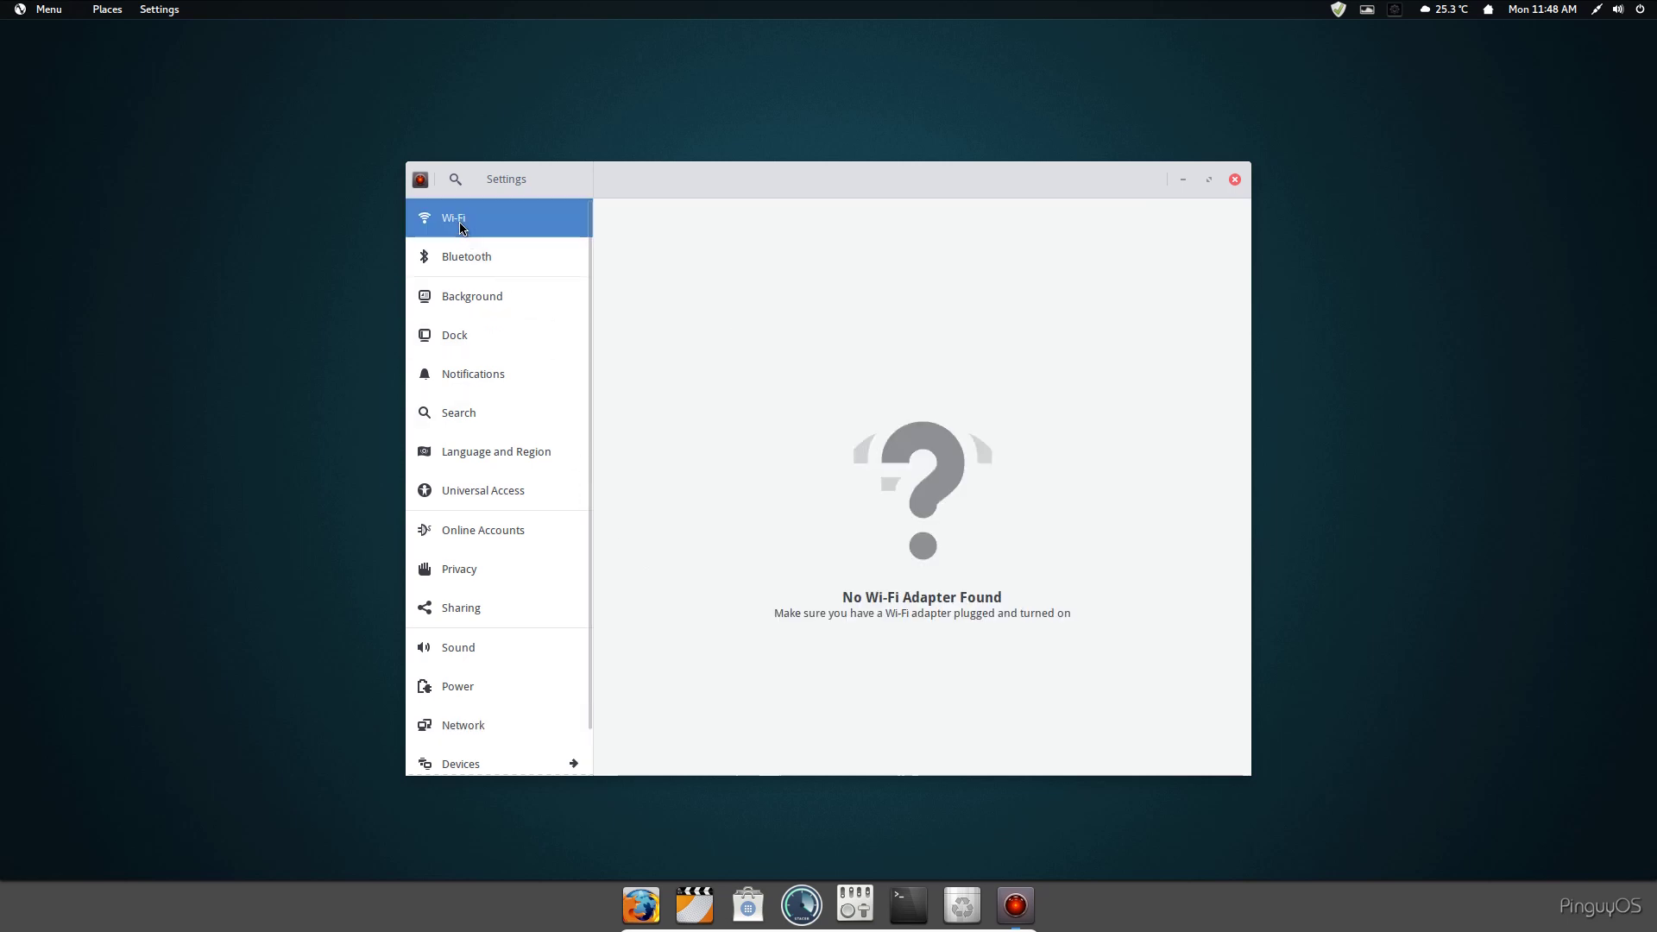
left_click(493, 267)
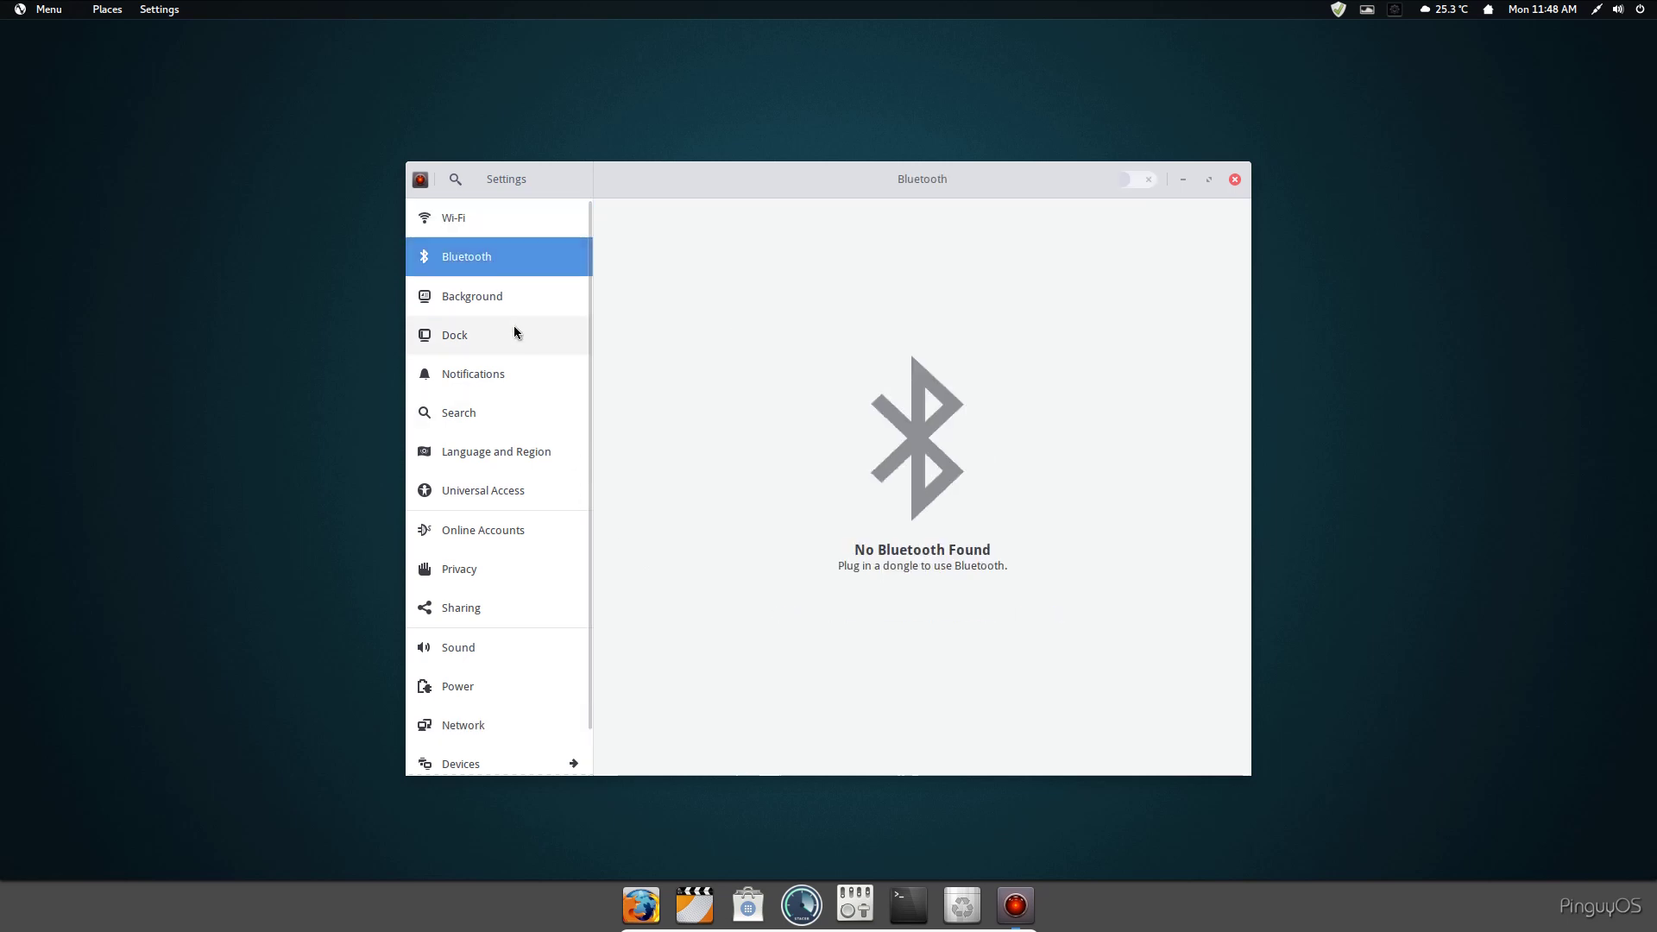
left_click(494, 303)
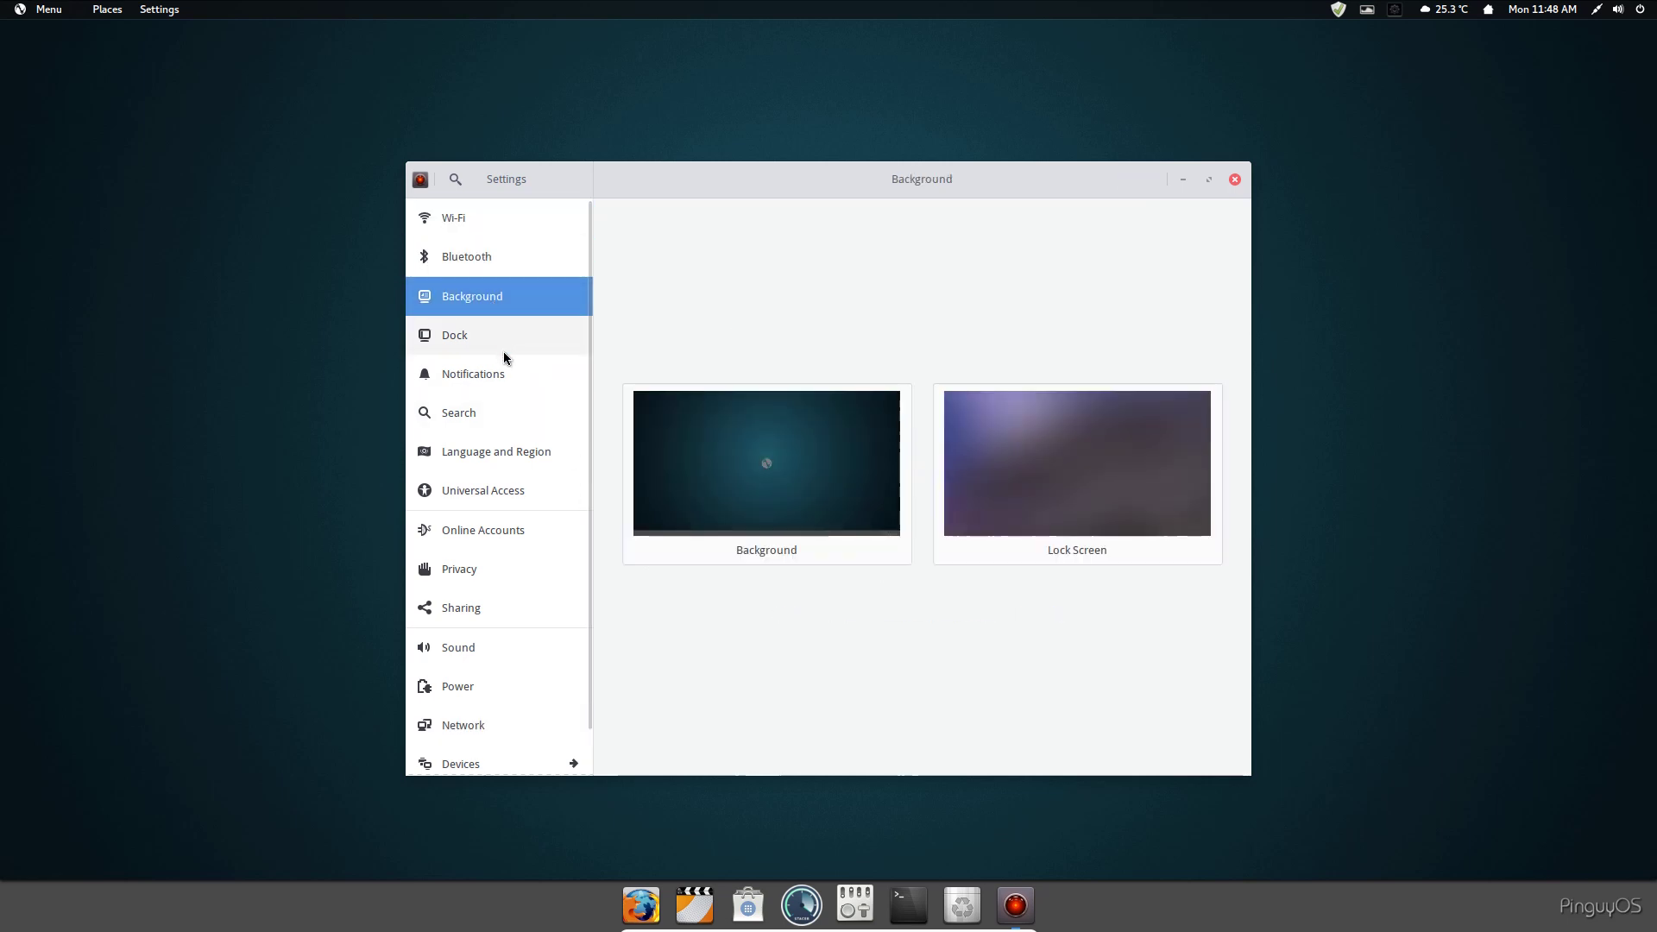
left_click(479, 345)
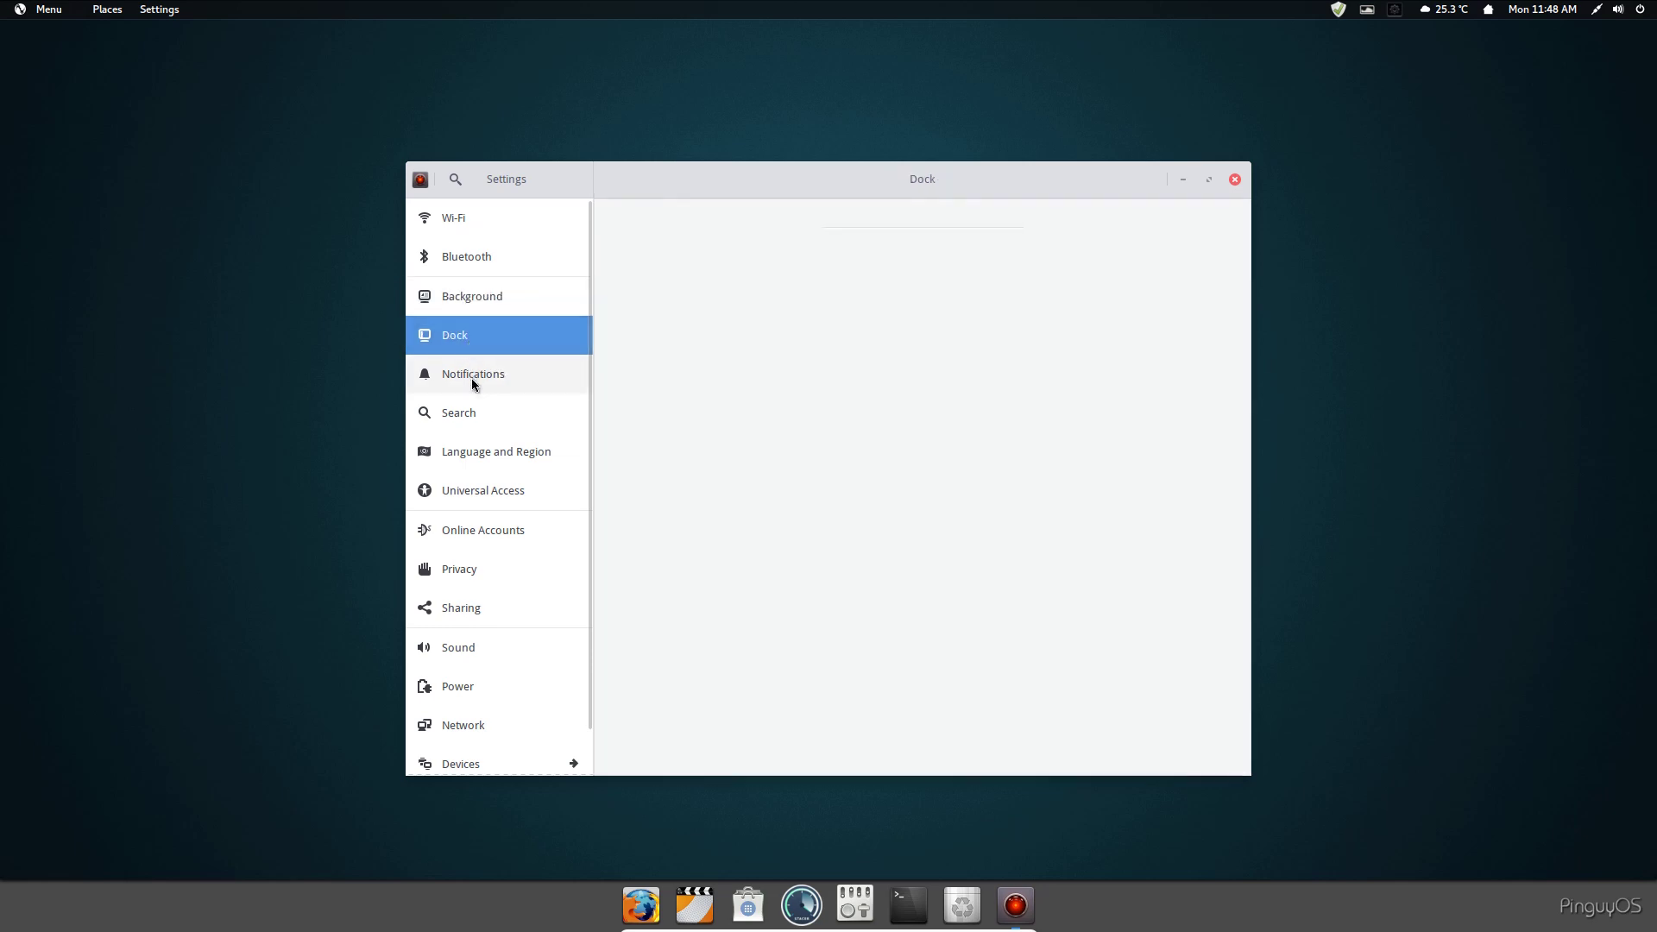
left_click(472, 380)
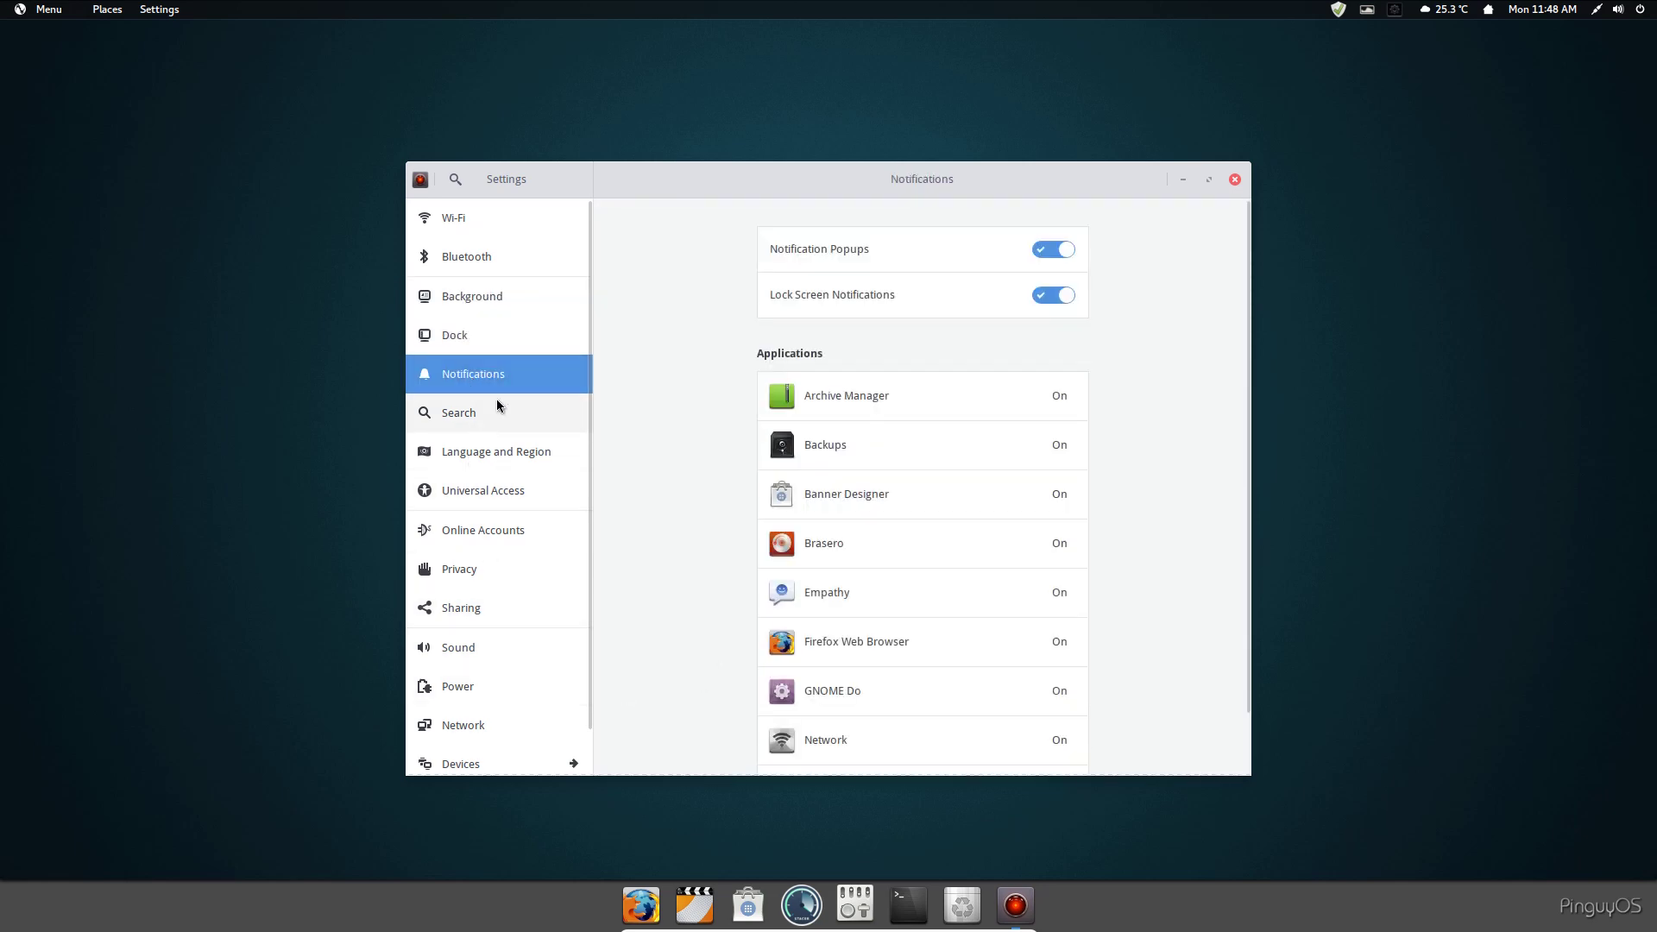
Review the Online Accounts, Privacy, Sharing, Sound, Power and Network settings pages
left_click(516, 532)
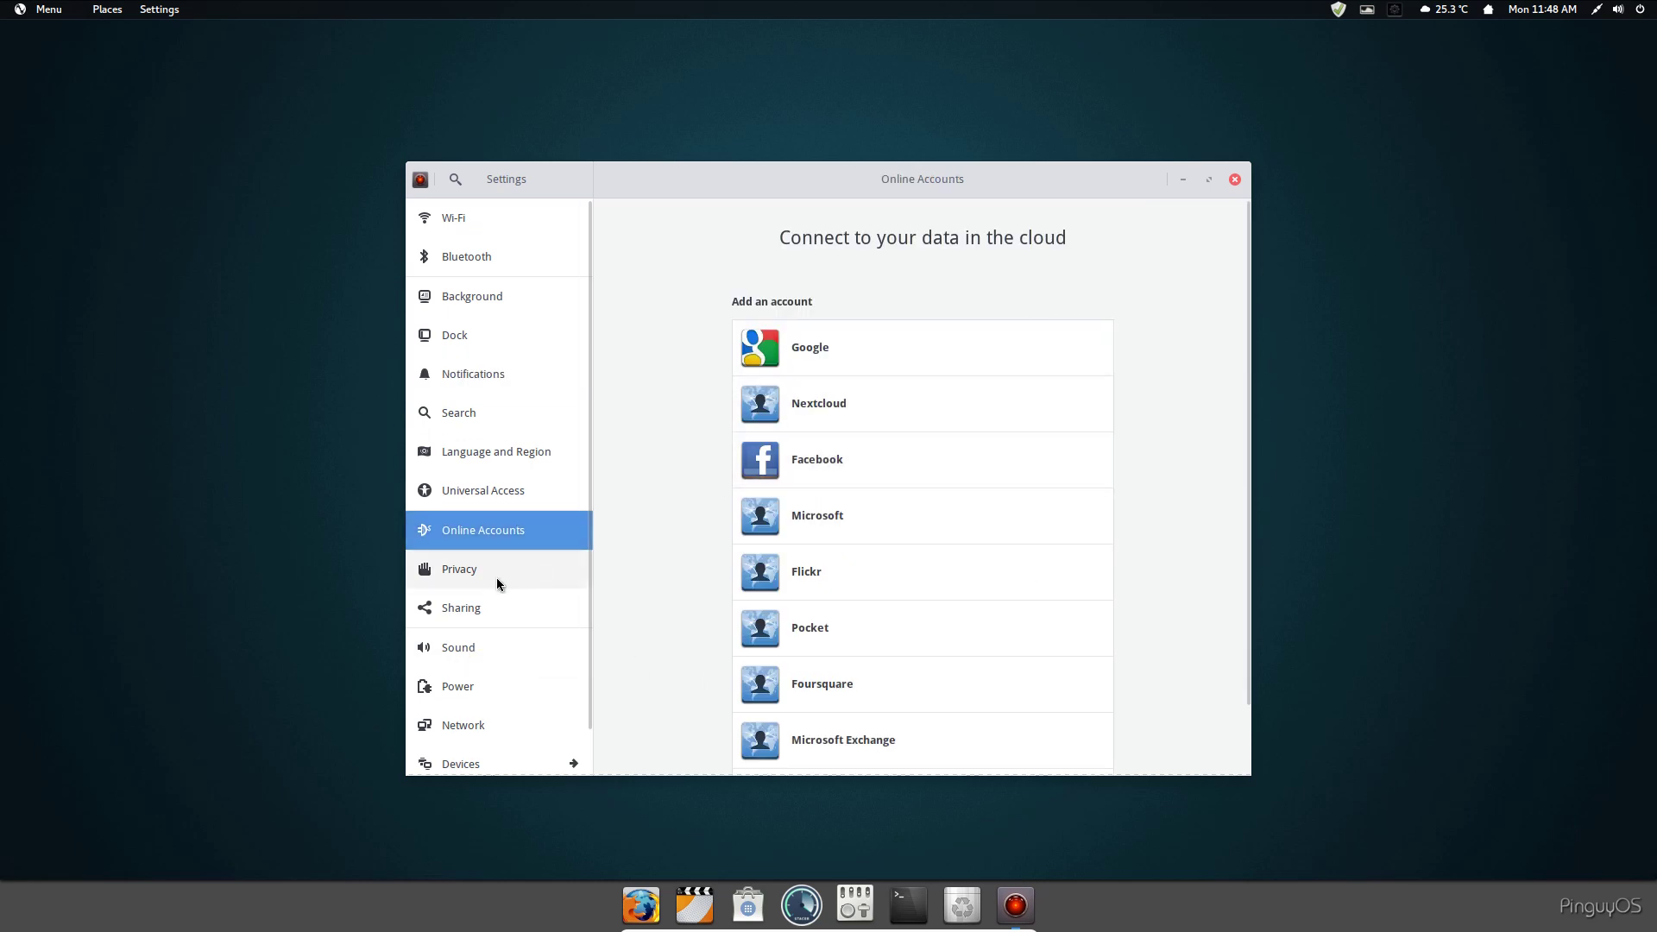
left_click(459, 572)
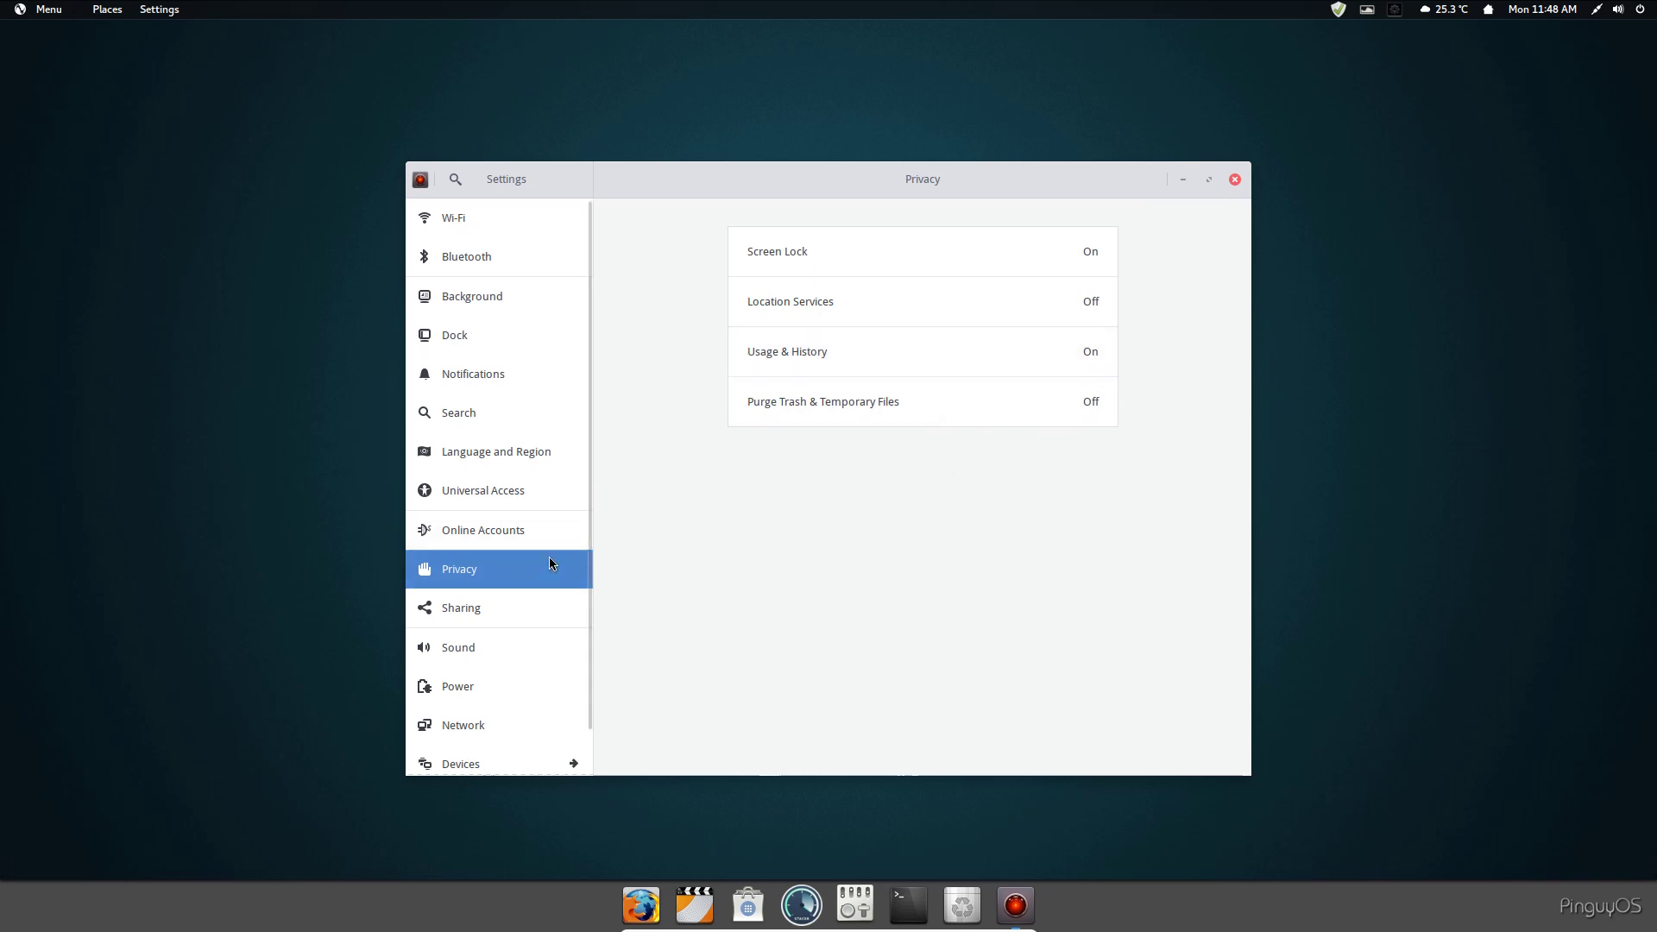
left_click(521, 616)
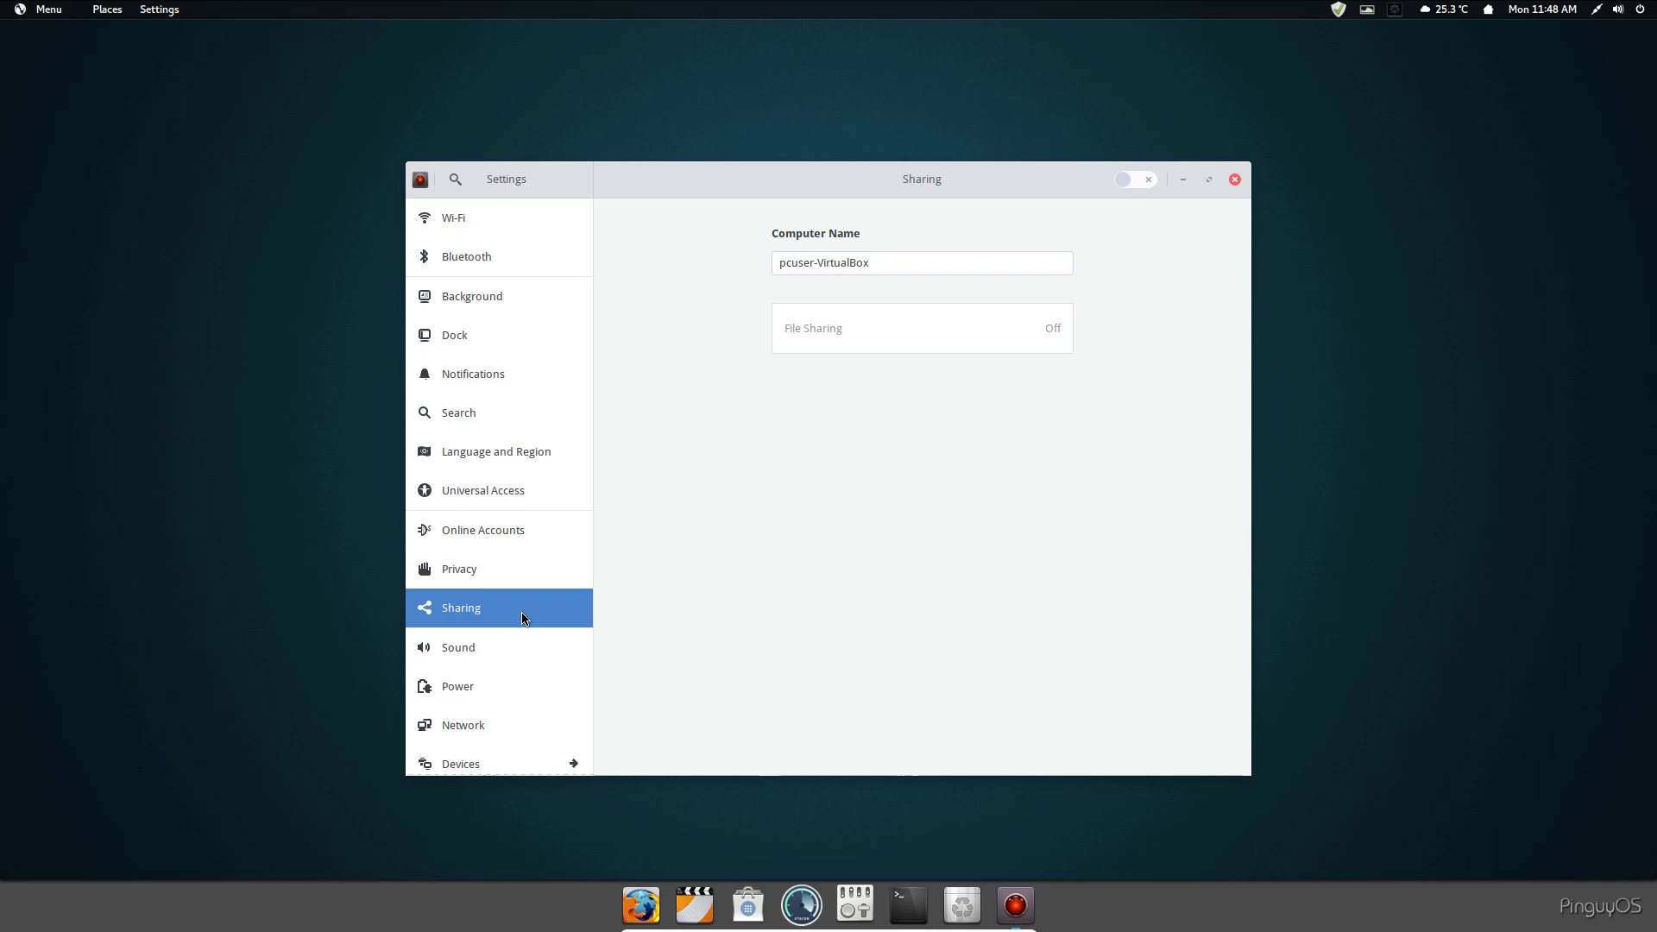
left_click(457, 655)
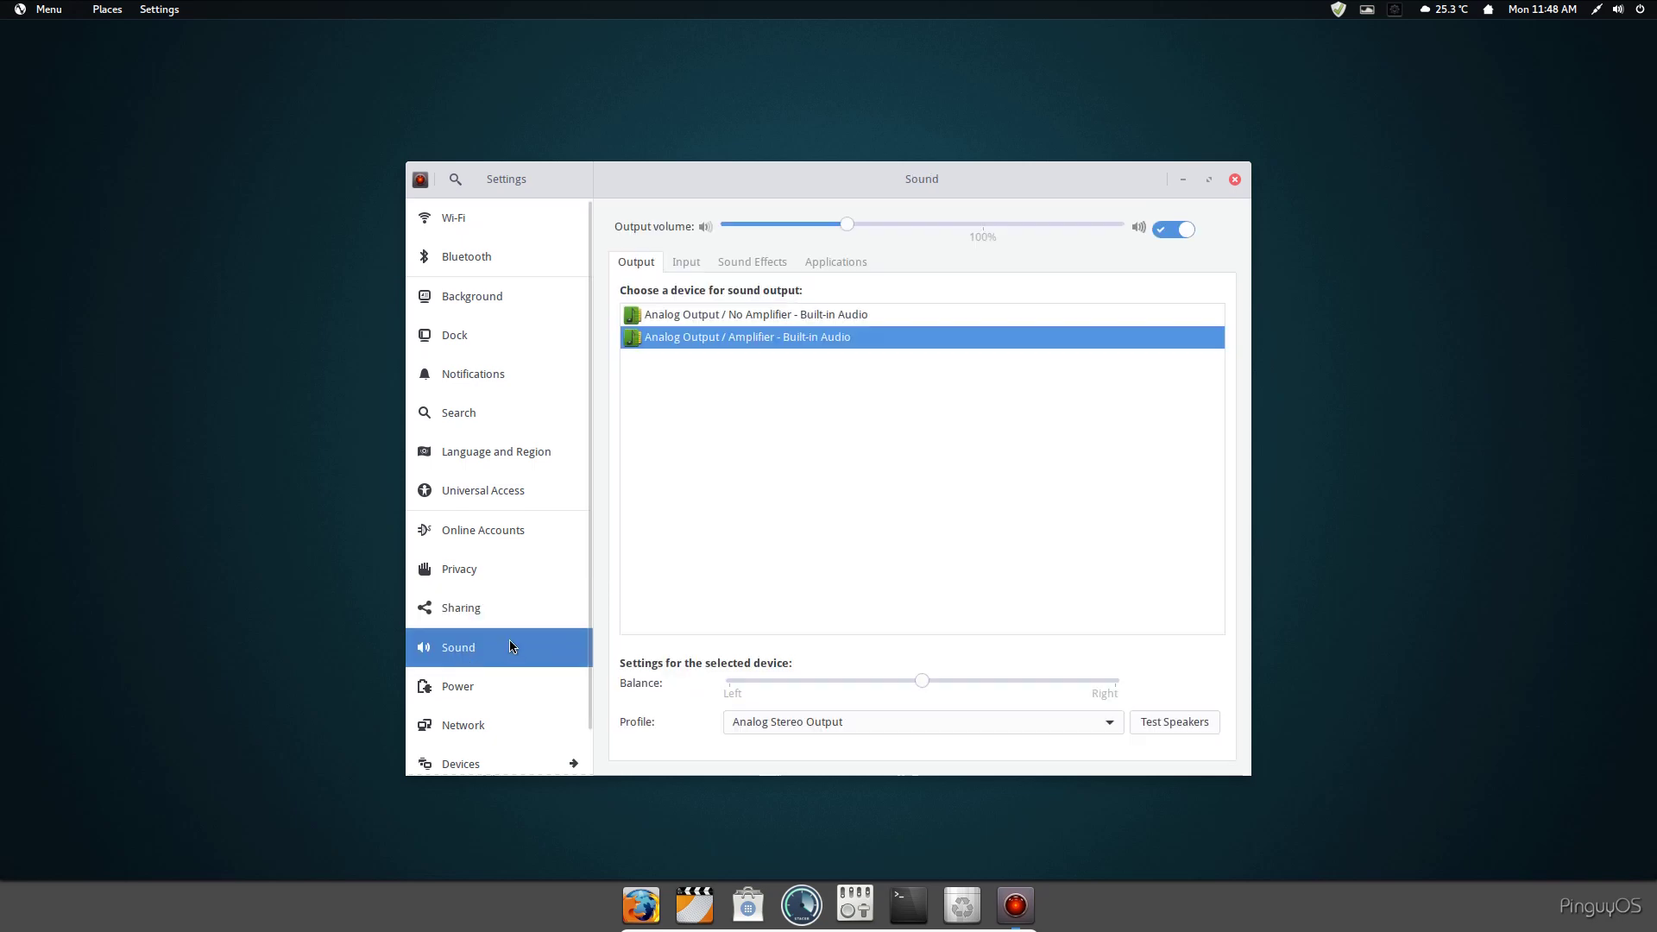
left_click(490, 607)
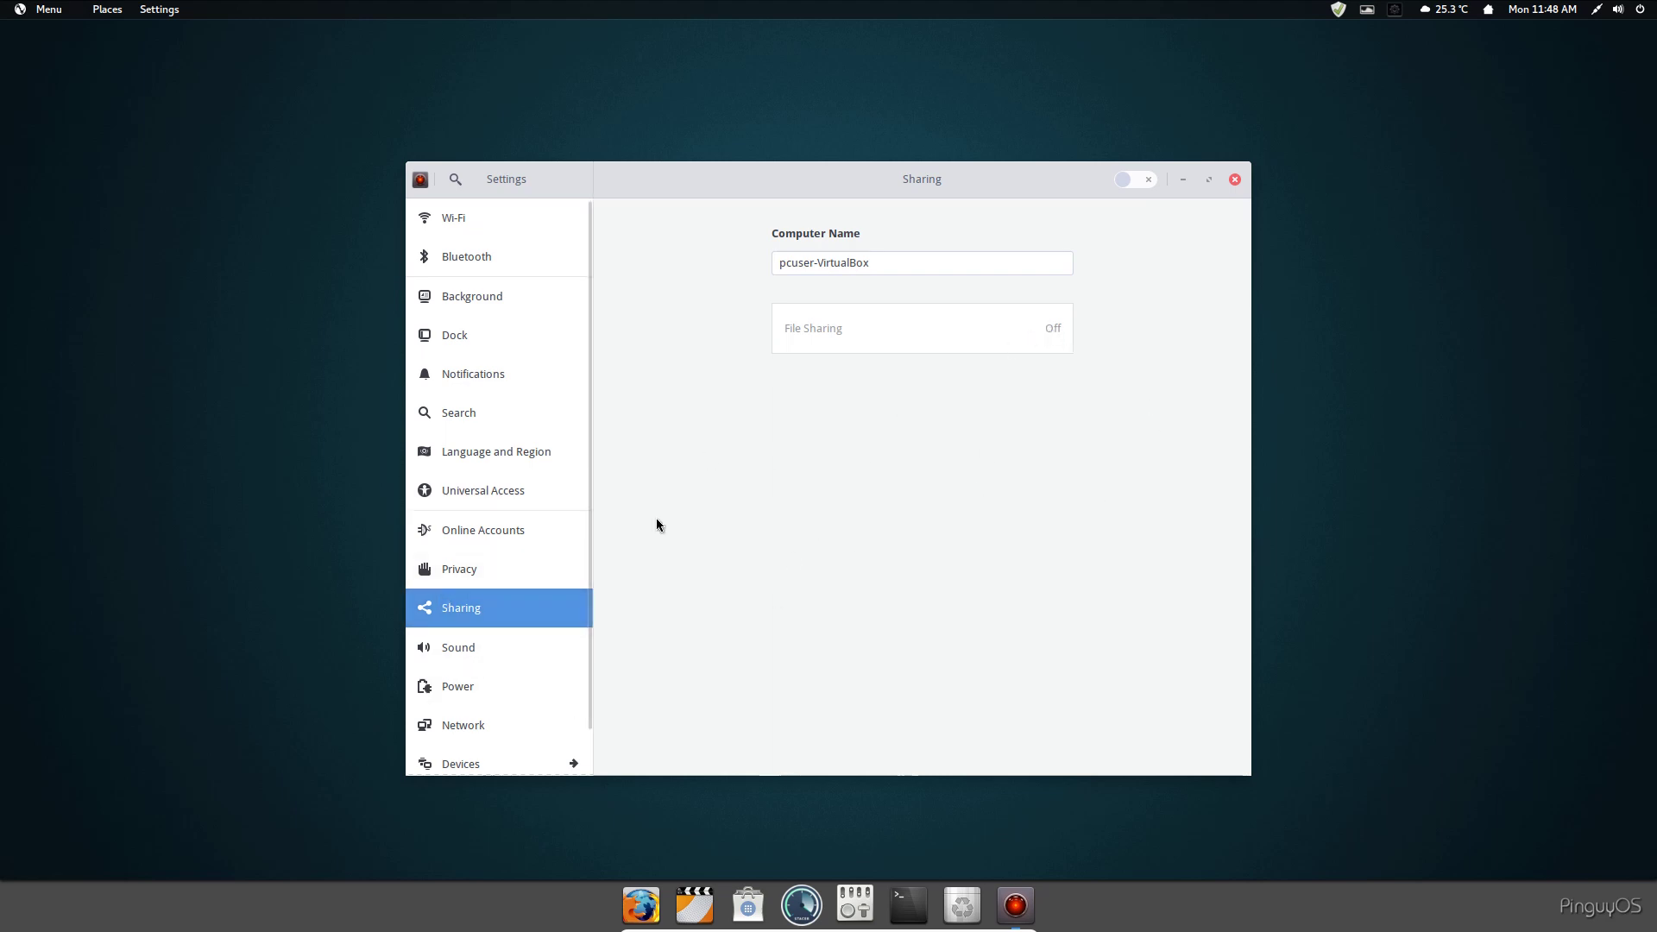
left_click(511, 654)
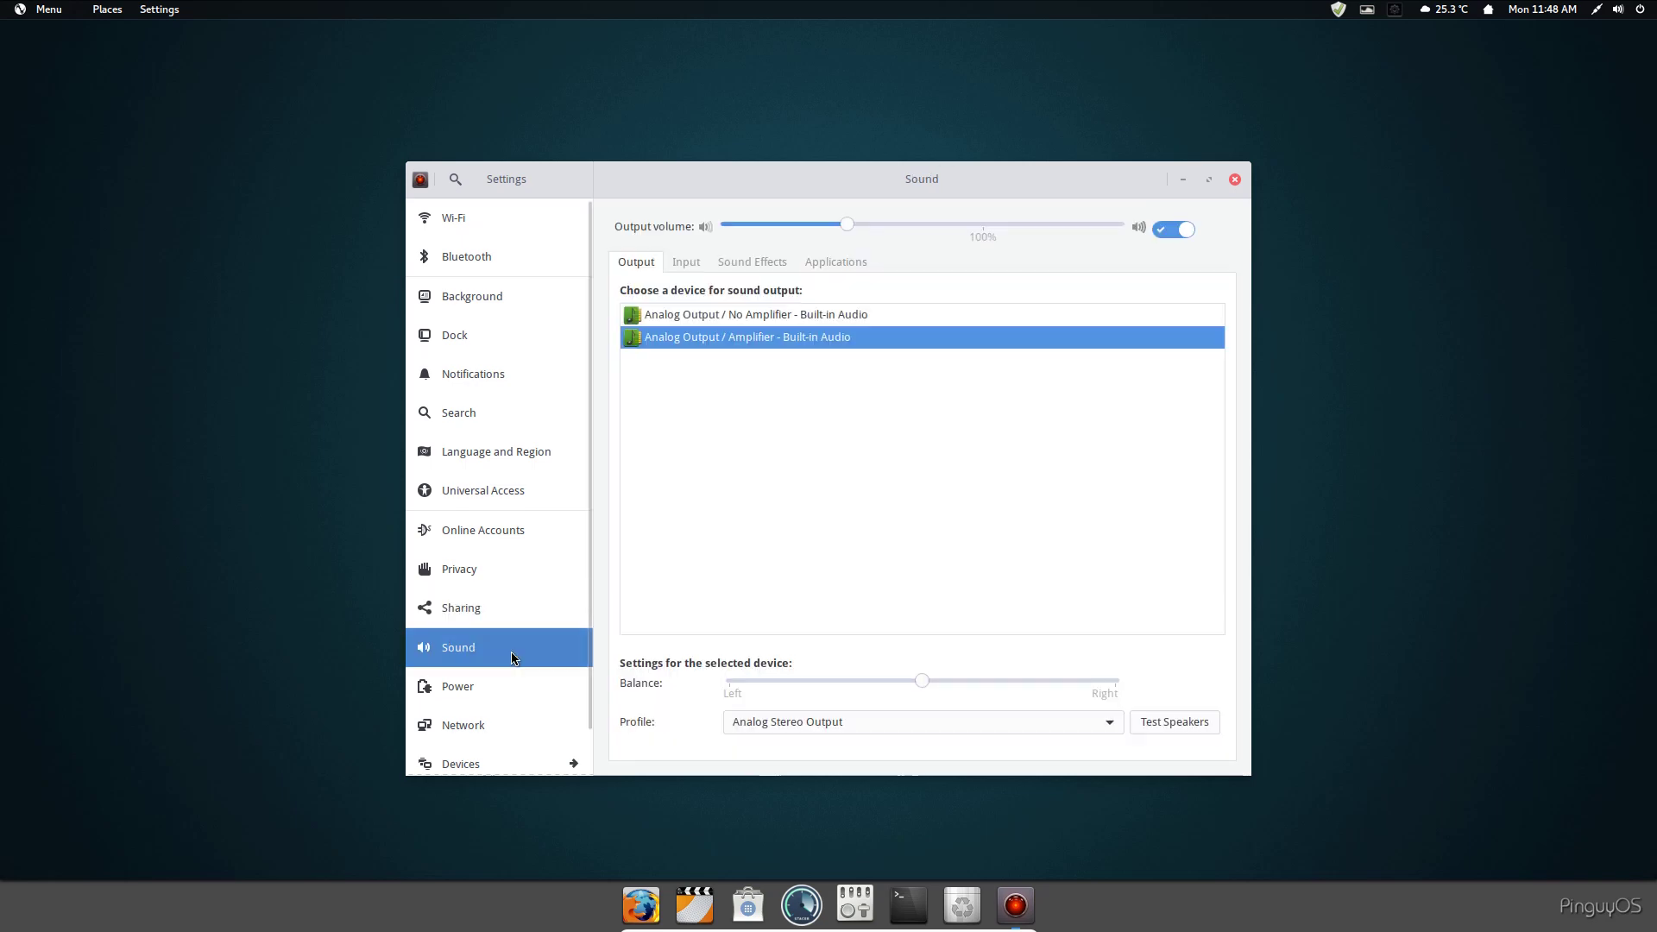
left_click(552, 696)
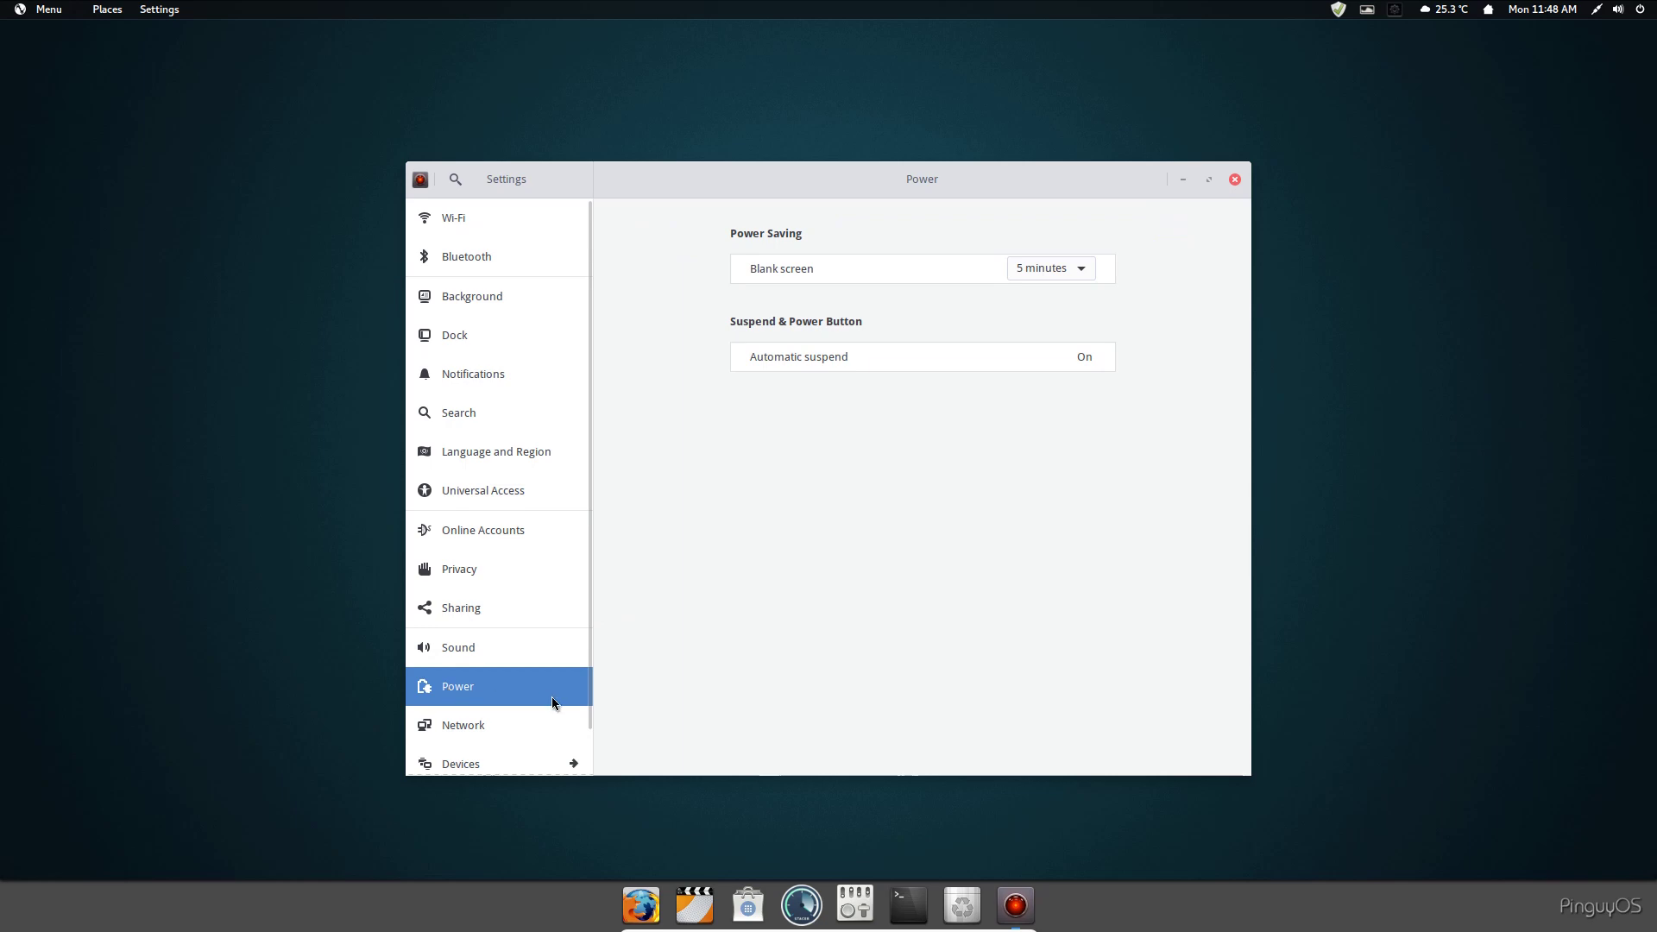
scroll(535, 695, "down", 1)
left_click(470, 680)
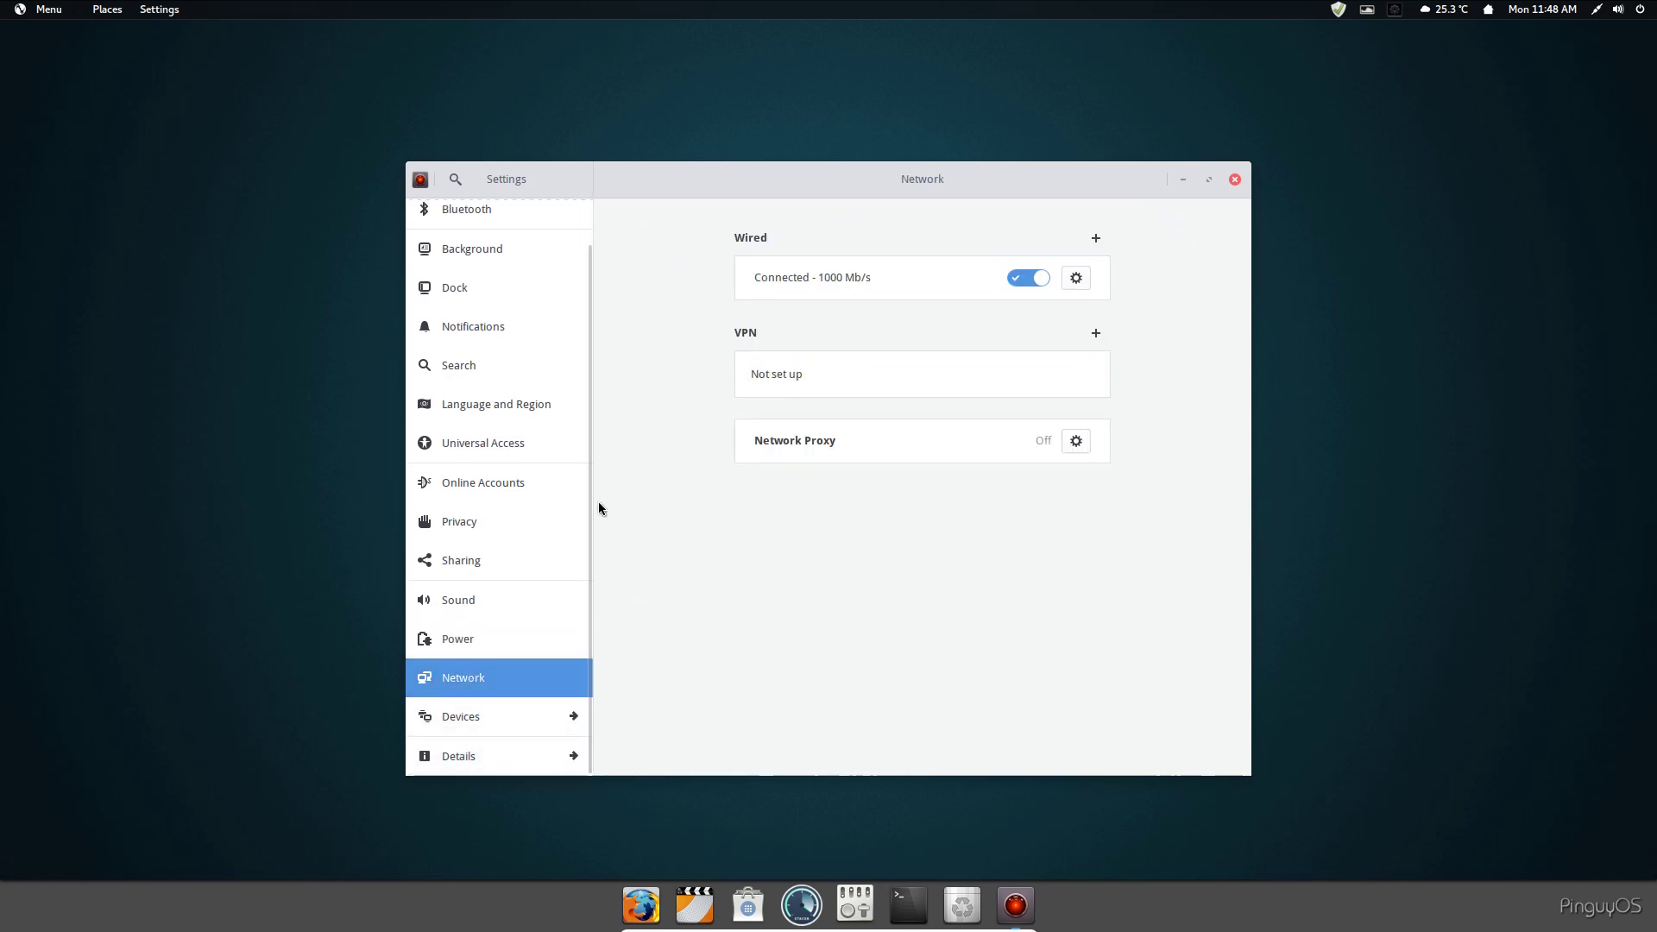
Examine the Screen Display options under the Devices settings and return to the main settings list
left_click(483, 715)
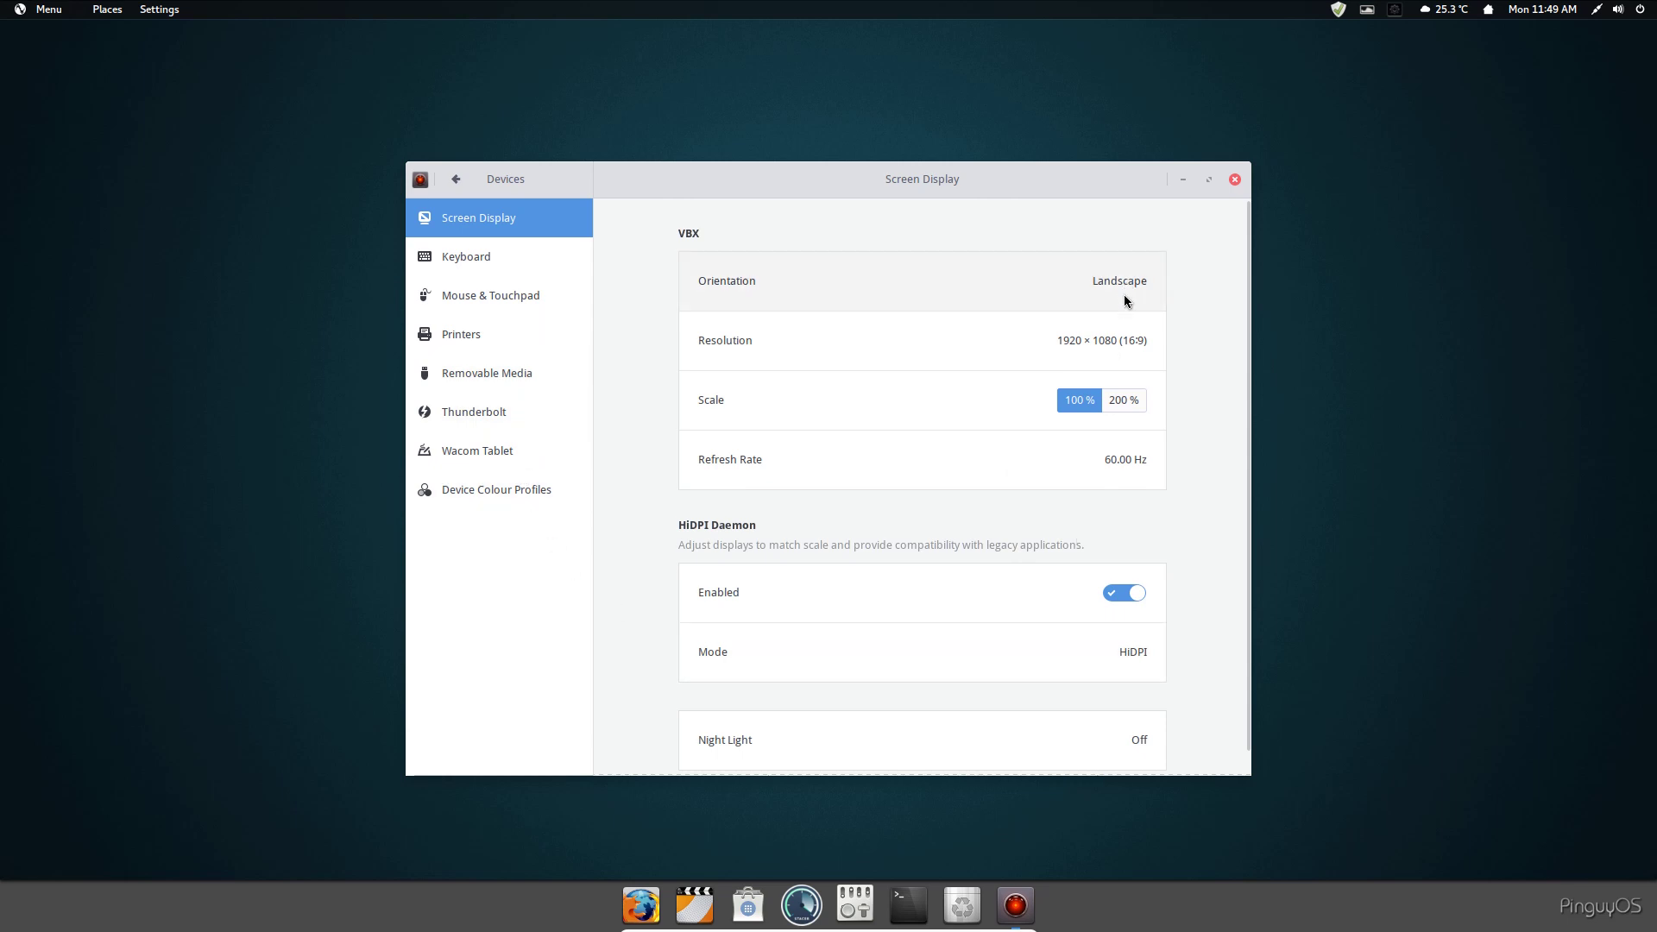
scroll(1008, 537, "down", 1)
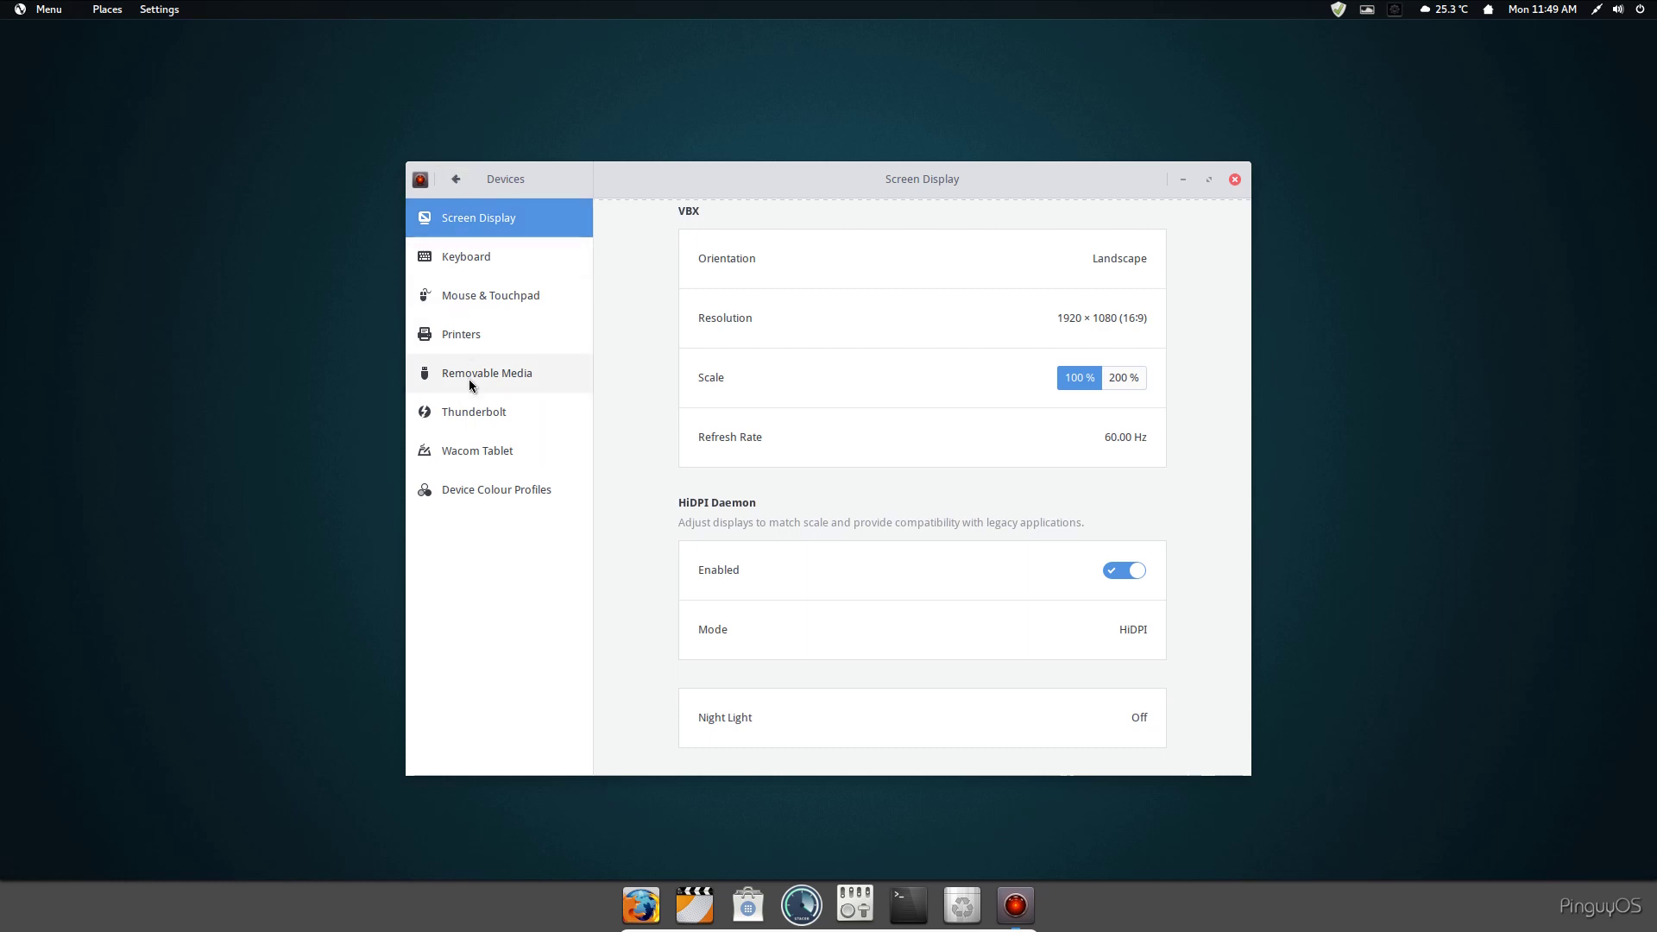
left_click(465, 184)
Review the About, Date & Time, Users and Default Applications pages of the system details, and close the settings
scroll(501, 587, "down", 1)
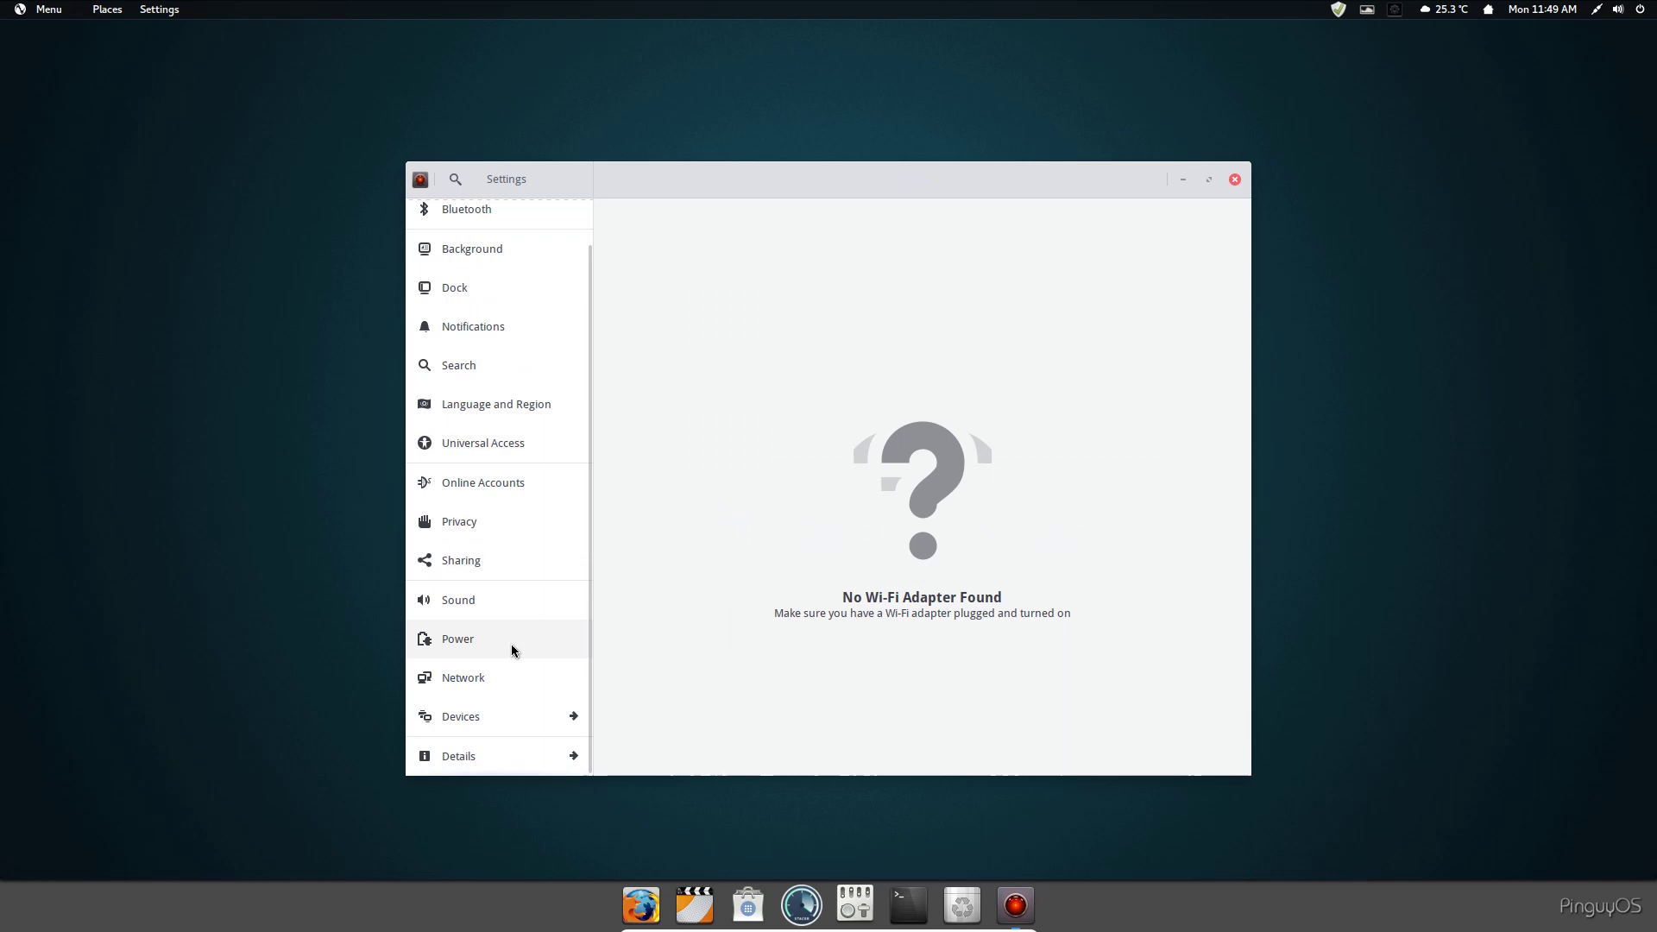
left_click(463, 756)
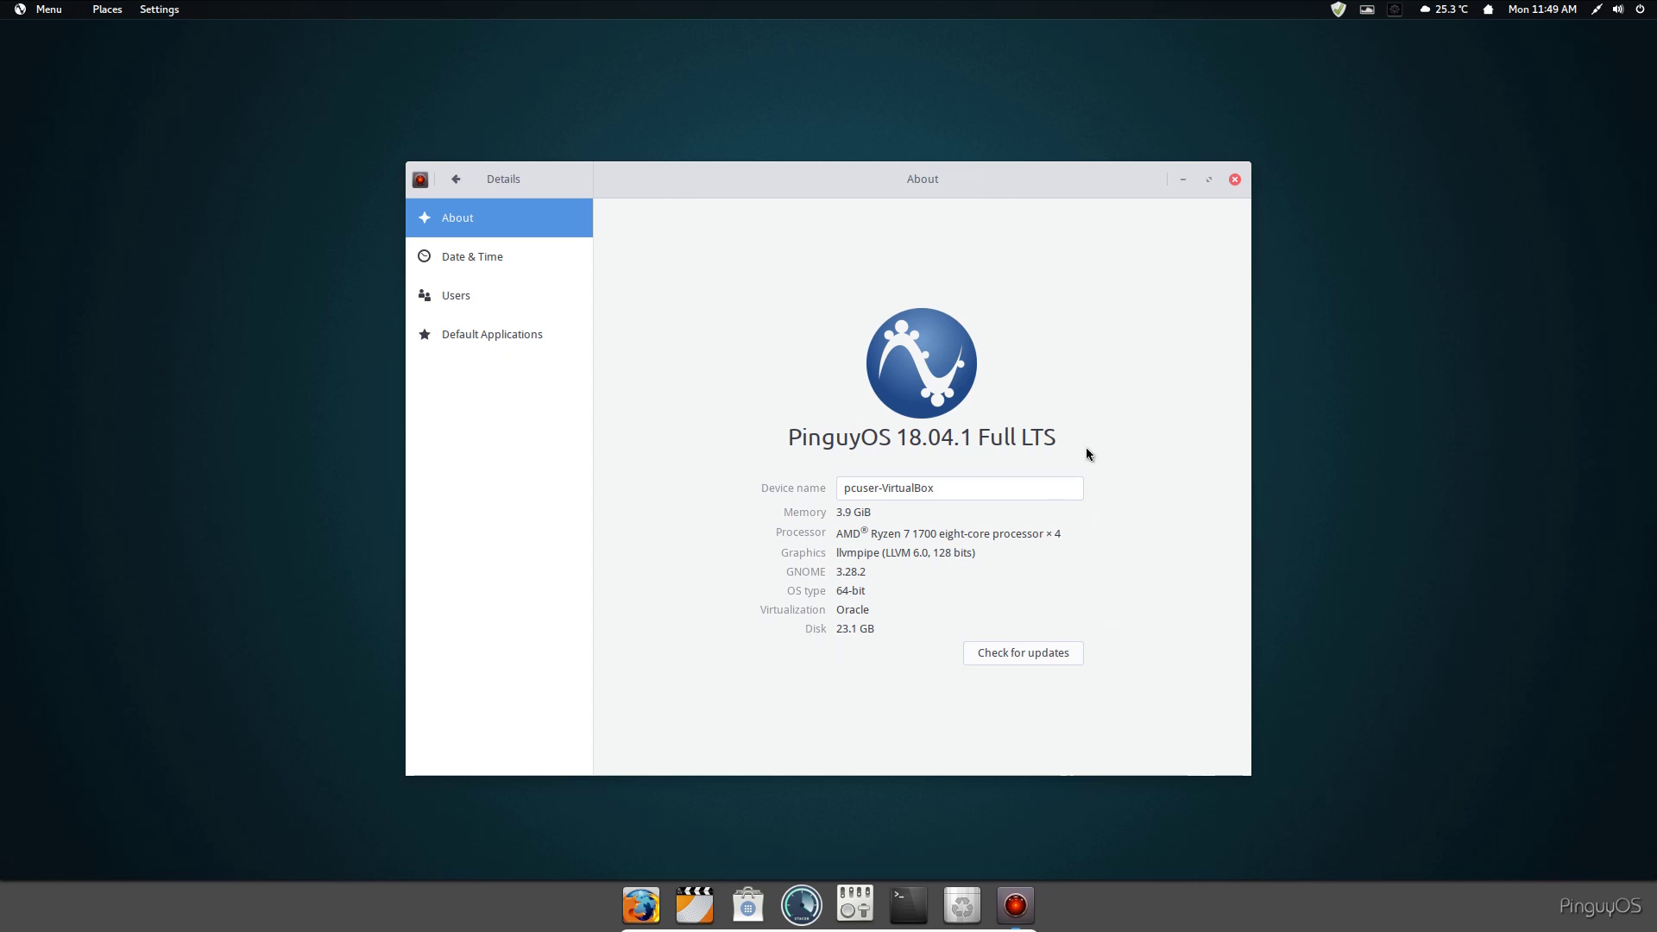
left_click(511, 261)
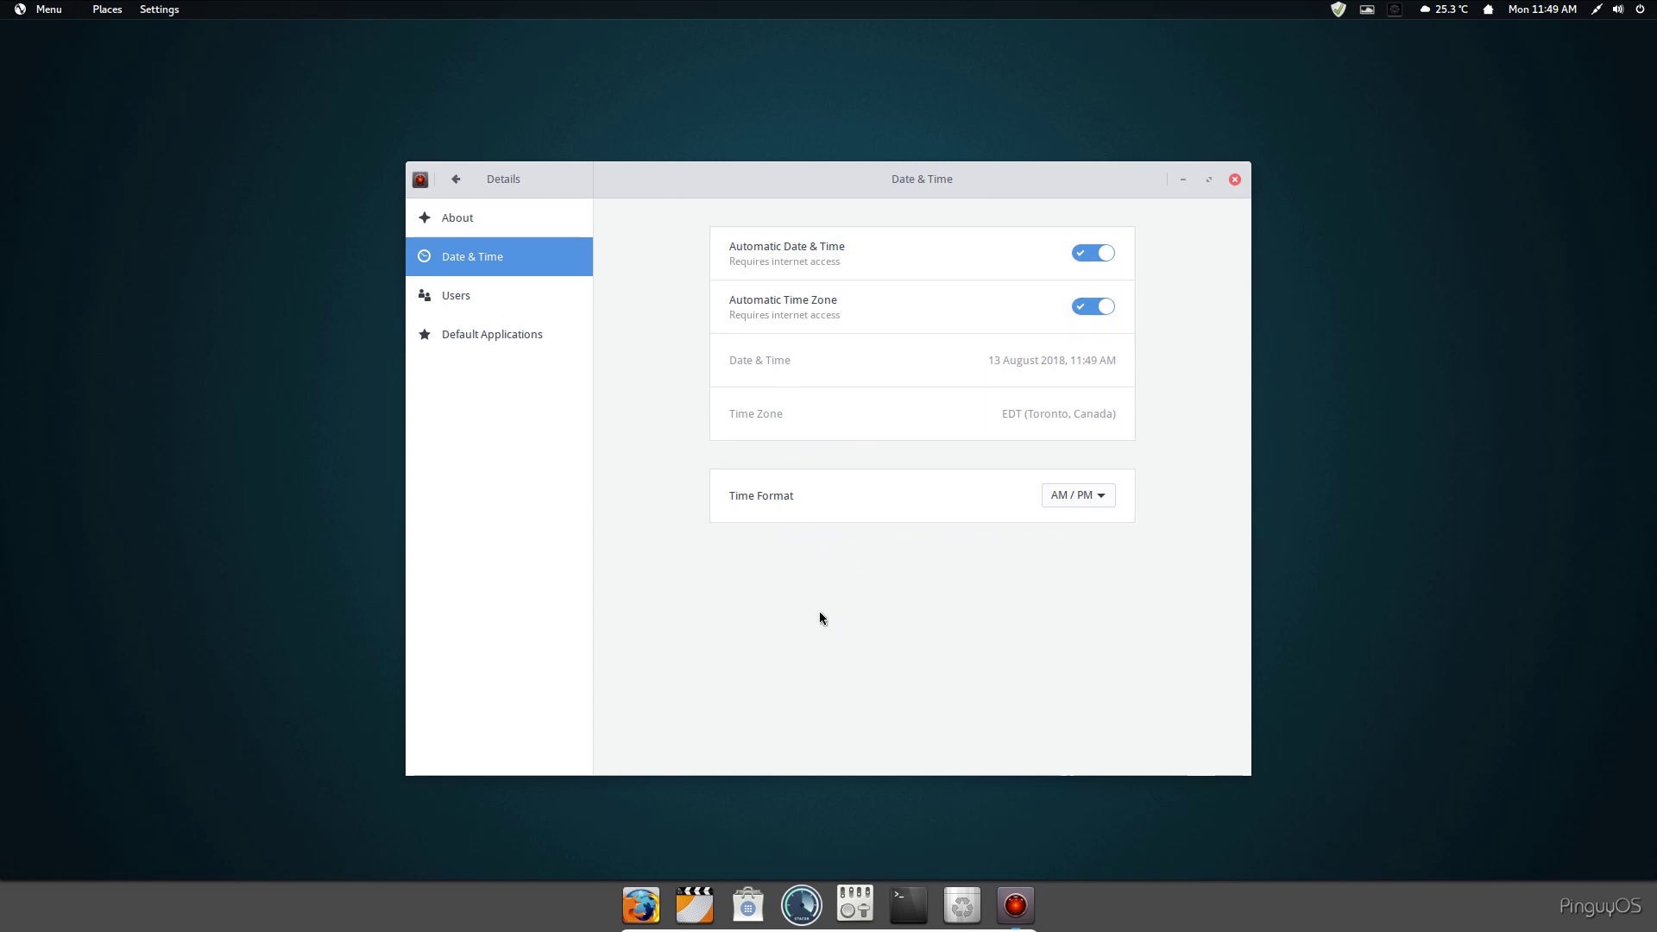
left_click(480, 304)
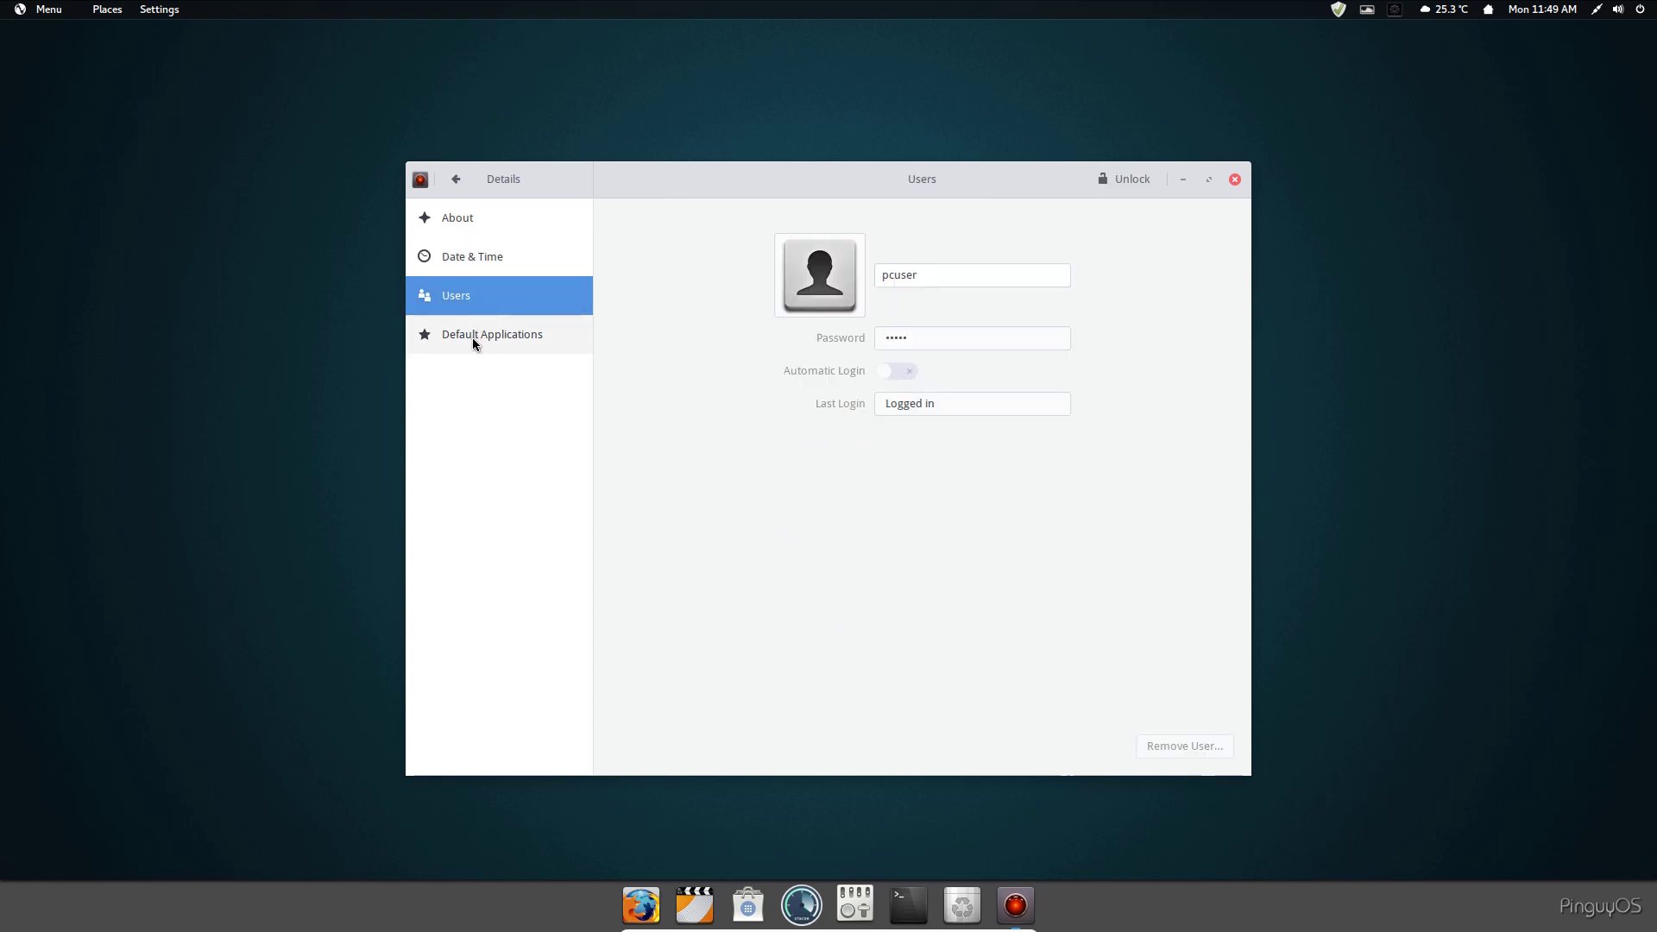
left_click(473, 336)
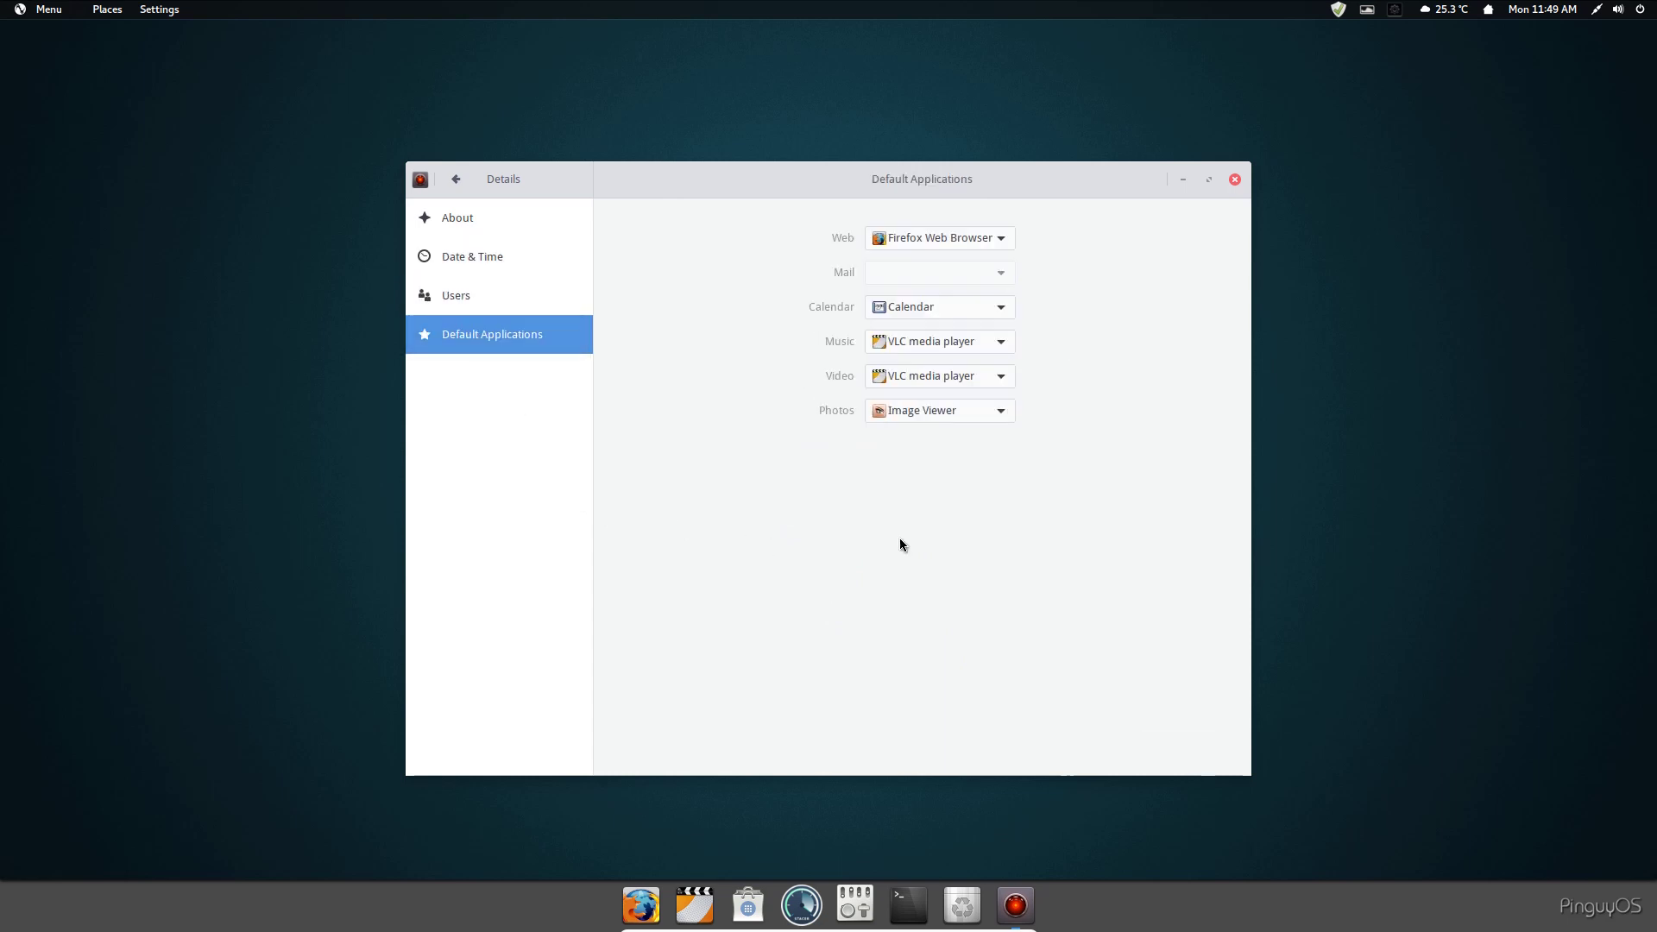
left_click(1234, 180)
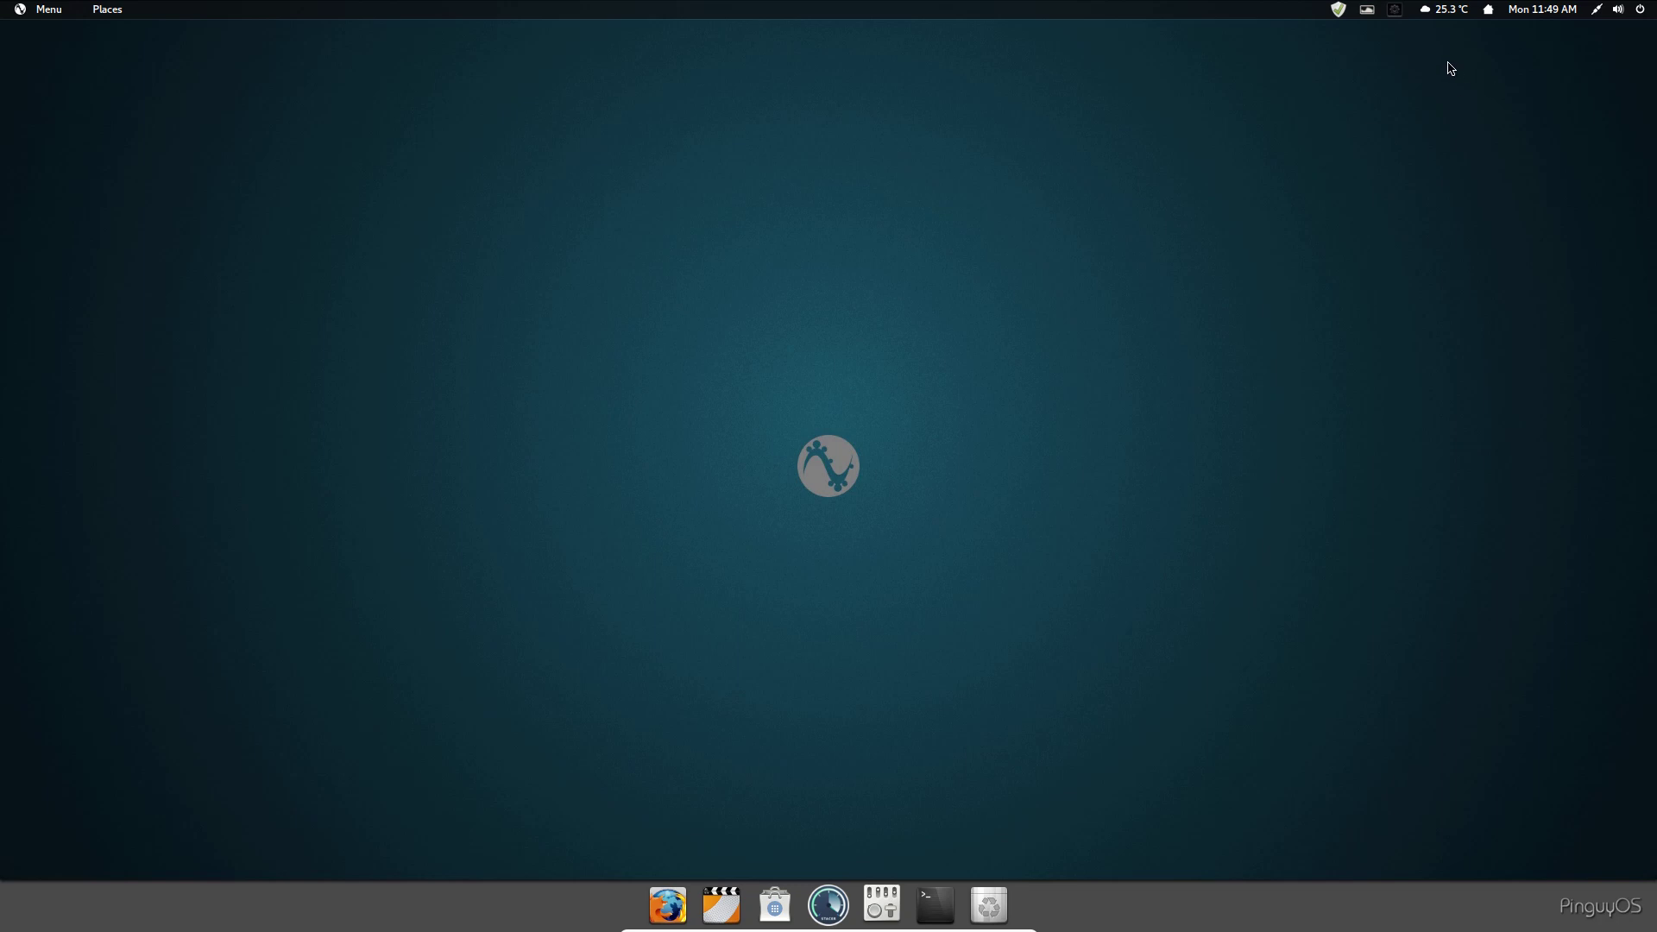
Look over the notifications and the August calendar, including the 13 August entry, and close them
left_click(1535, 18)
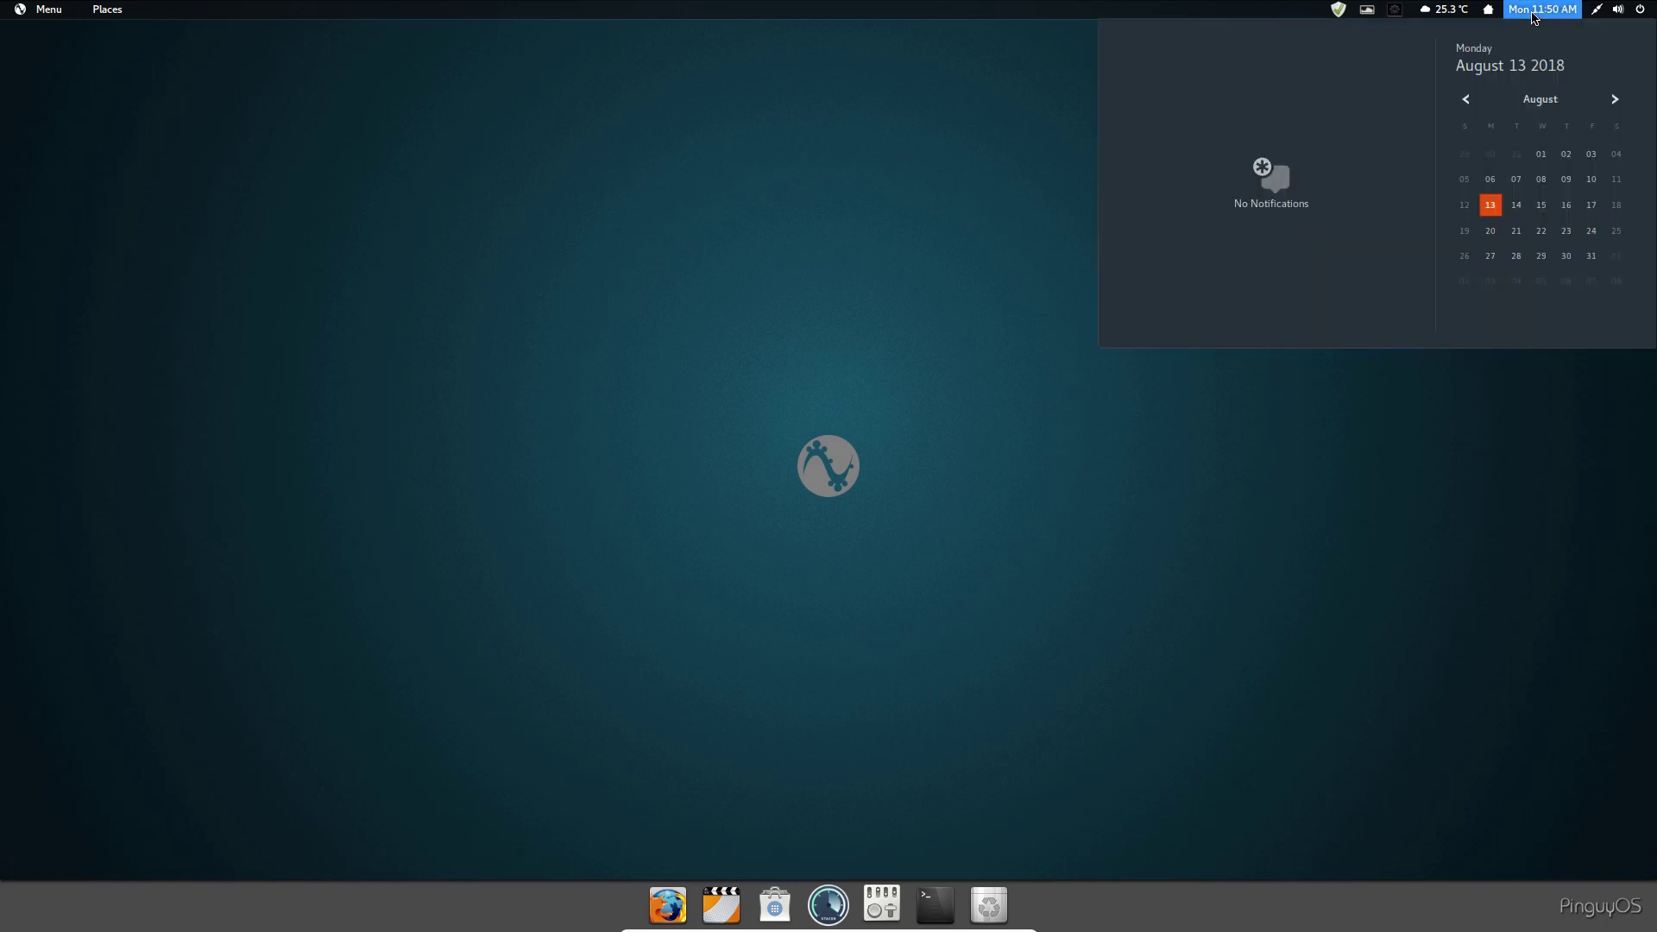
left_click(1544, 207)
left_click(1491, 206)
left_click(1515, 21)
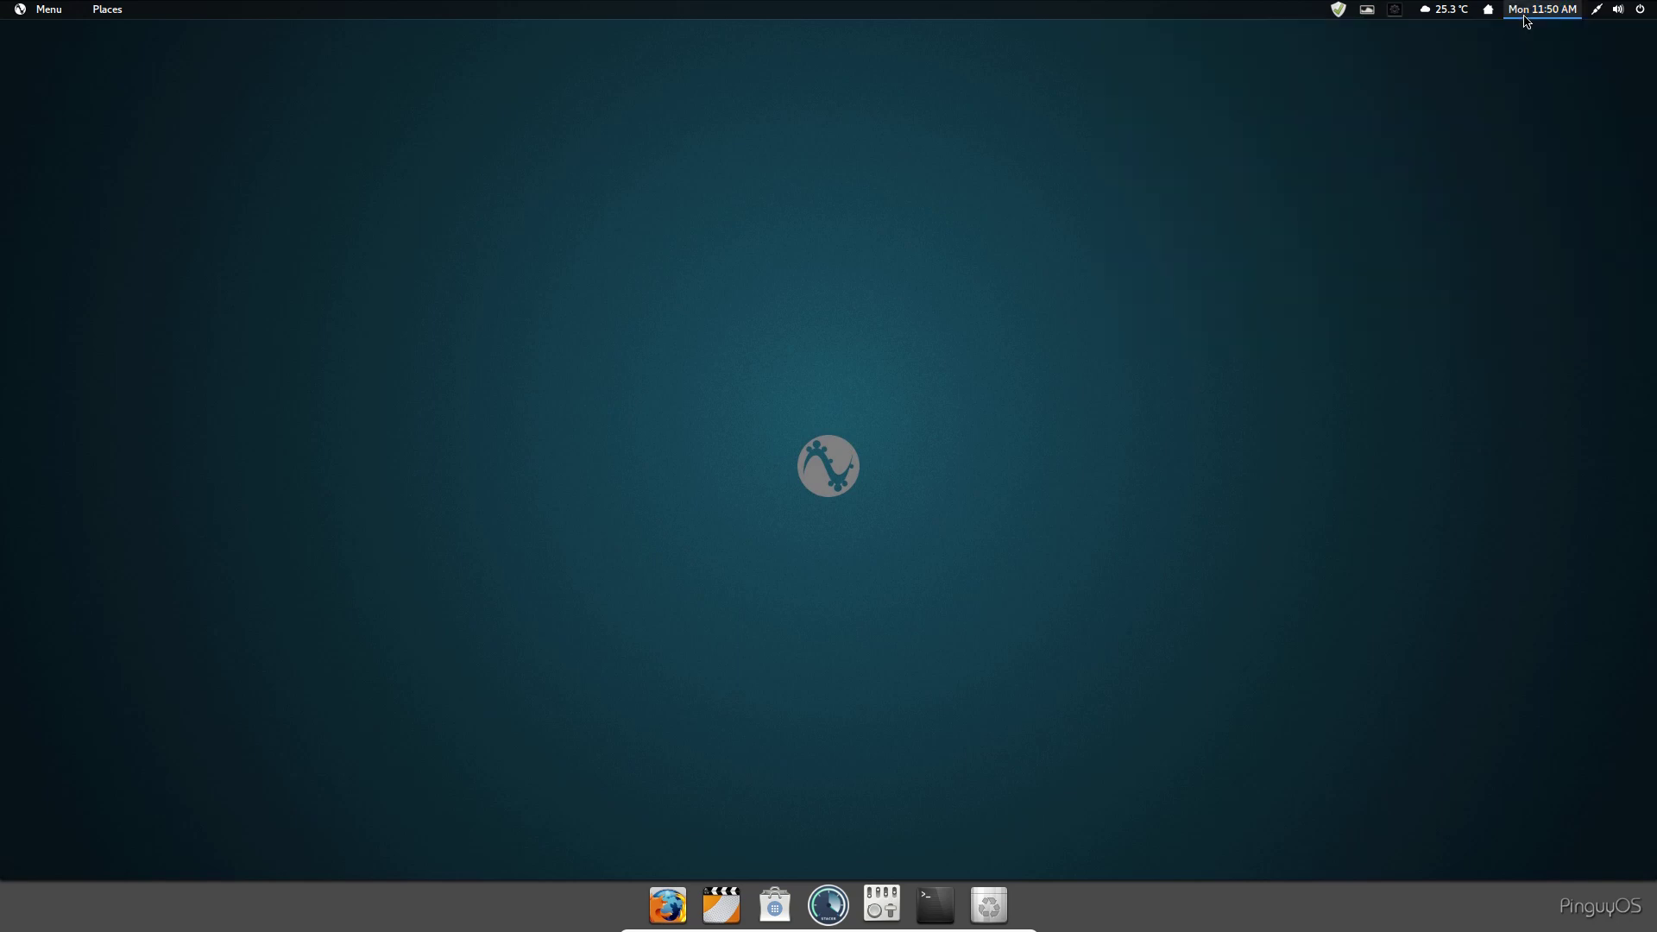
left_click(1527, 21)
left_click(1528, 19)
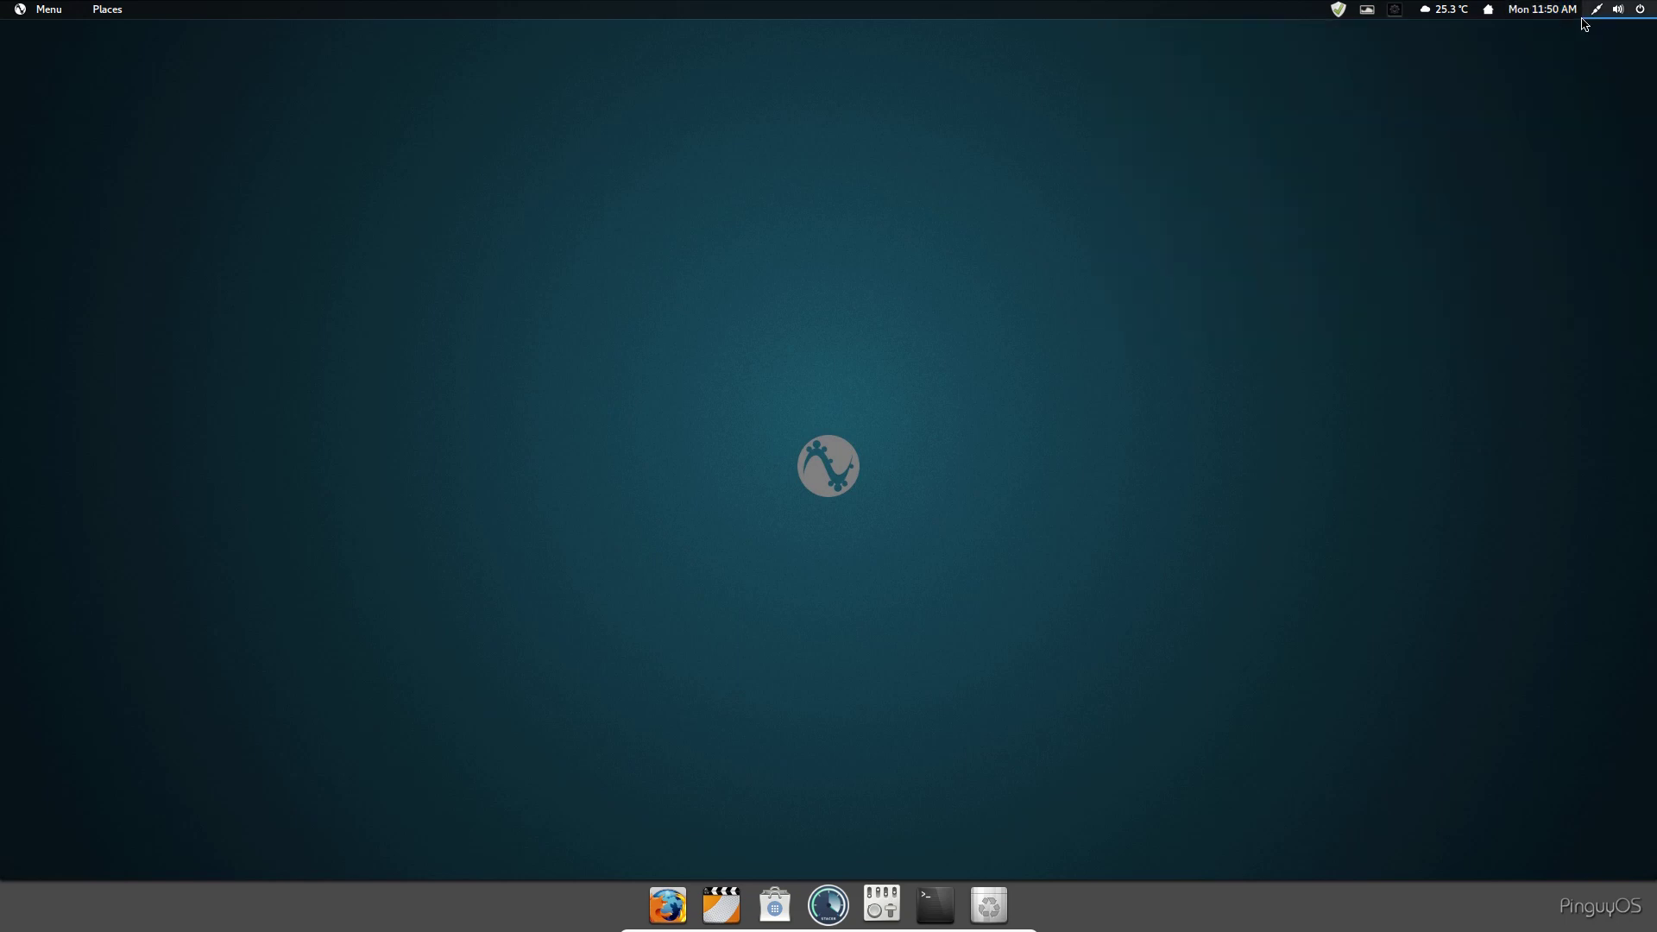
Check the system status menu and the weather forecast, closing each one after viewing it
left_click(1610, 15)
left_click(1269, 169)
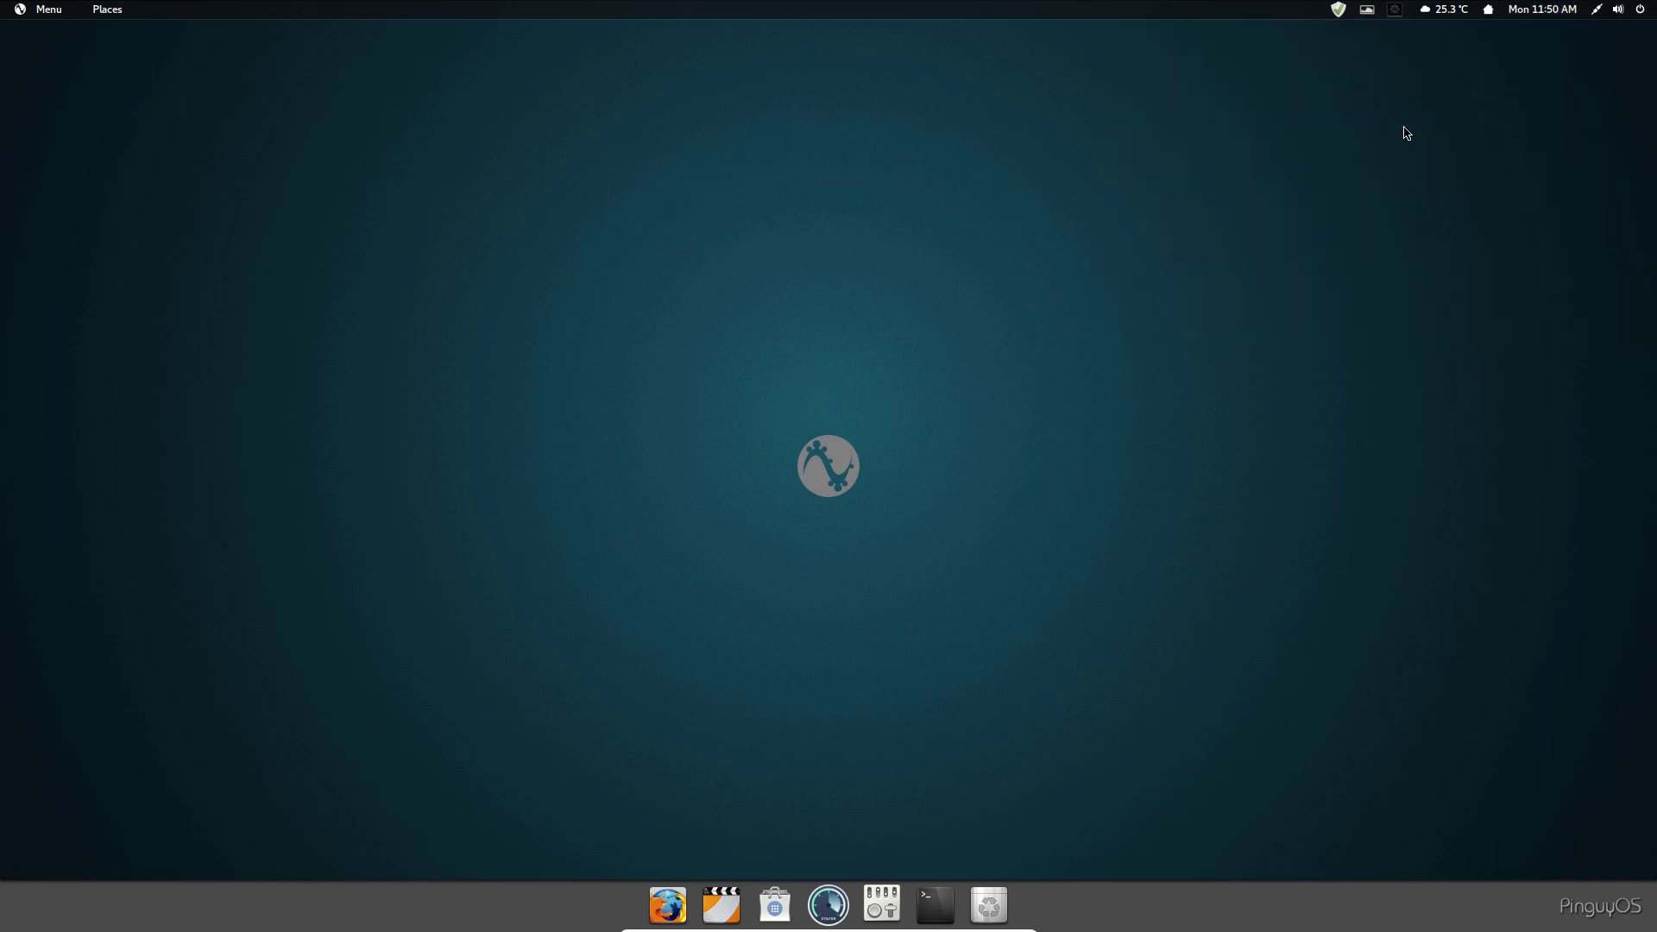
left_click(1614, 10)
left_click(1291, 143)
left_click(1446, 12)
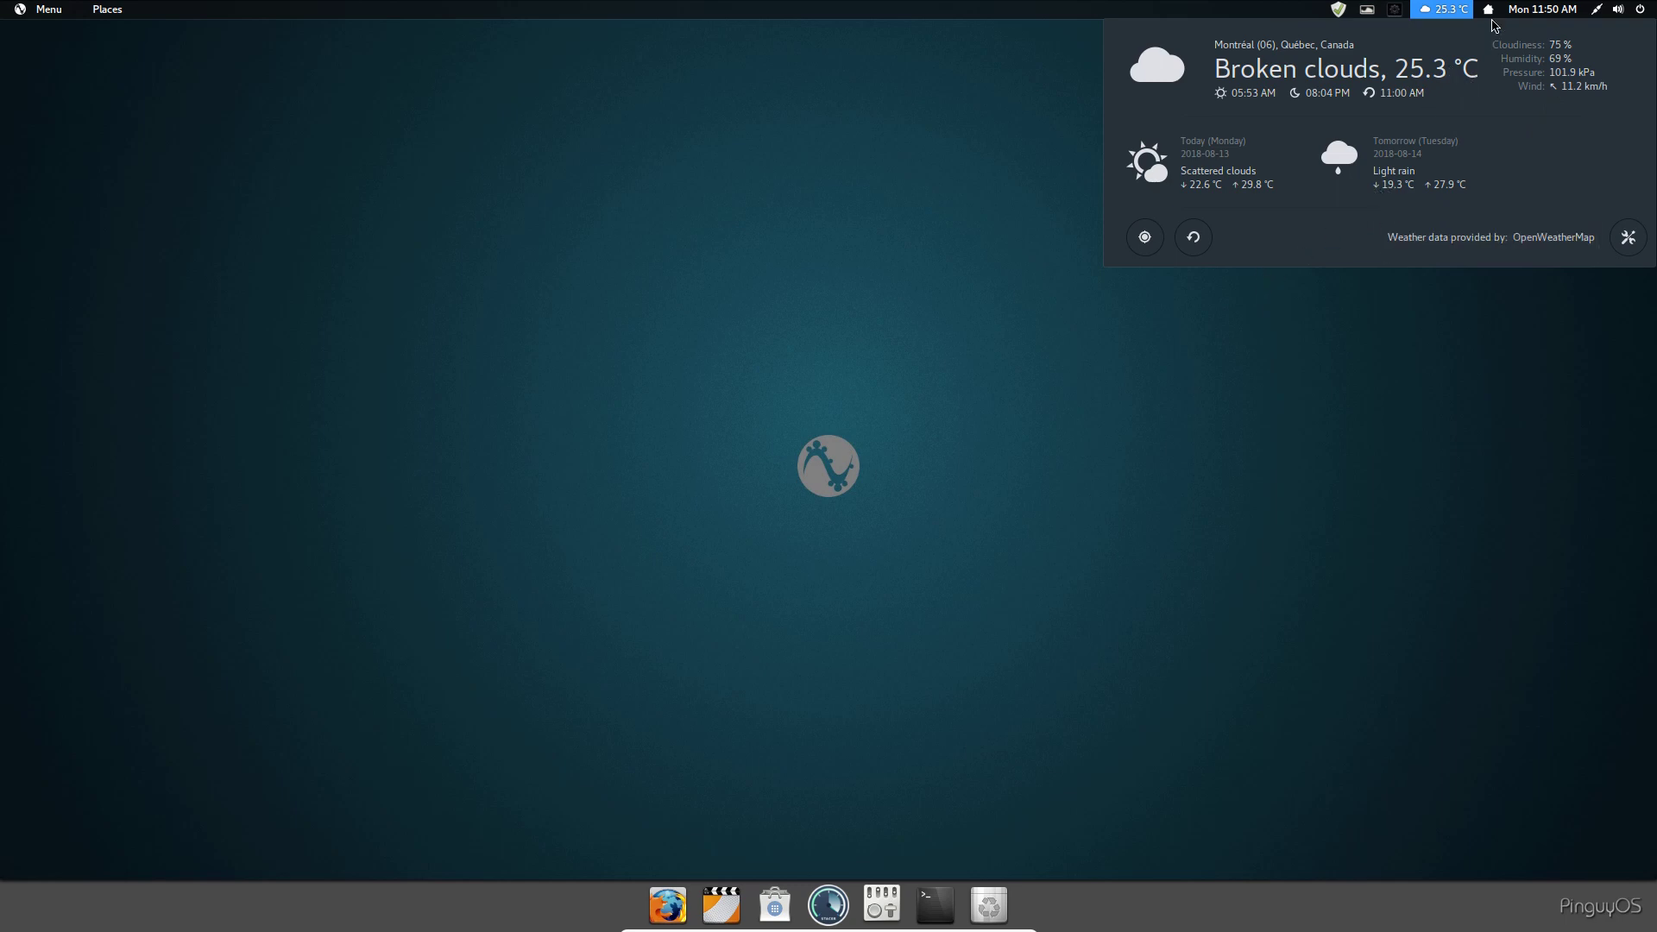
left_click(1449, 10)
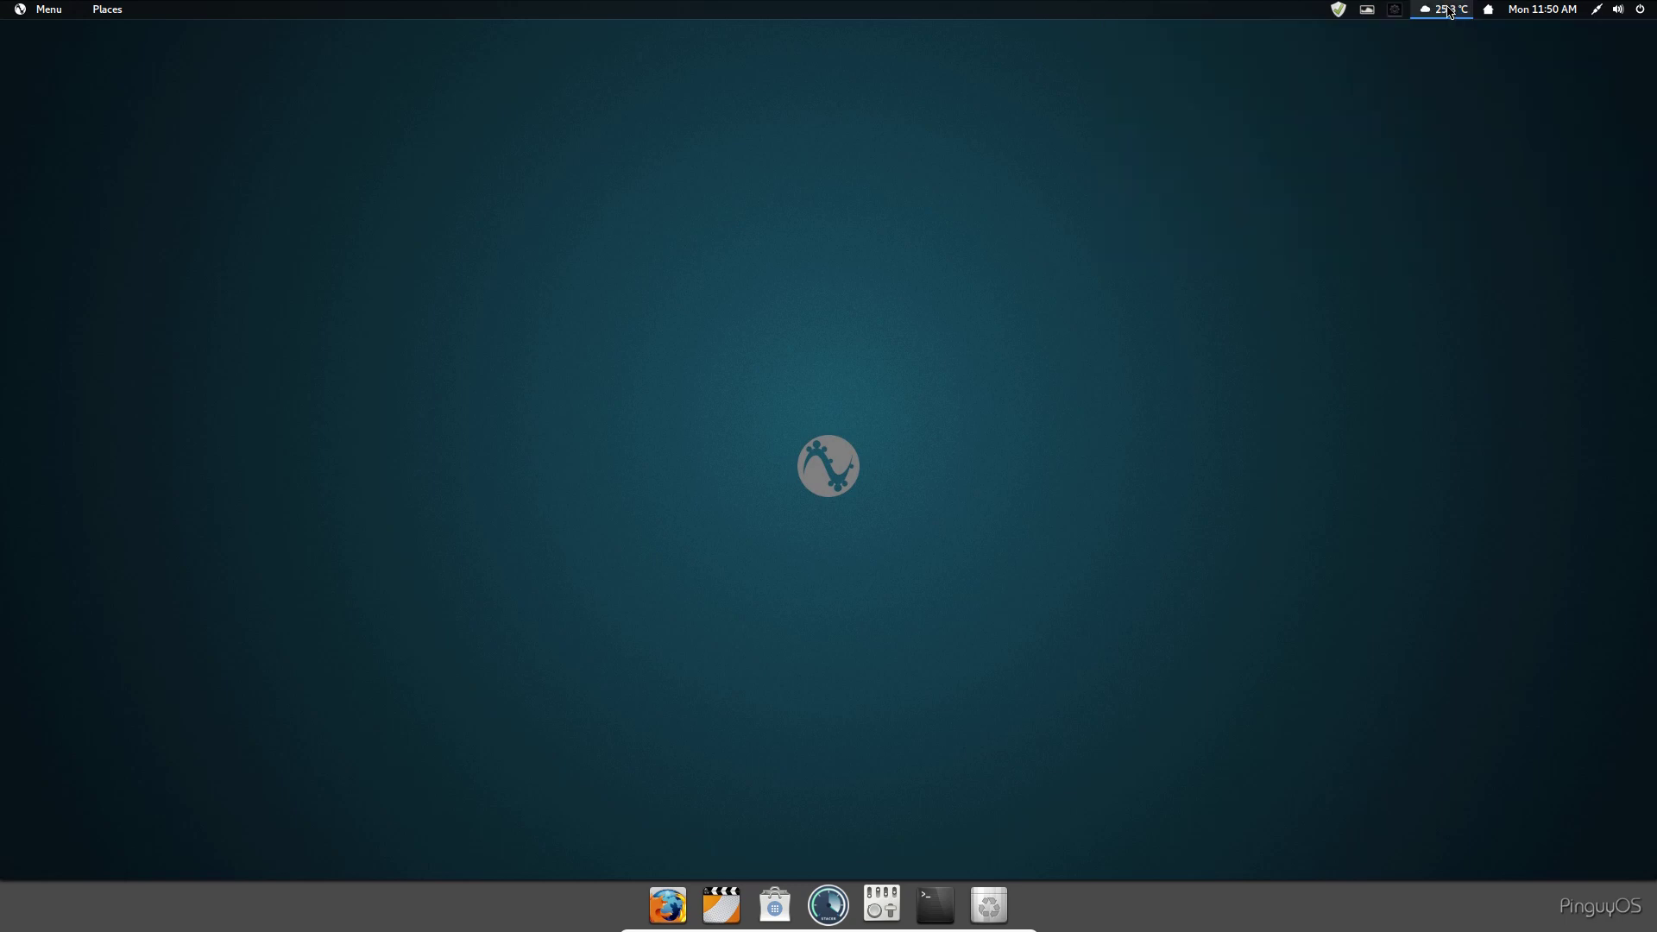
Bring up the desktop search launcher, search for "pinguy" and dismiss the launcher
left_click(1395, 11)
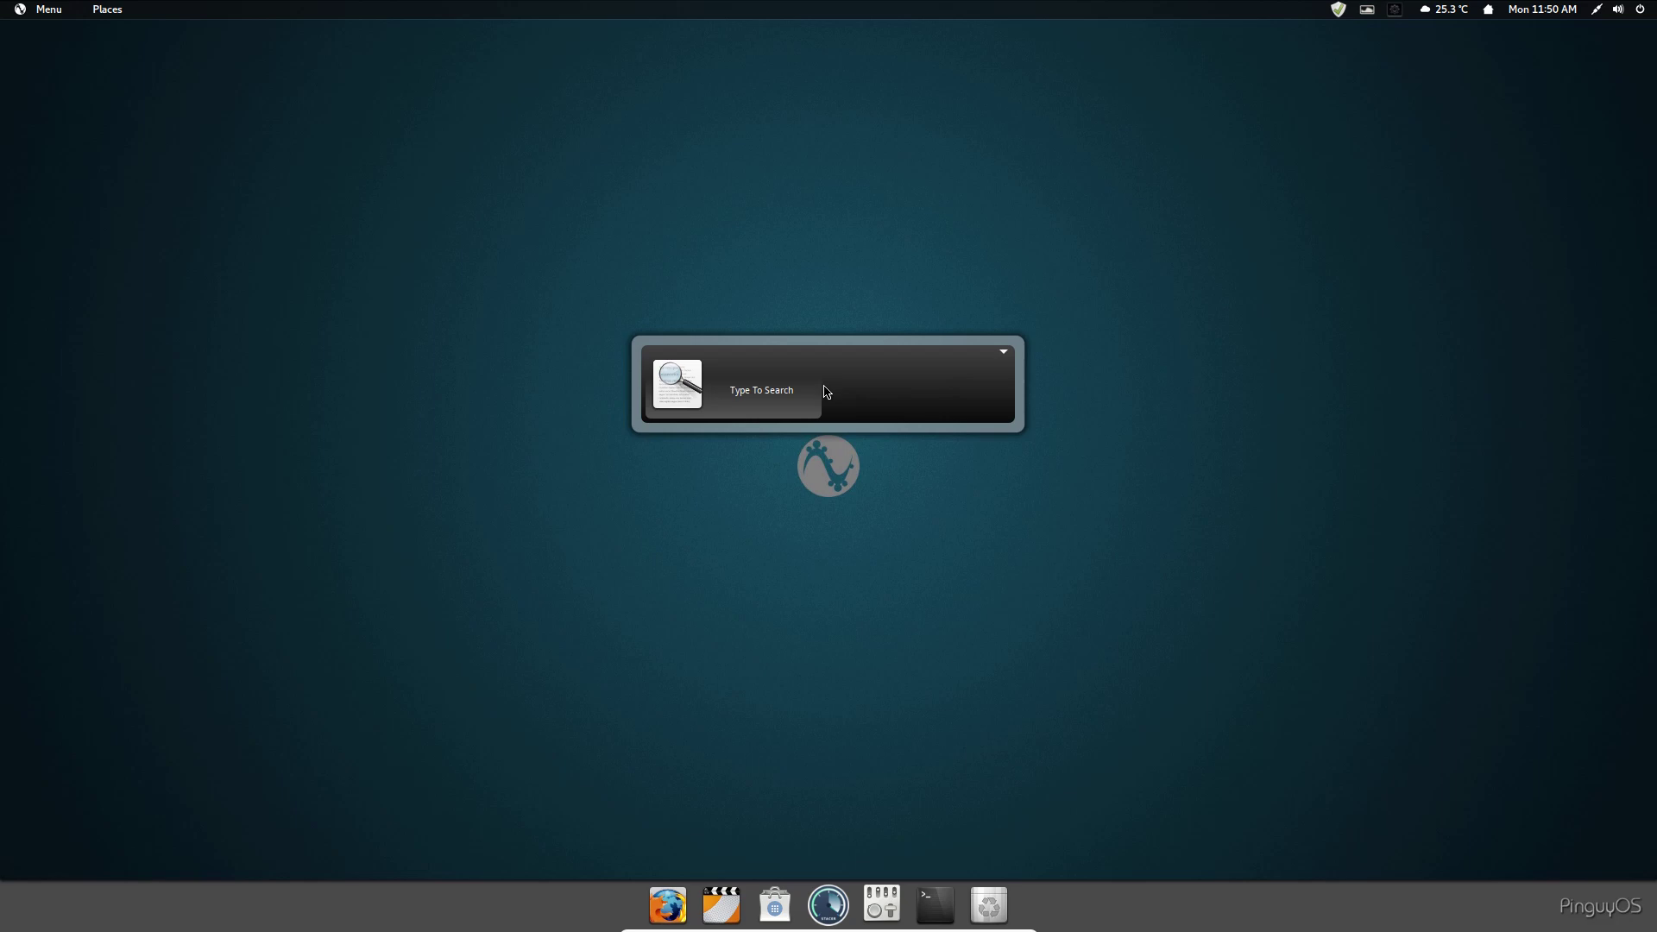
type("pinta")
type("guy")
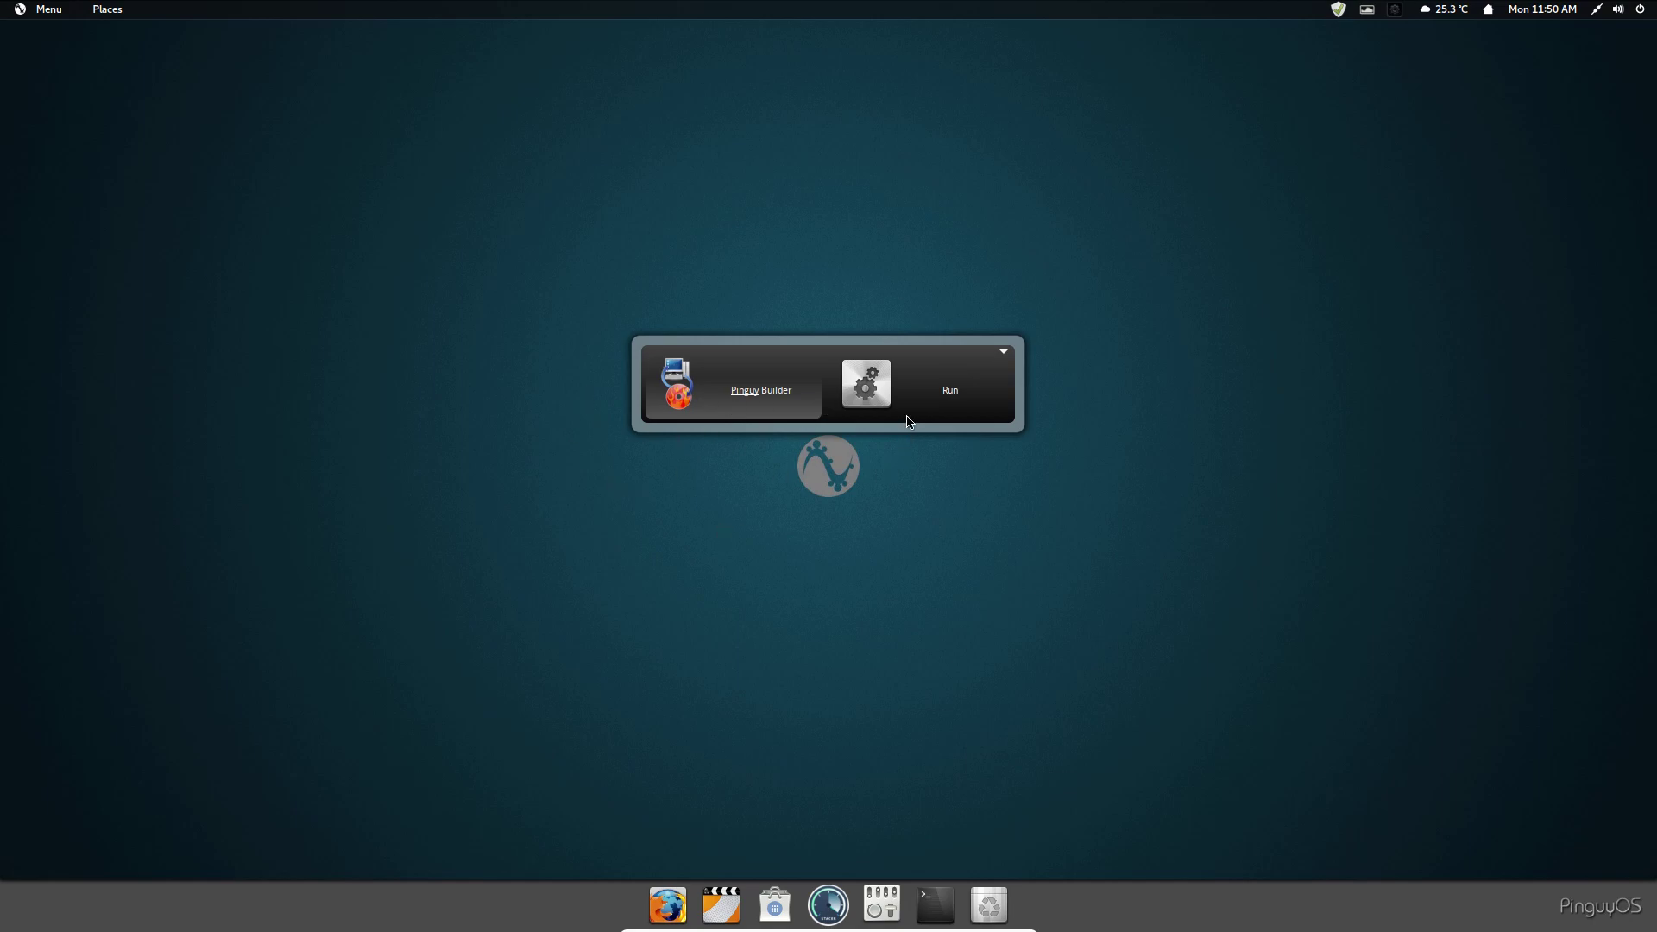
left_click(1039, 363)
Set the unit of the wallpaper change interval to minutes in the Variety preferences and close them
left_click(1367, 11)
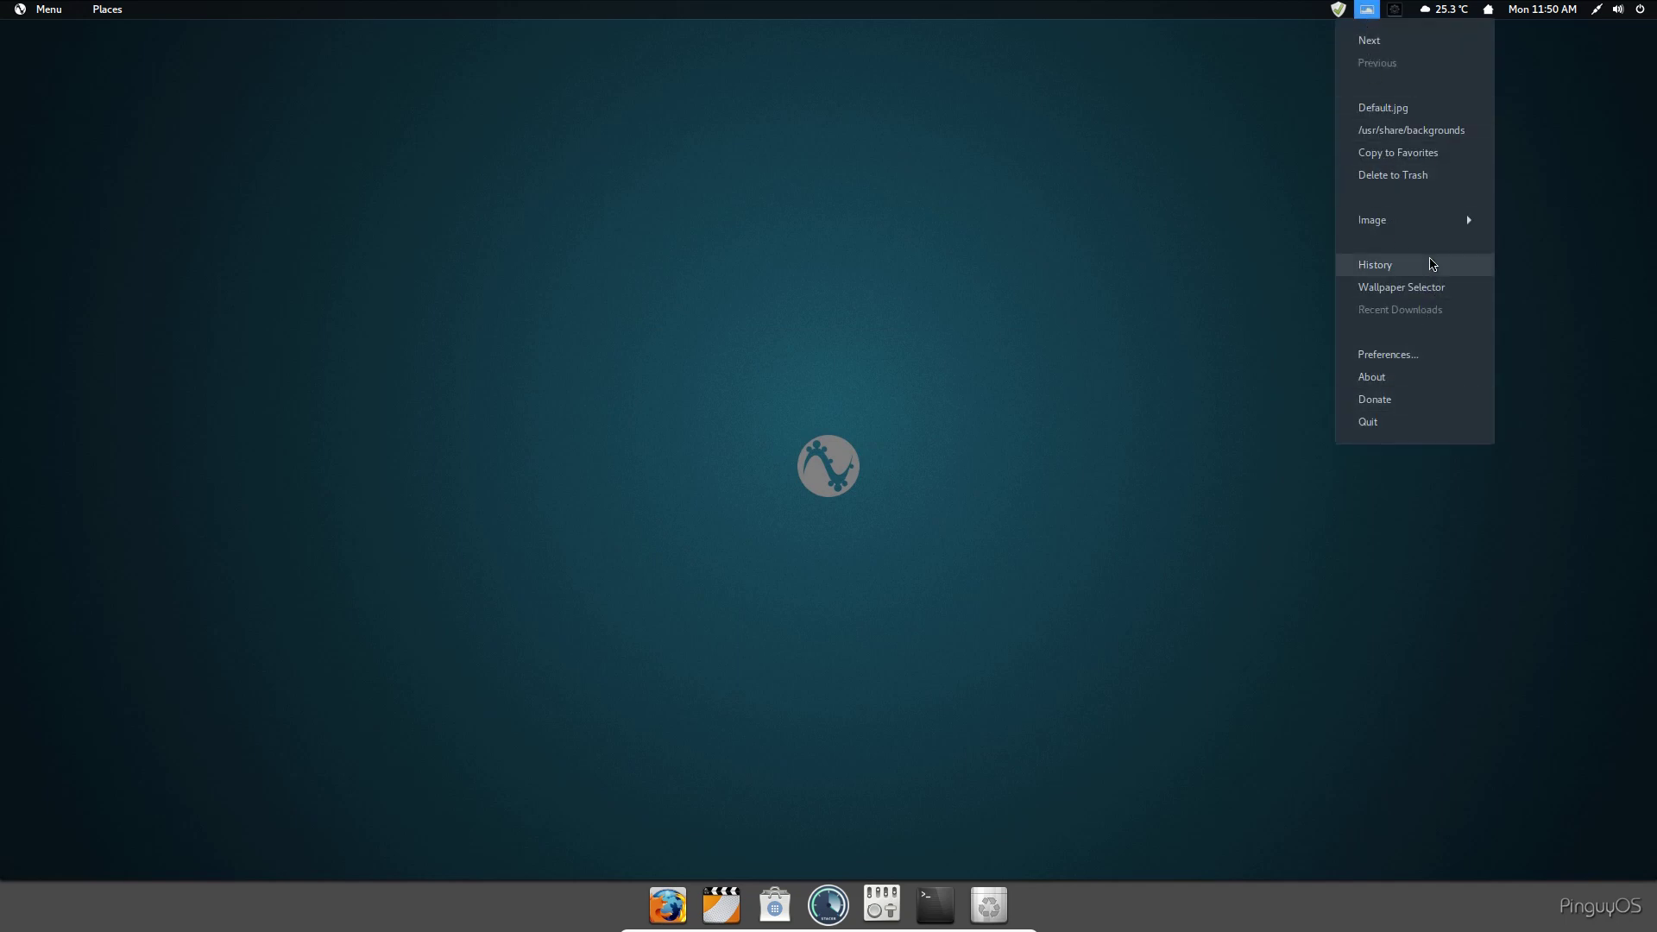
left_click(1403, 355)
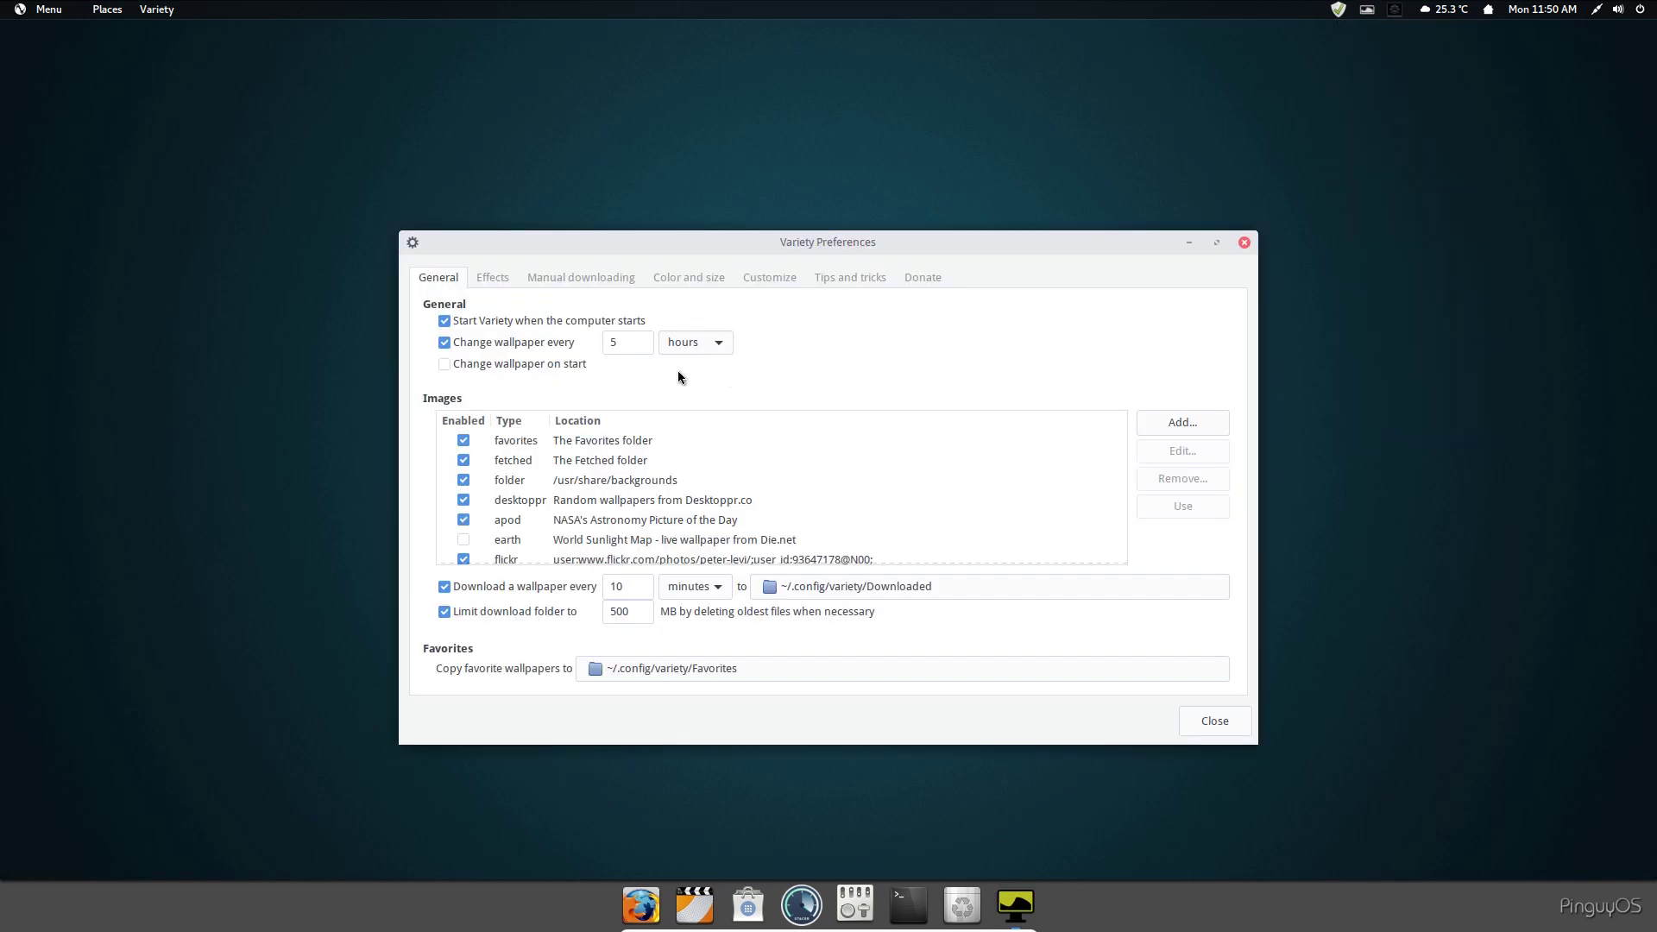
left_click(699, 345)
left_click(715, 345)
left_click(715, 350)
left_click(715, 349)
left_click(722, 340)
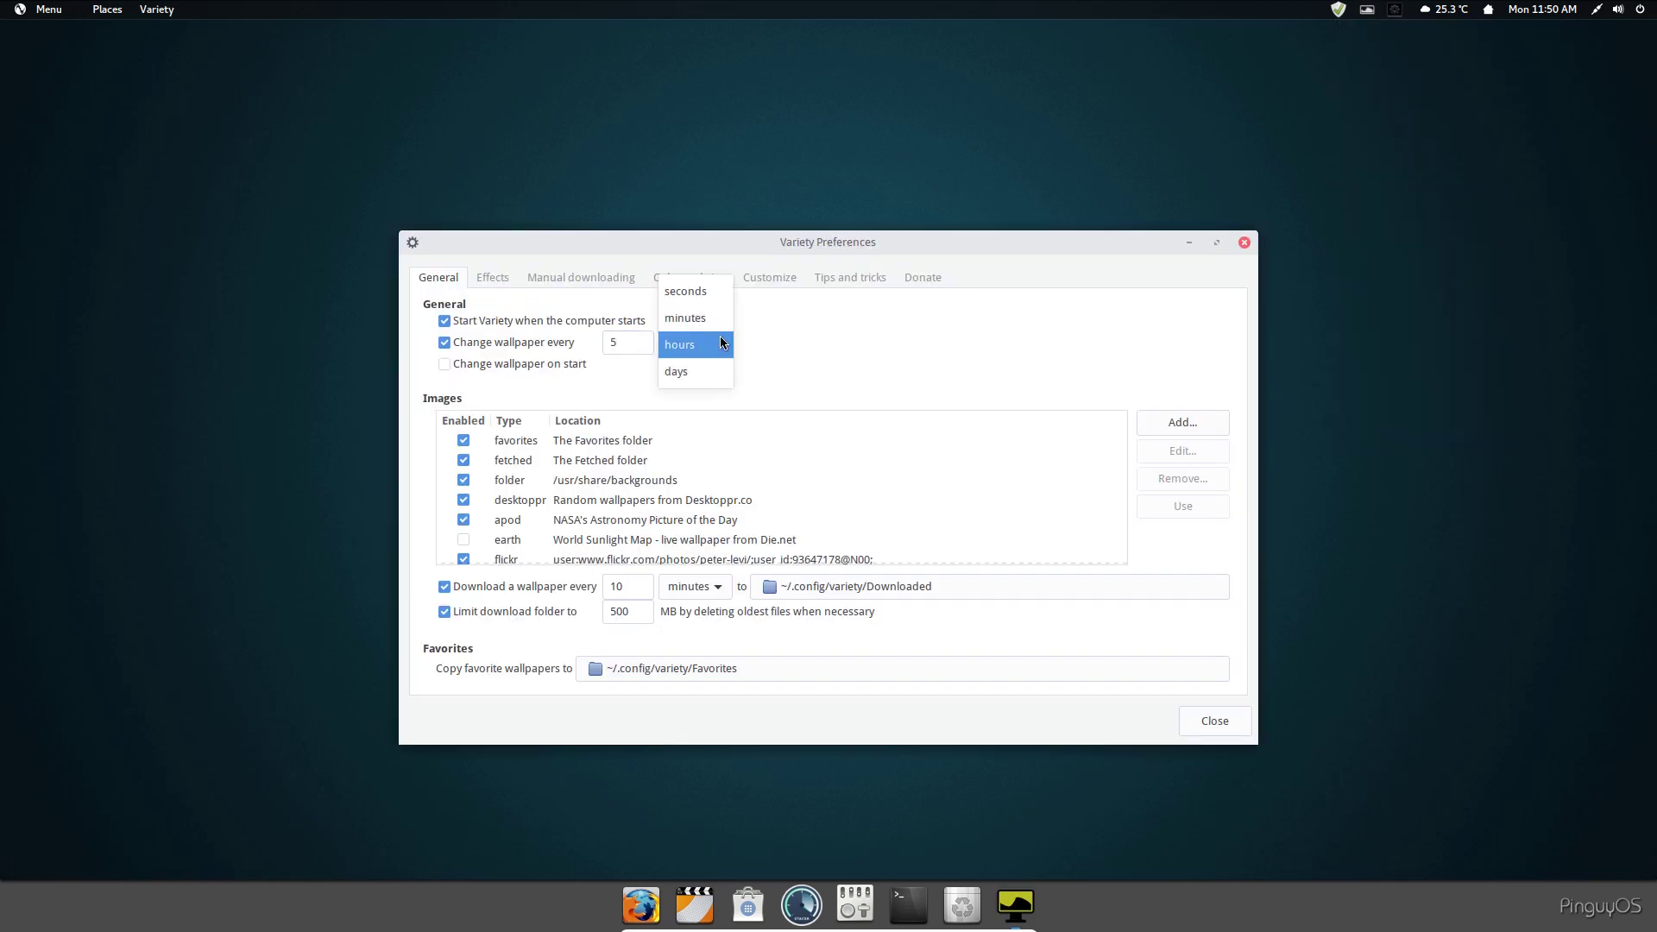
left_click(711, 321)
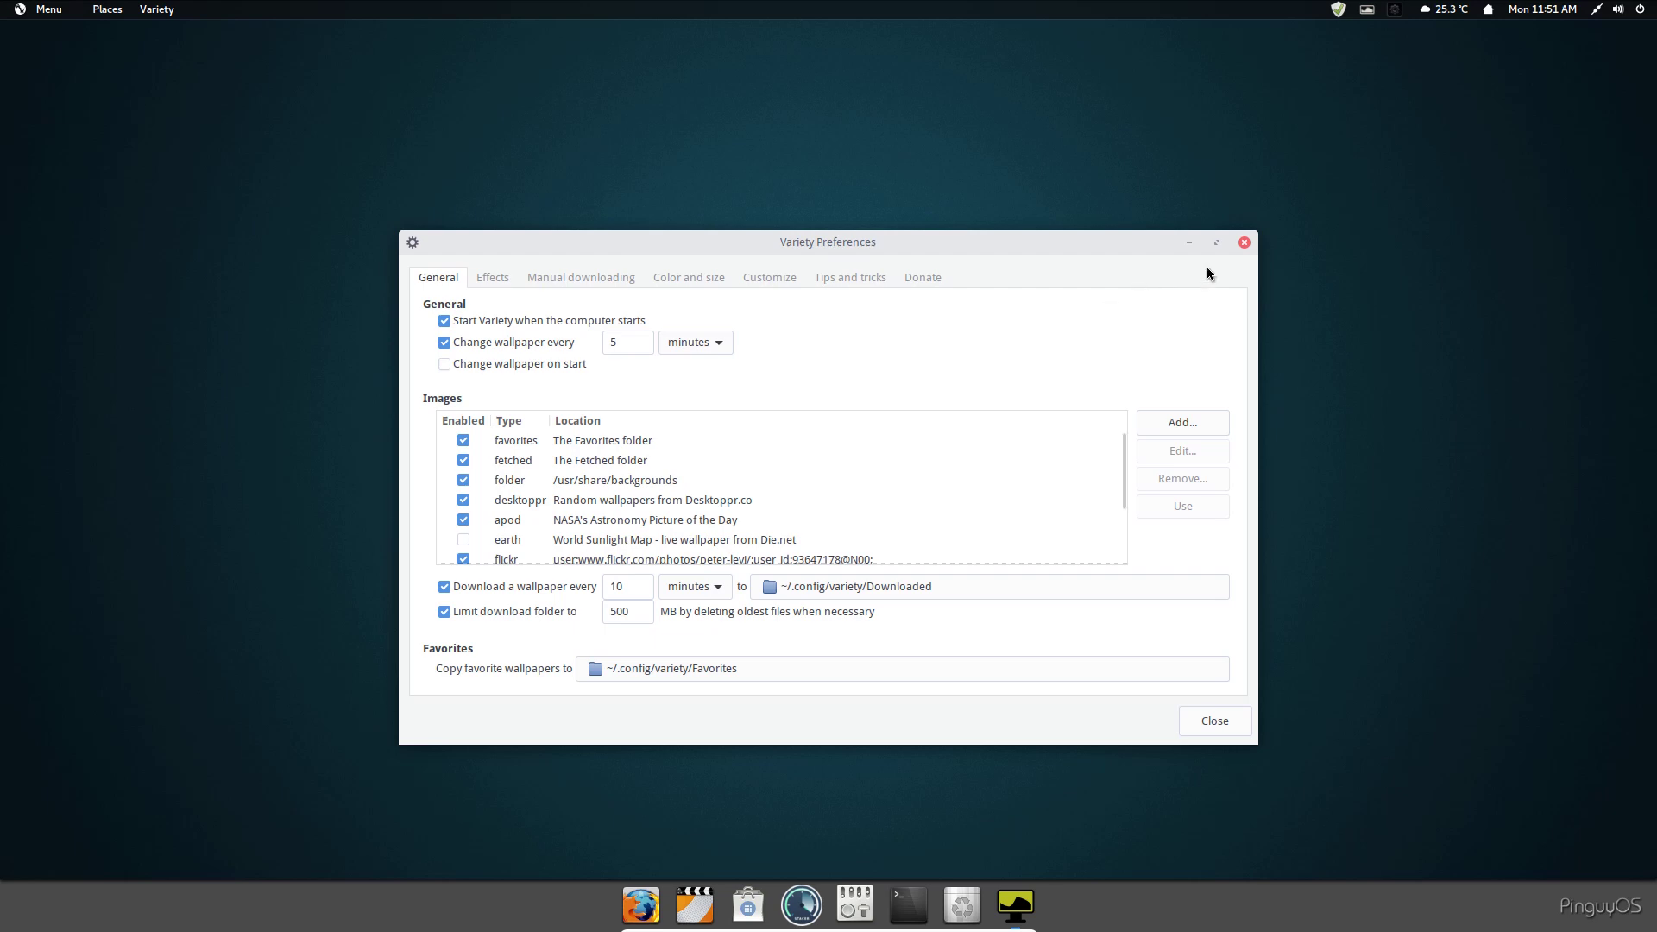
left_click(1243, 243)
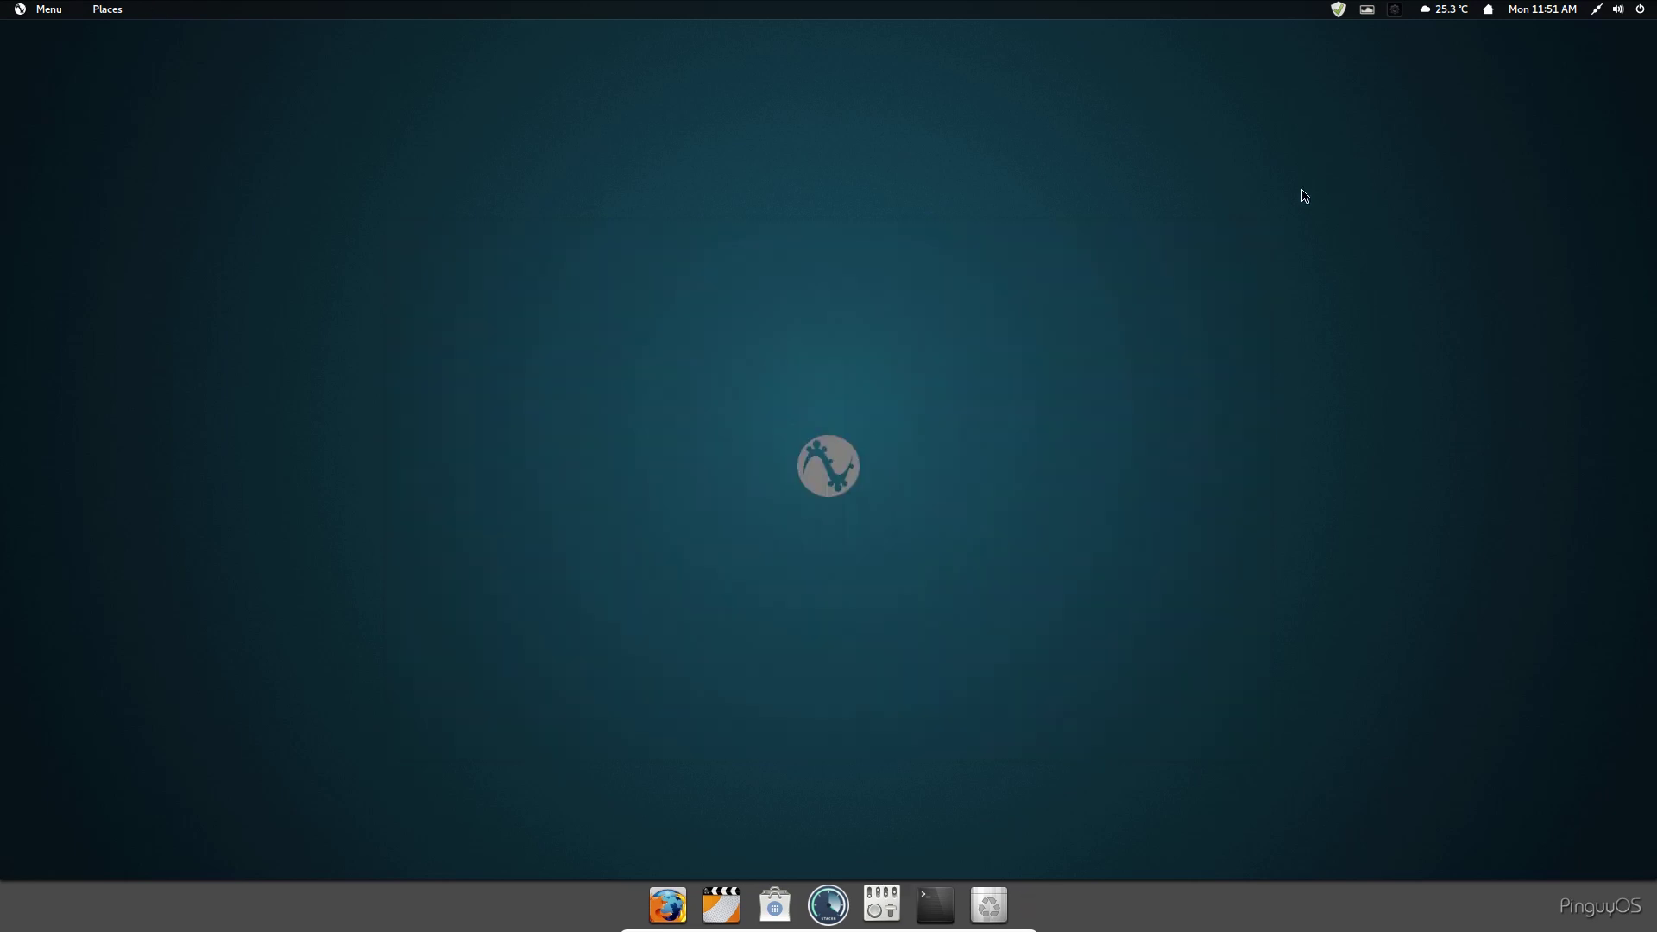
Open the Update Manager, view its About information and close both windows
left_click(1340, 10)
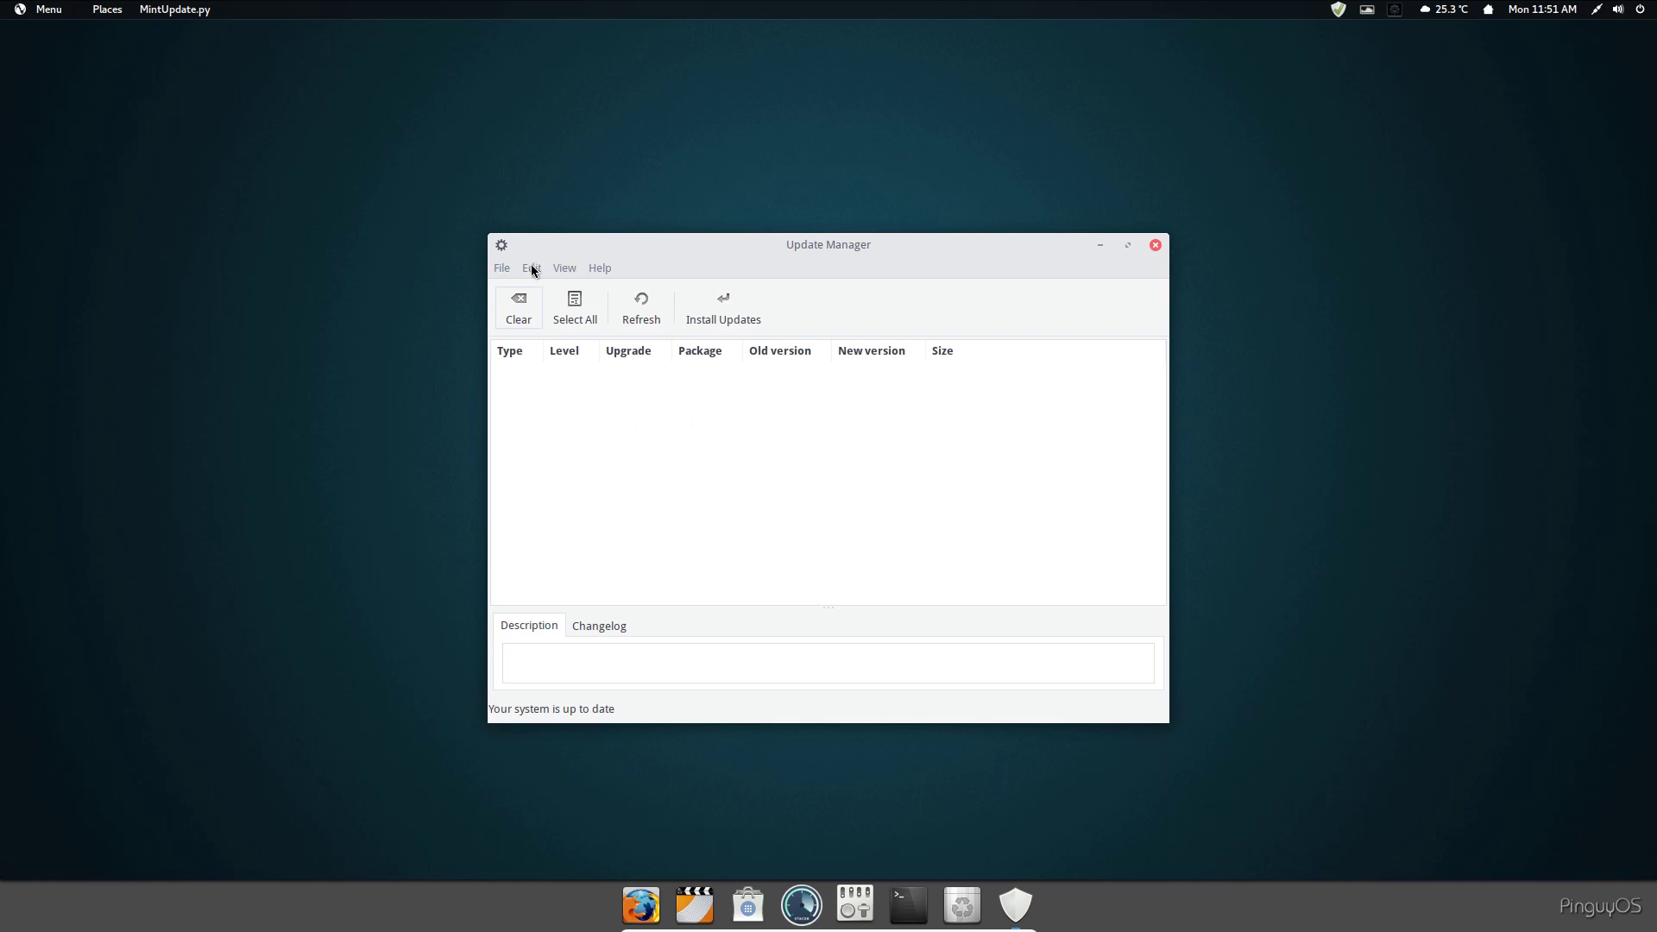
left_click(503, 269)
left_click(615, 291)
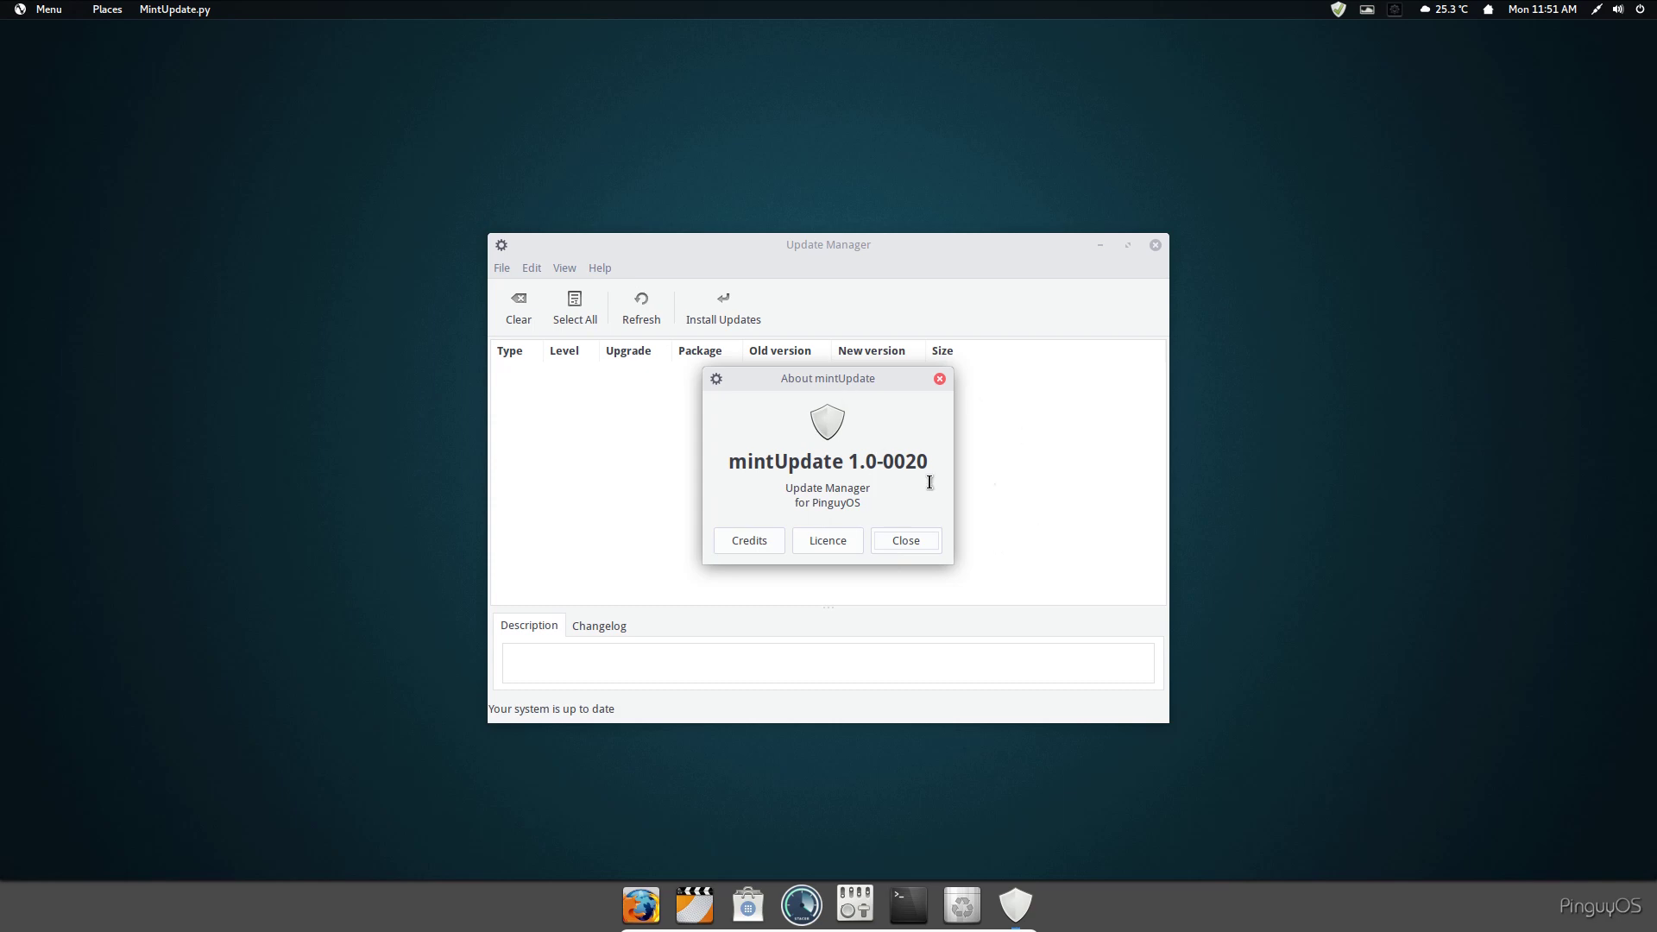
left_click(940, 379)
left_click(1156, 246)
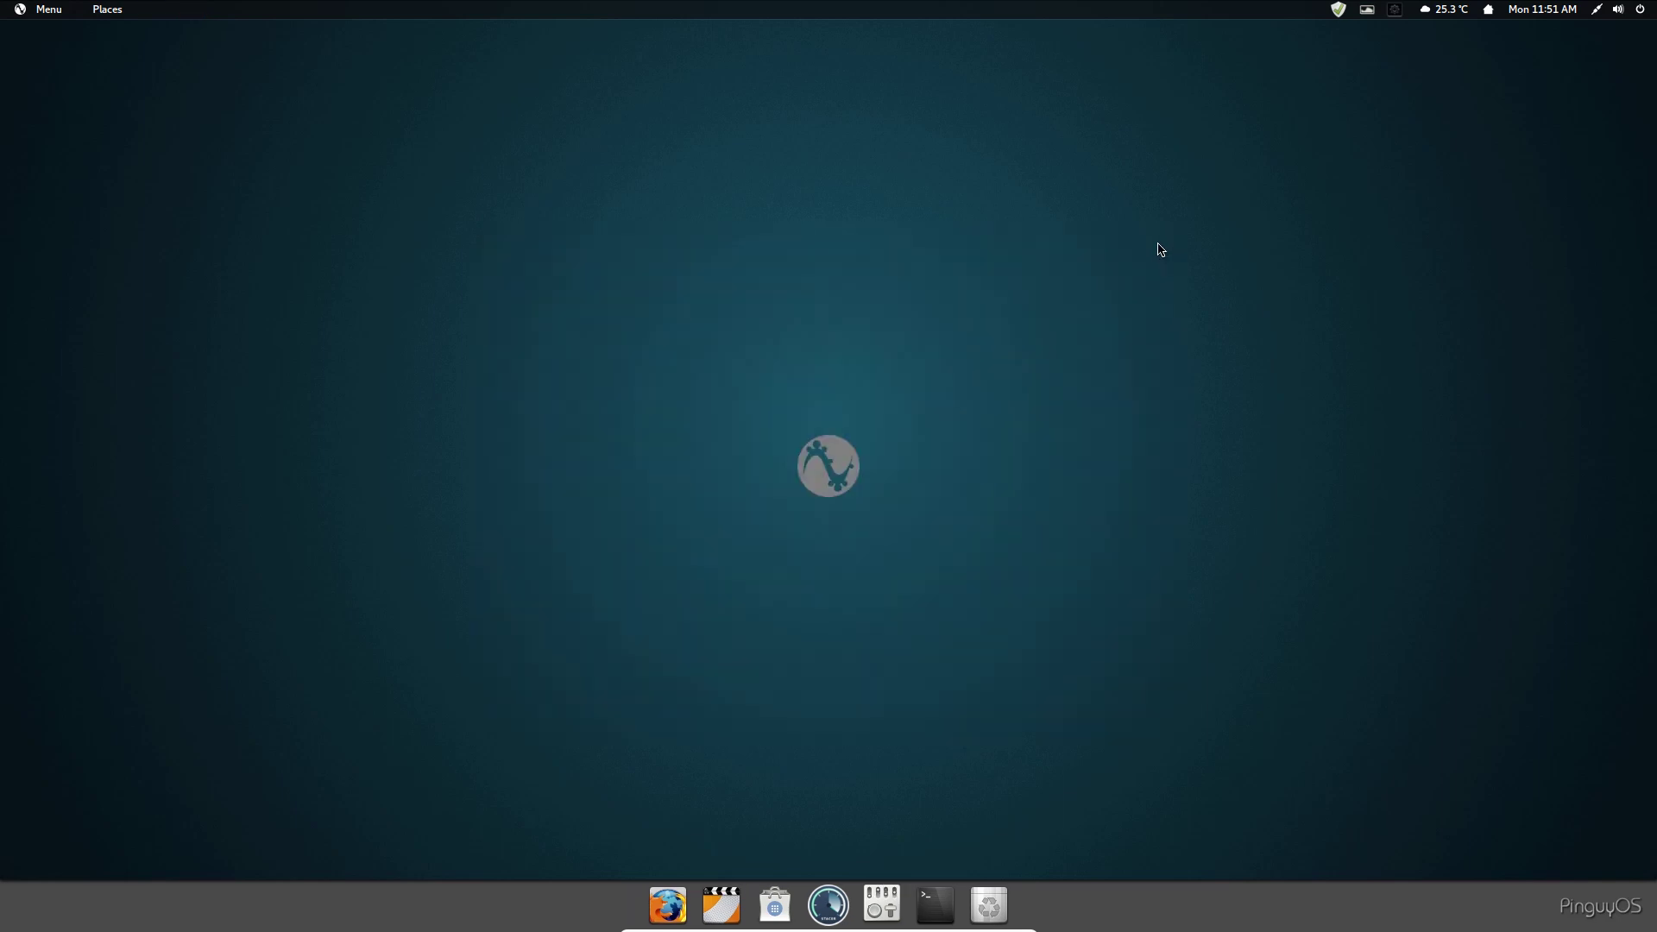
View the document types that can be created on the desktop, and launch the Torrent-Video-Player script
right_click(712, 152)
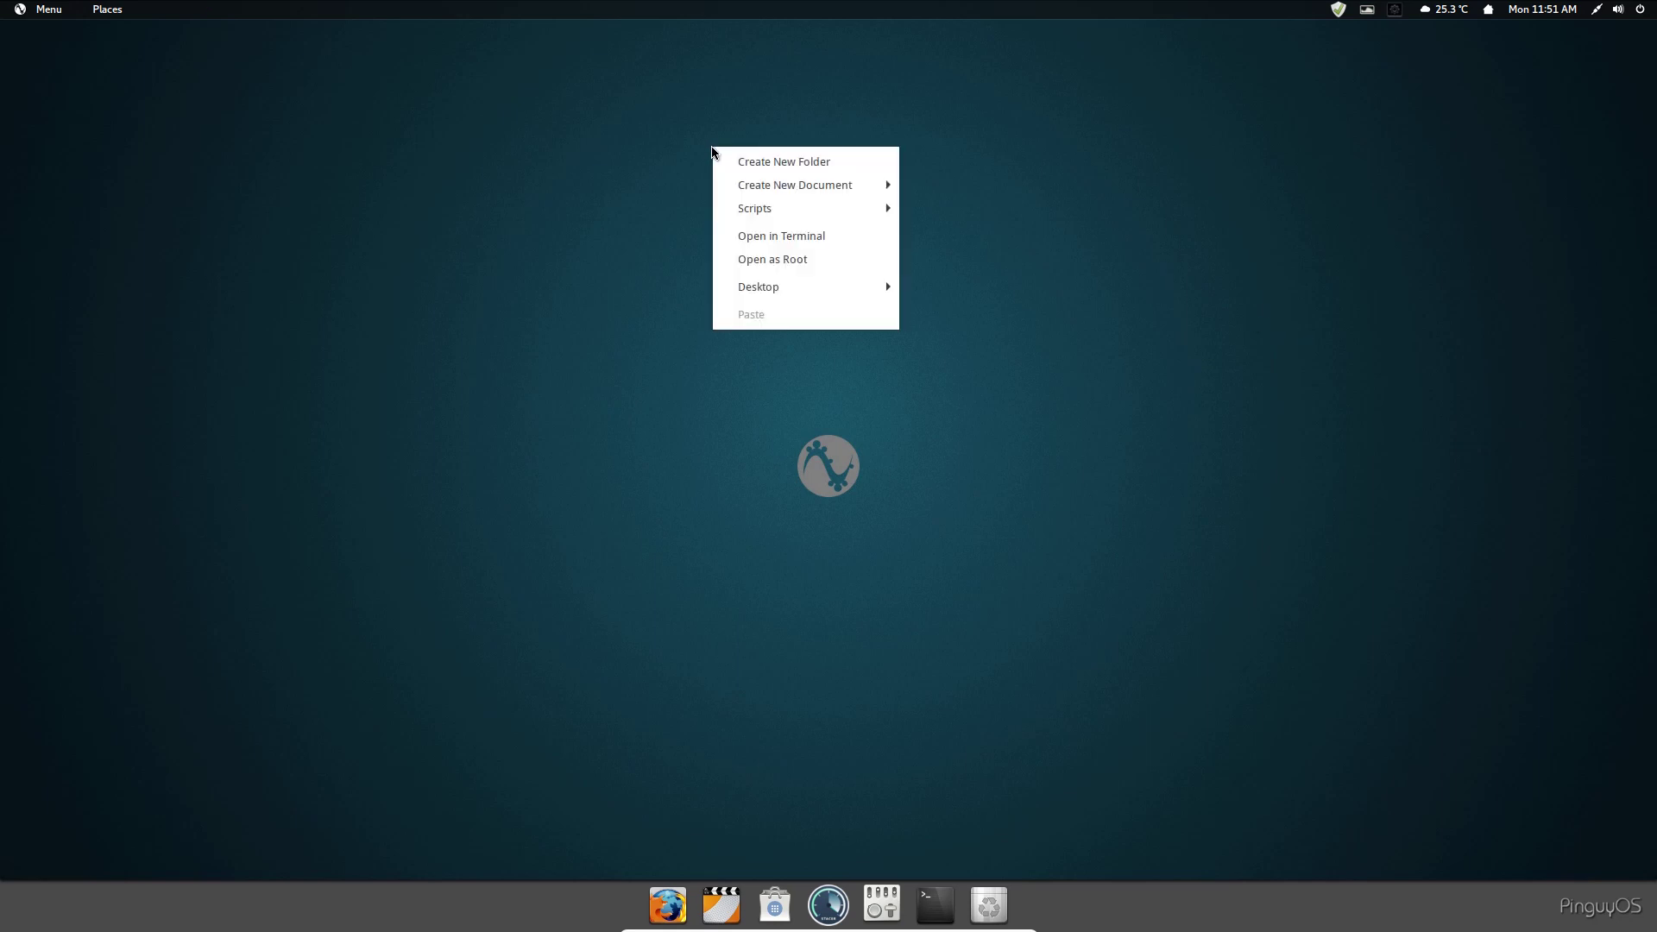
mouse_move(806, 181)
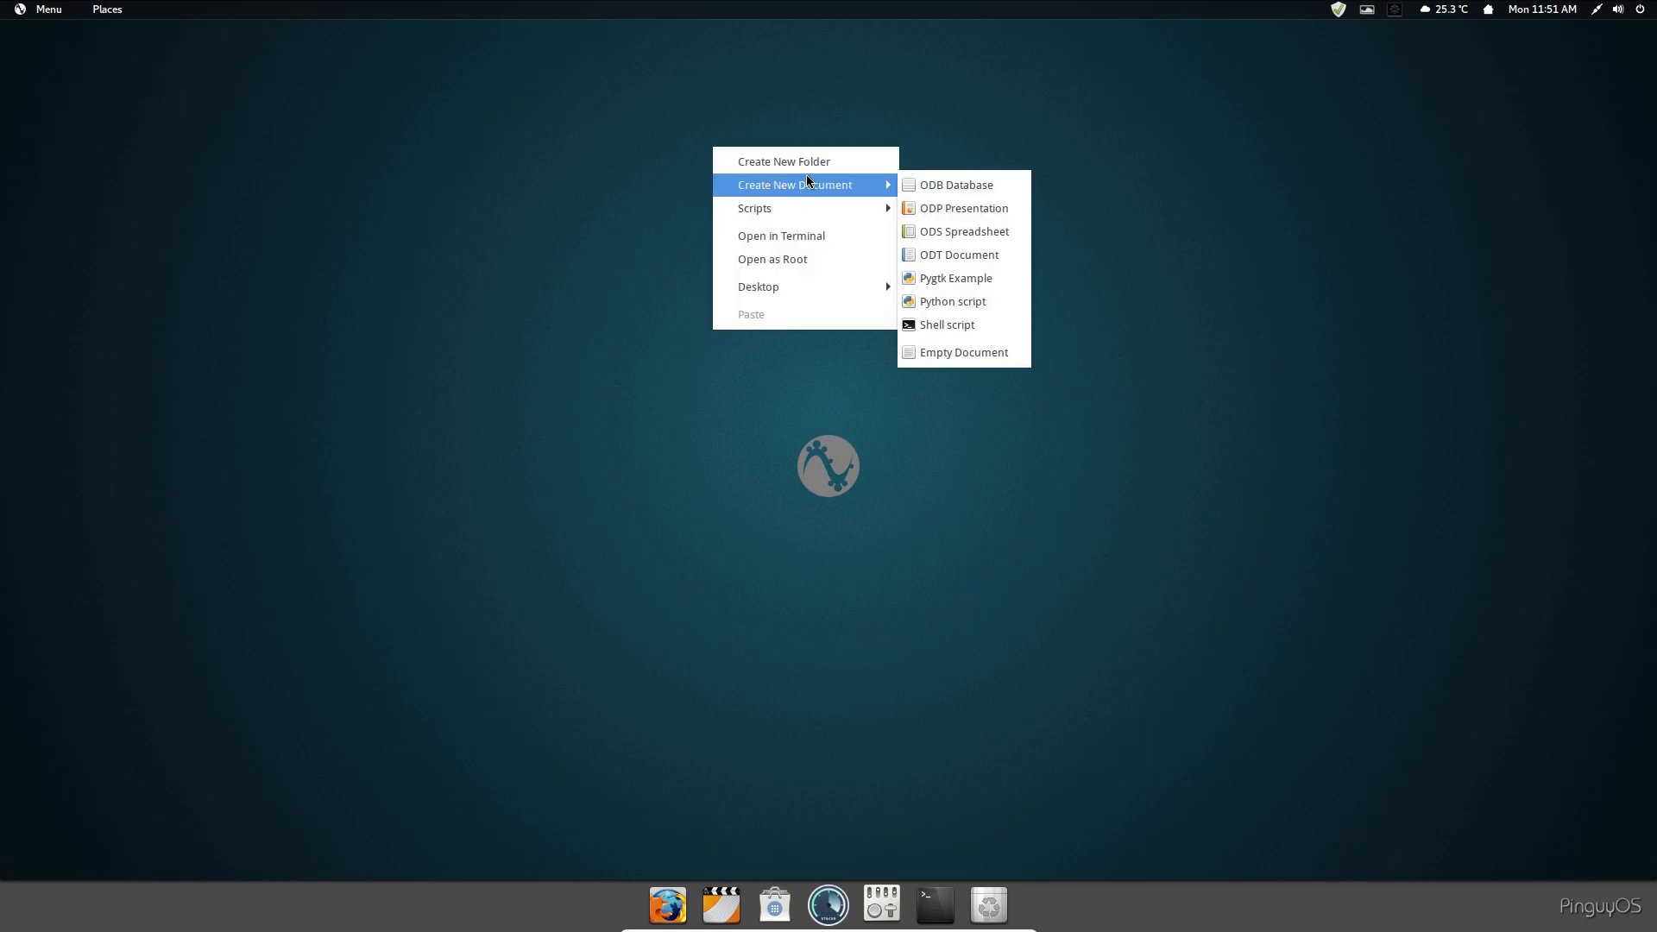
mouse_move(821, 213)
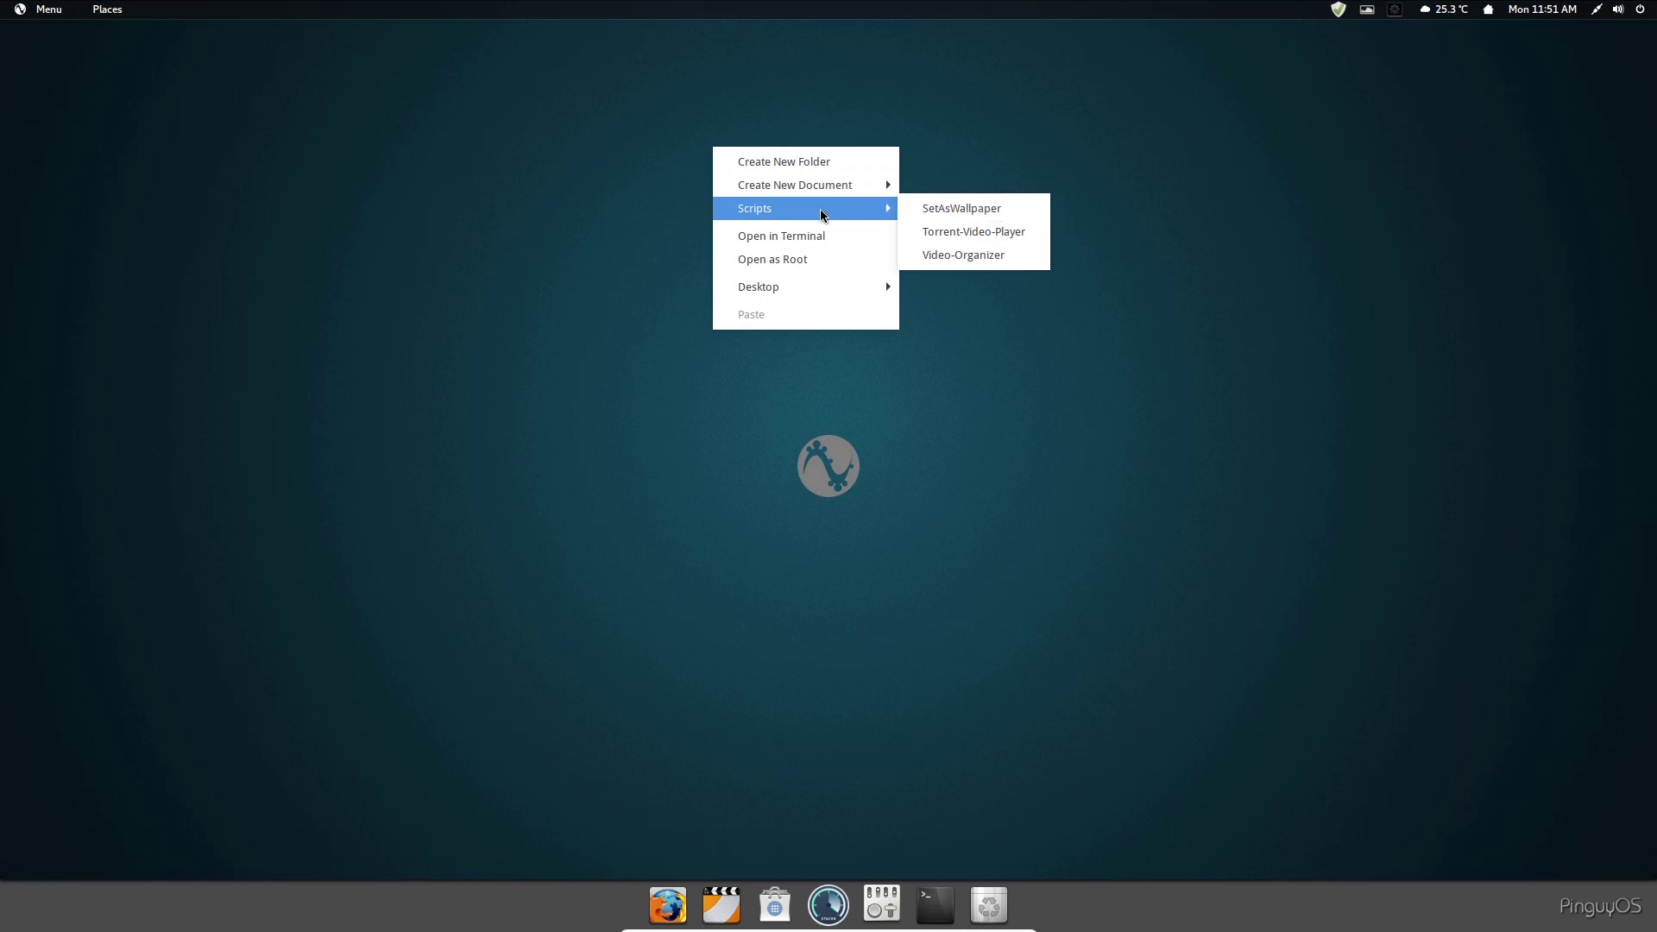
left_click(951, 231)
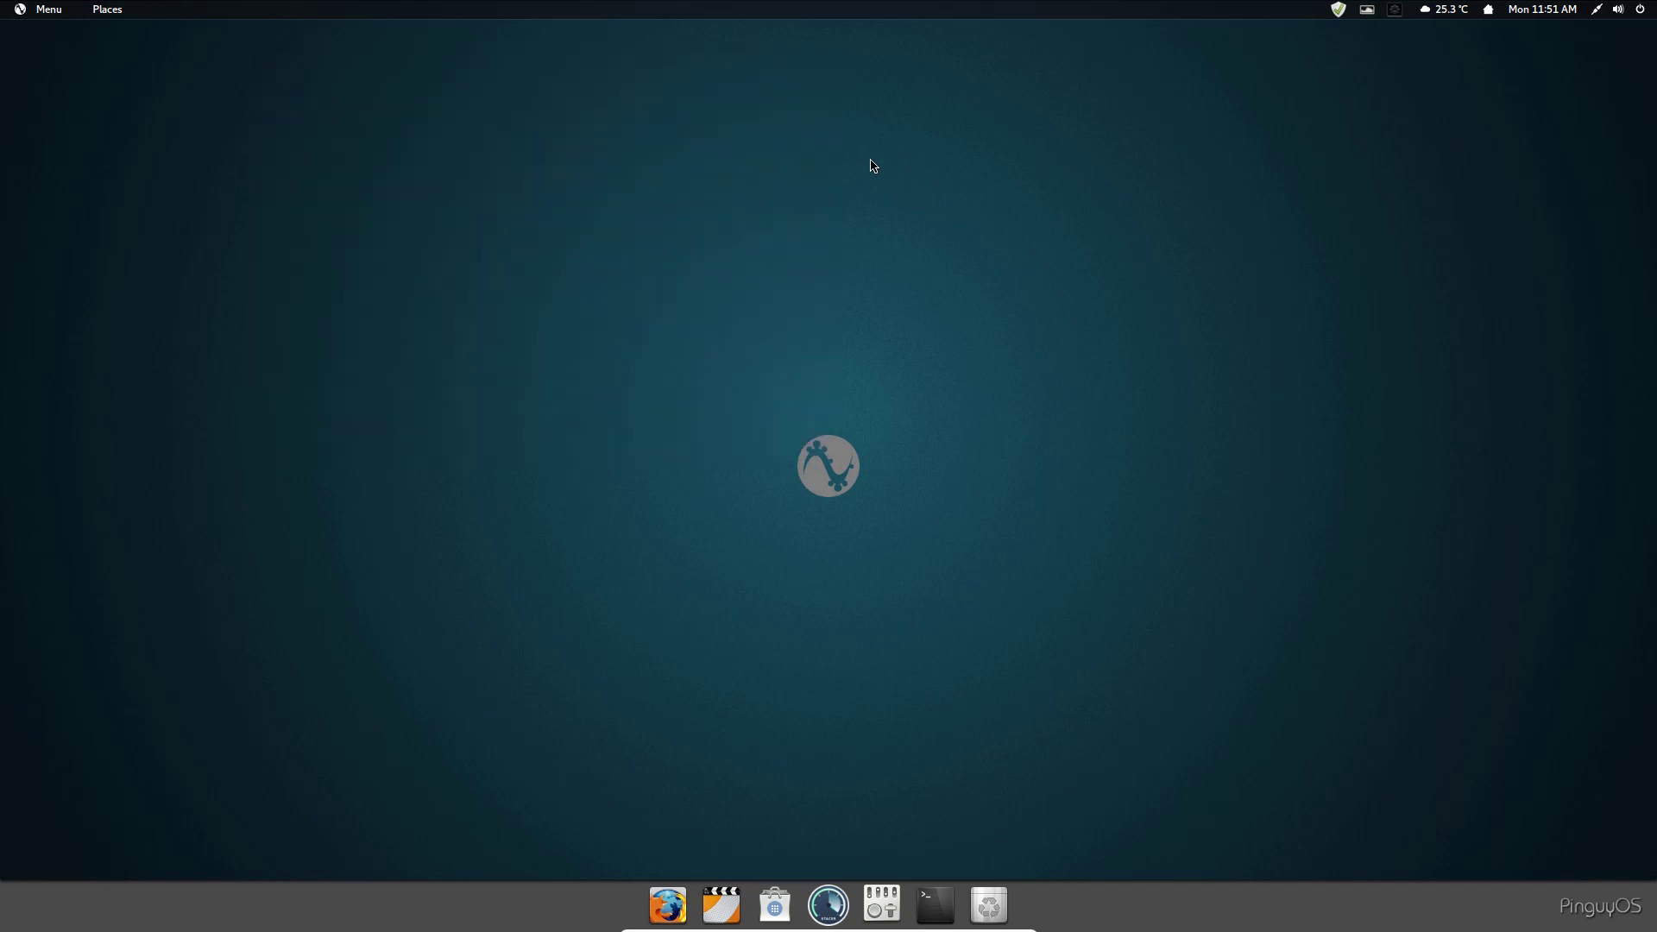
Launch the Video-Organizer script from the desktop
right_click(791, 179)
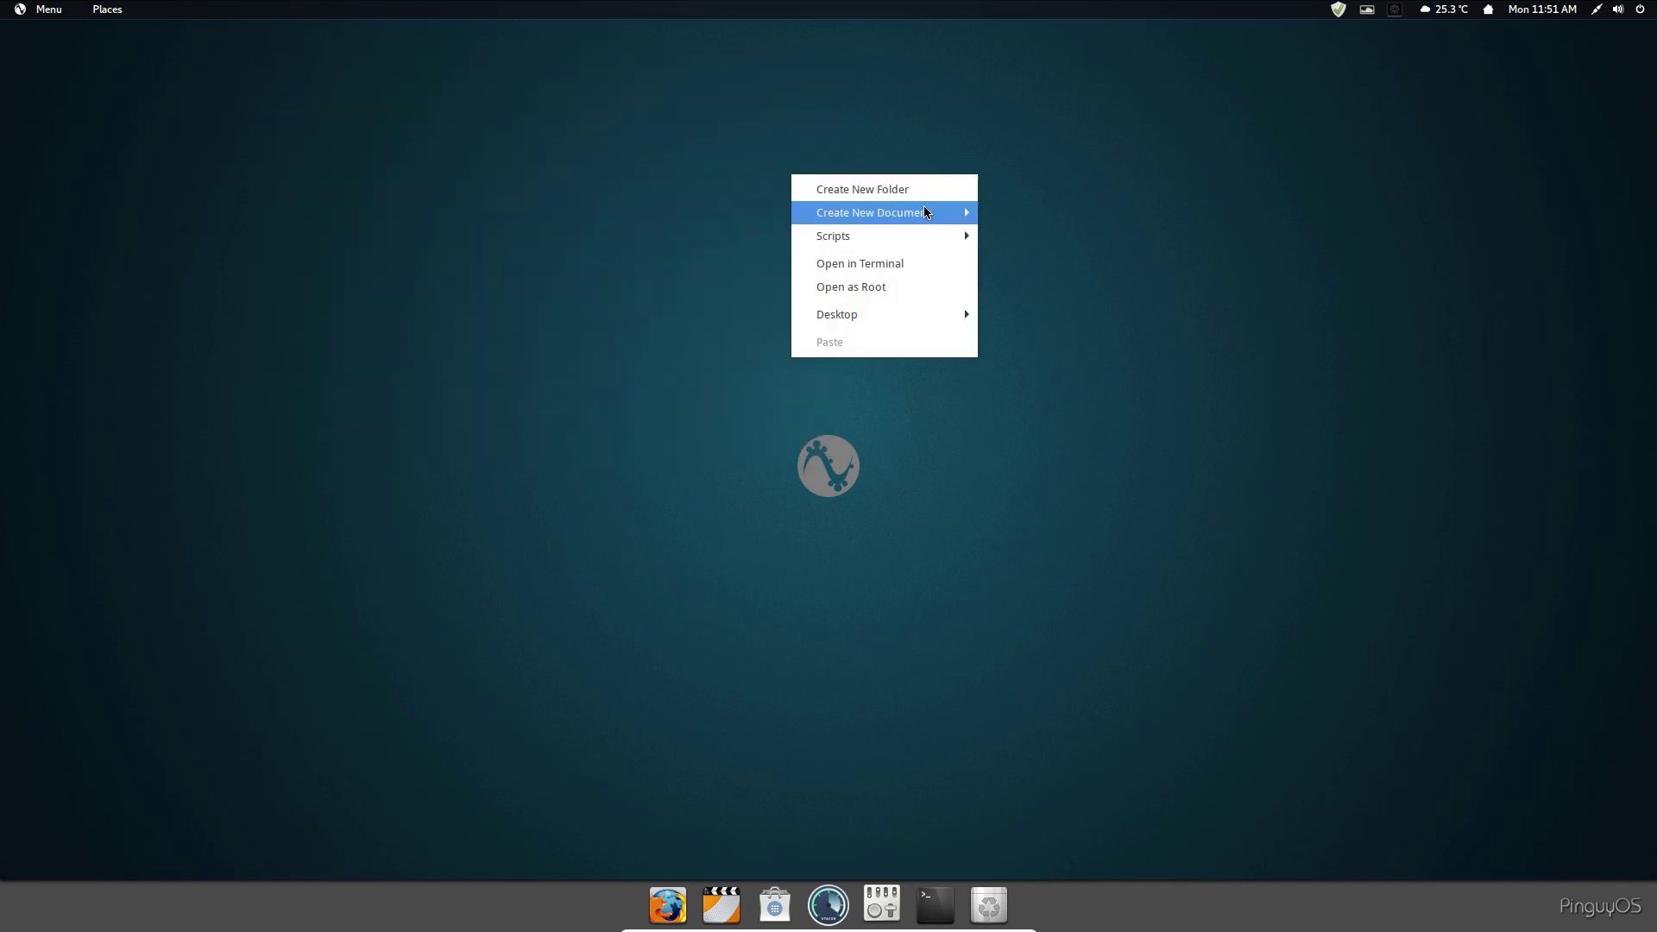
mouse_move(936, 237)
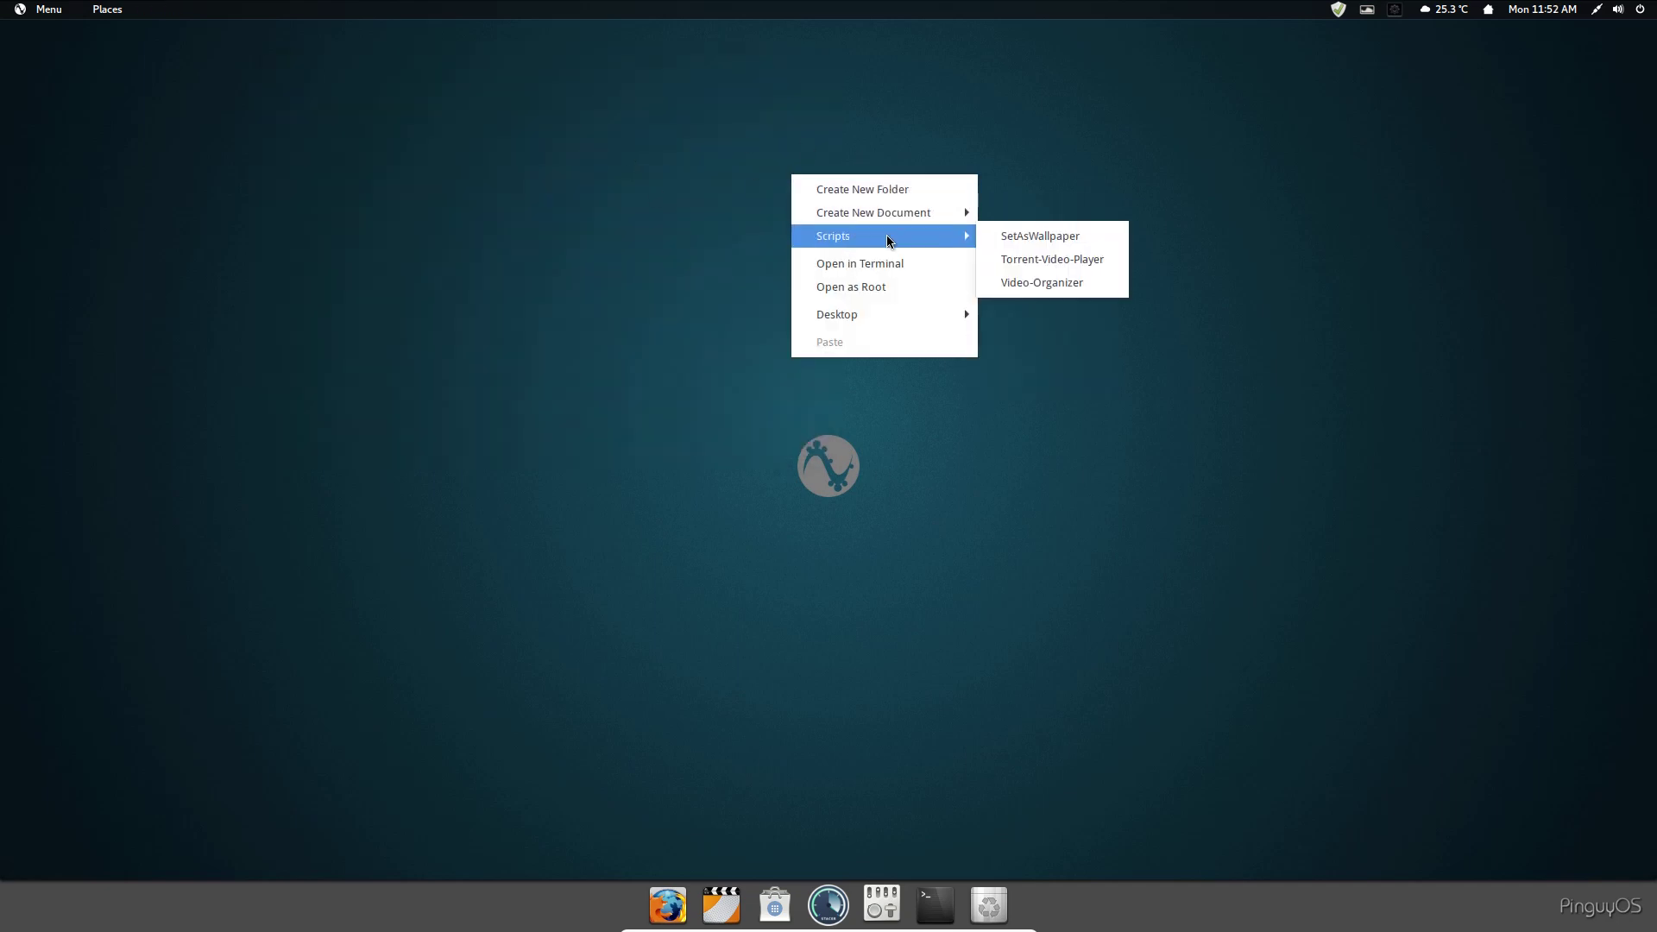
left_click(1031, 287)
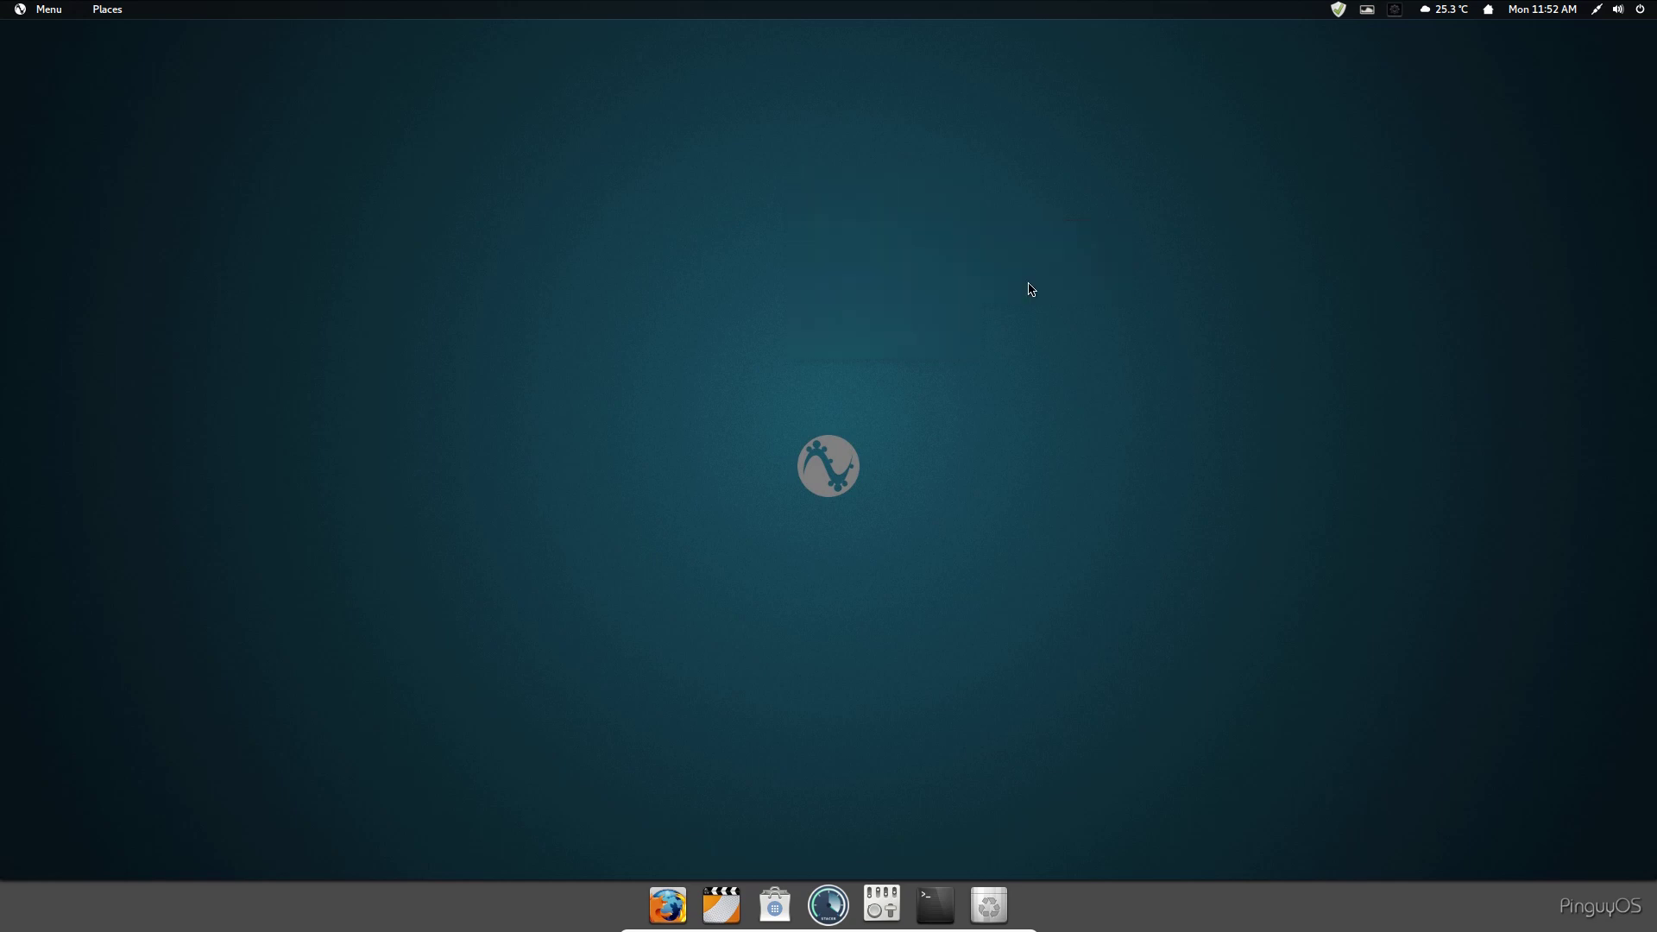
Review the desktop's icon arrangement and icon size options without choosing any
right_click(851, 258)
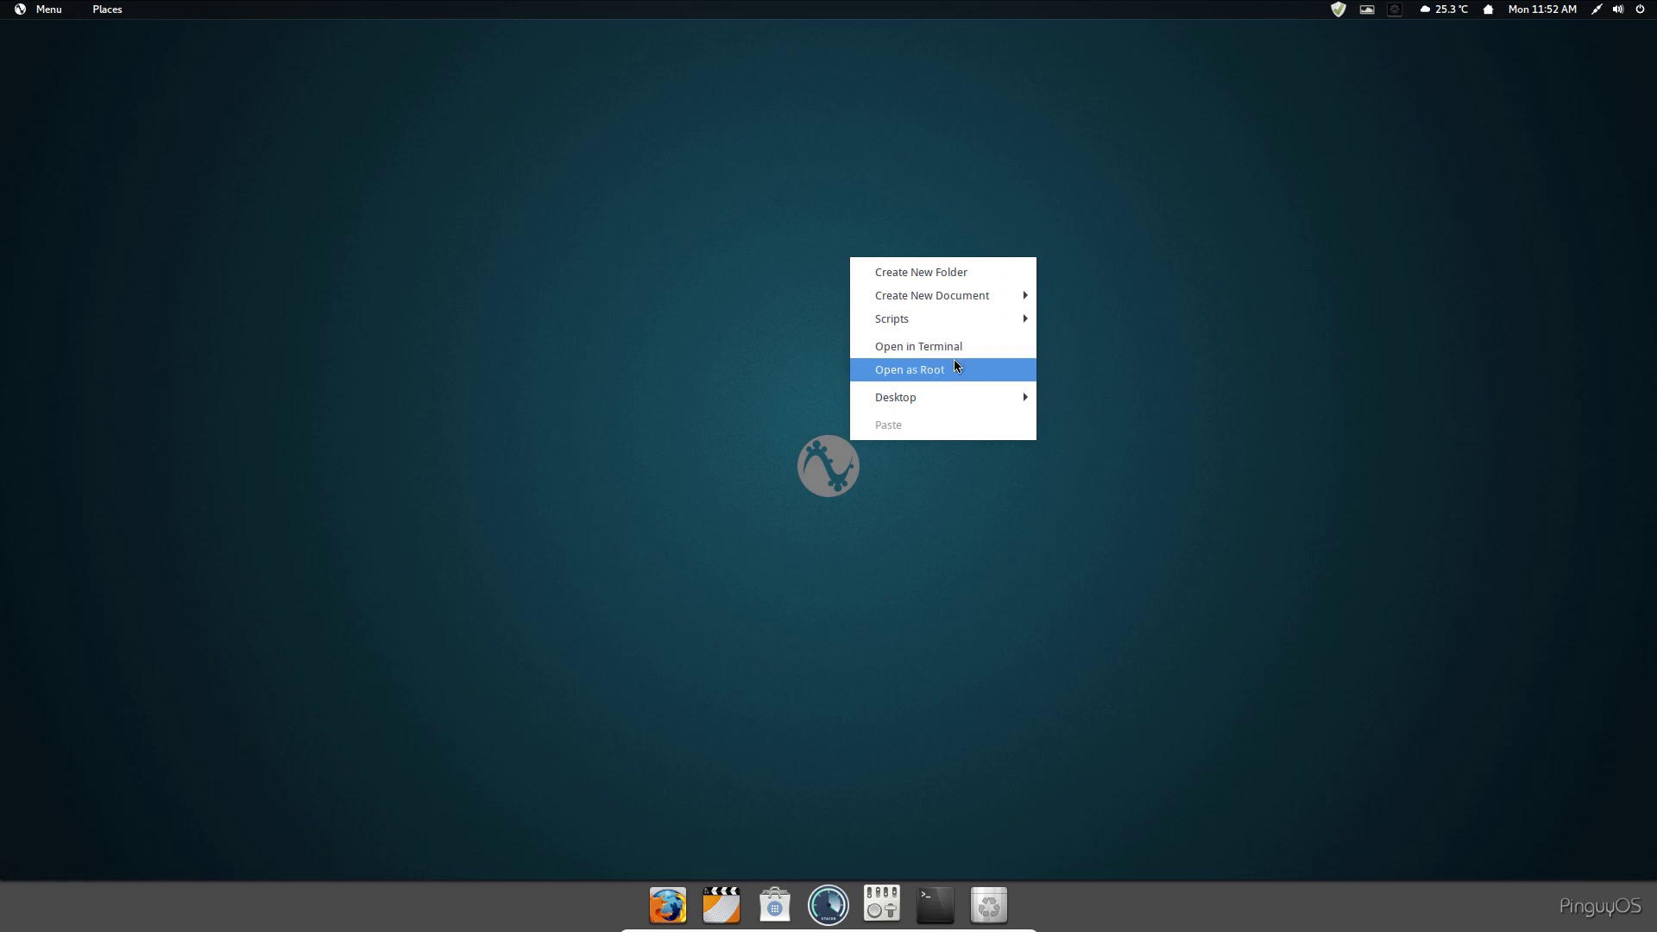
mouse_move(947, 403)
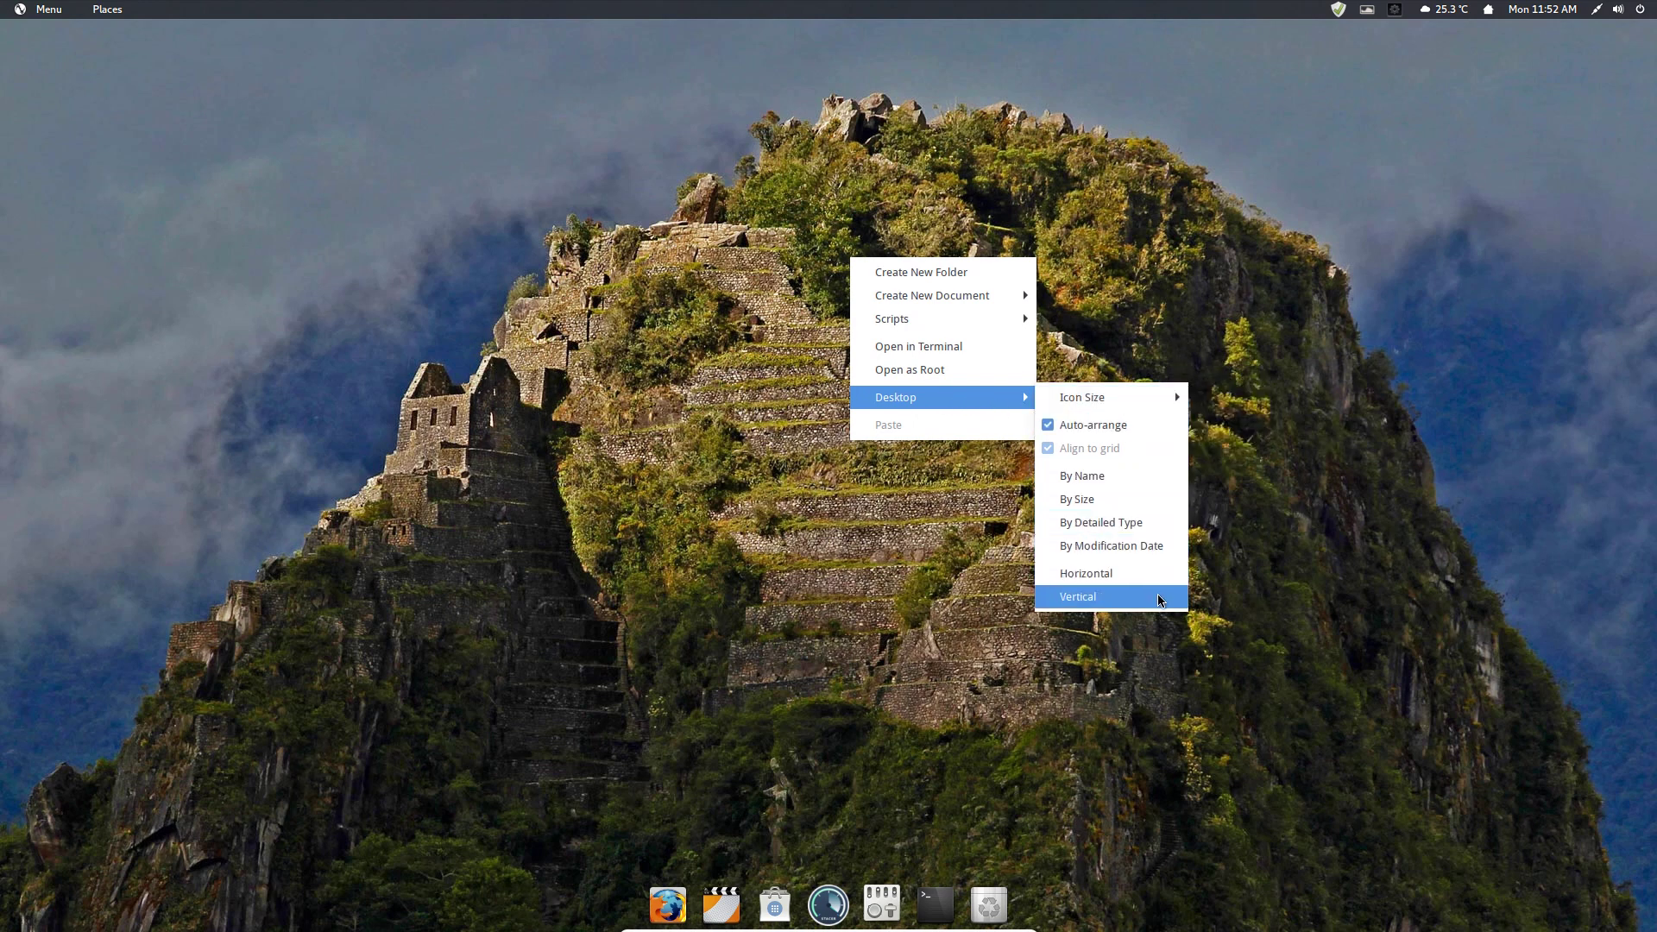
mouse_move(1164, 405)
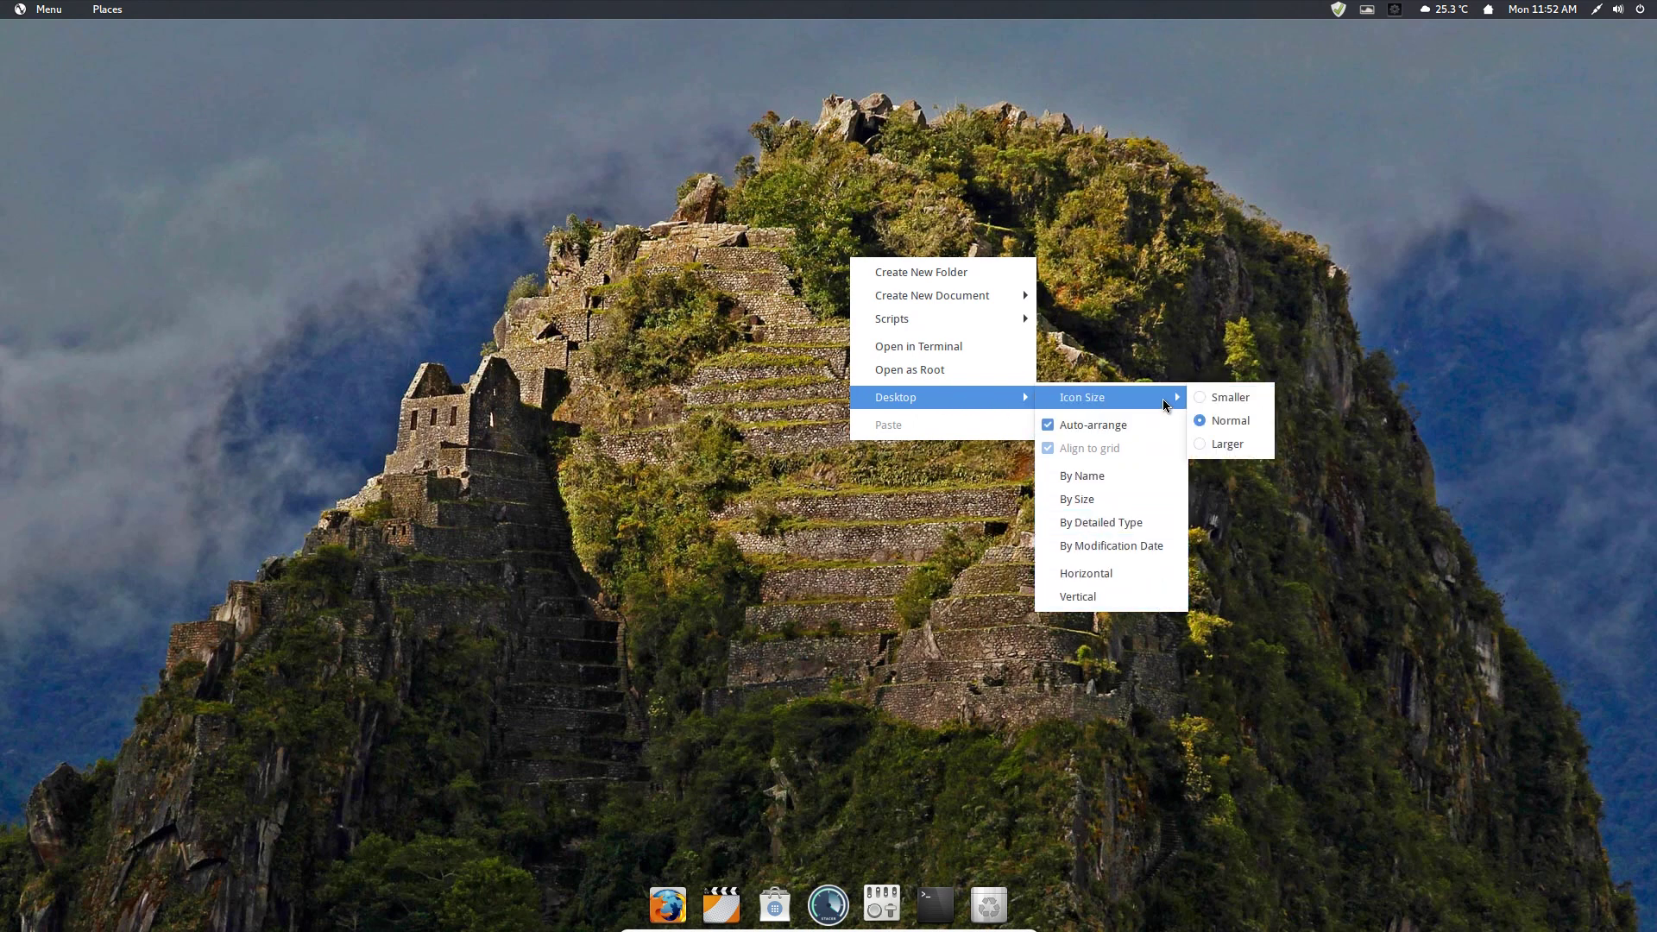
left_click(640, 473)
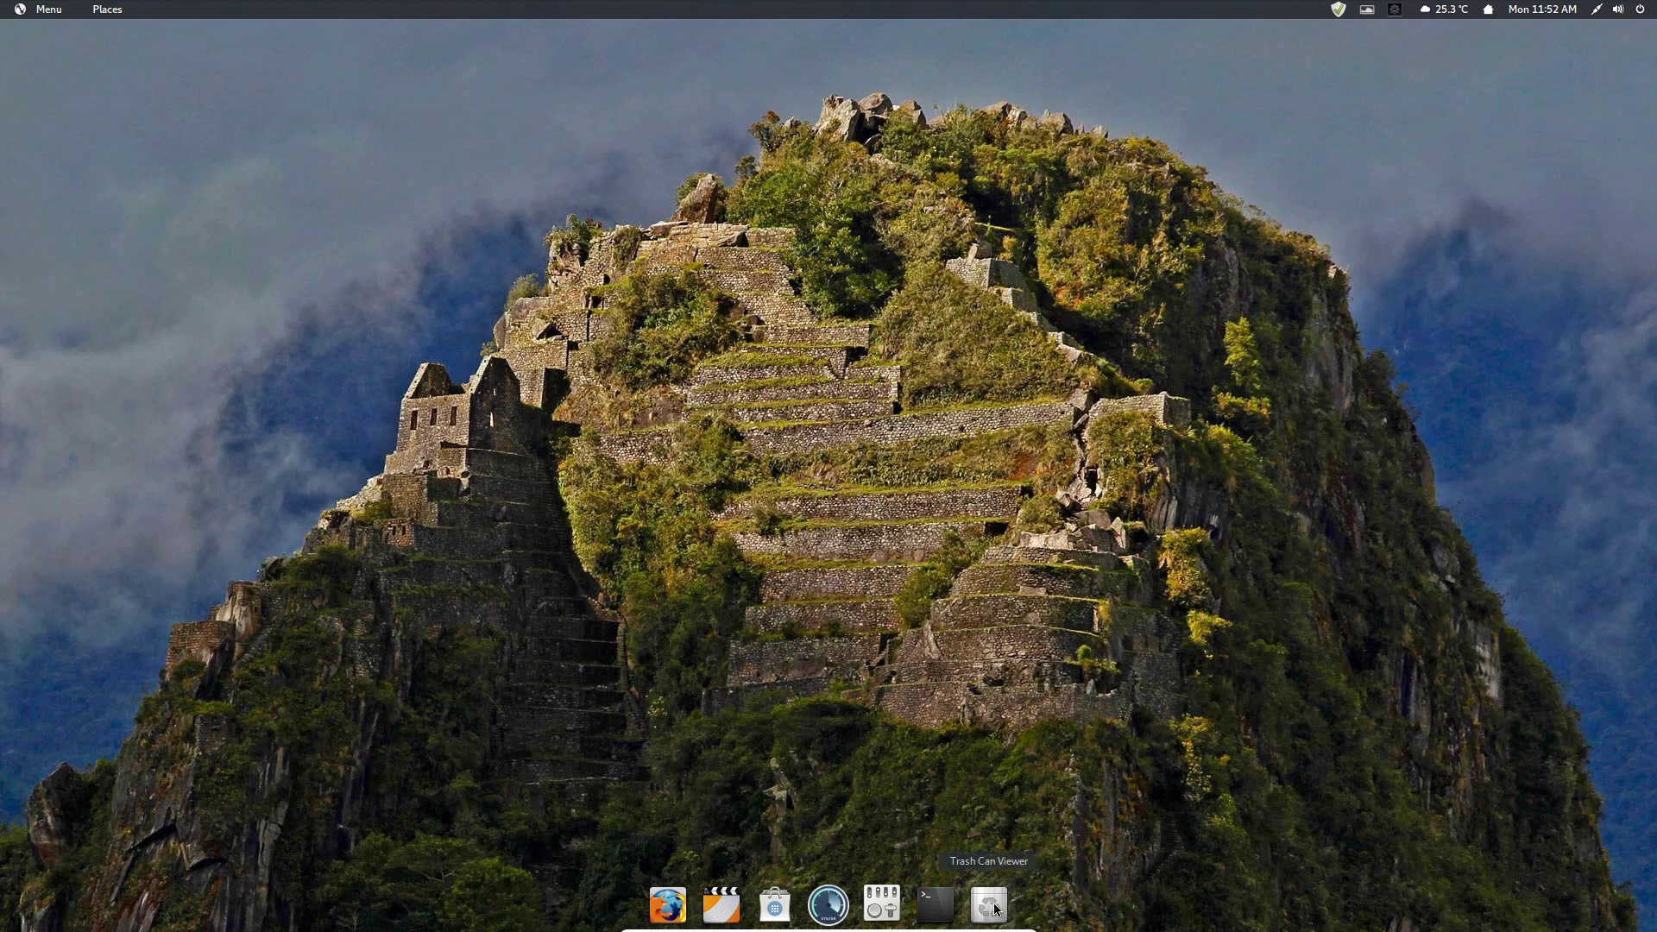
Check the kernel version with uname -a in a terminal and close the terminal
left_click(935, 903)
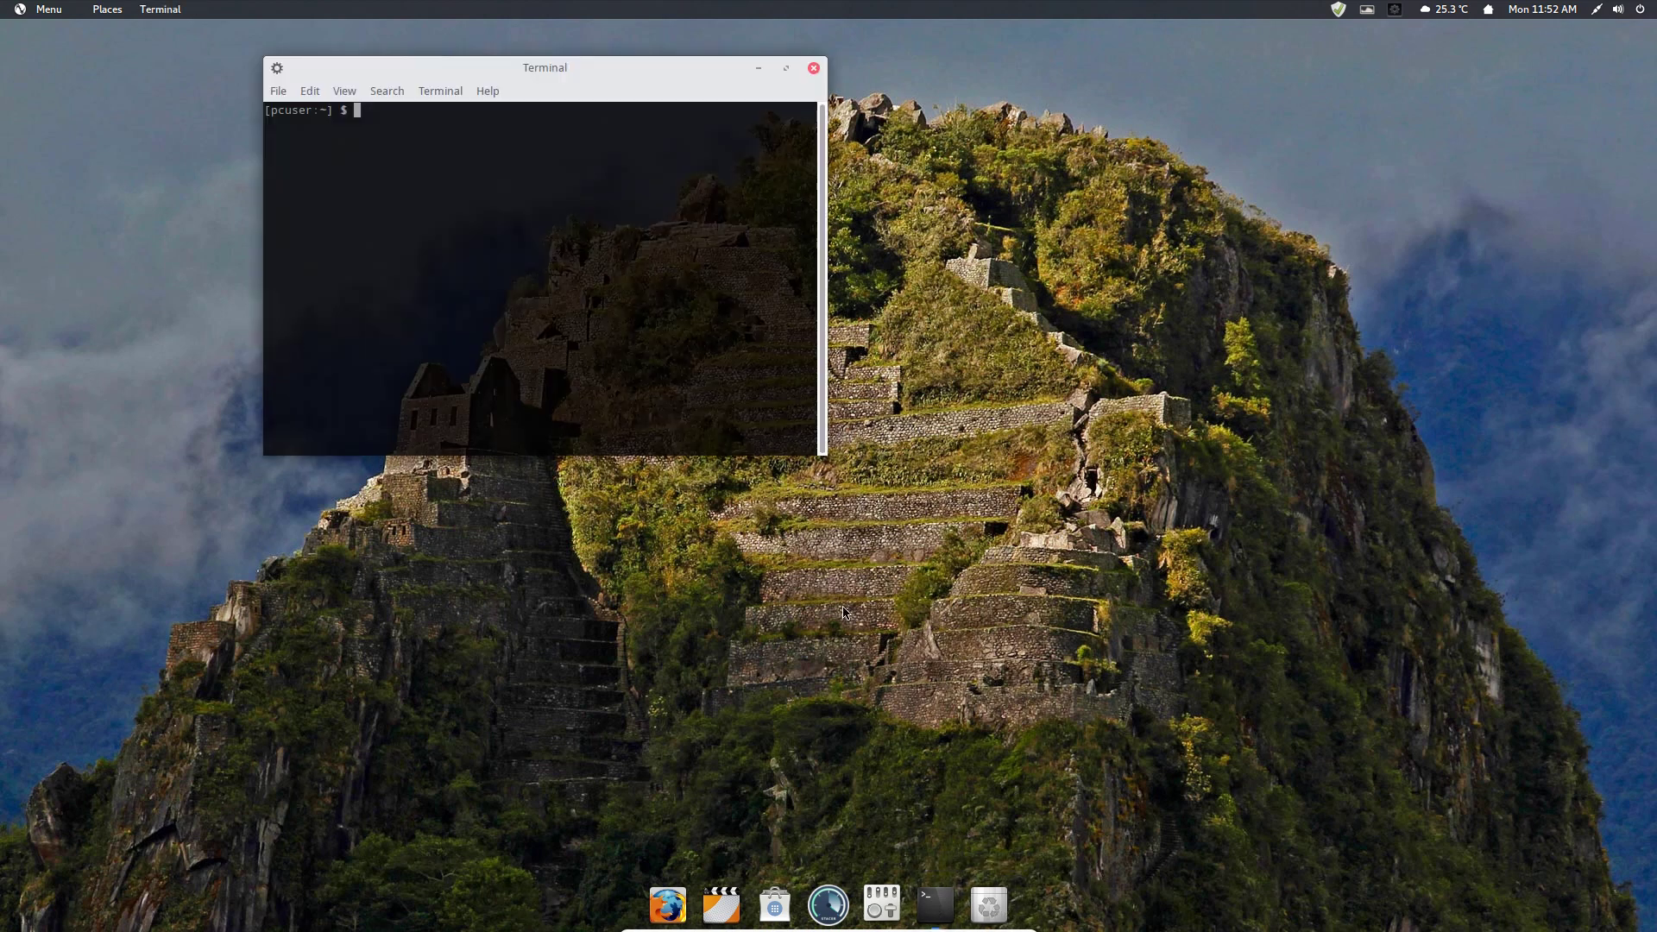
left_click_drag(589, 62, 682, 126)
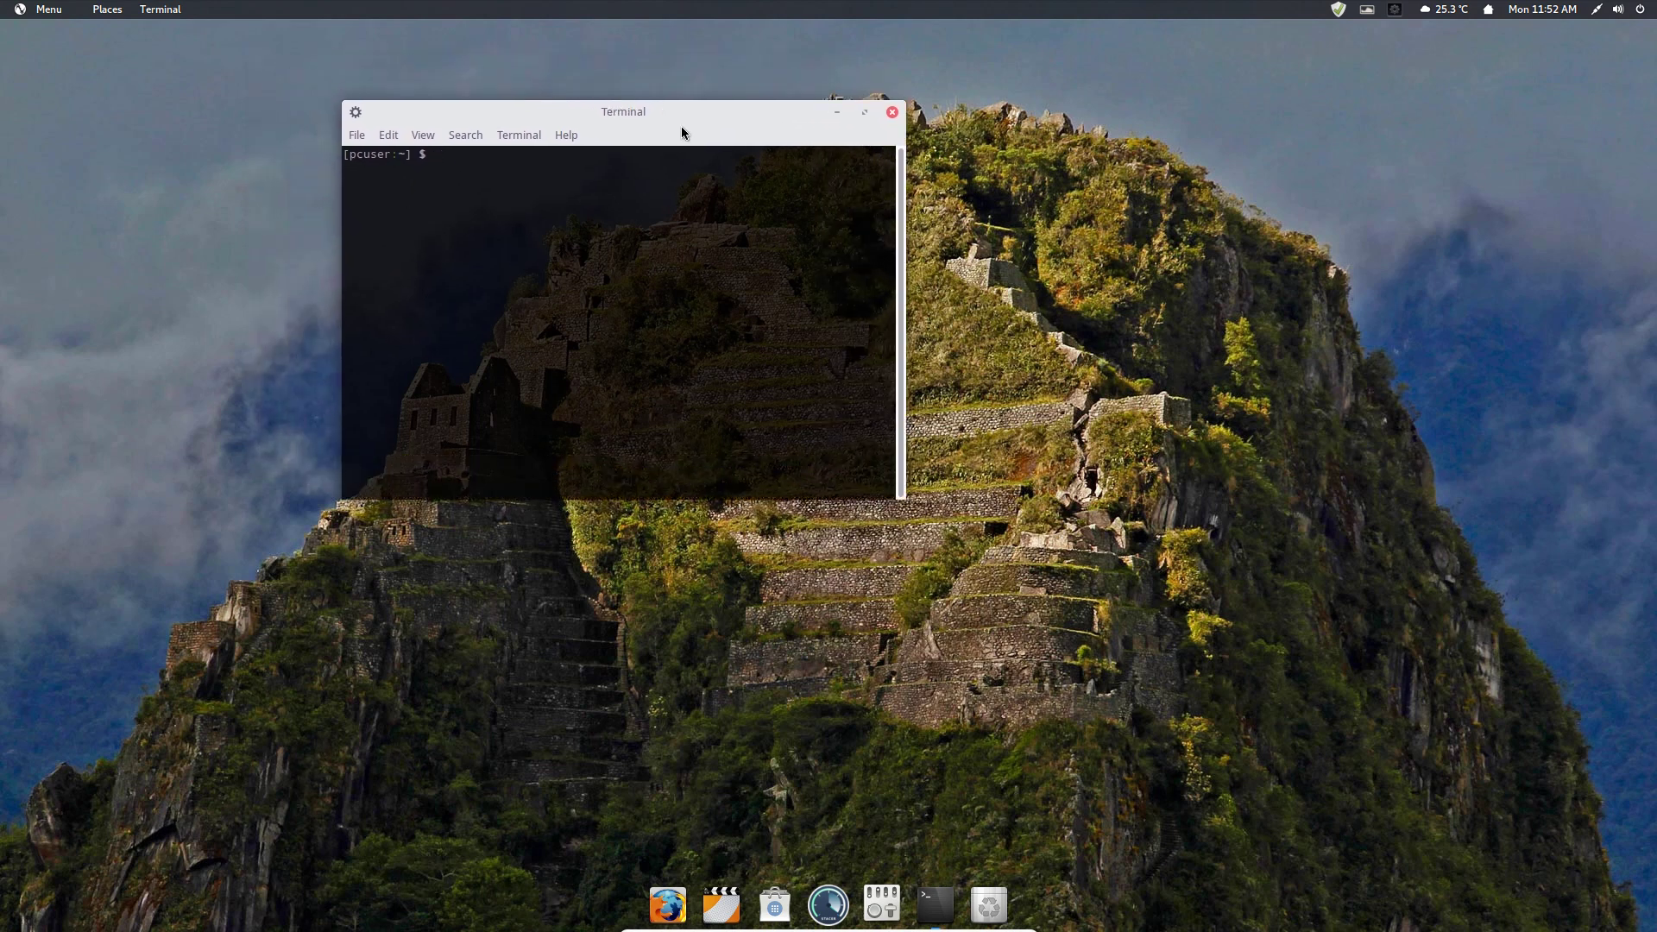
type("uname -a")
key("Return")
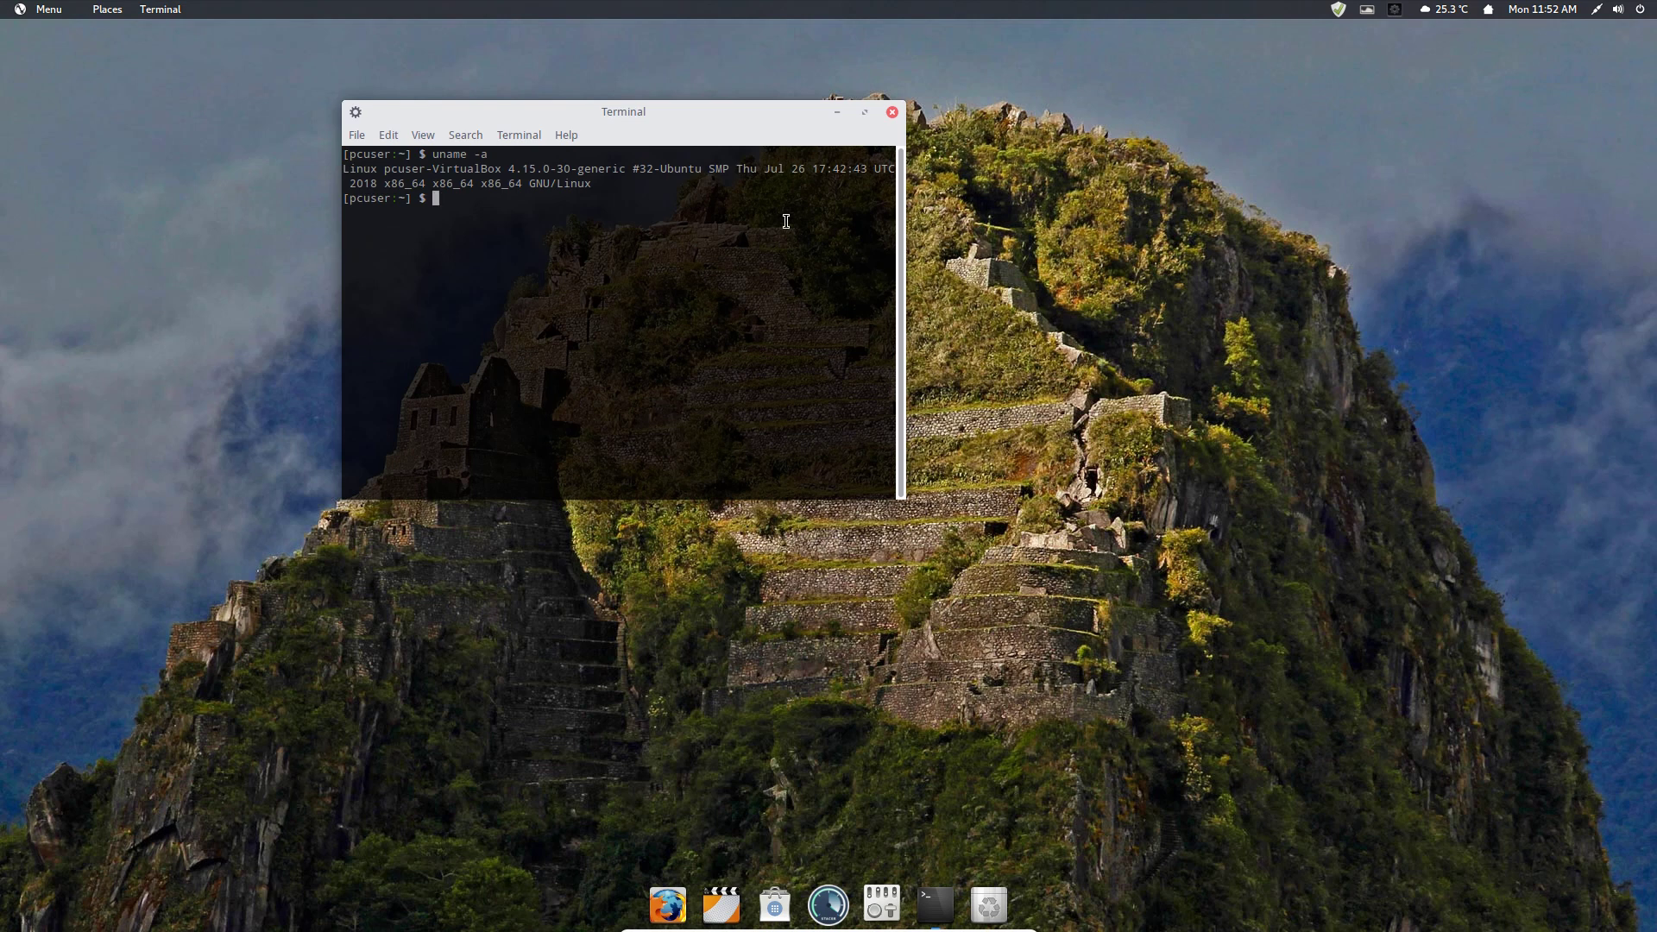
left_click(893, 112)
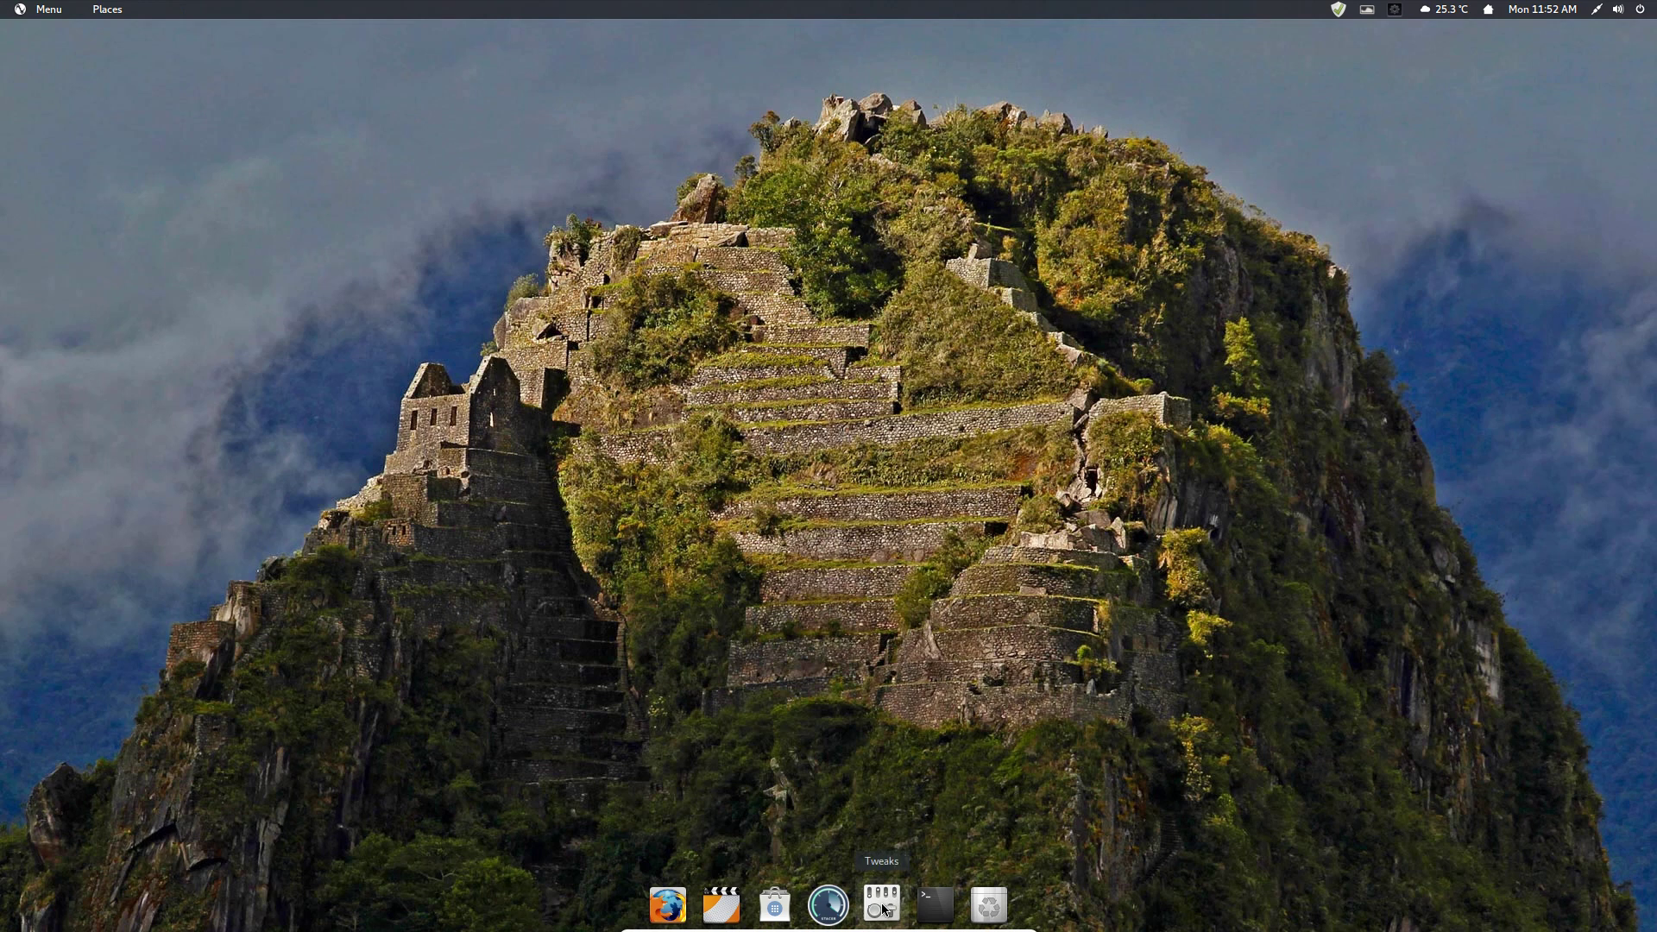
Open Stacer and review its Dashboard, Startup Apps, System Cleaner and Services pages
left_click(835, 914)
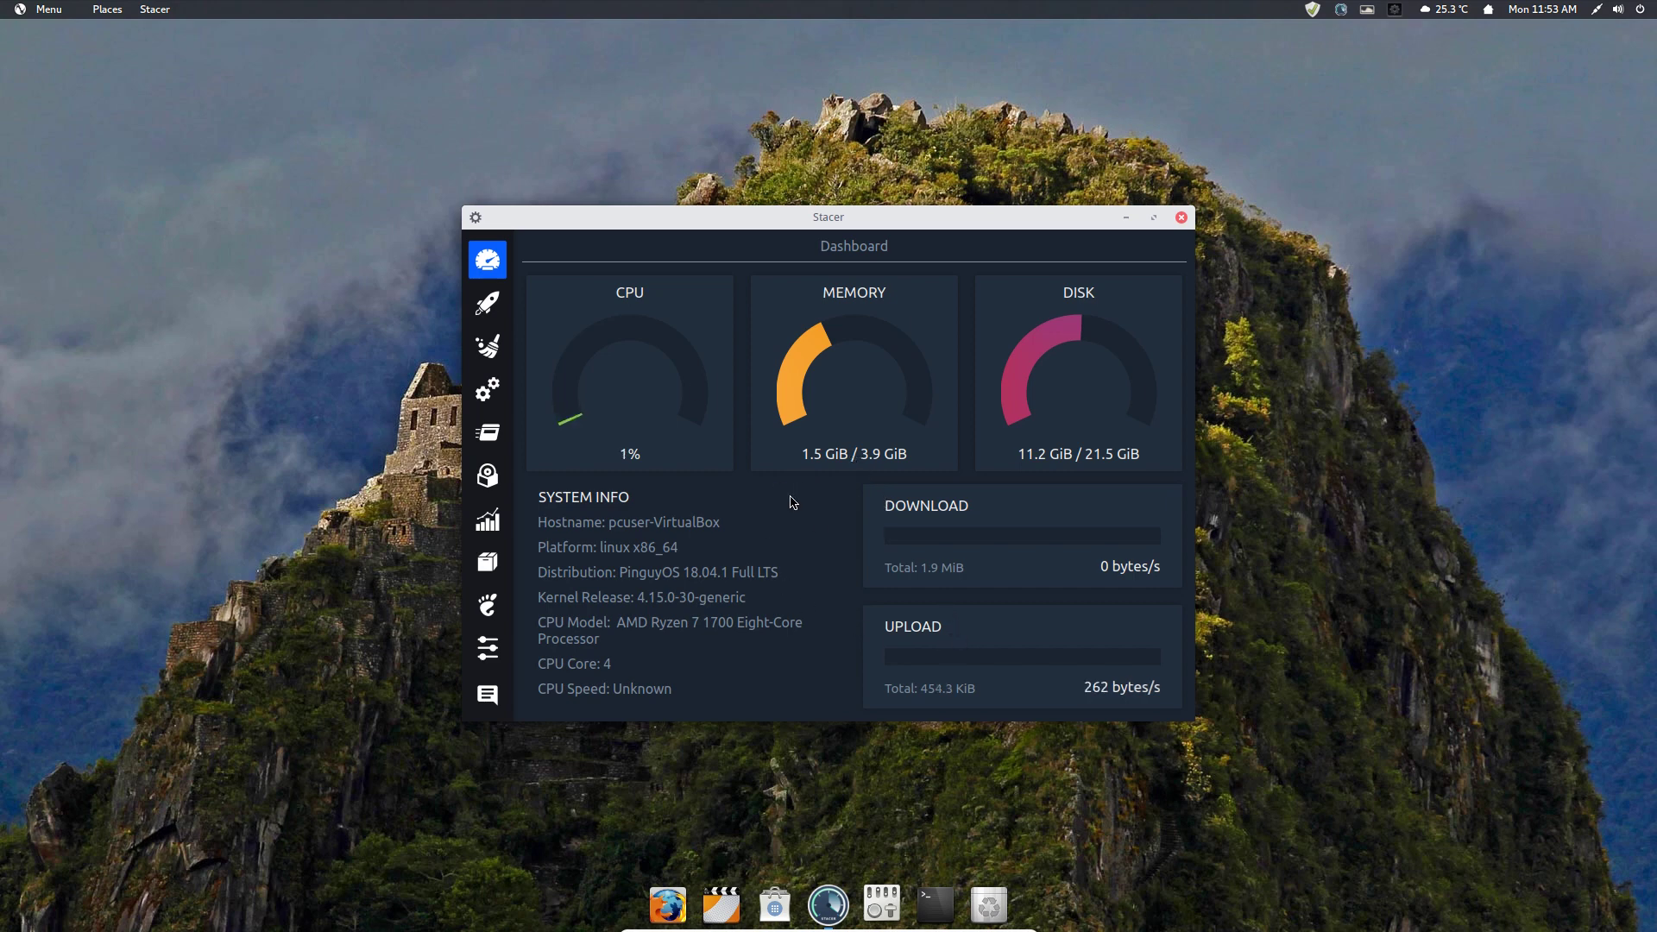
left_click(502, 306)
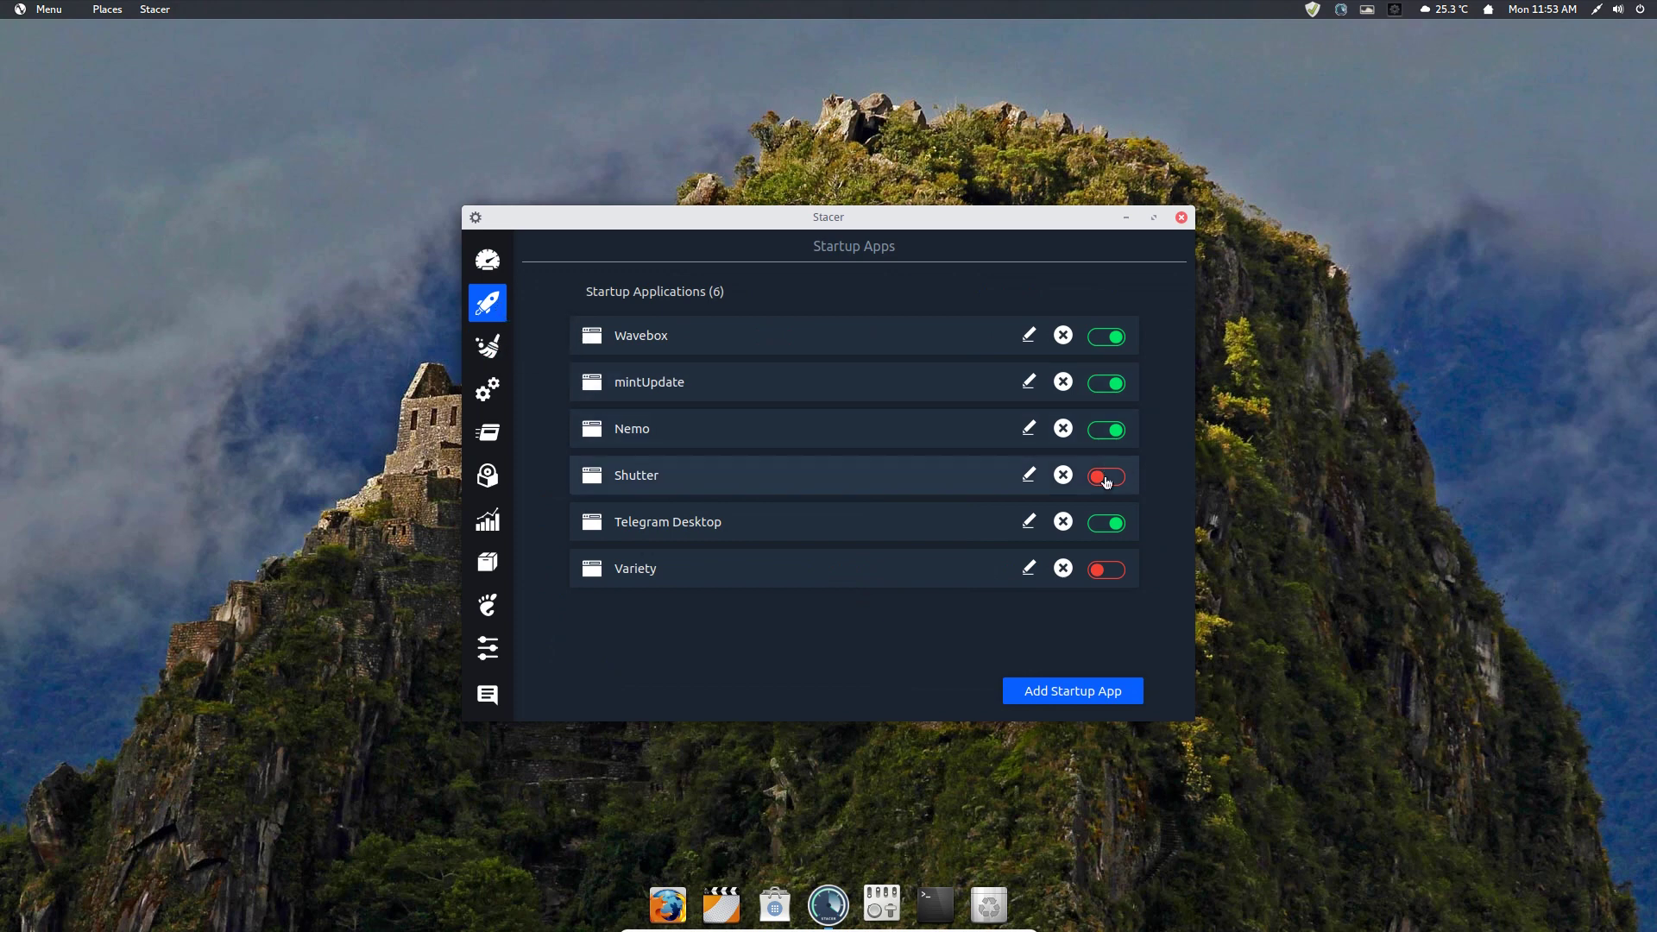
left_click(497, 347)
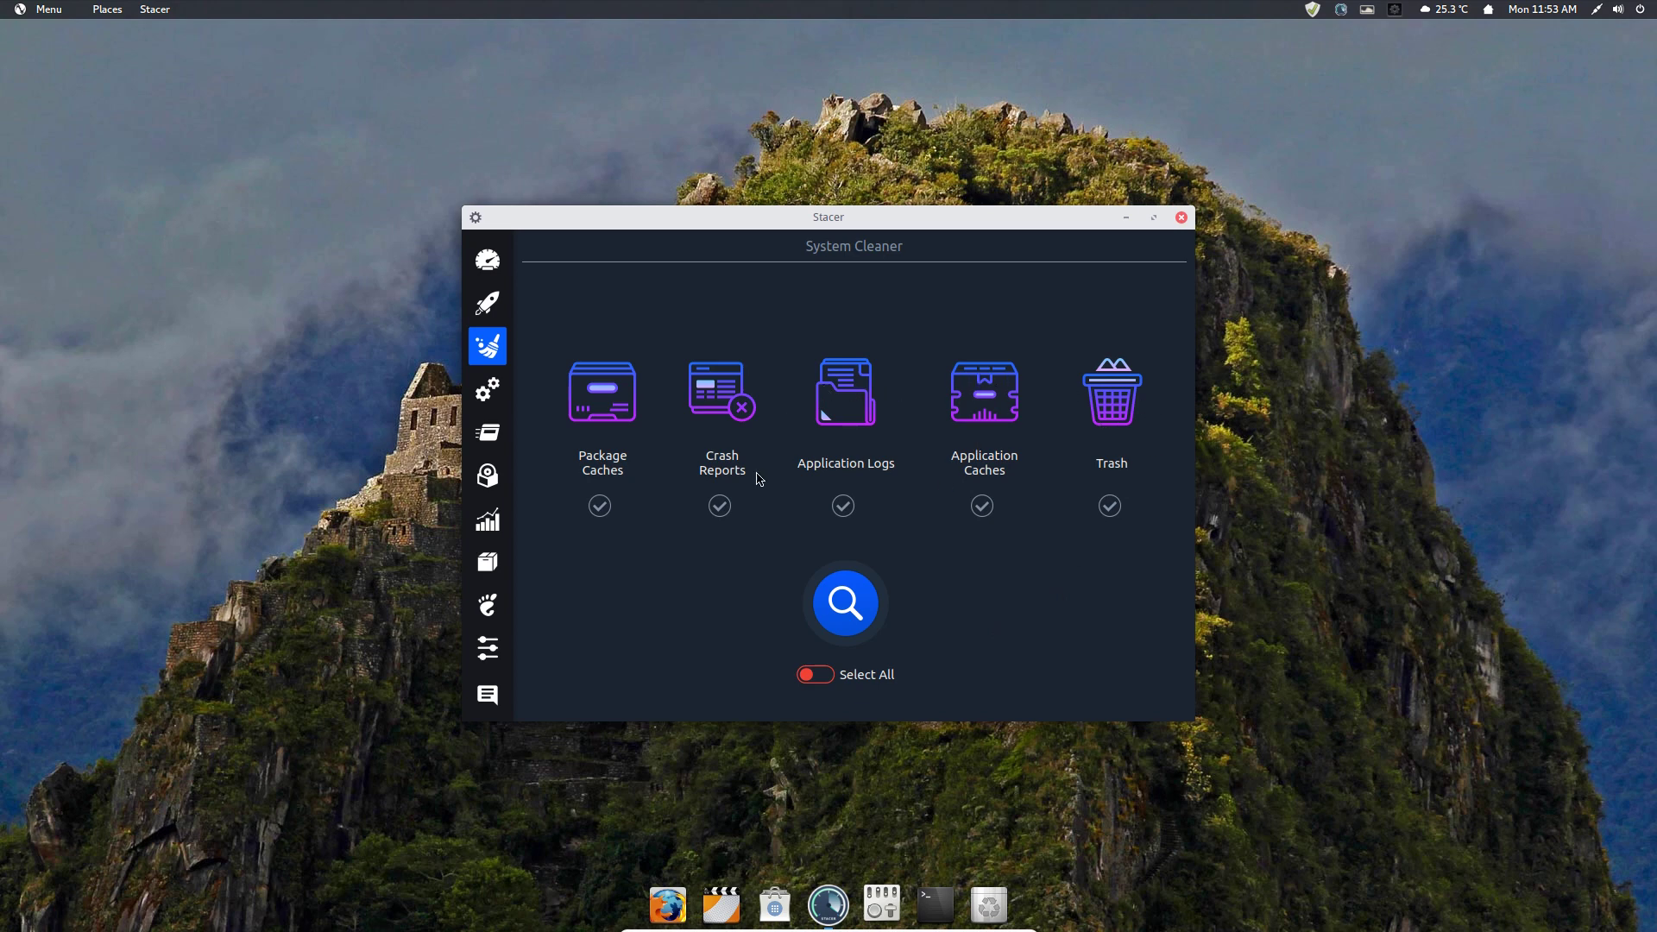
left_click(490, 394)
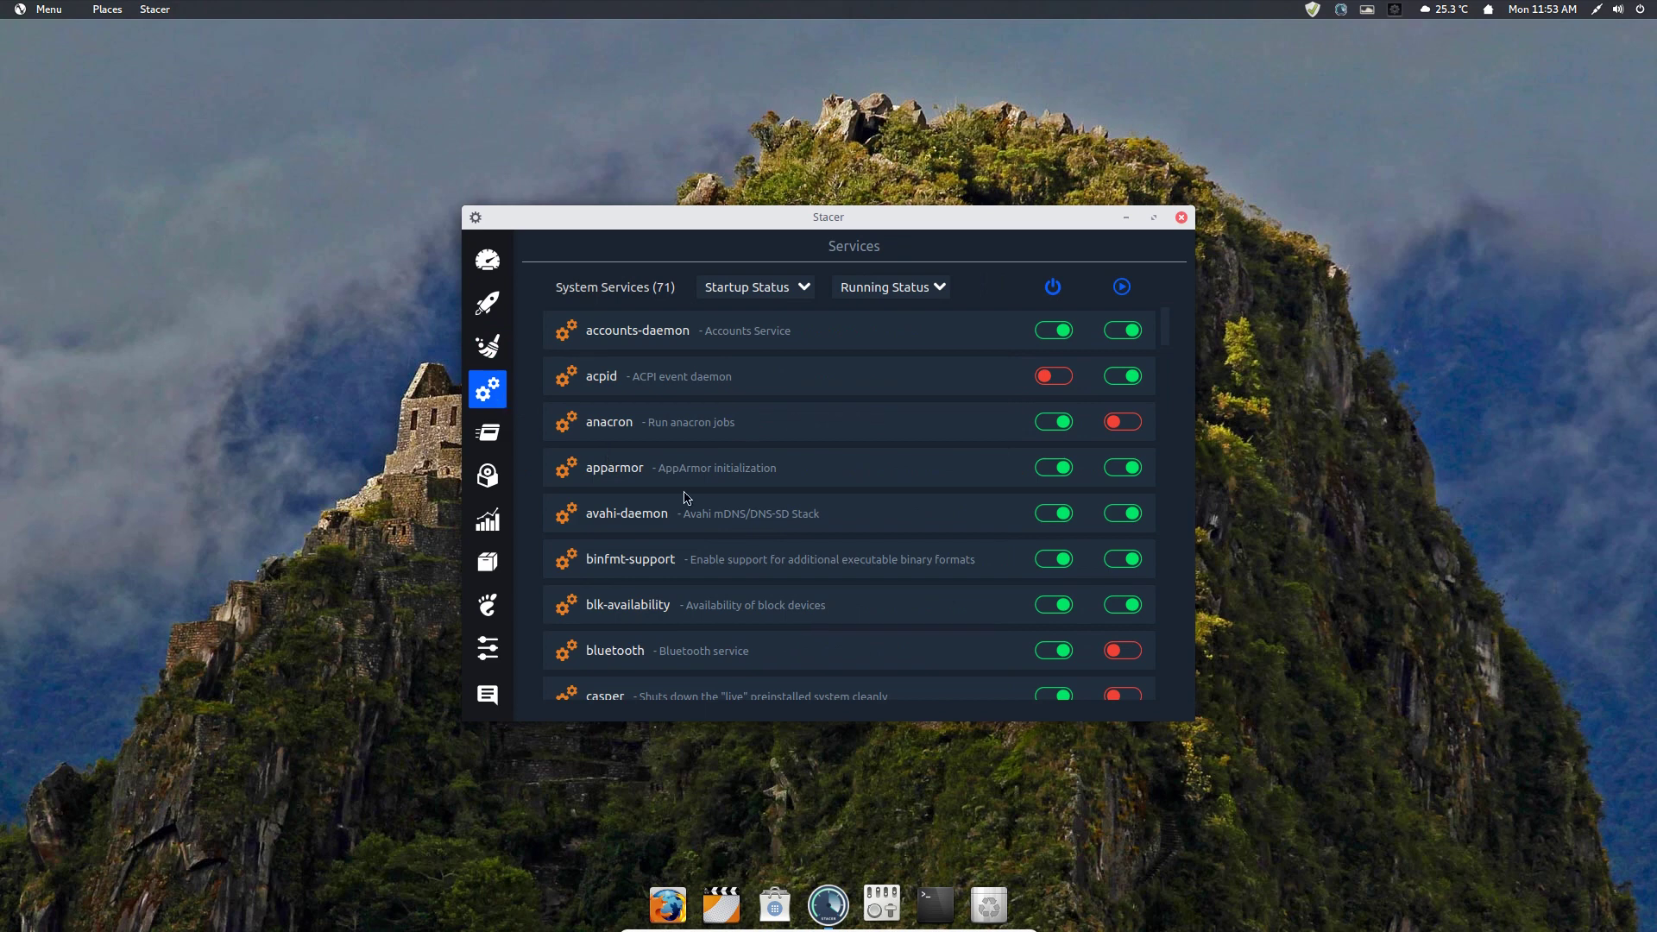
Look through Stacer's list of system services and its list of running processes
scroll(945, 496, "down", 6)
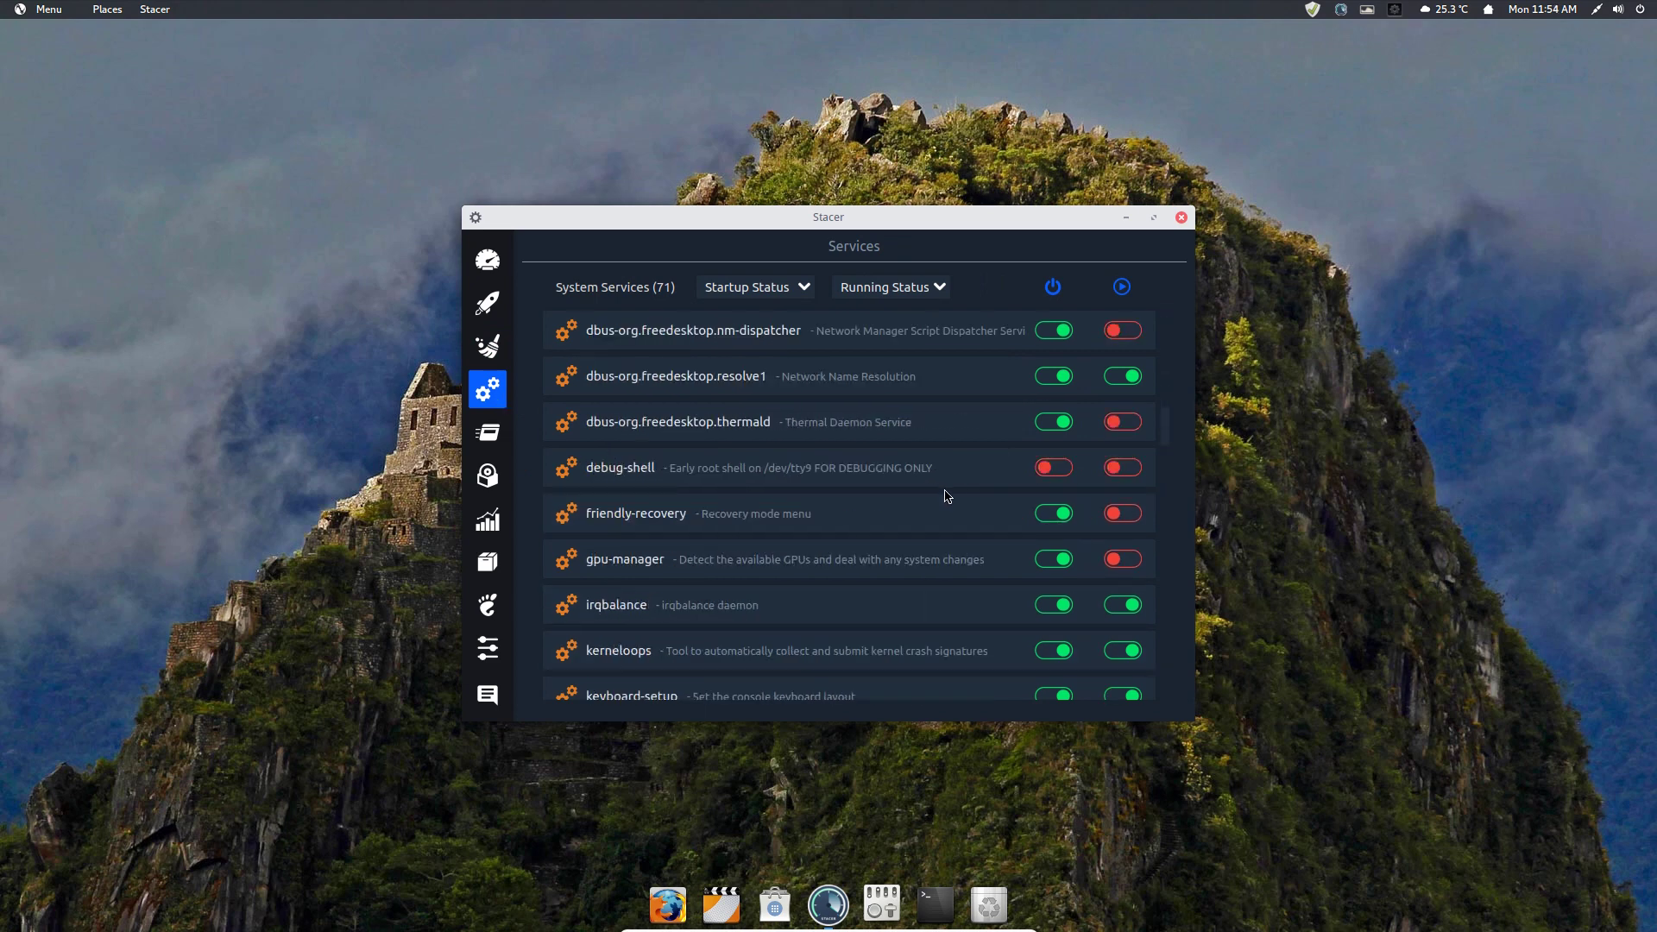
scroll(945, 497, "down", 5)
scroll(945, 496, "up", 6)
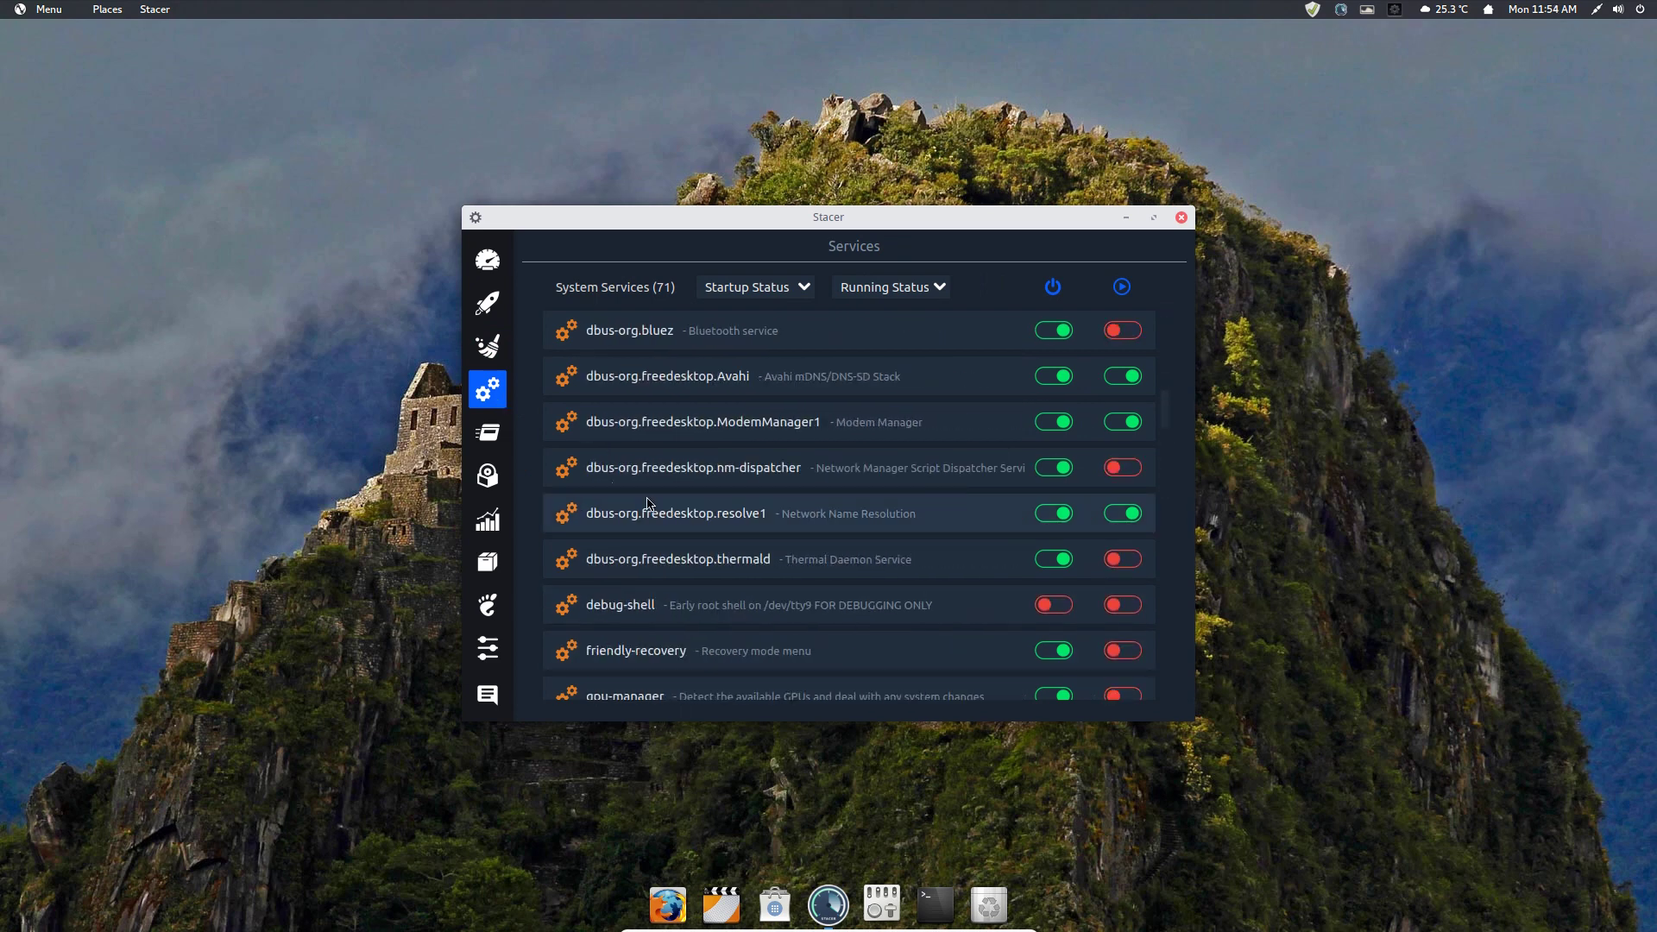
left_click(489, 431)
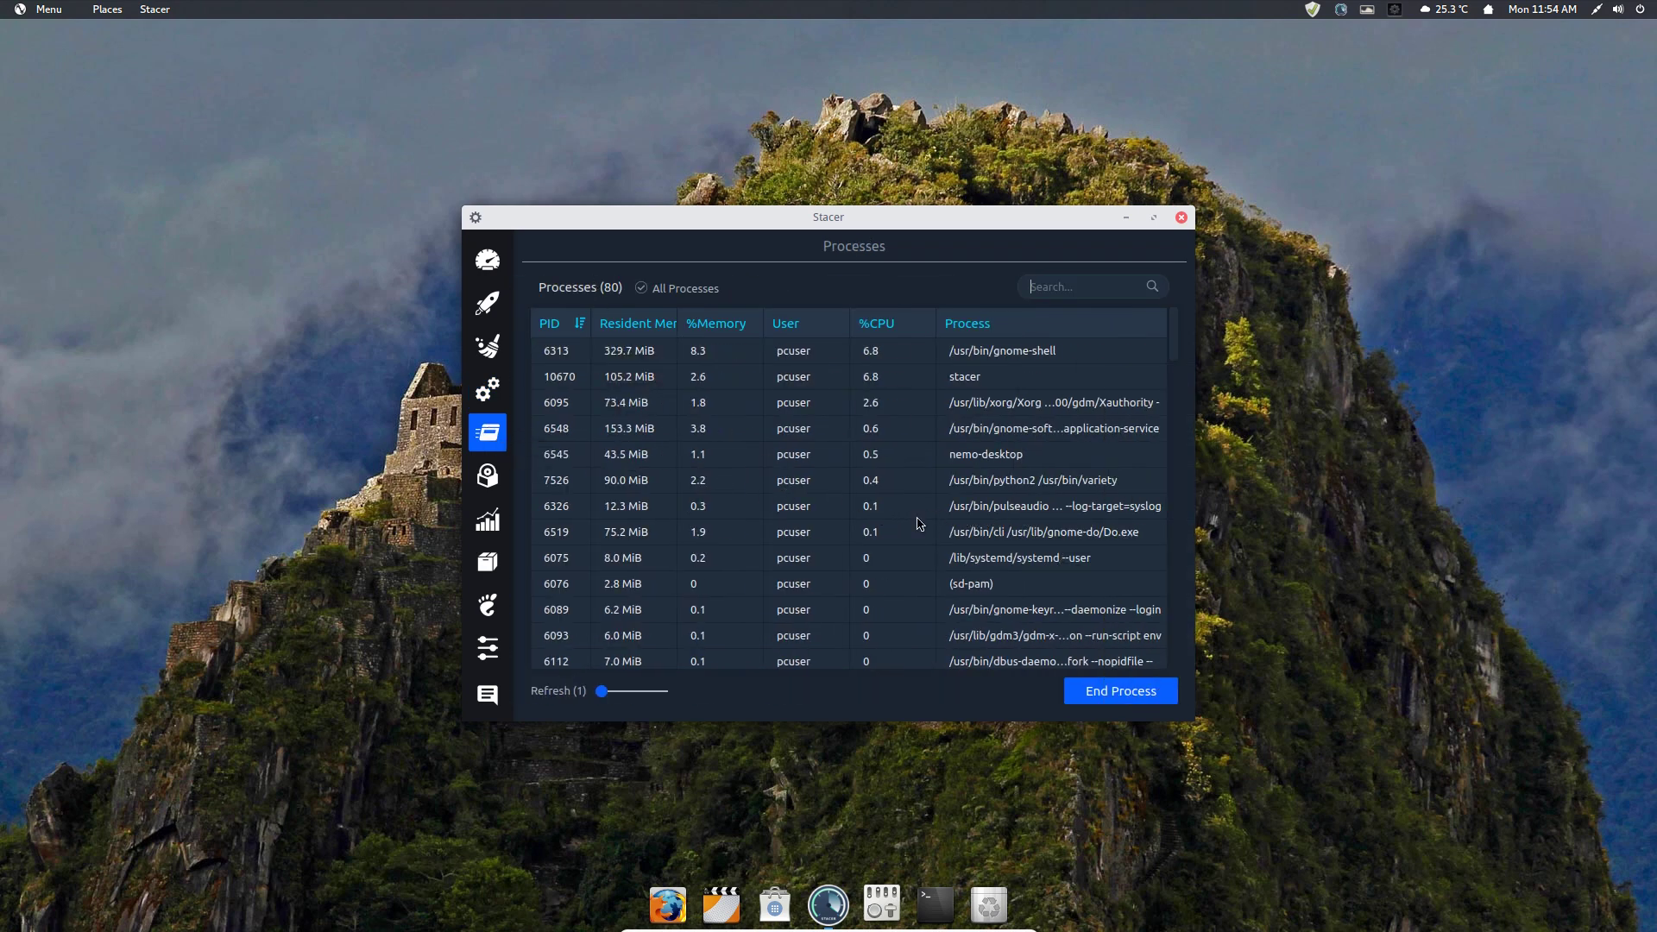
scroll(920, 524, "down", 10)
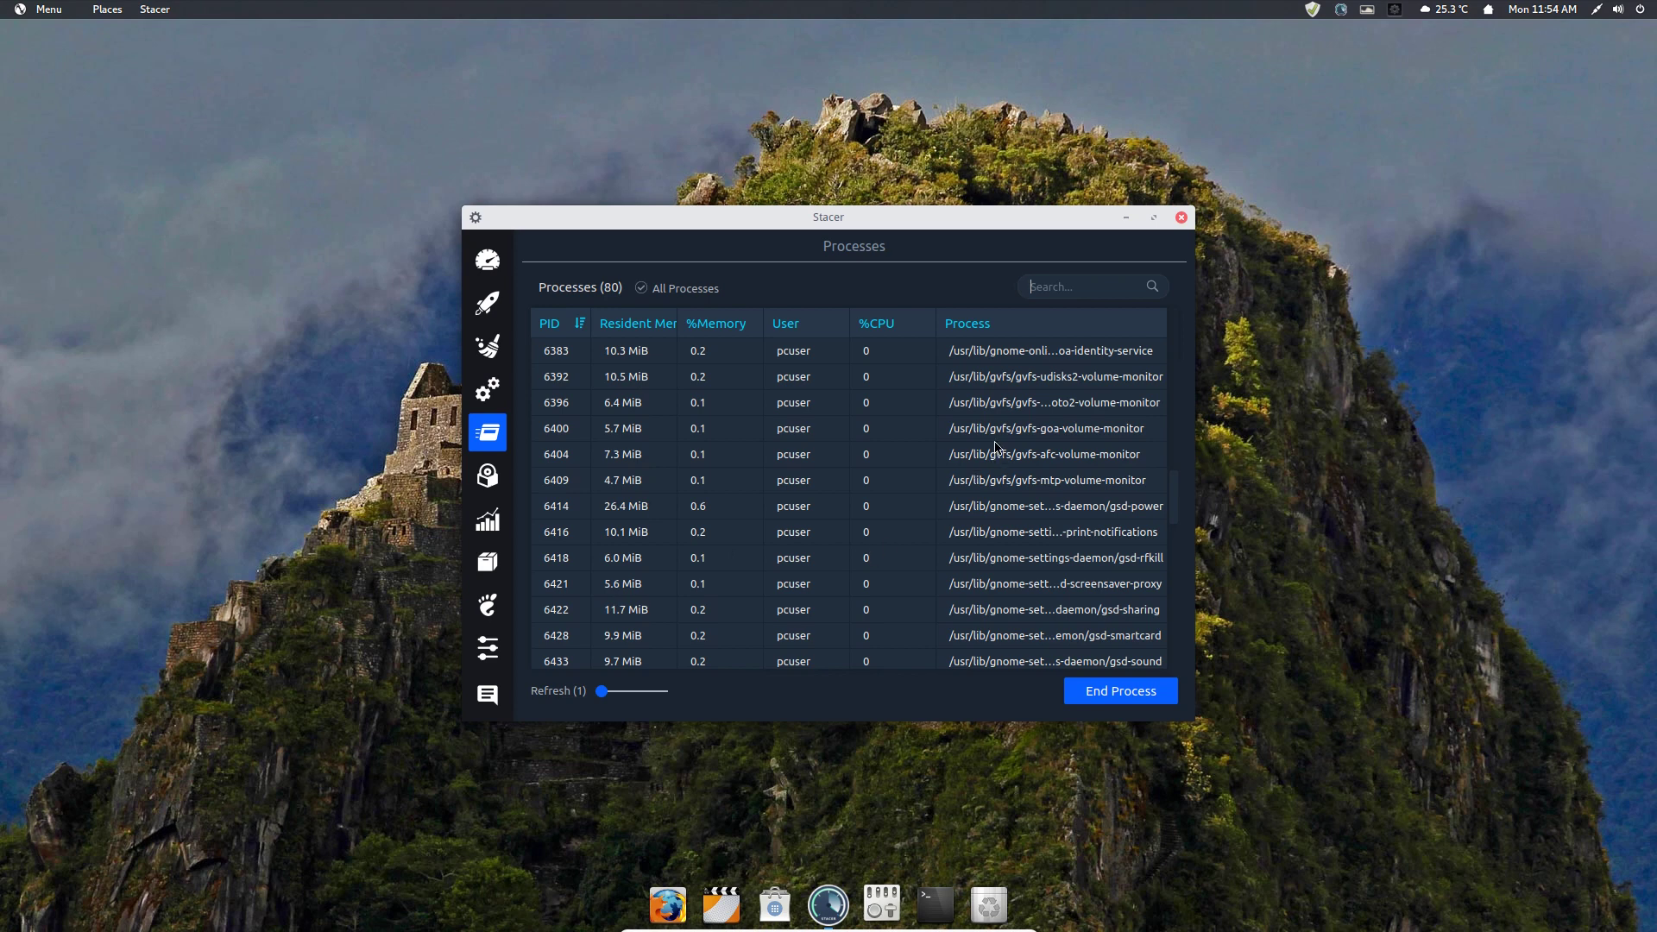
scroll(839, 498, "down", 5)
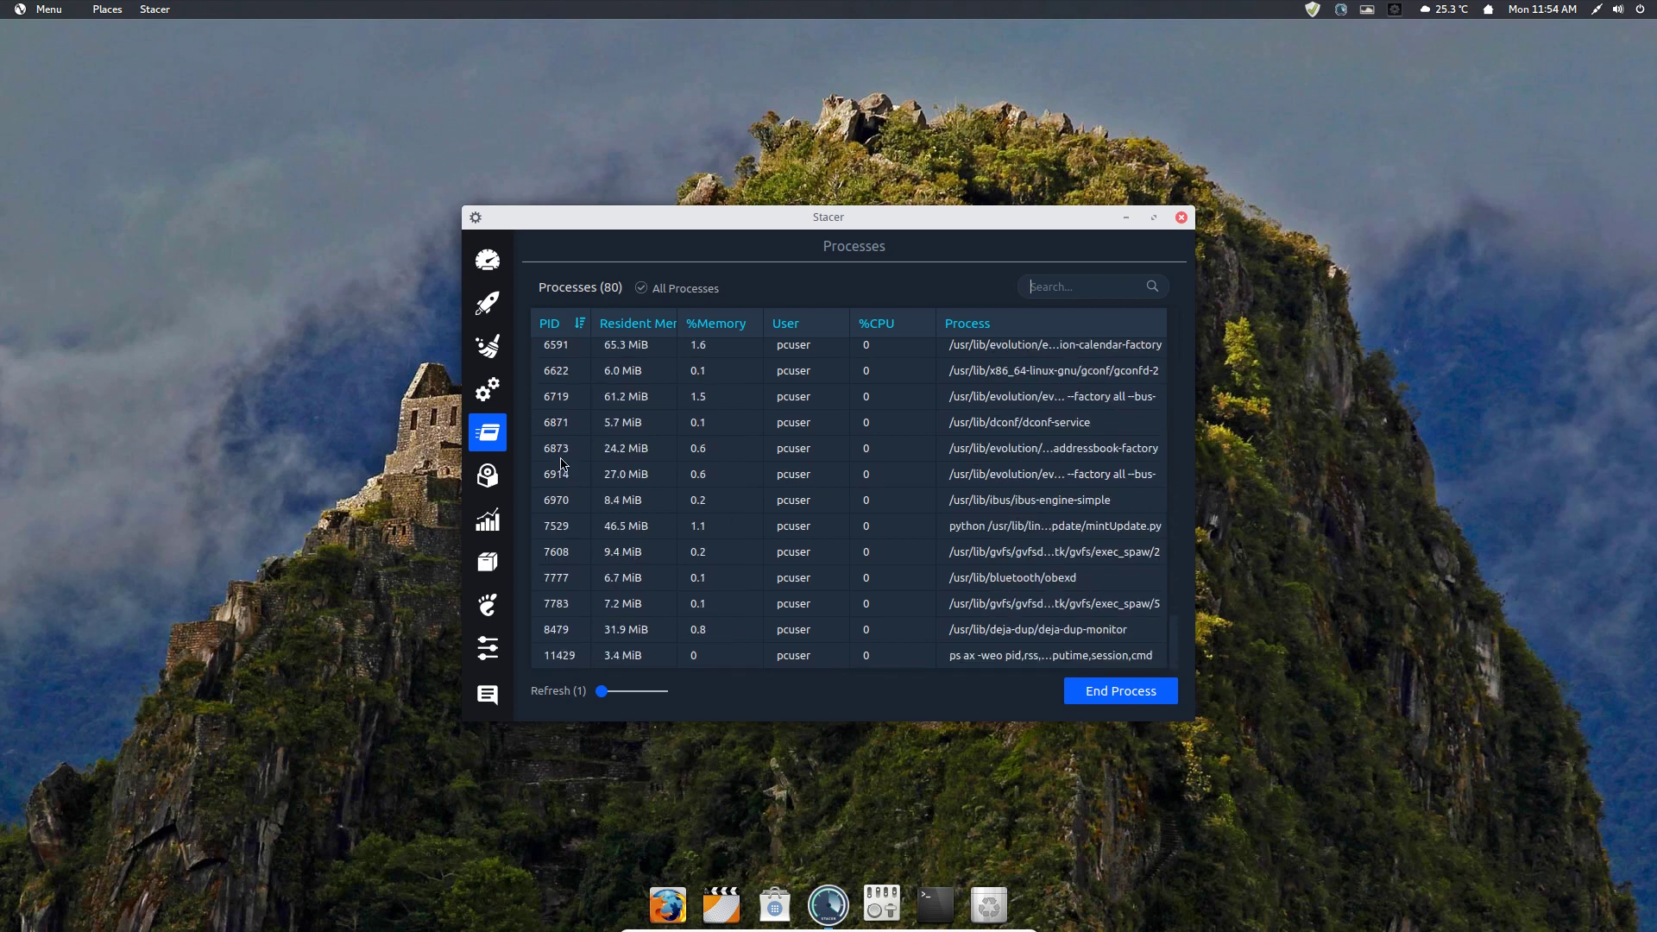
Review the installed packages in the Uninstaller and the CPU, disk, memory and network history graphs in Resources
left_click(503, 477)
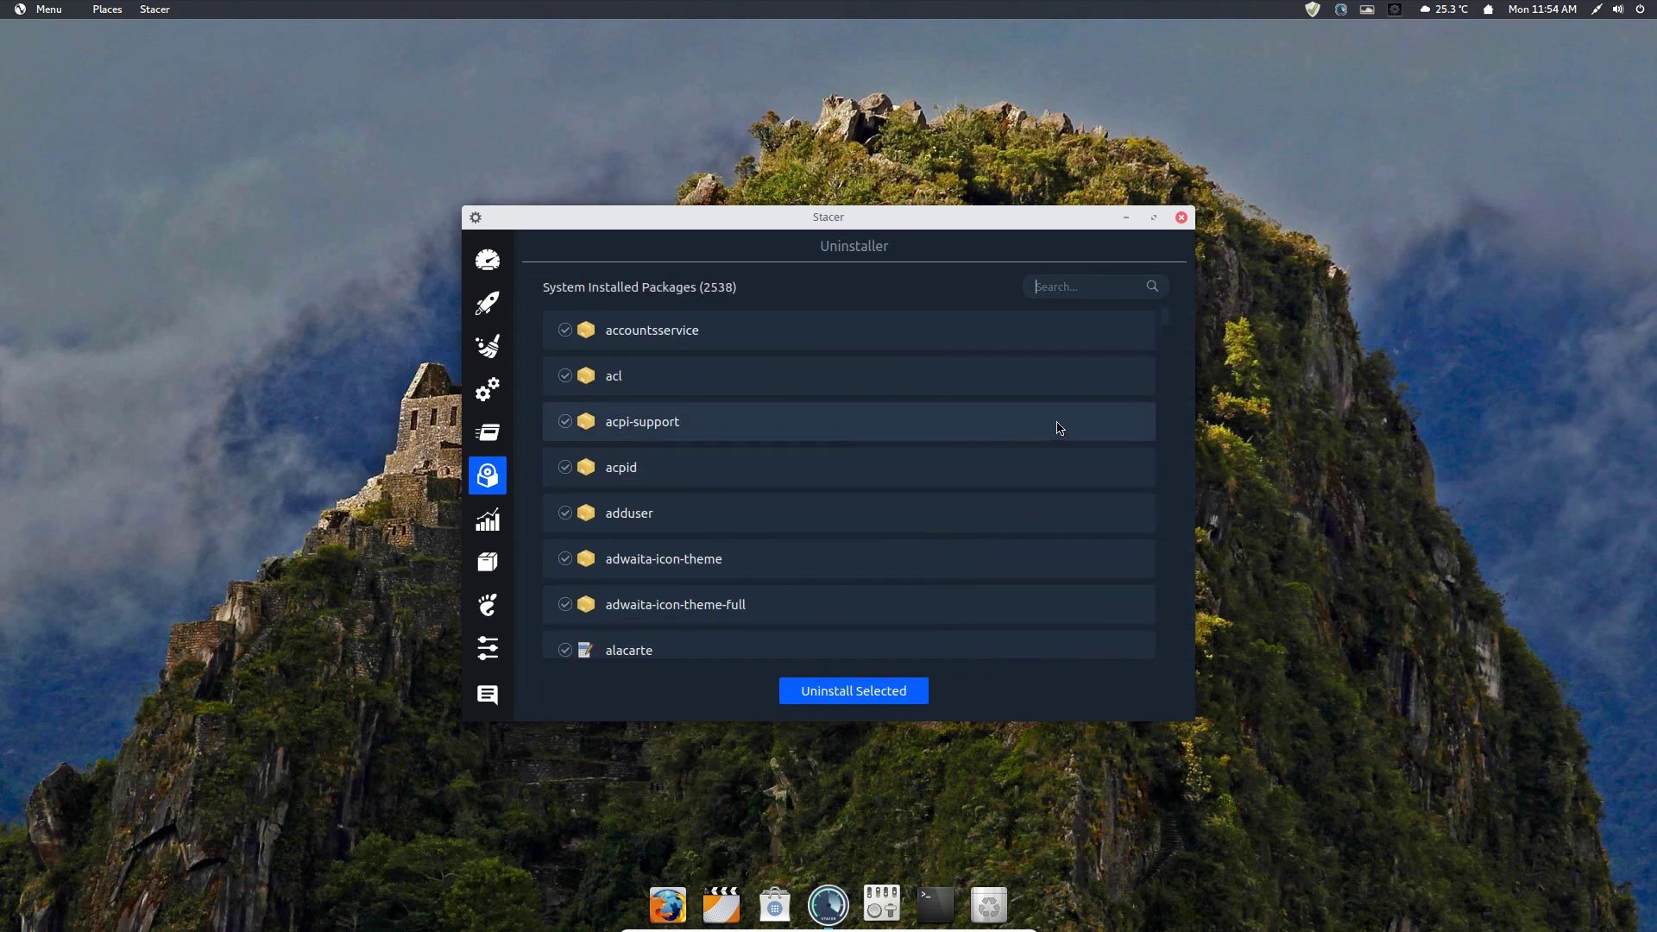
scroll(913, 517, "down", 5)
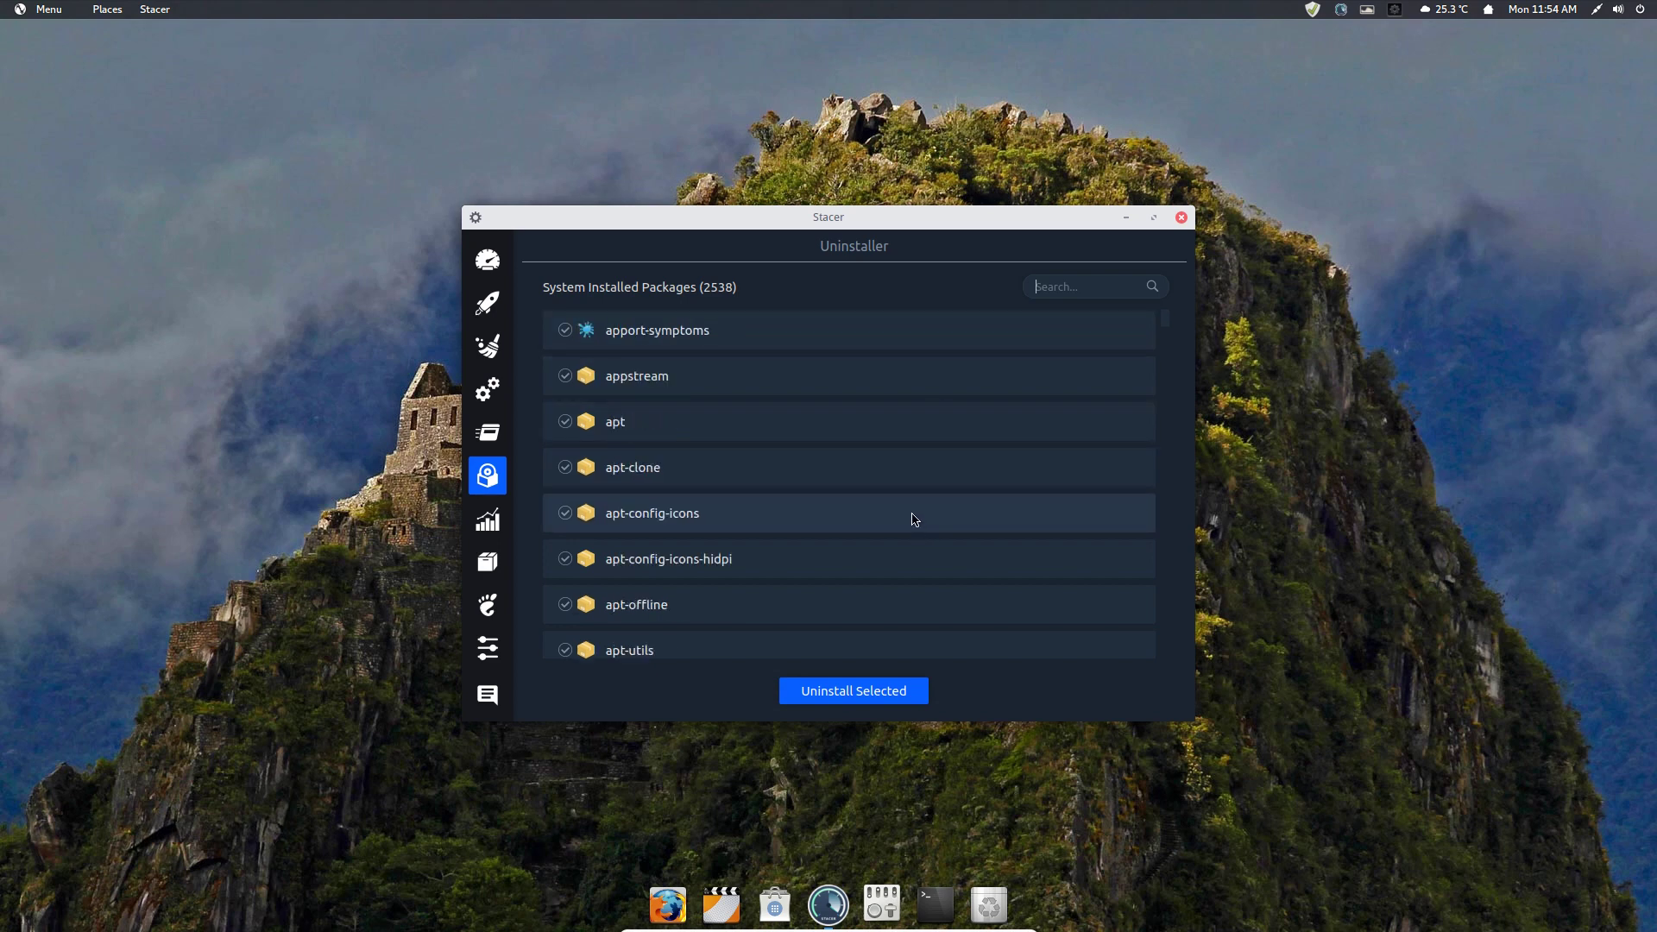
scroll(915, 518, "down", 20)
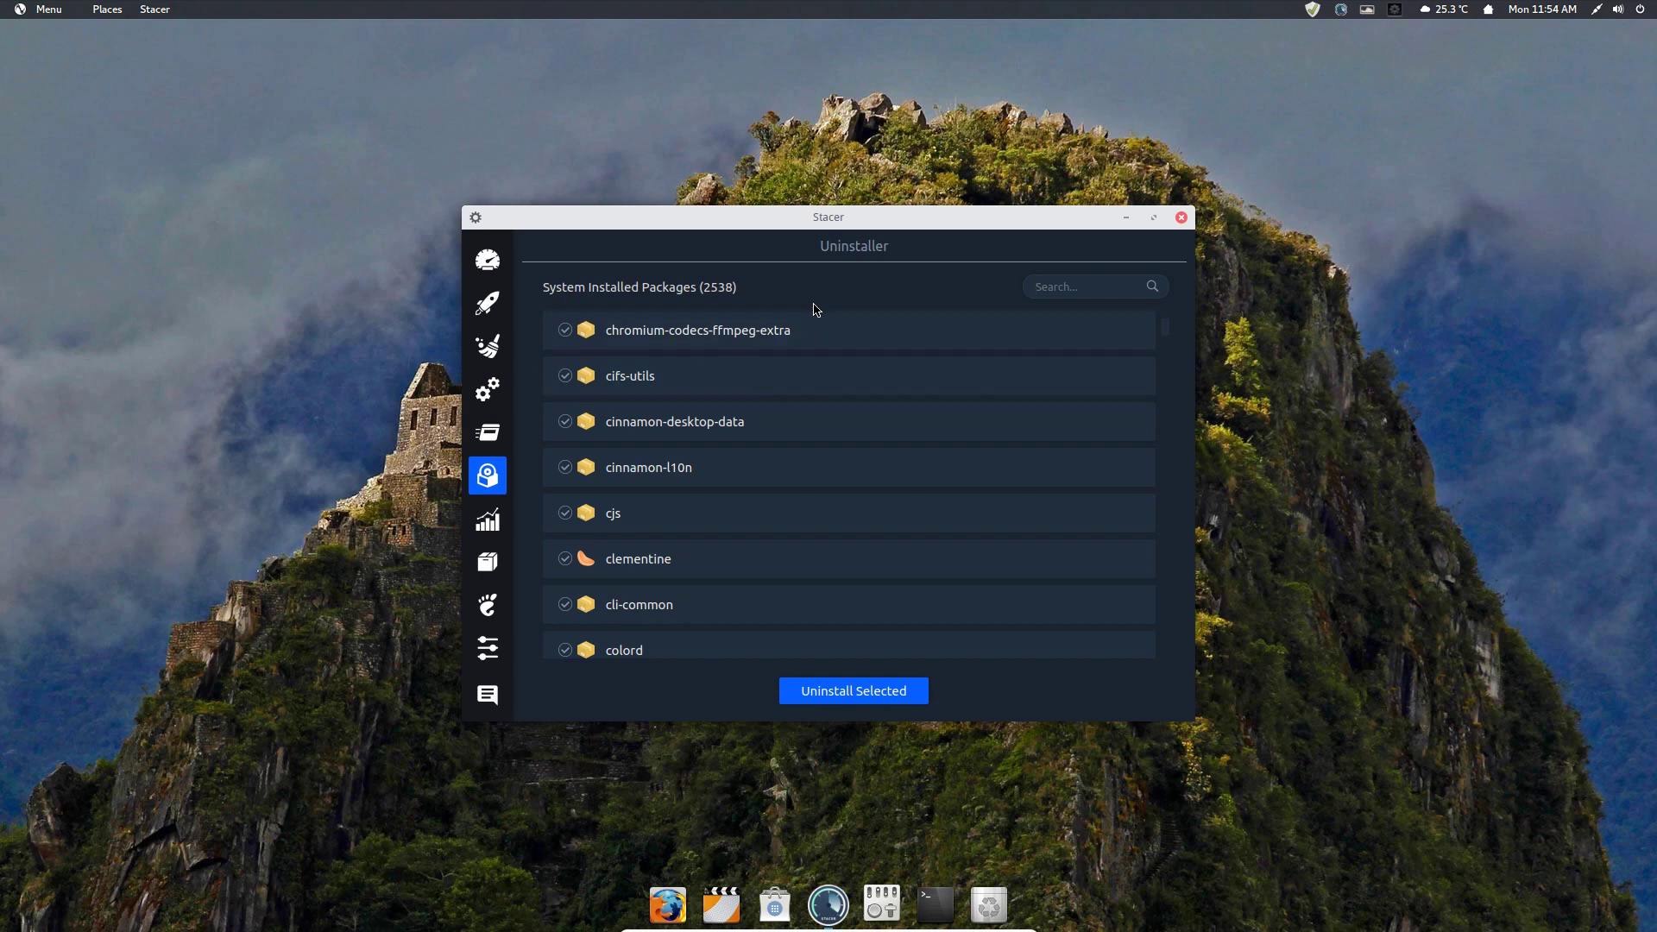
left_click(492, 520)
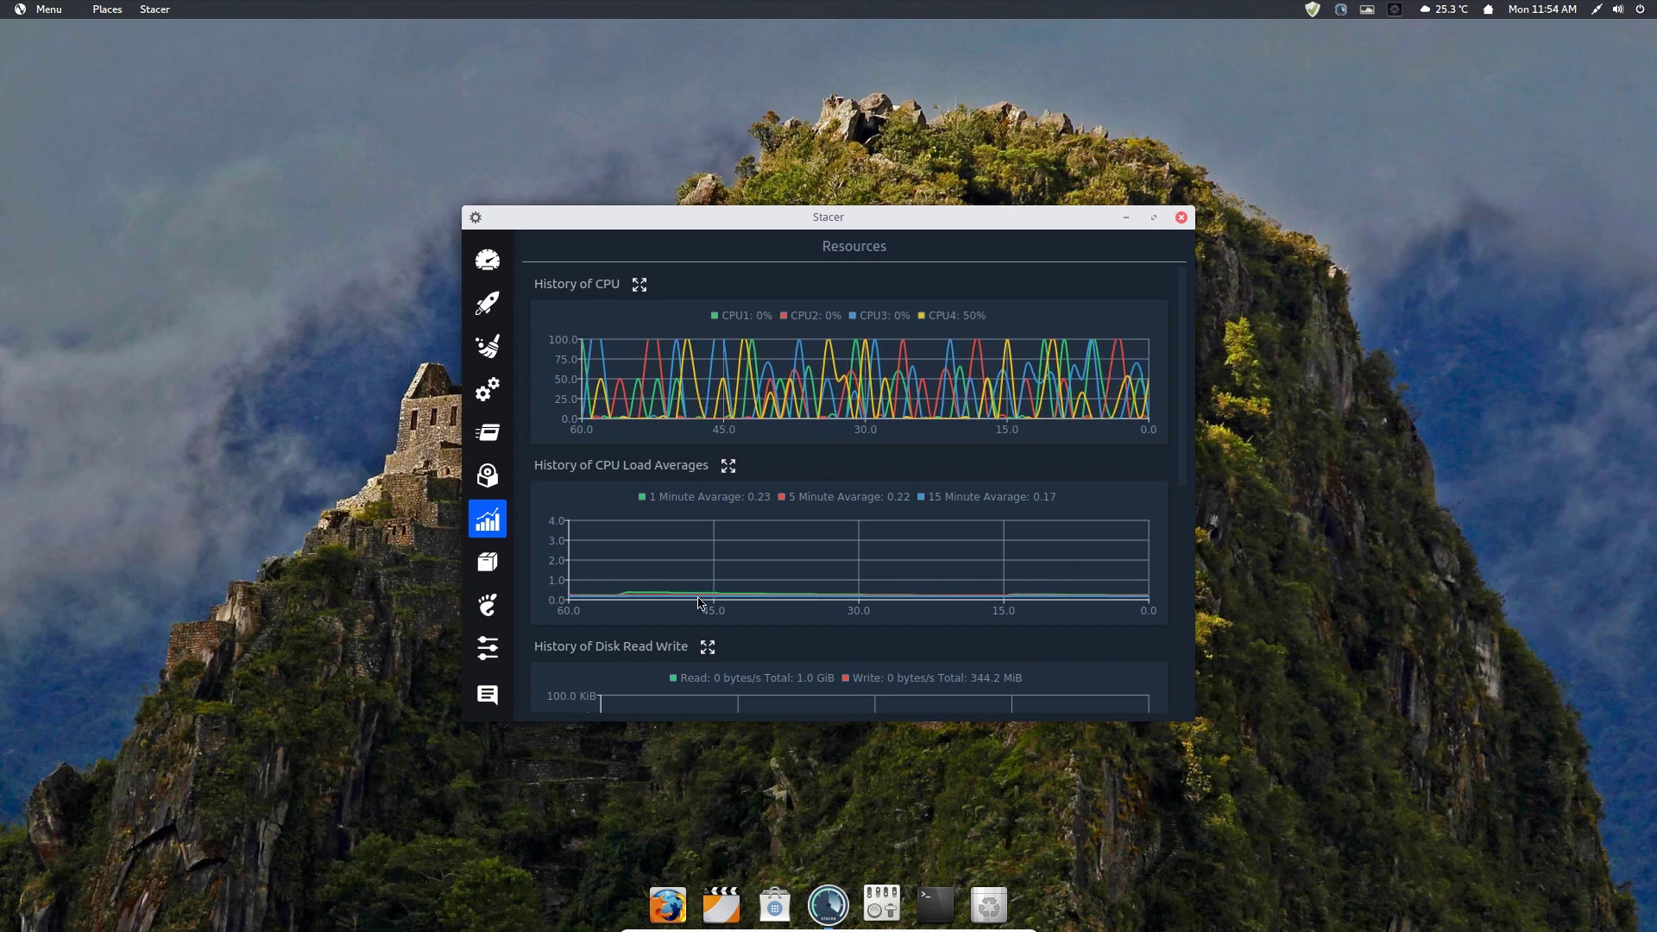
scroll(882, 611, "down", 3)
scroll(875, 609, "down", 6)
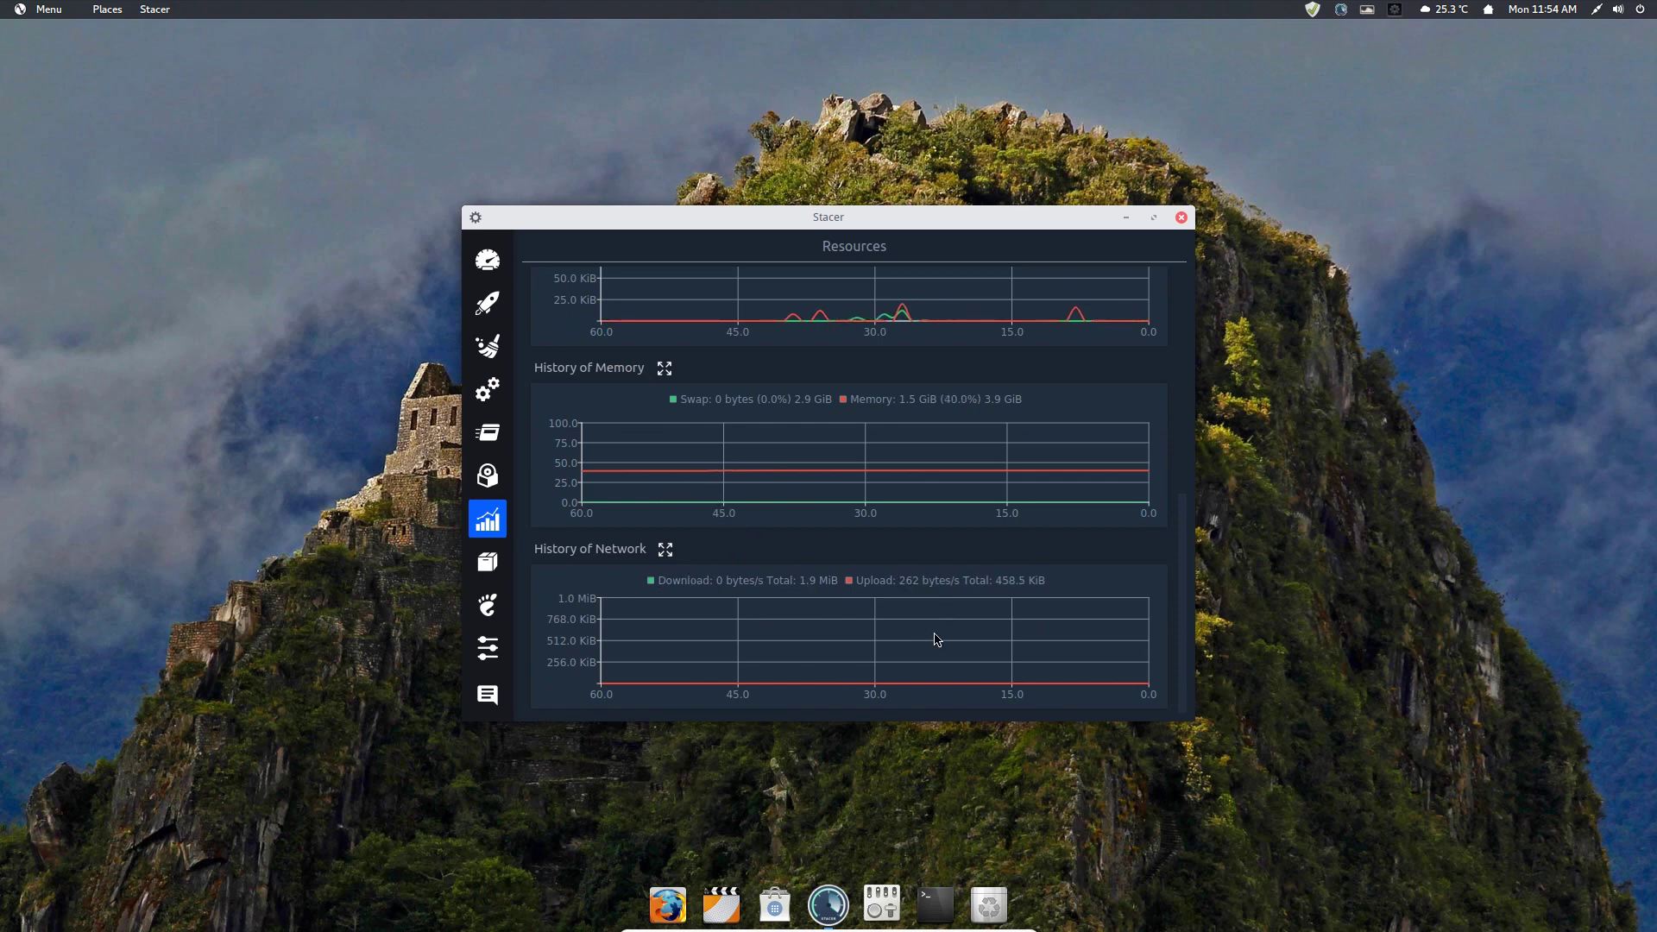
Review the APT Repository Manager and the Window Manager and Appearance options of Gnome Settings
left_click(498, 569)
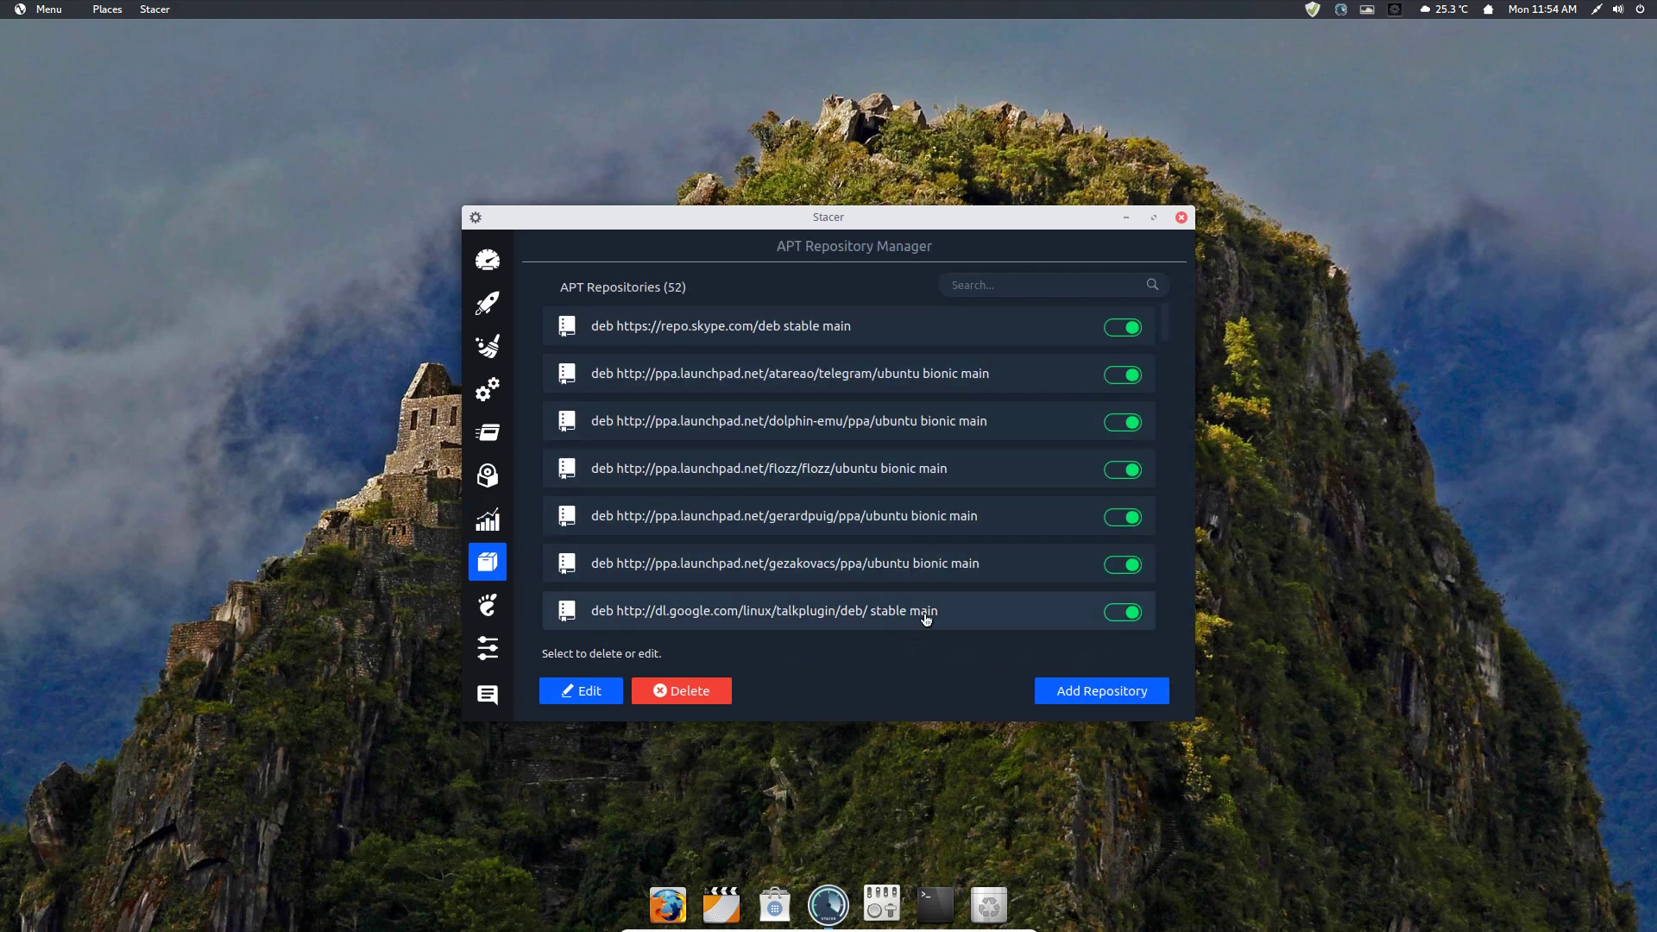
scroll(926, 616, "down", 3)
scroll(926, 616, "up", 3)
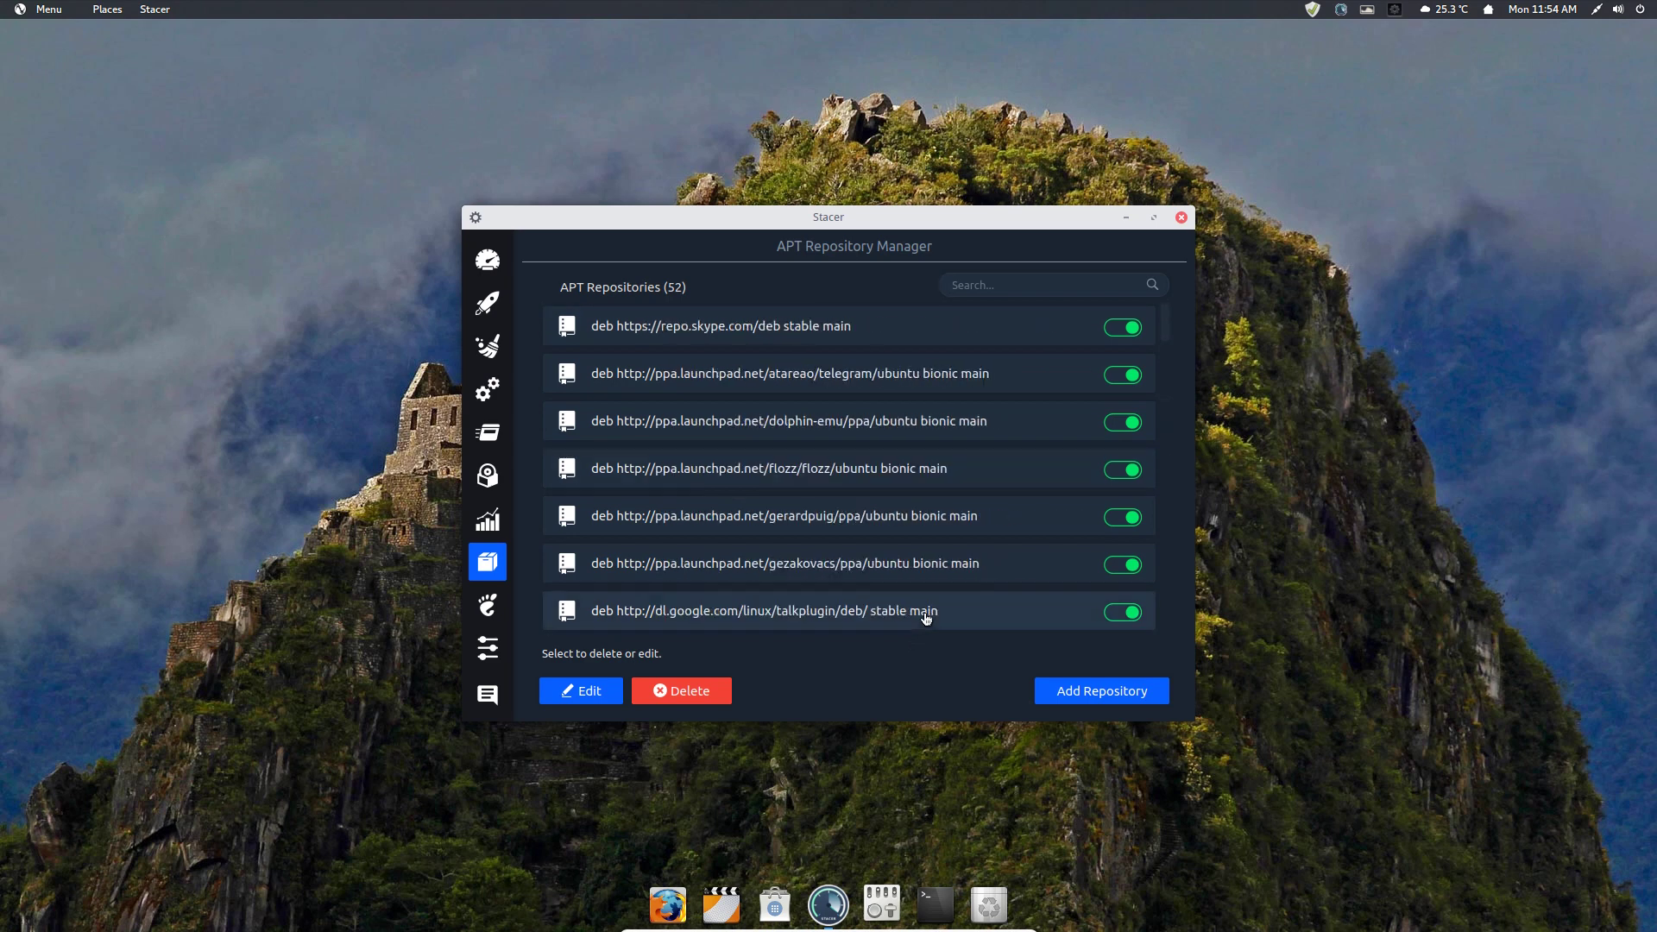
left_click(489, 606)
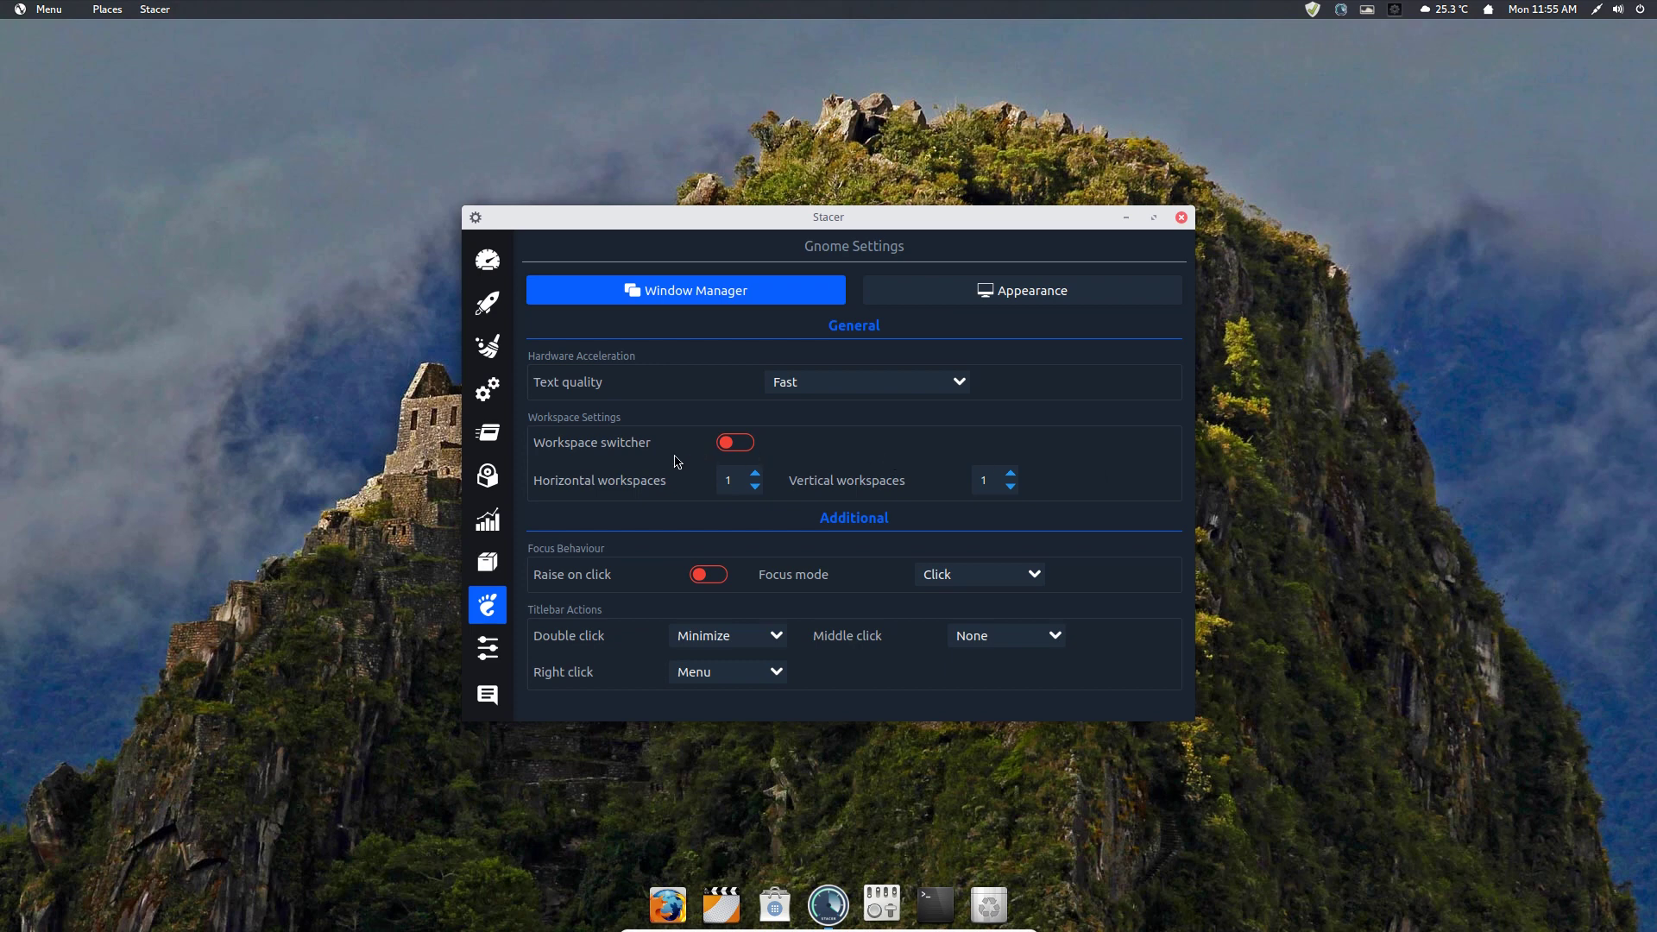
scroll(943, 572, "down", 1)
left_click(1010, 298)
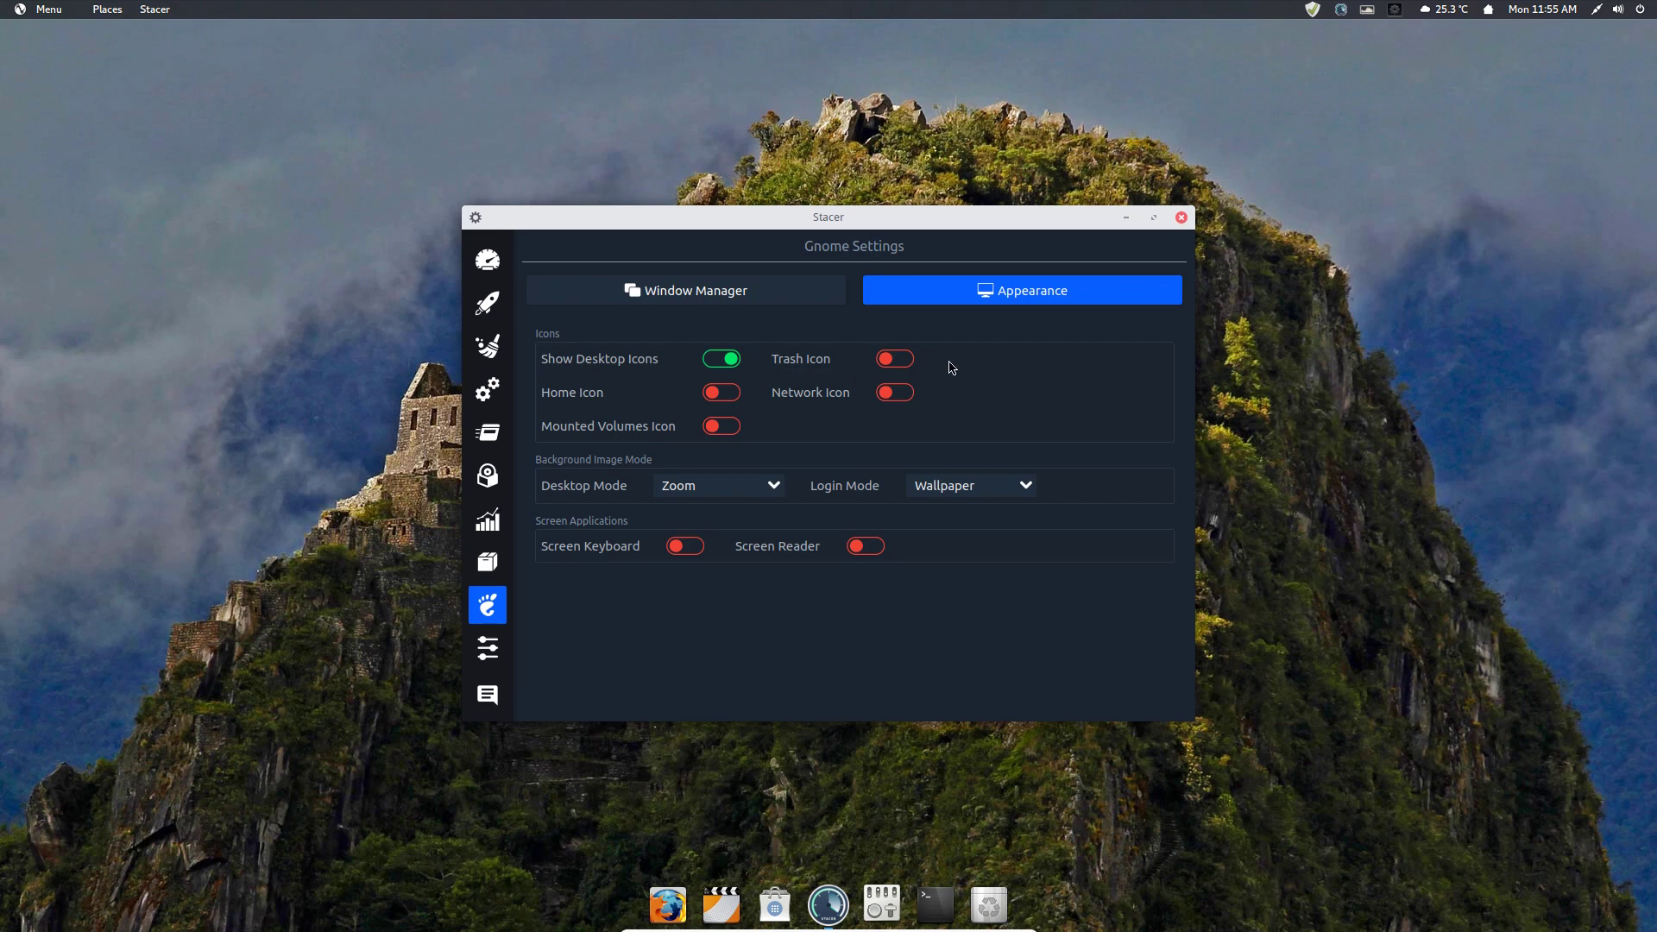
Switch the Trash, Network and Mounted Volumes desktop icons on and back off in the Appearance options
left_click(900, 363)
left_click(901, 363)
left_click(903, 363)
left_click(903, 364)
left_click(894, 399)
left_click(894, 399)
left_click(711, 428)
left_click(726, 427)
View Stacer's own Settings page and its feedback form, closing the form without sending anything
left_click(491, 661)
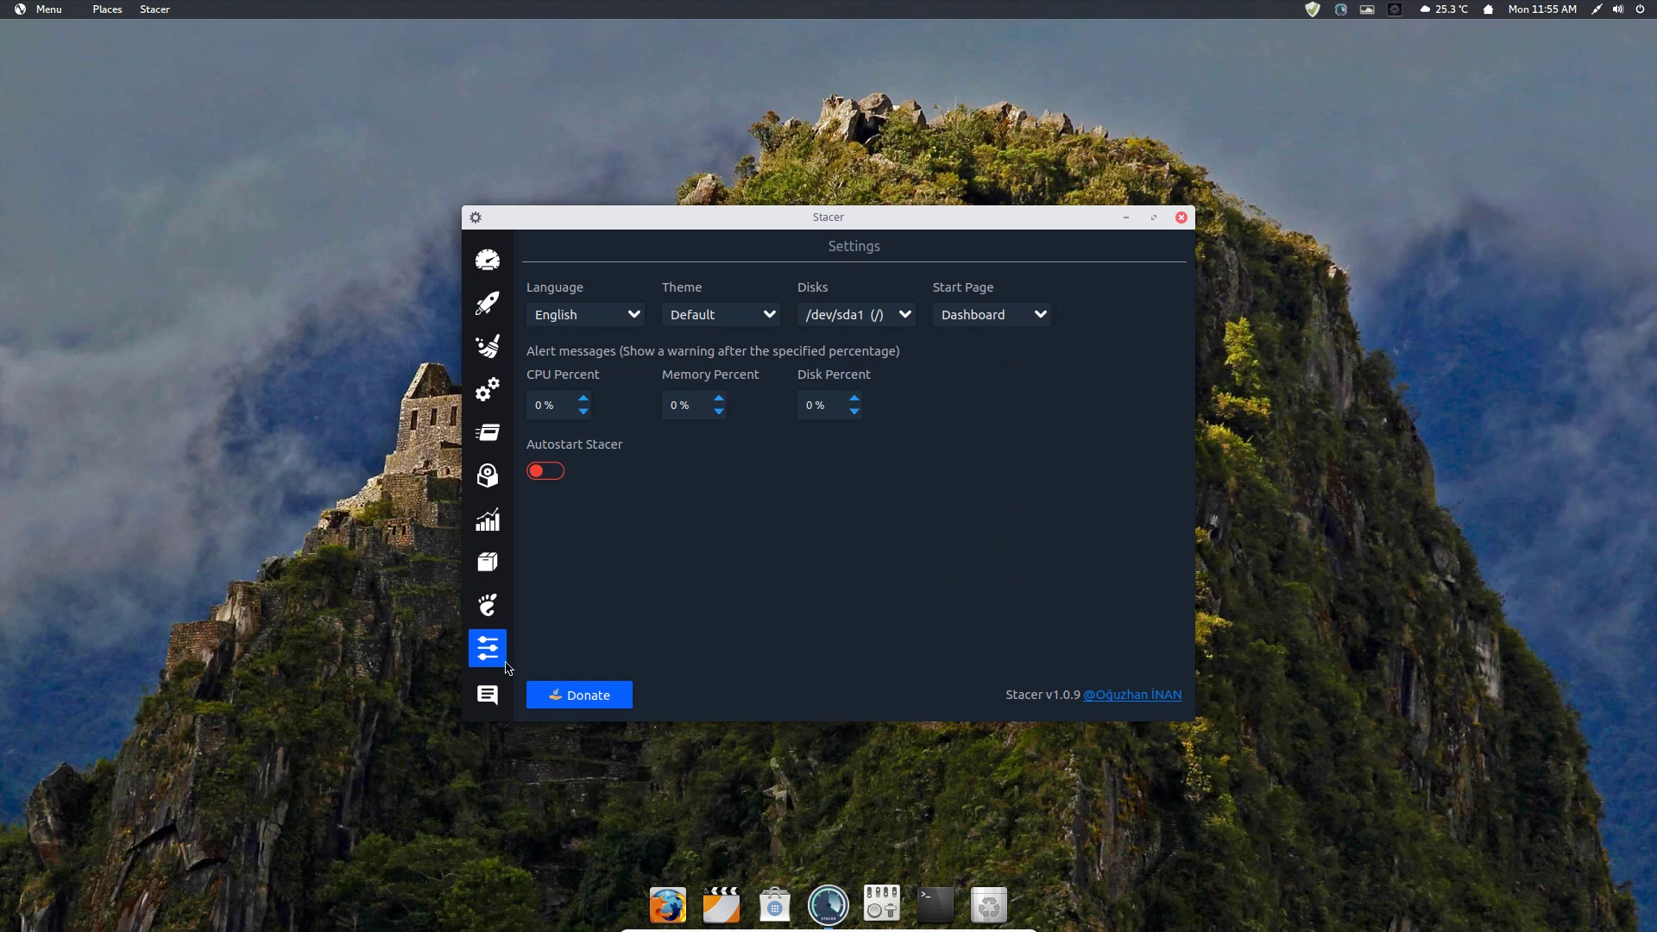
left_click(488, 694)
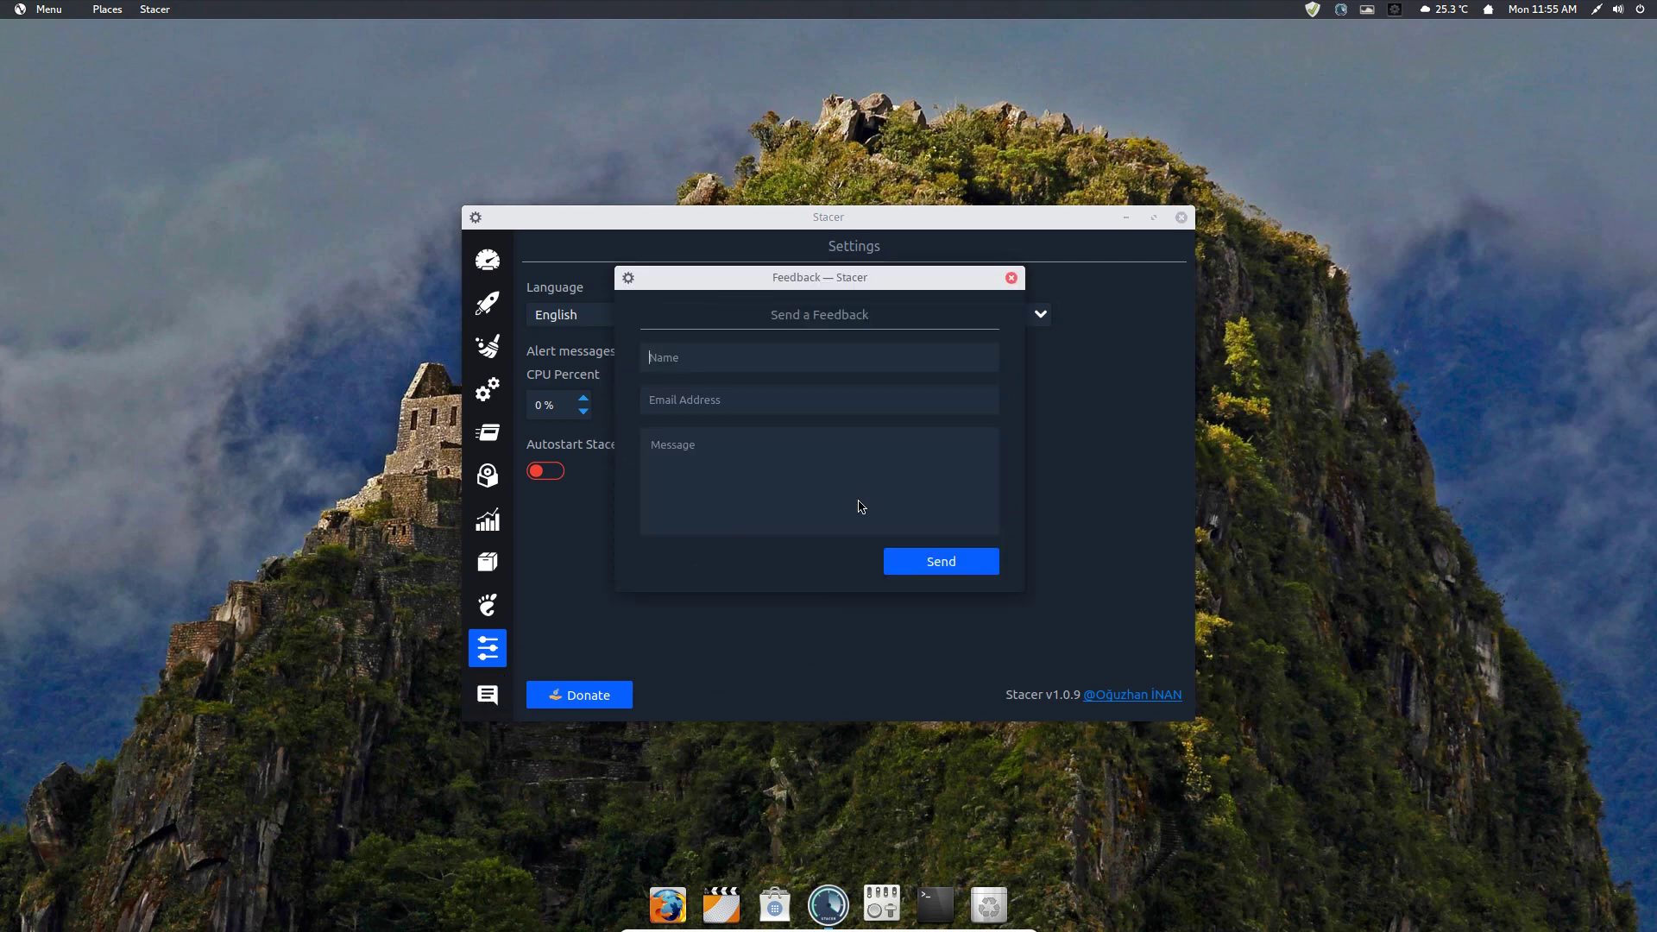
left_click(1012, 278)
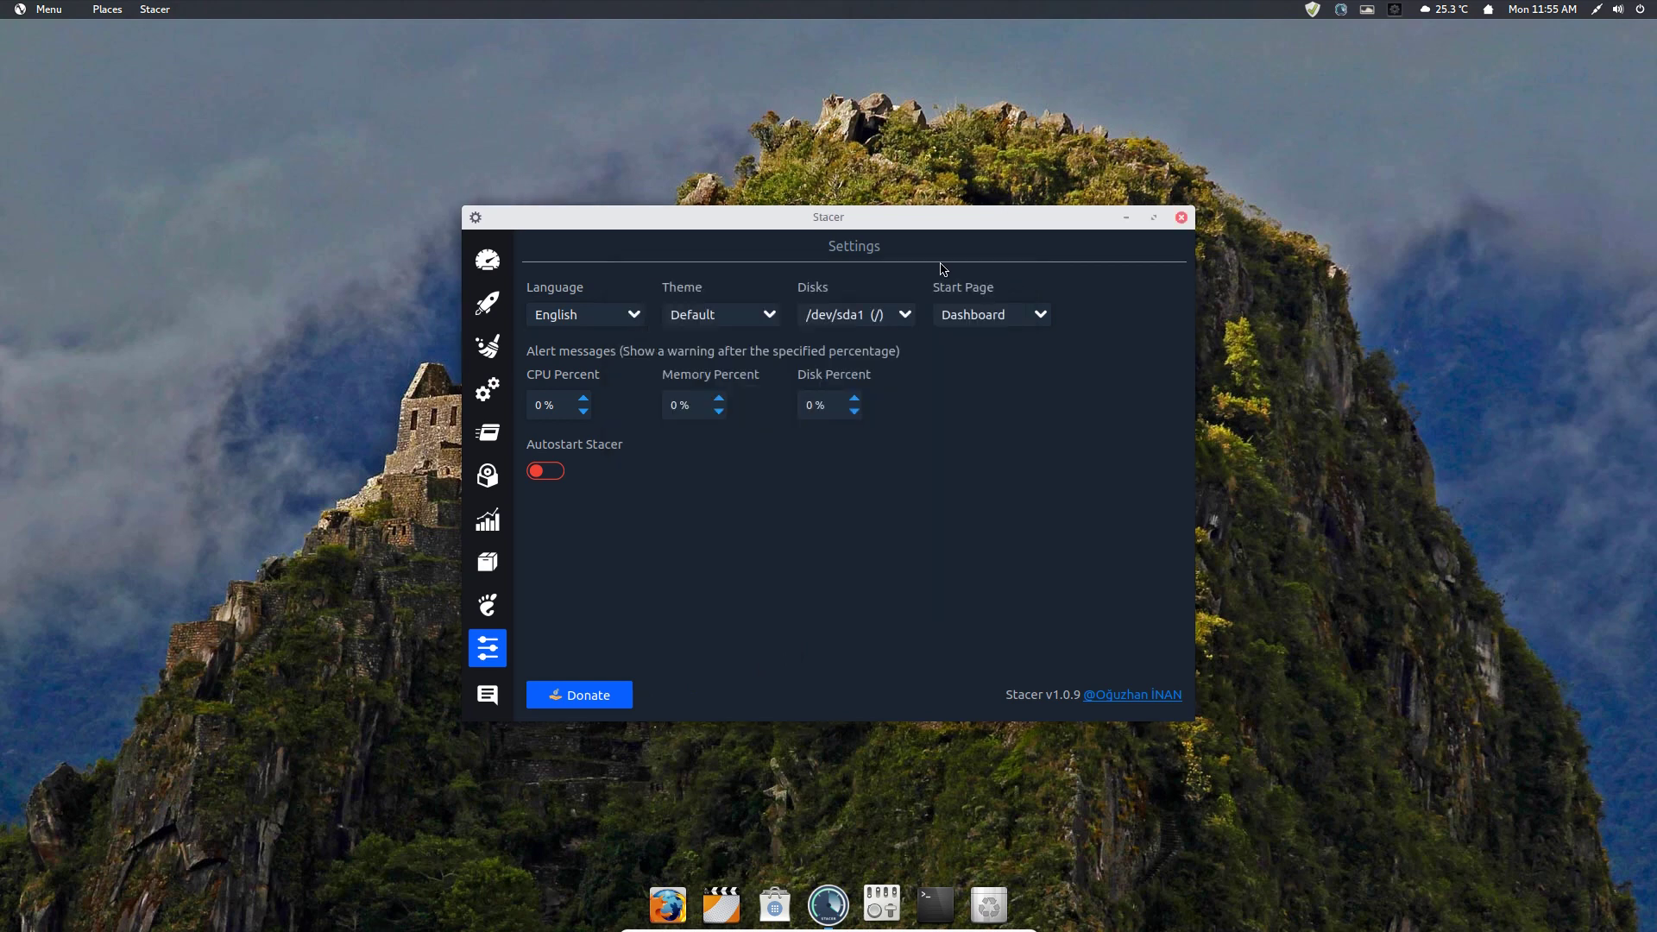
Return to Stacer's Dashboard and quit the program completely instead of keeping it in the system tray
left_click(488, 260)
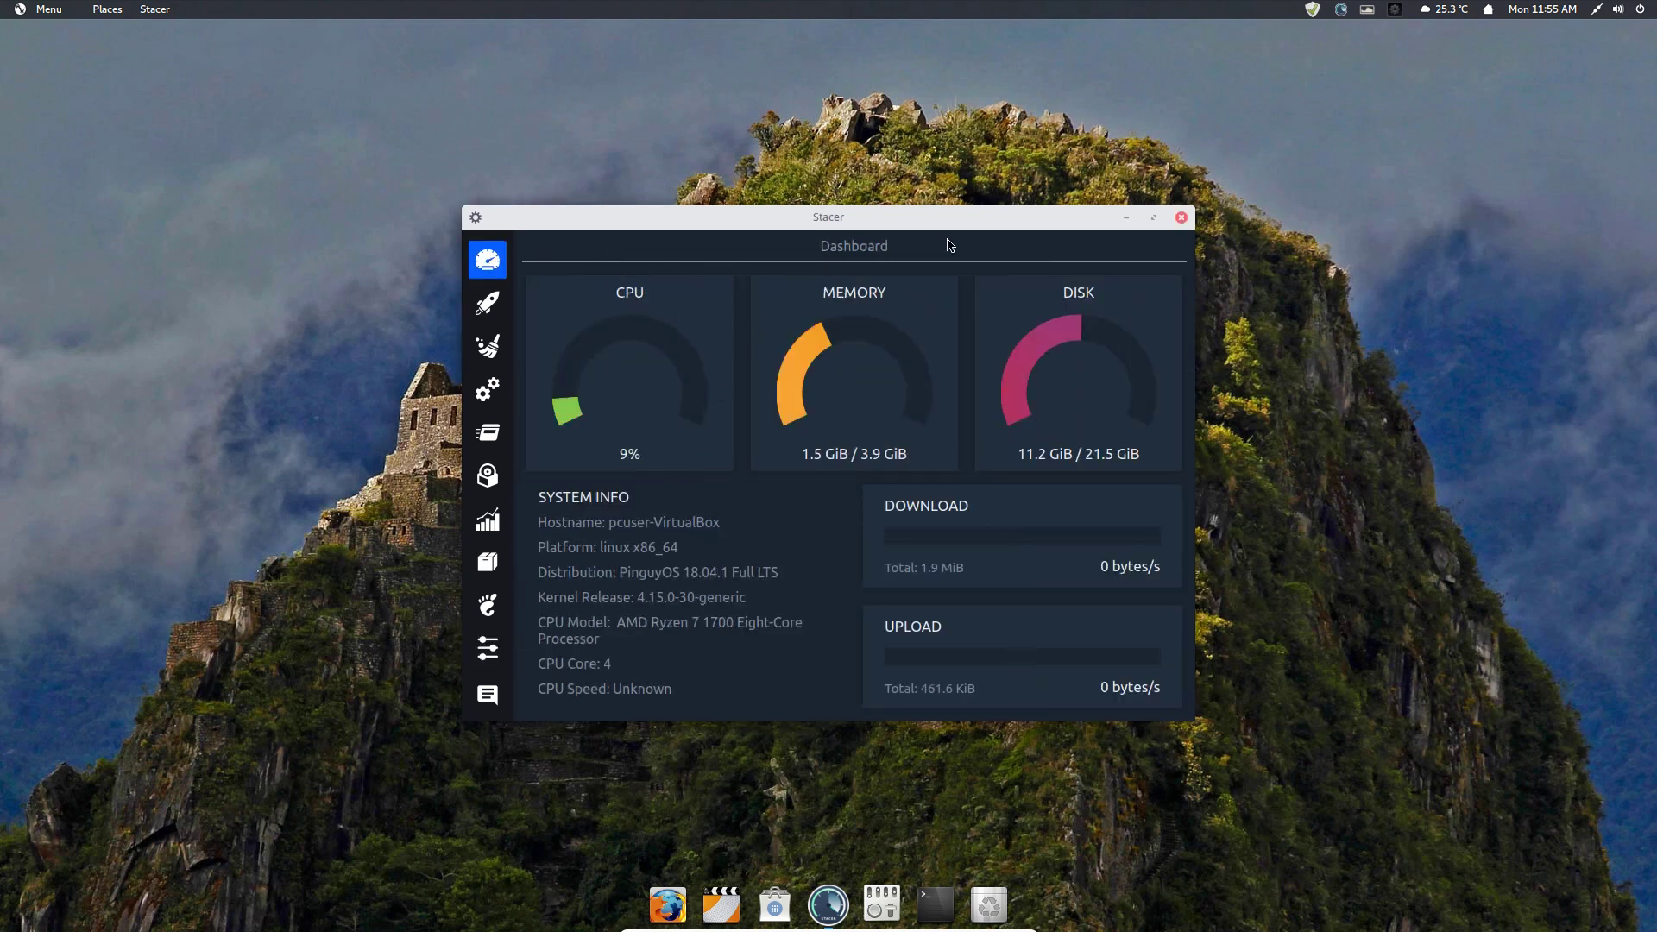
left_click(1252, 378)
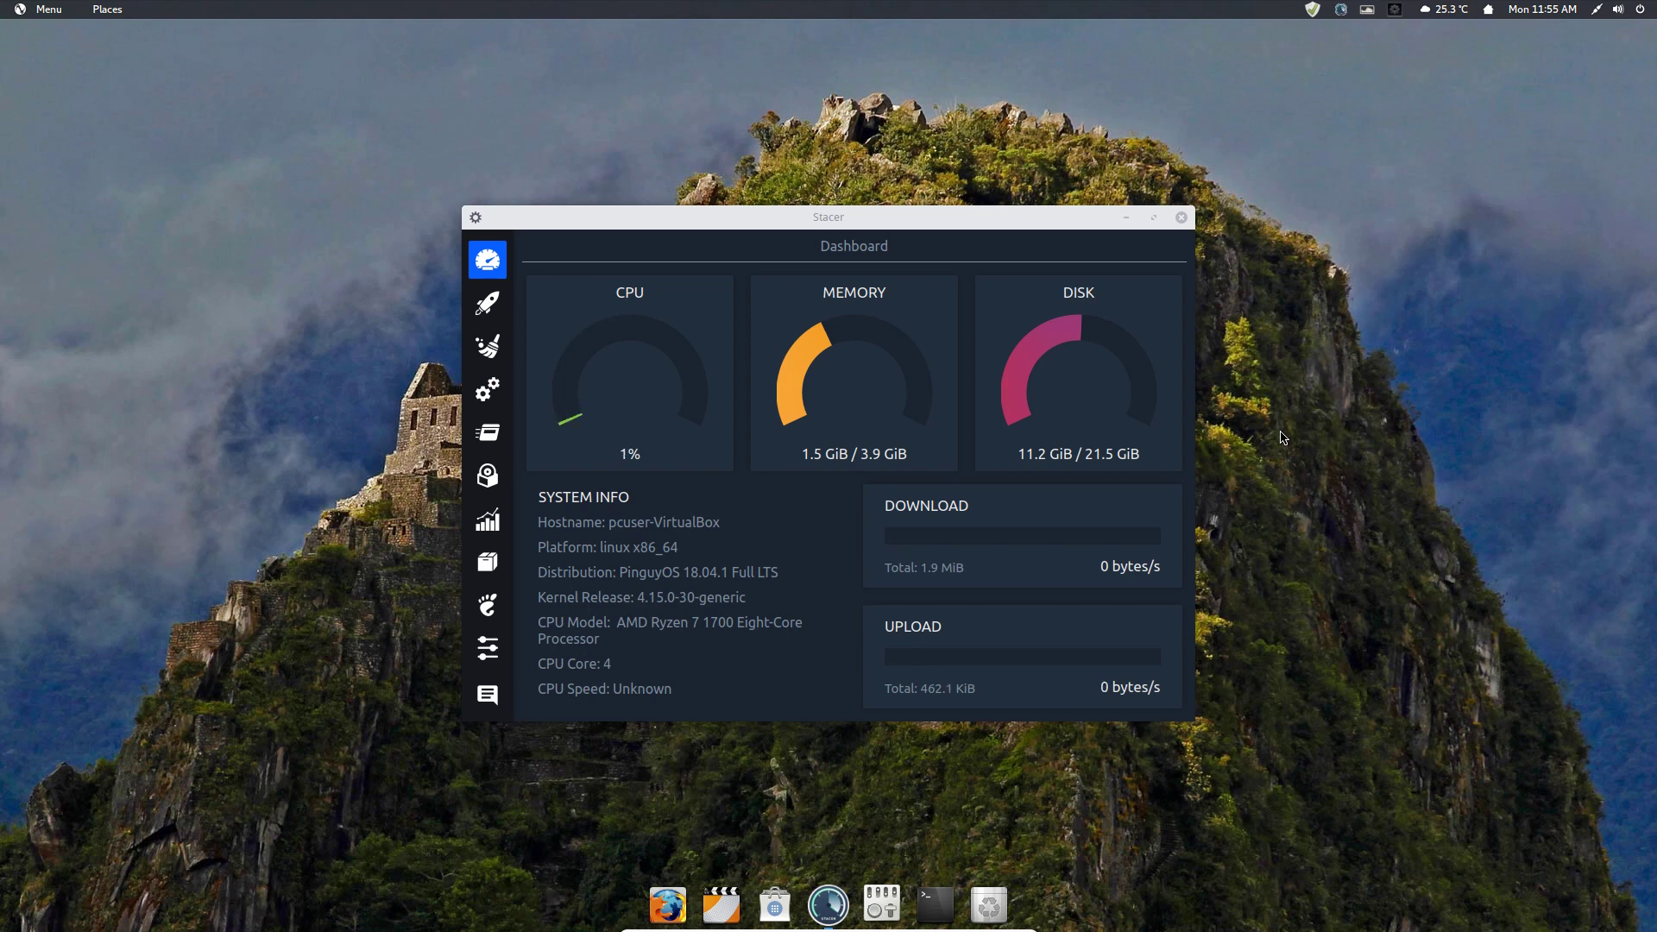
left_click(1187, 407)
left_click(1182, 217)
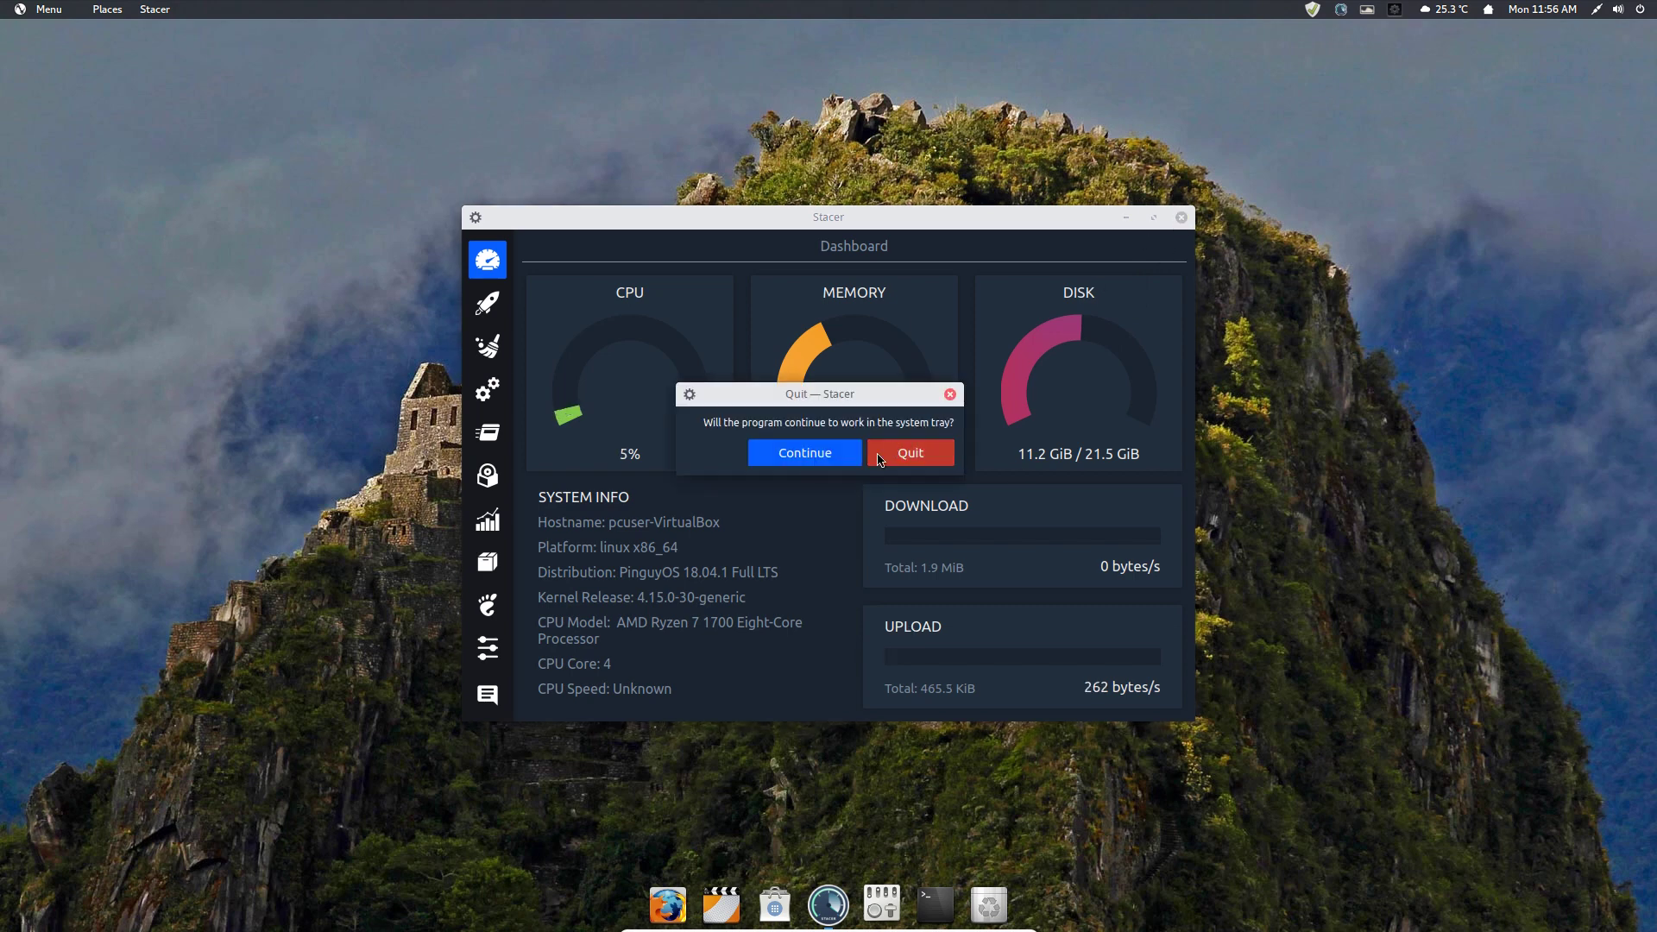
left_click(904, 455)
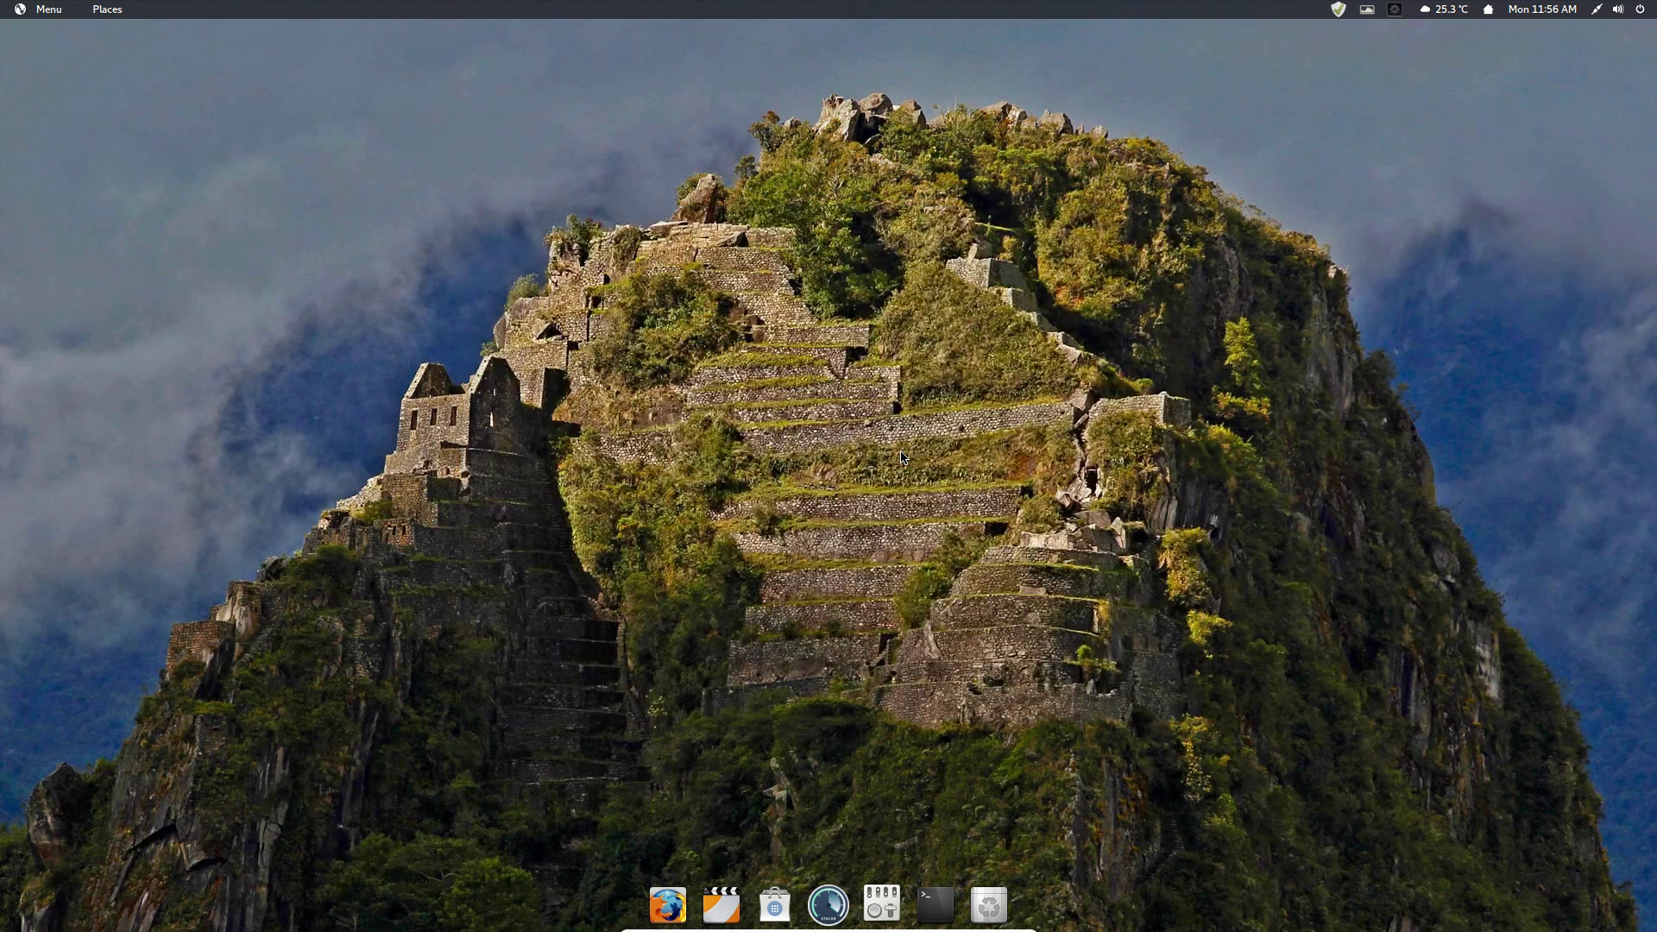
Open the Software application and browse its categories, Editor's Picks and recommended applications
left_click(773, 916)
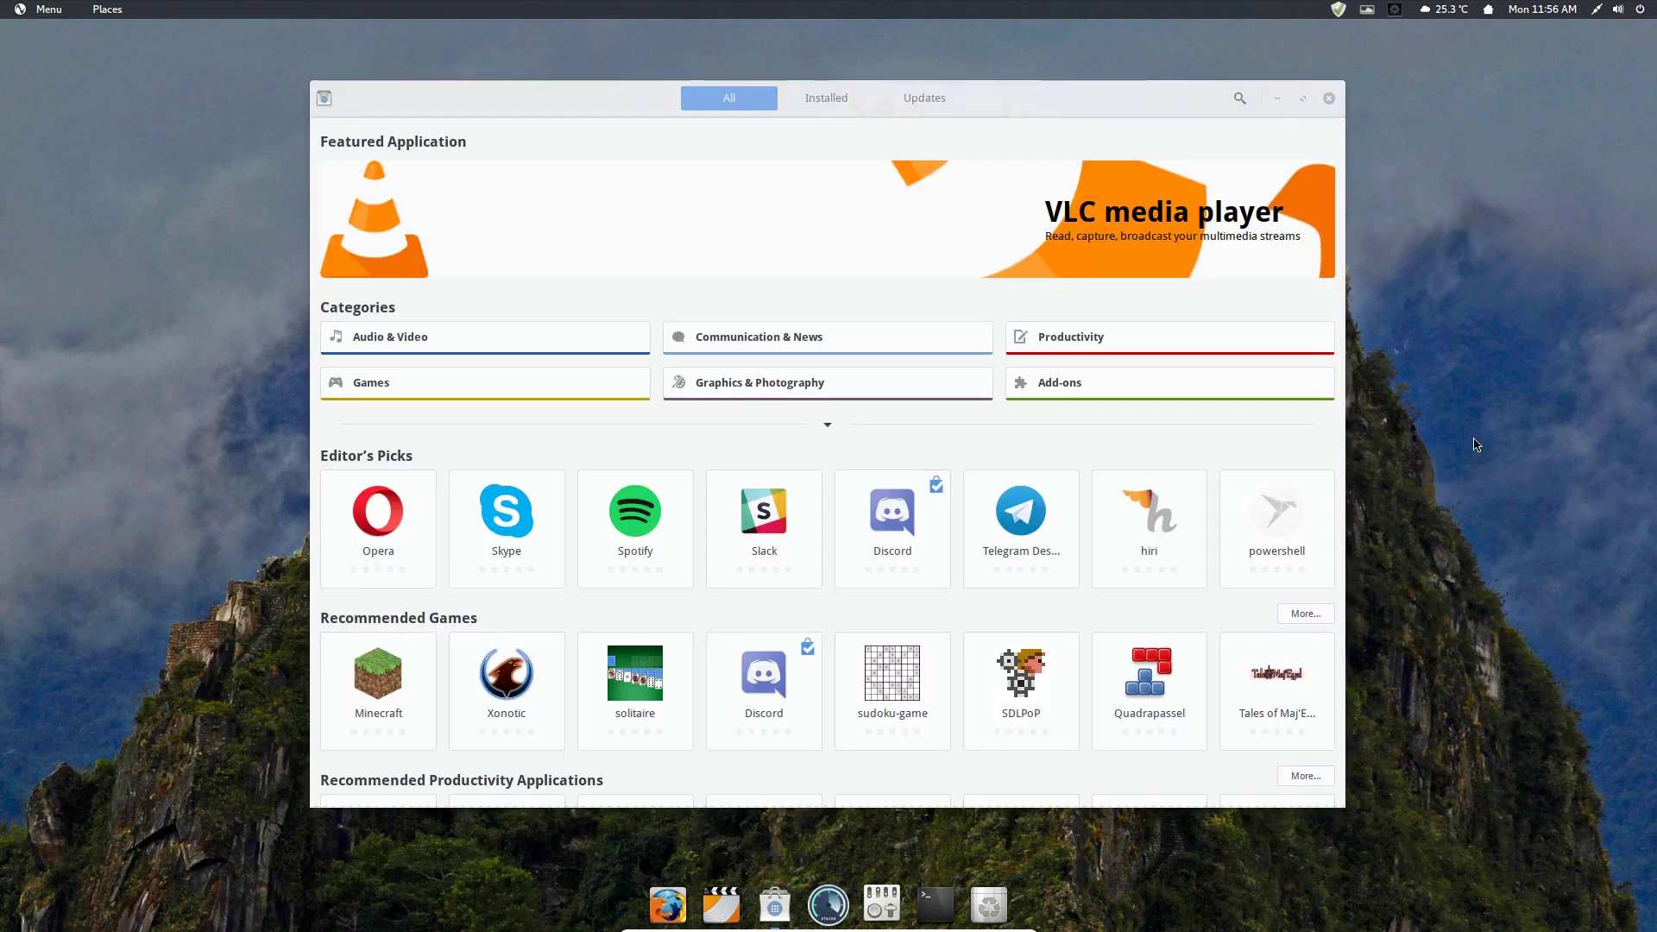
scroll(1080, 504, "down", 3)
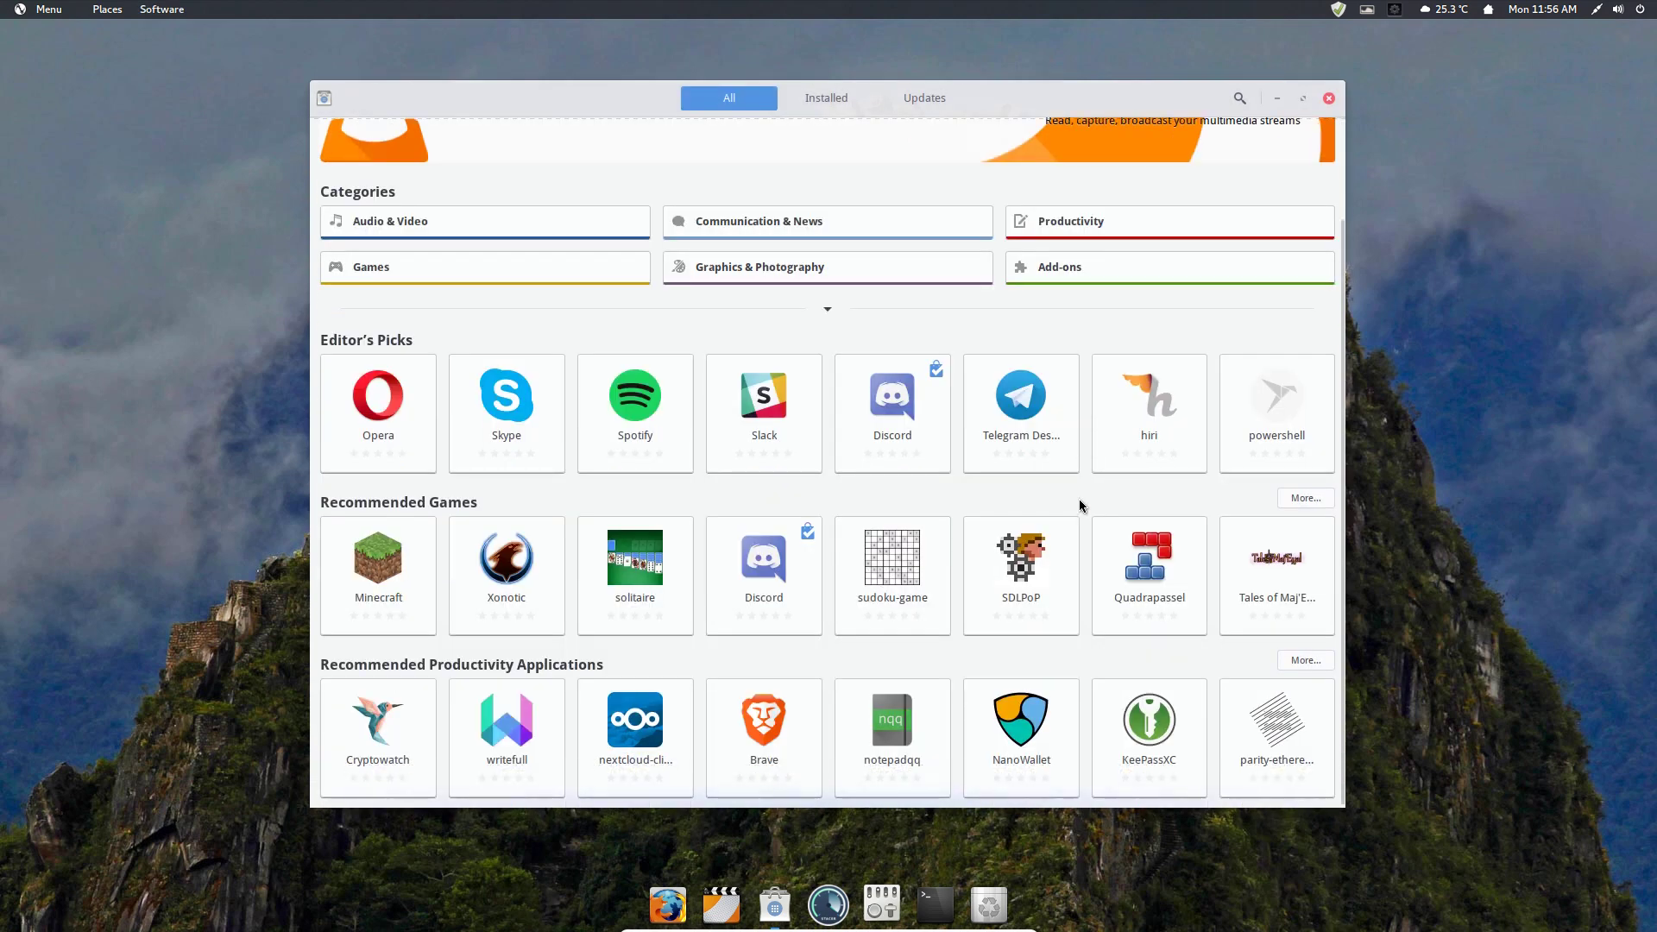
scroll(1079, 505, "up", 3)
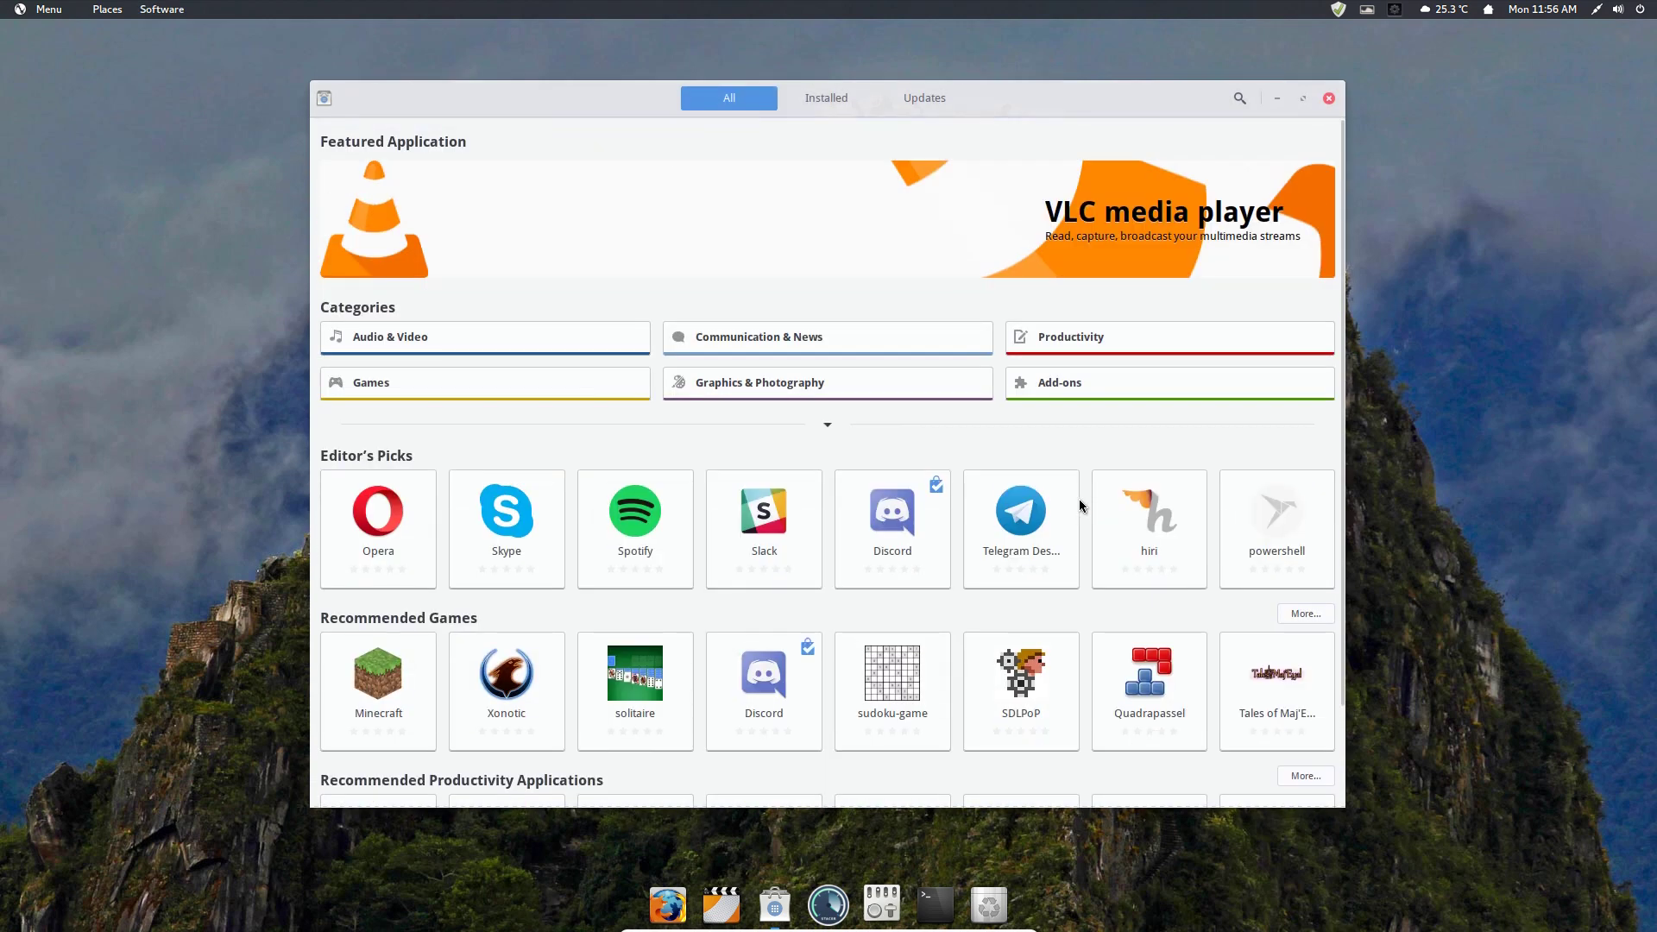
scroll(1080, 506, "down", 3)
scroll(1082, 507, "up", 3)
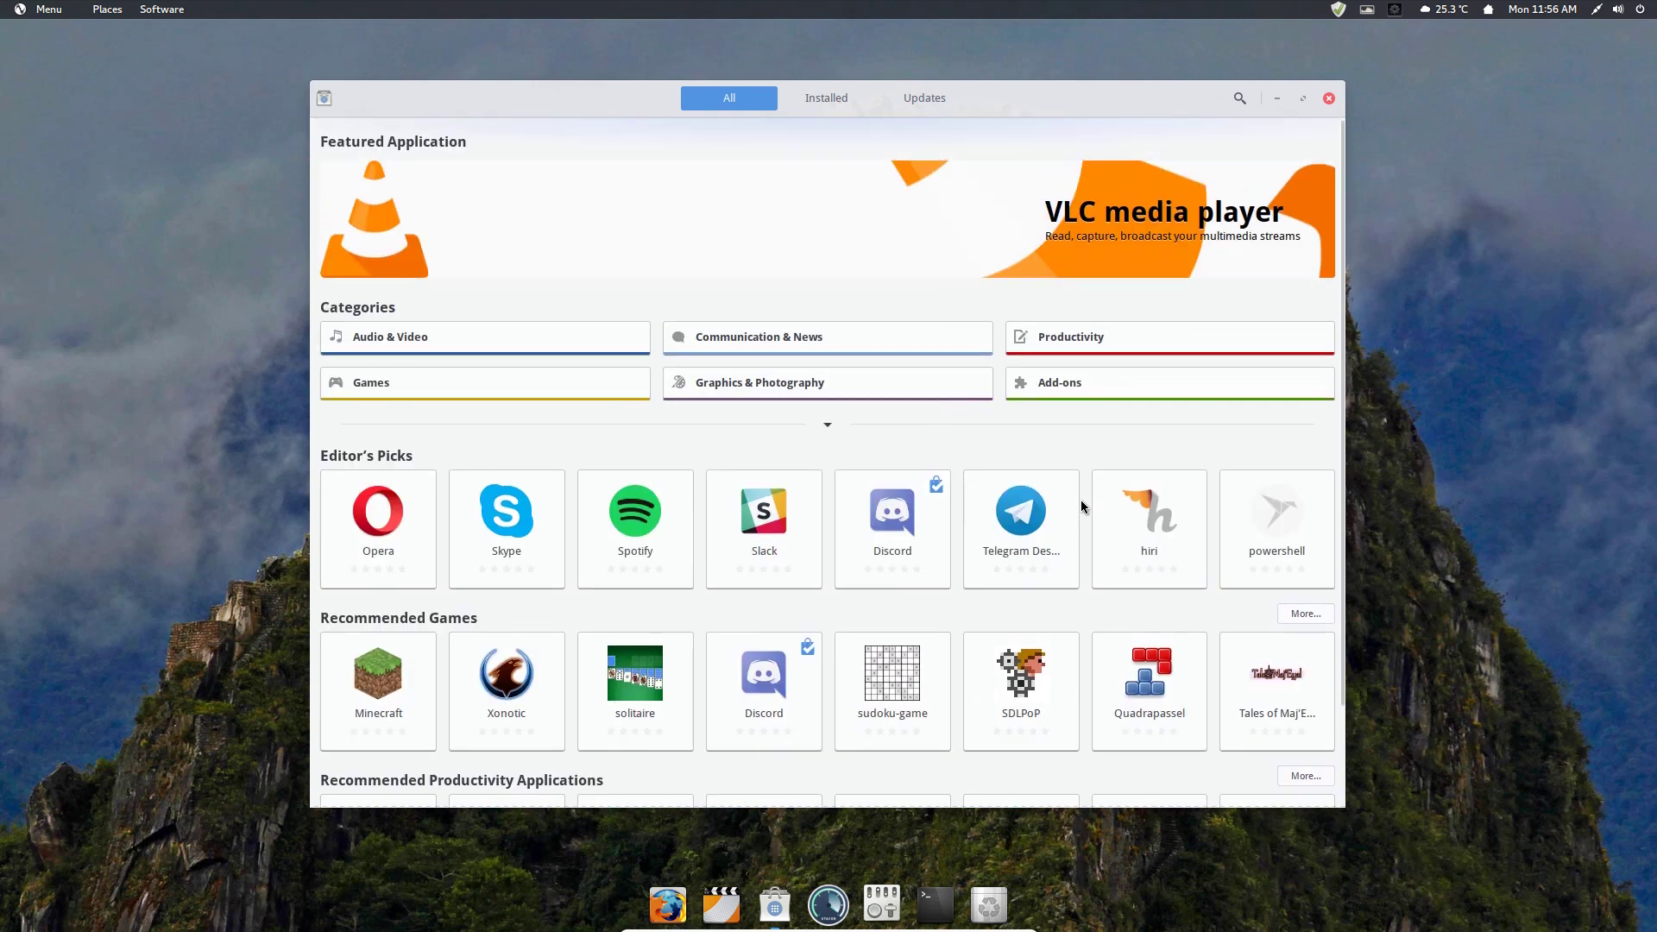
Review Opera's description and details in the Editor's Picks, and return to the overview
left_click(365, 517)
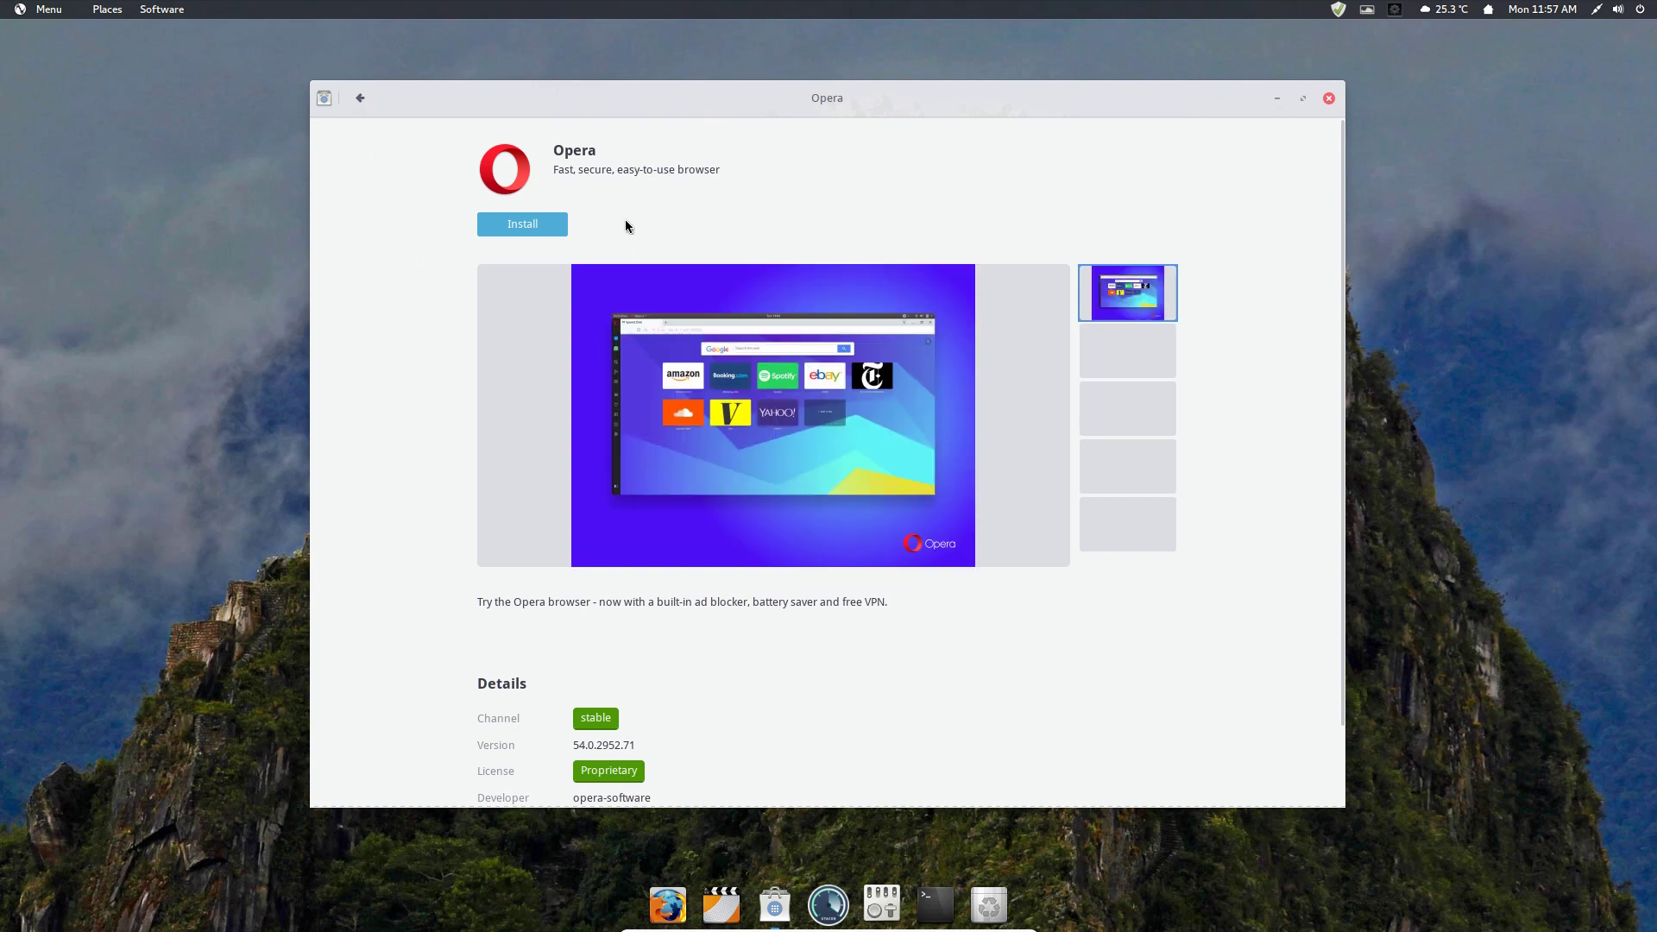
scroll(925, 691, "down", 2)
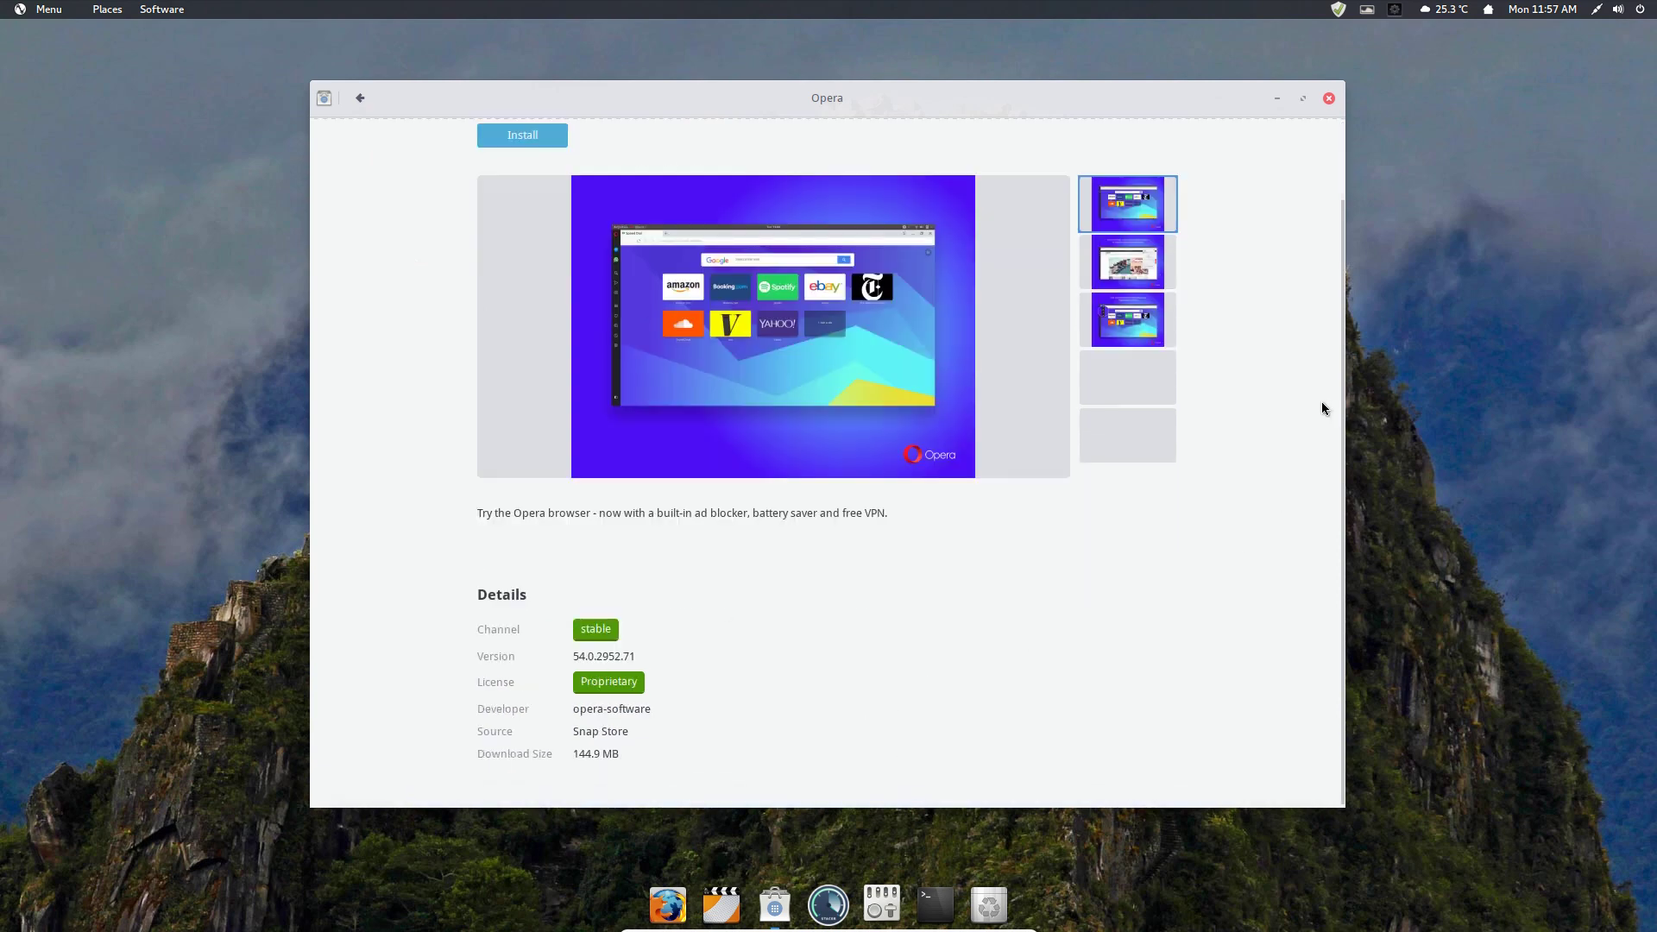
scroll(1307, 407, "down", 2)
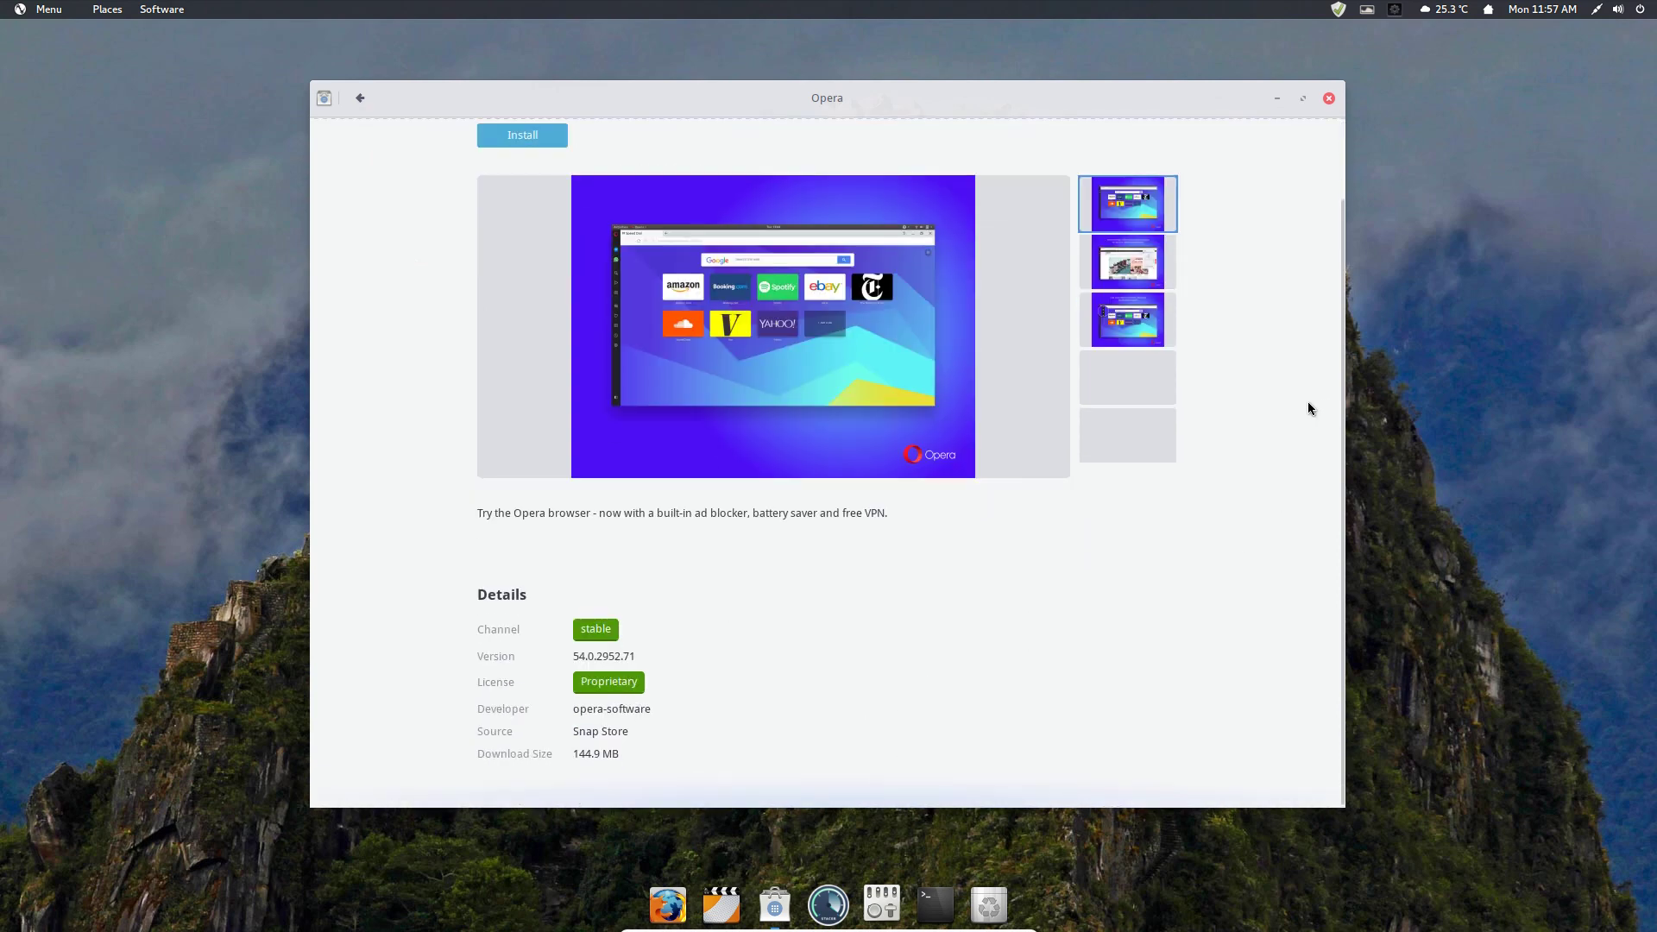
left_click(361, 102)
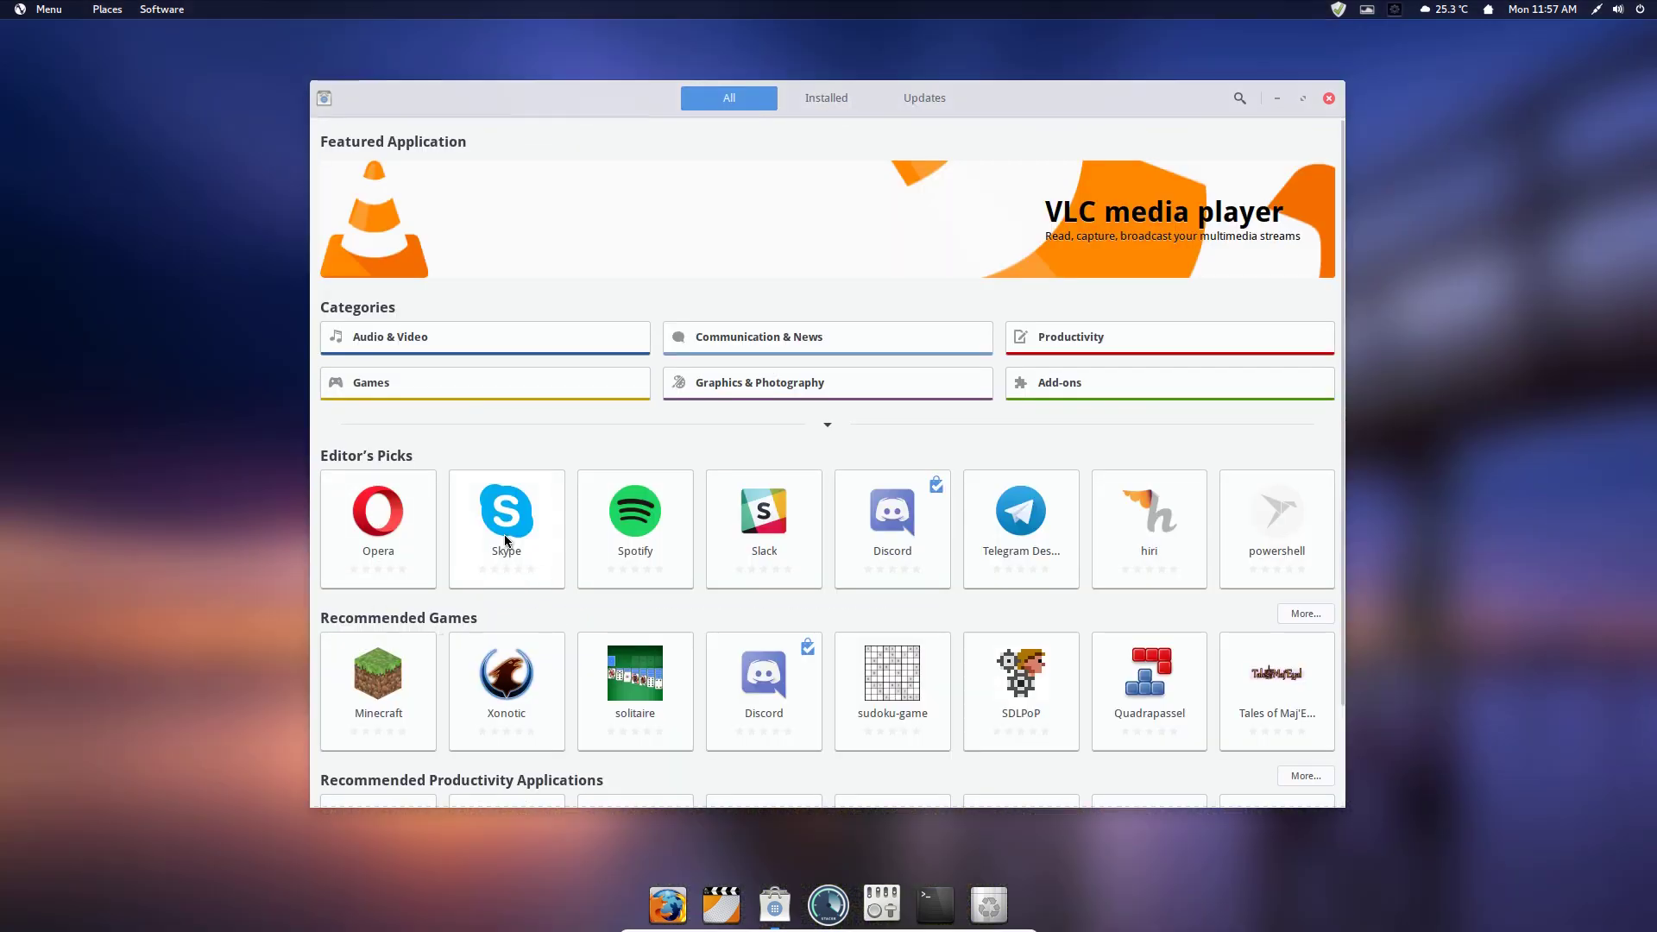
Review Skype's description and details, highlight its Snap Store source, and return to the overview
left_click(511, 574)
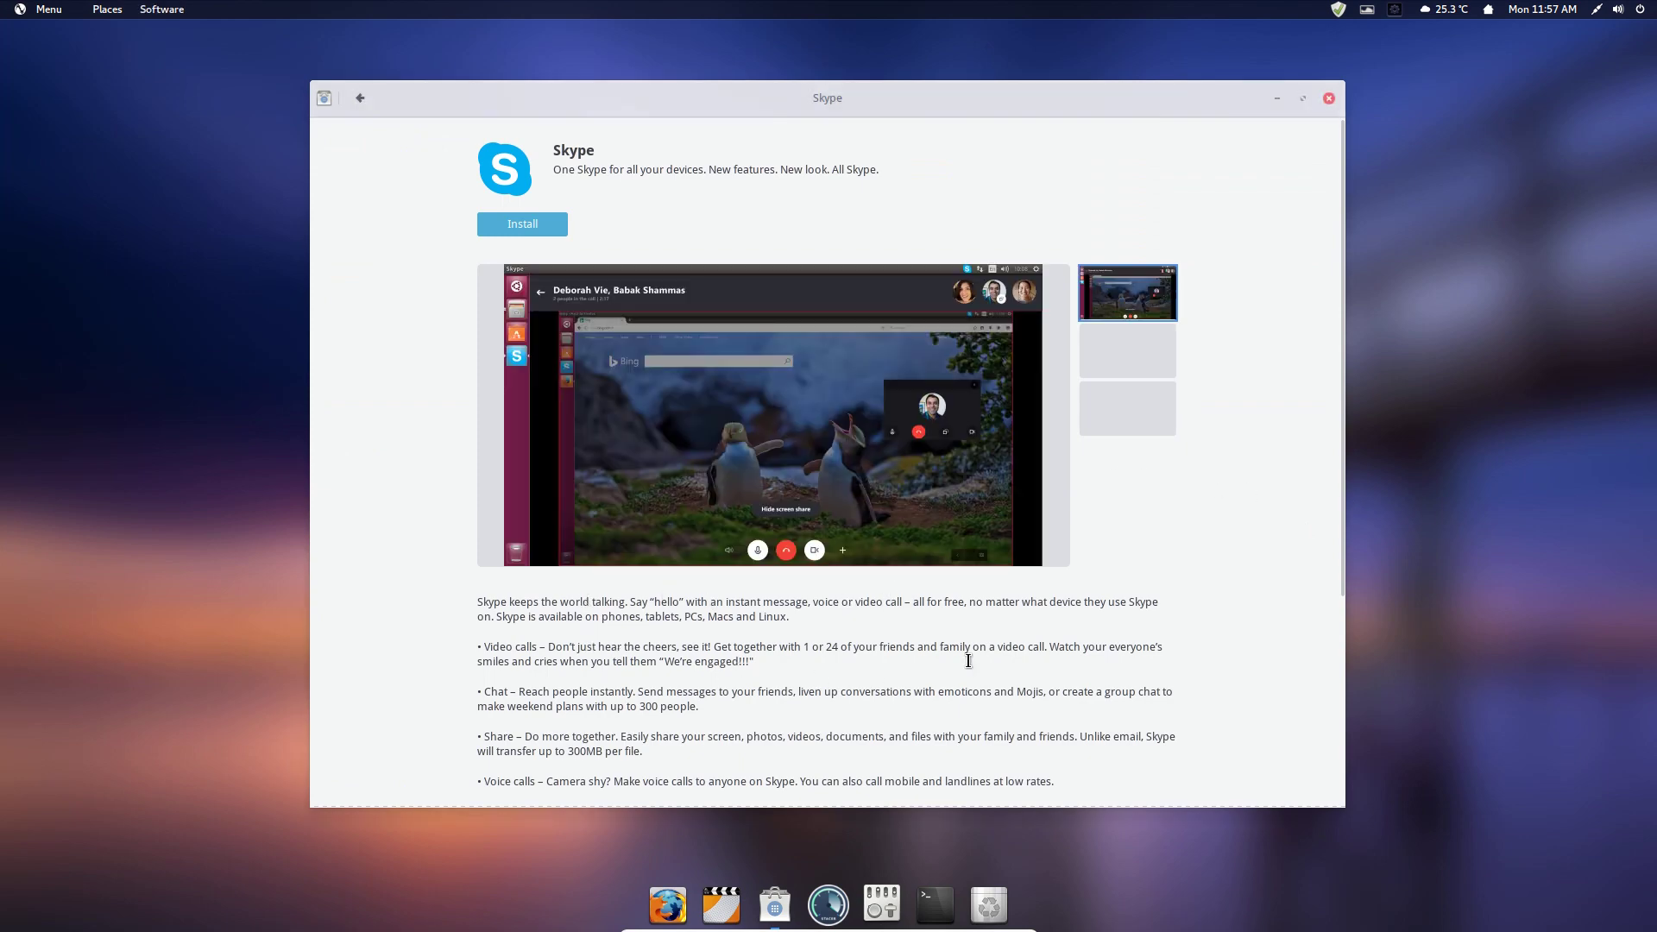
scroll(963, 659, "down", 5)
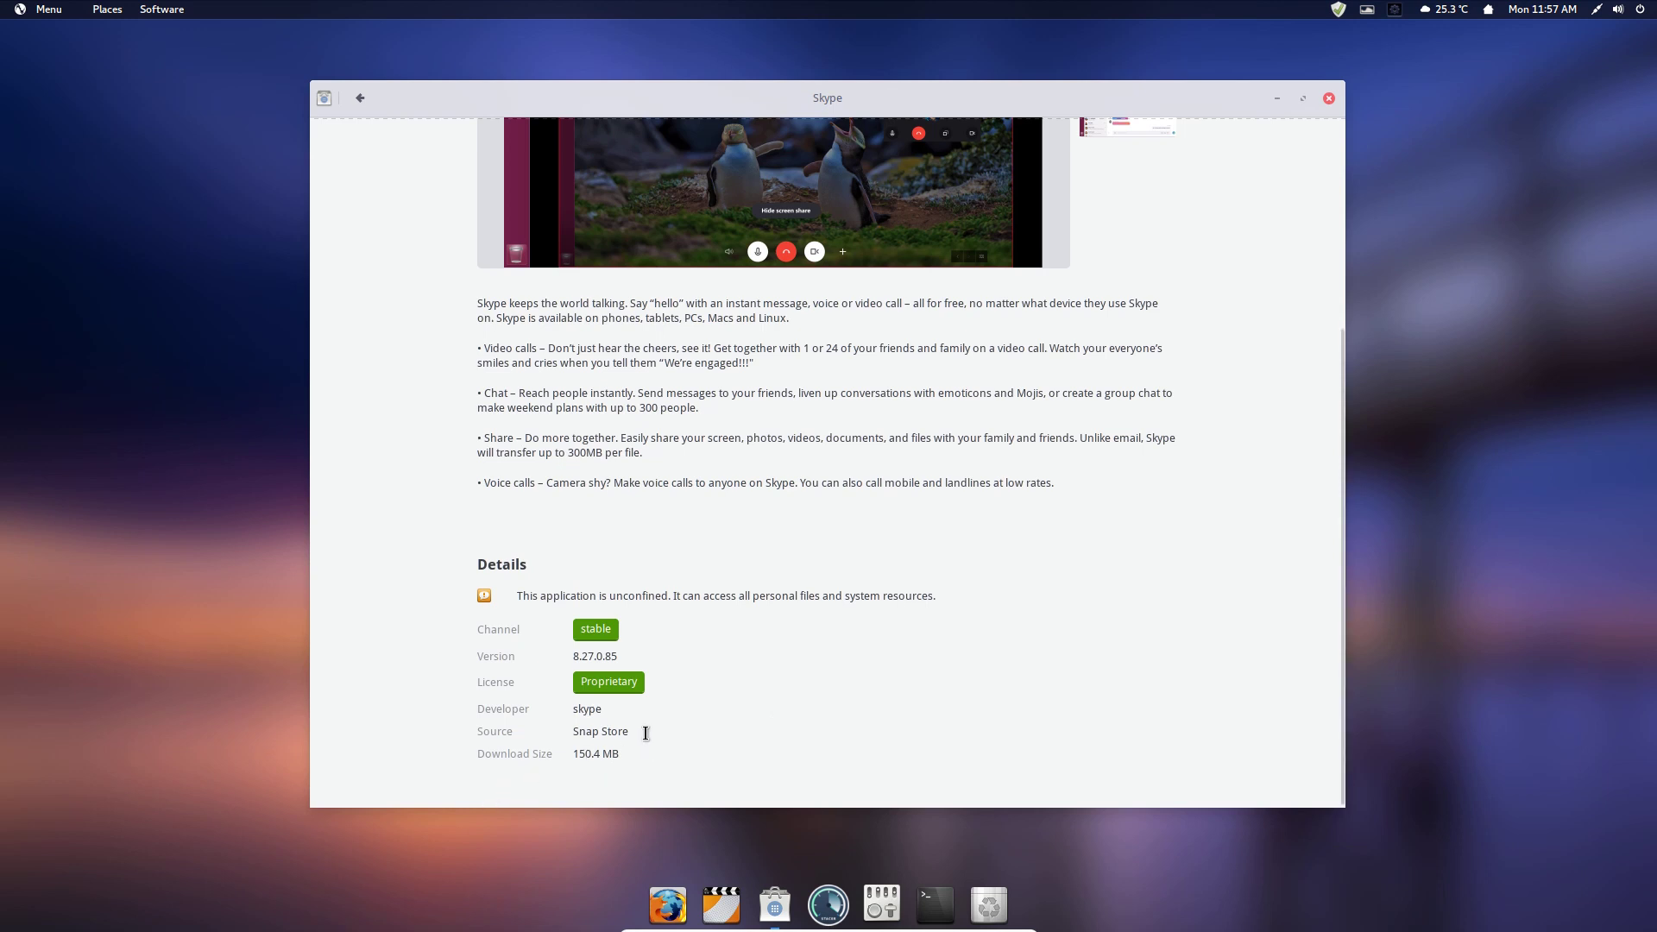
left_click_drag(643, 733, 565, 733)
scroll(1089, 530, "up", 5)
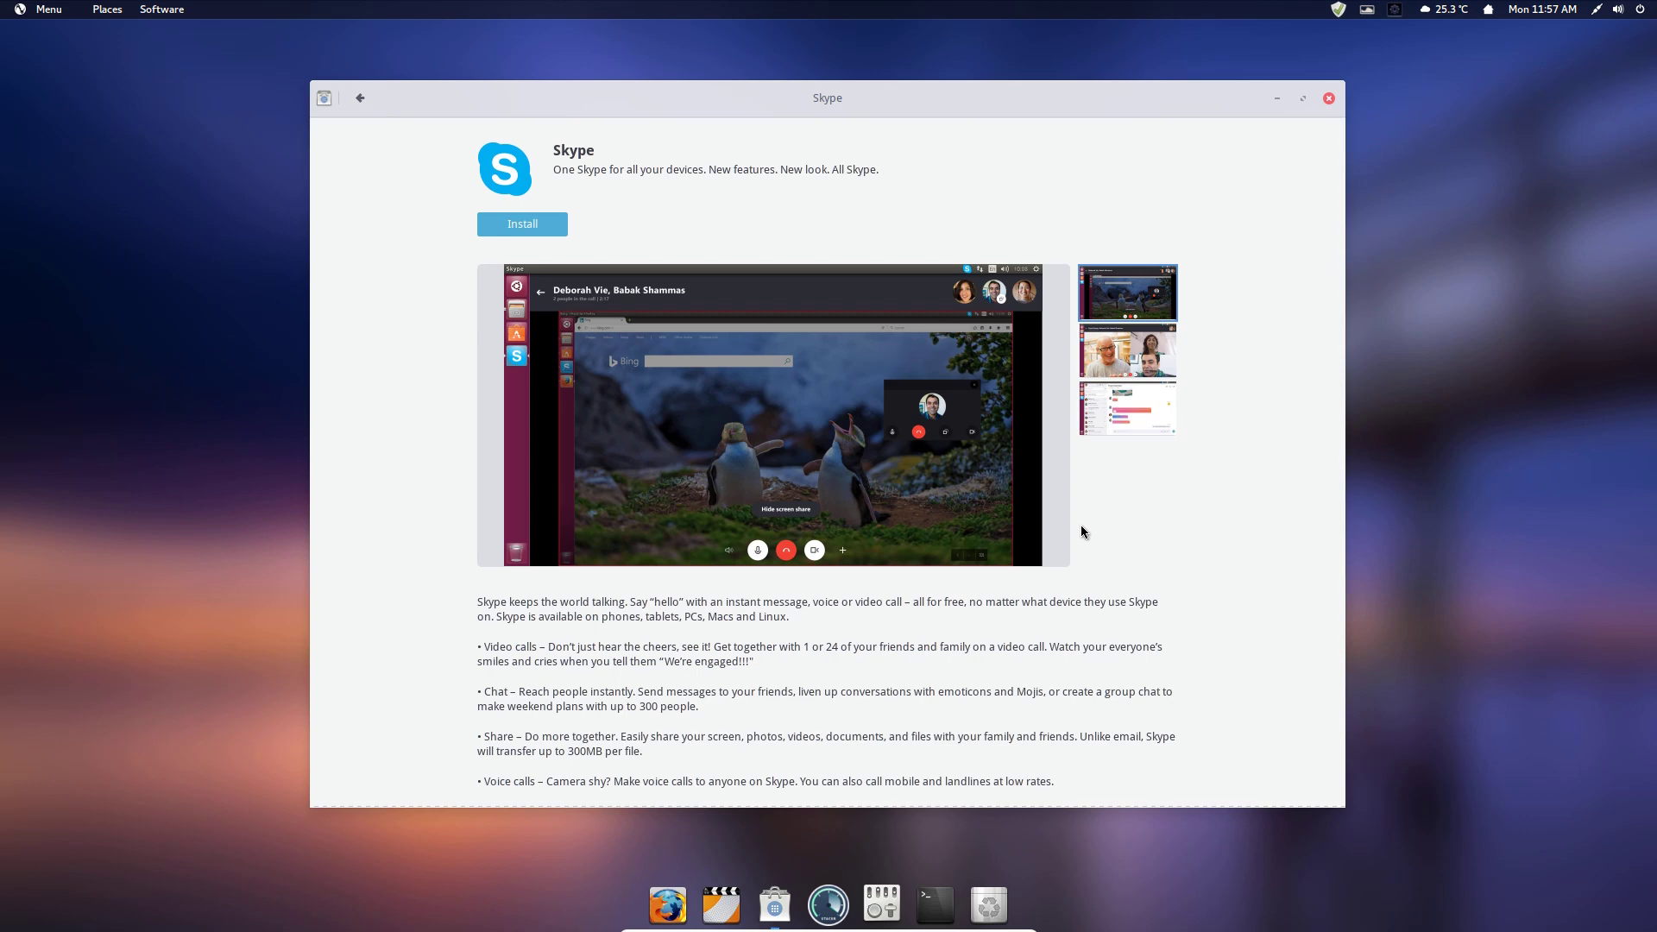
left_click(360, 97)
Glance over the recommended applications again and show the list of installed applications
scroll(830, 594, "down", 2)
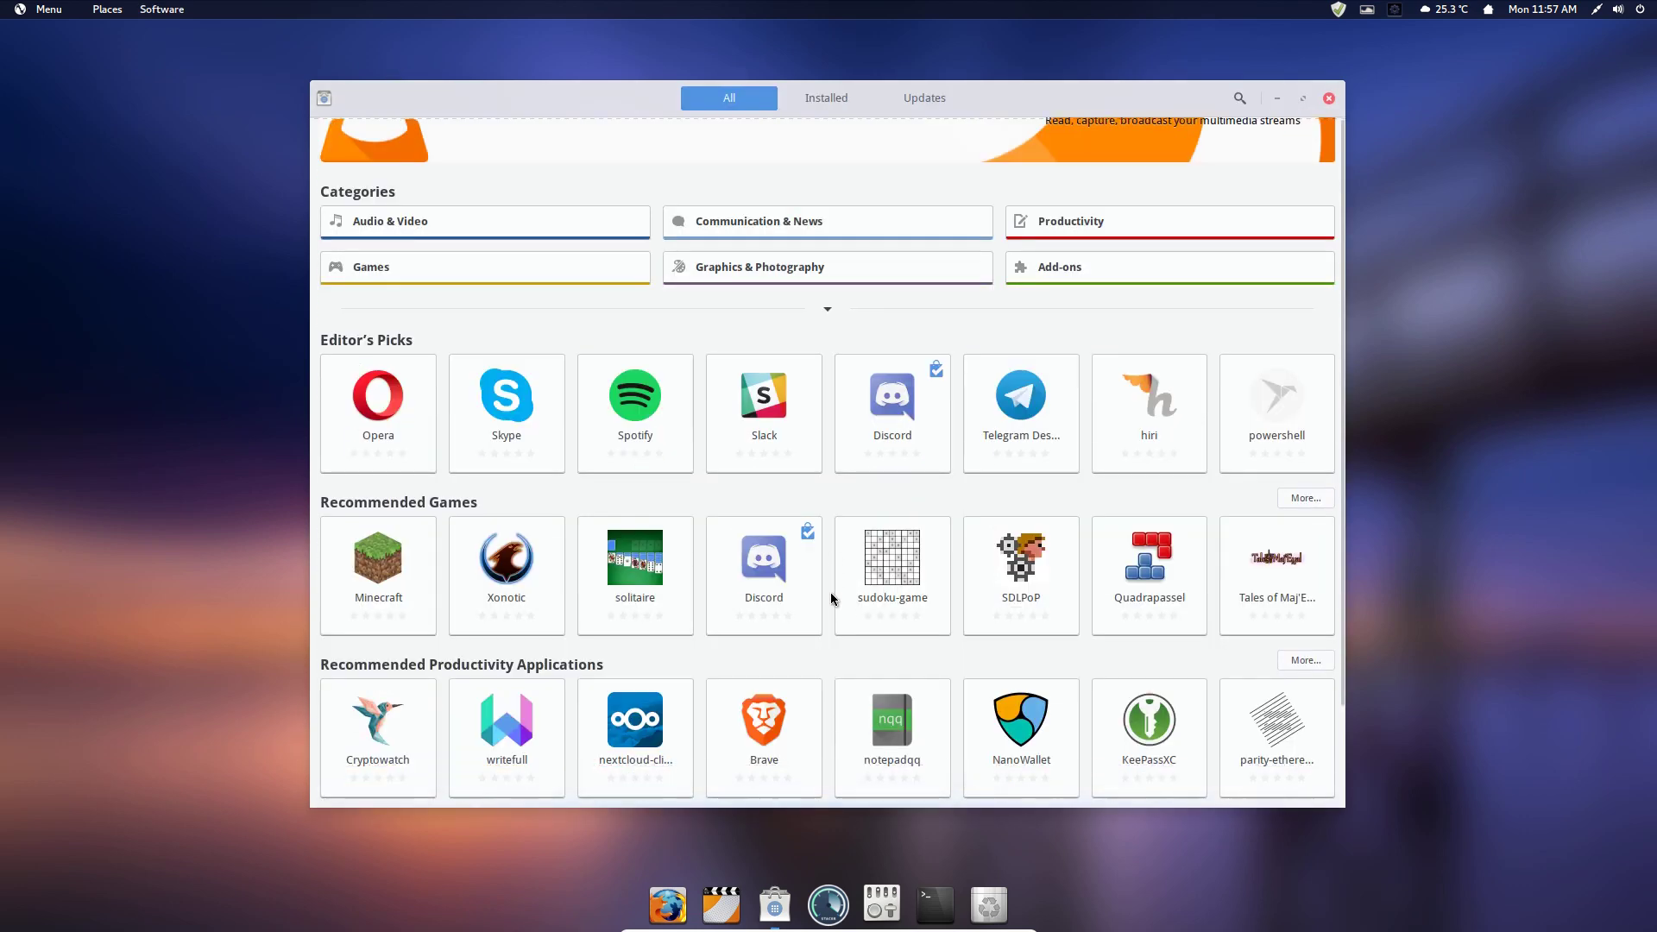
scroll(831, 591, "up", 2)
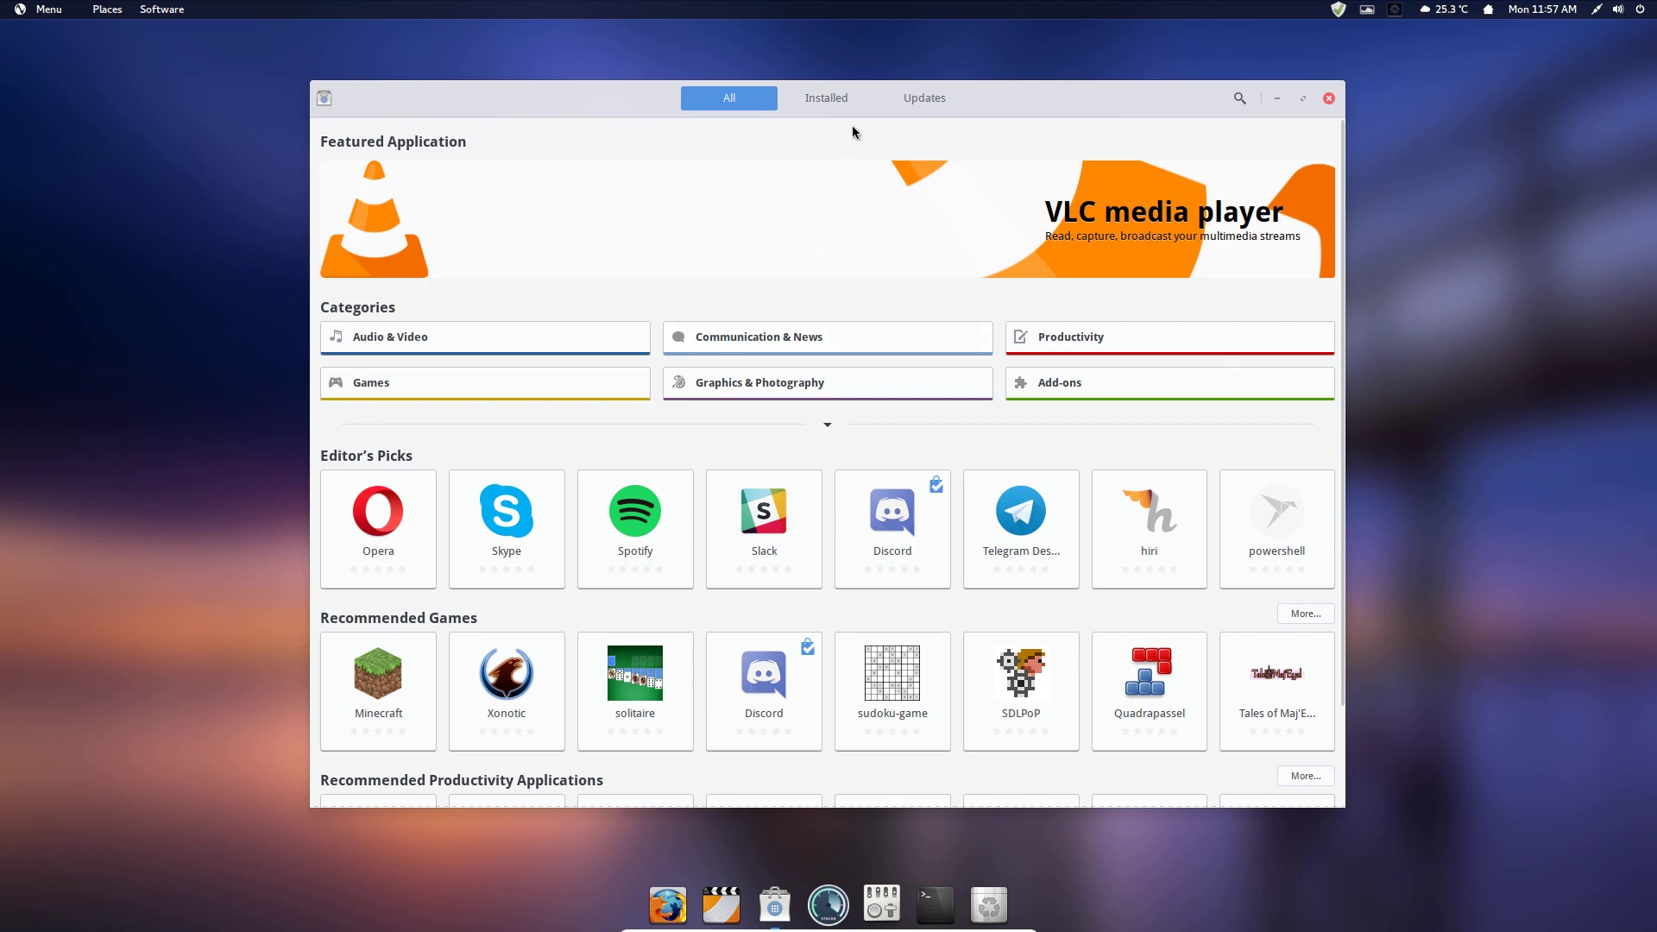
left_click(833, 100)
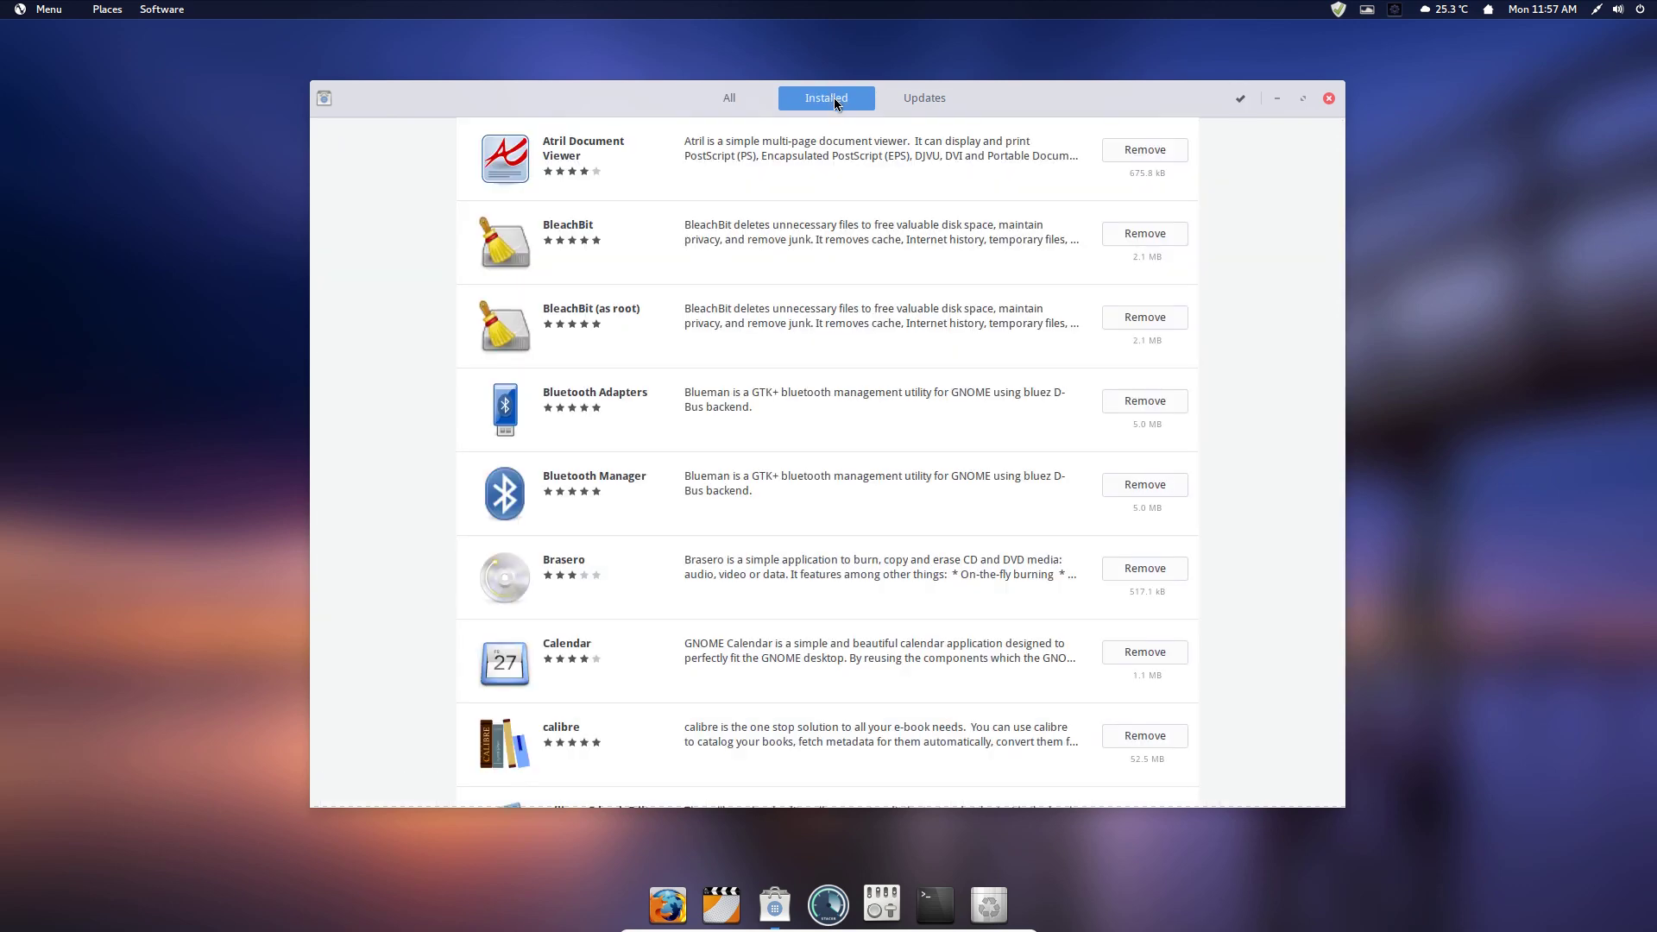
Check the available updates in Software, and close the application
left_click(955, 100)
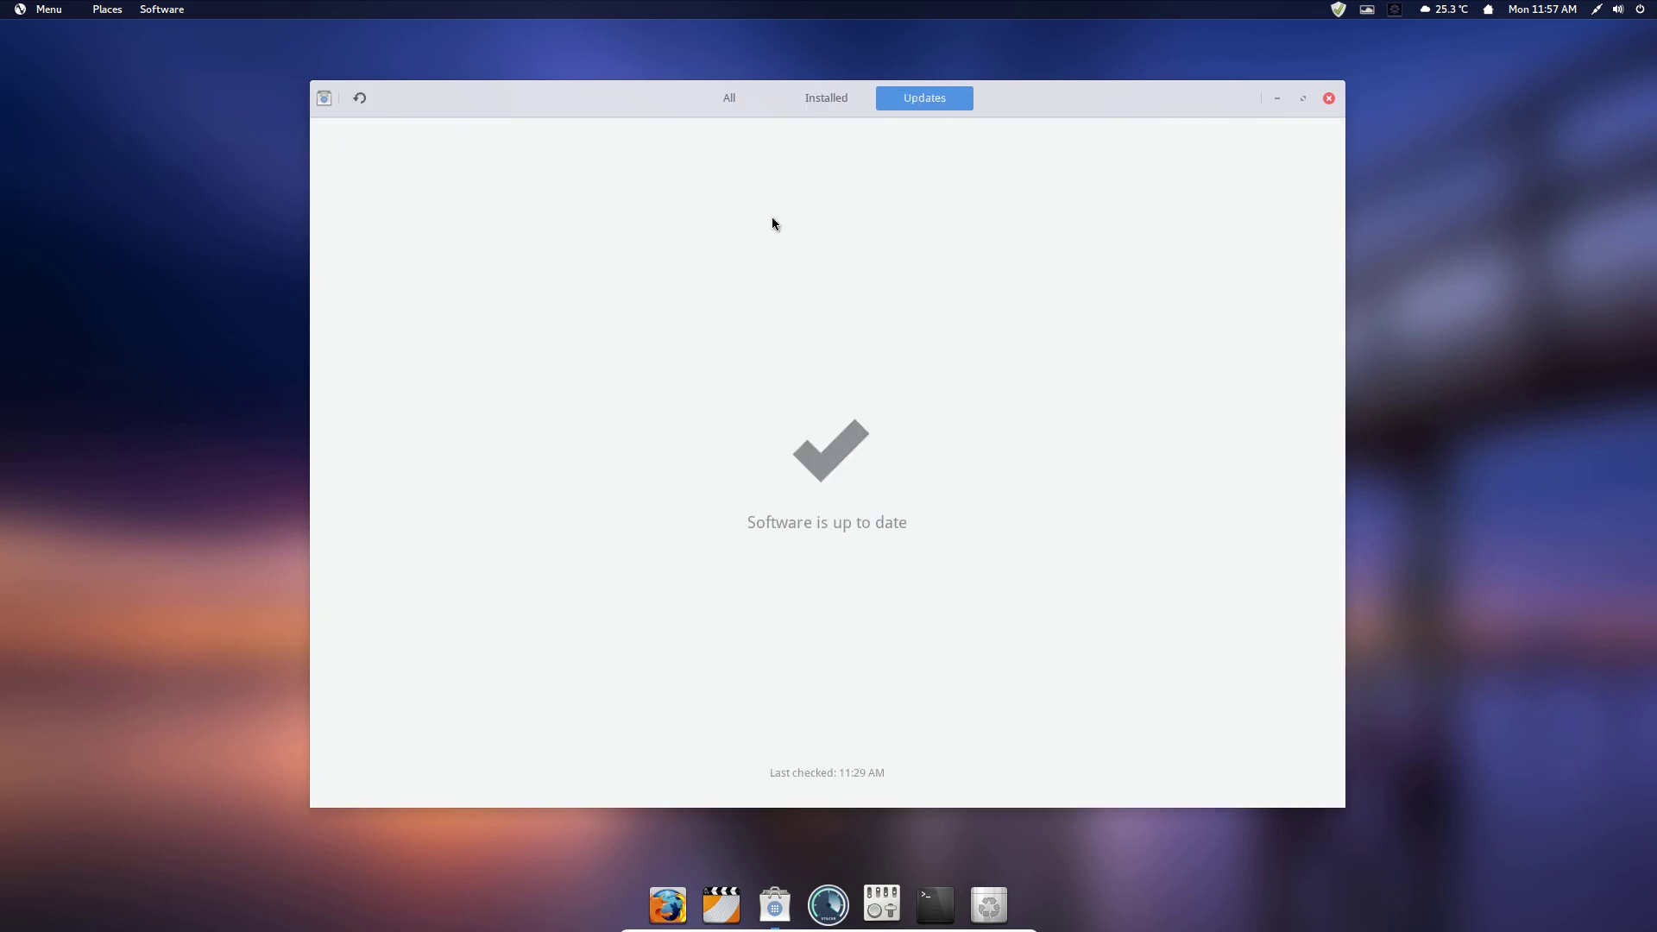
left_click(1329, 100)
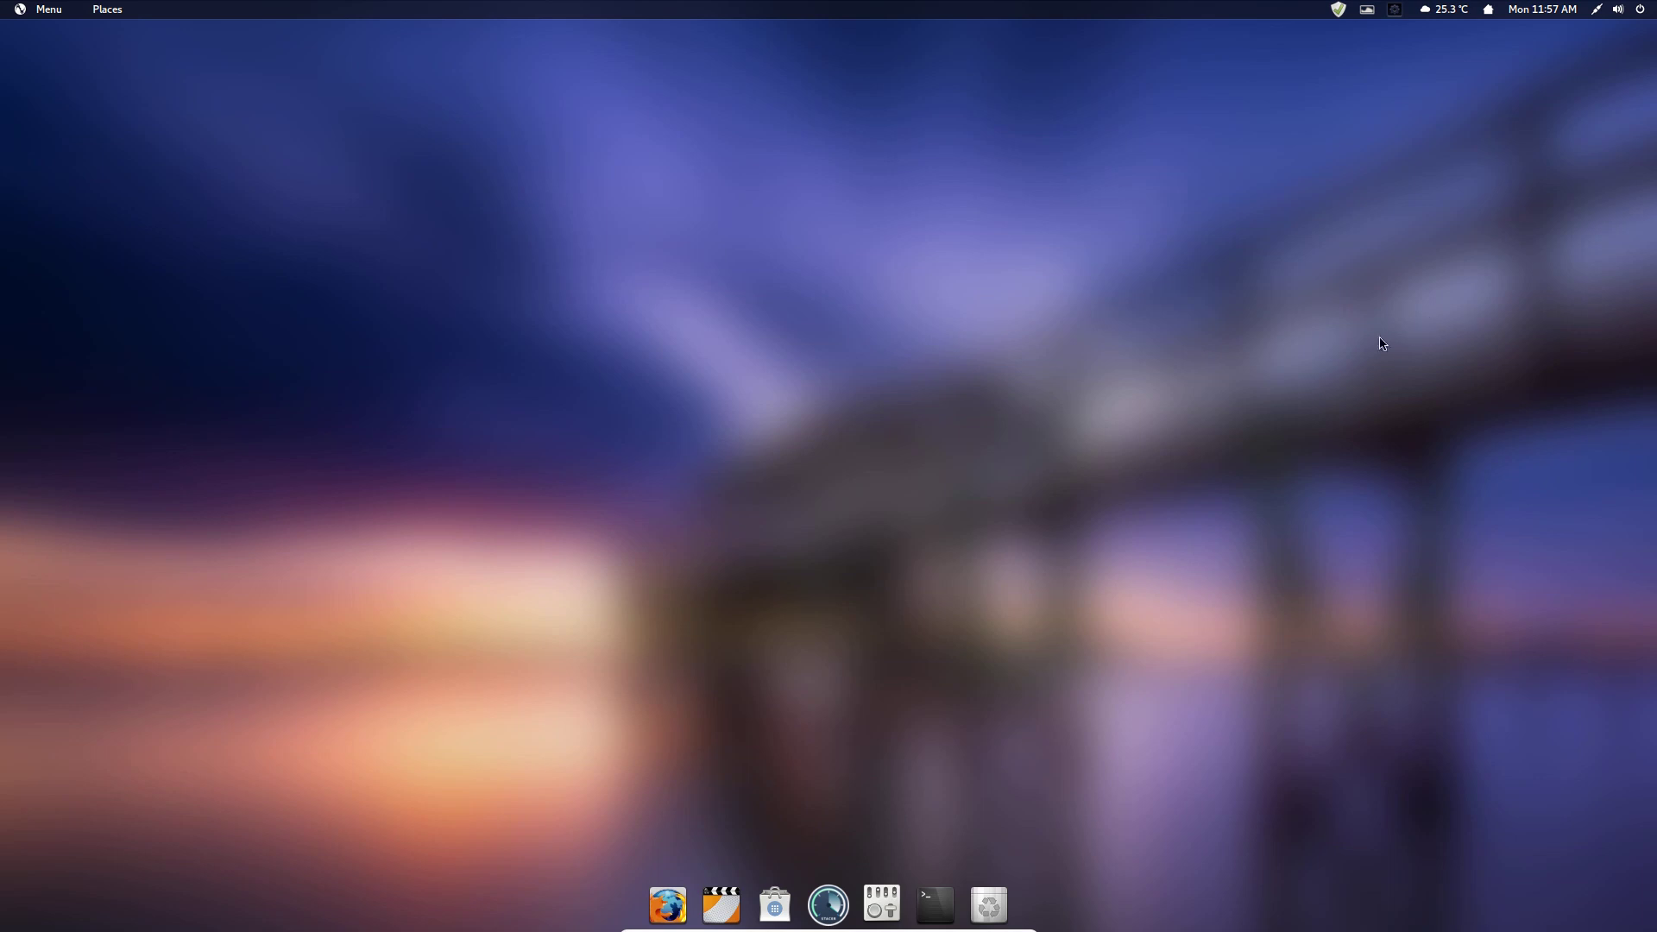
Launch VLC media player with metadata network access allowed, review its About information, and close the player
left_click(711, 910)
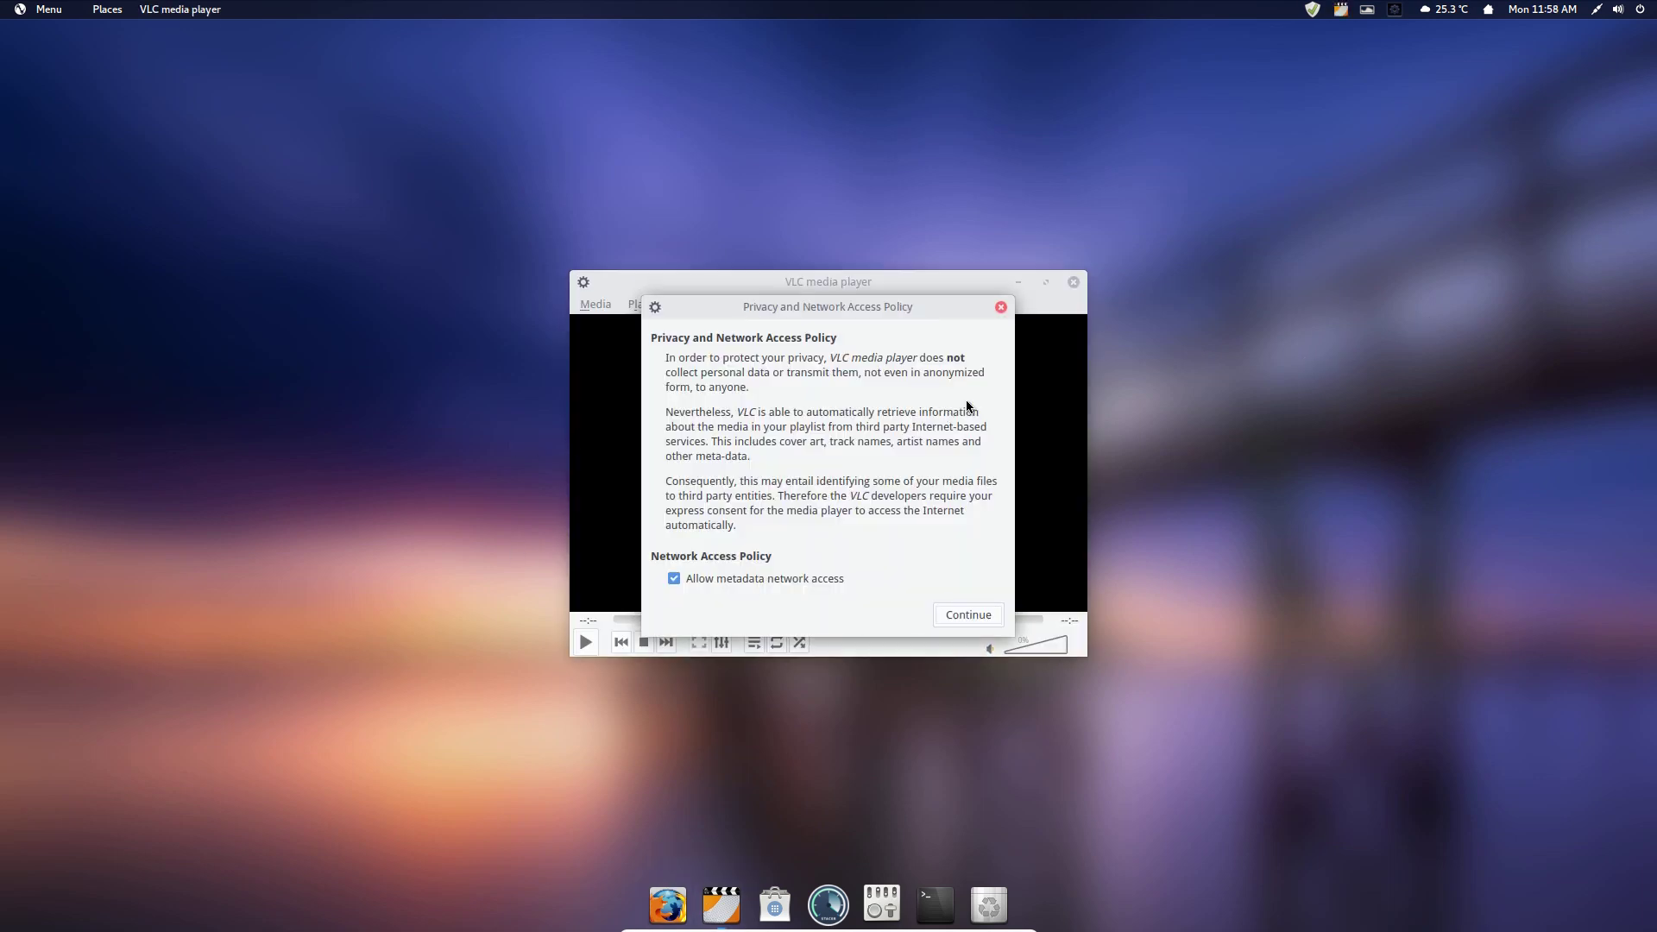
left_click(967, 616)
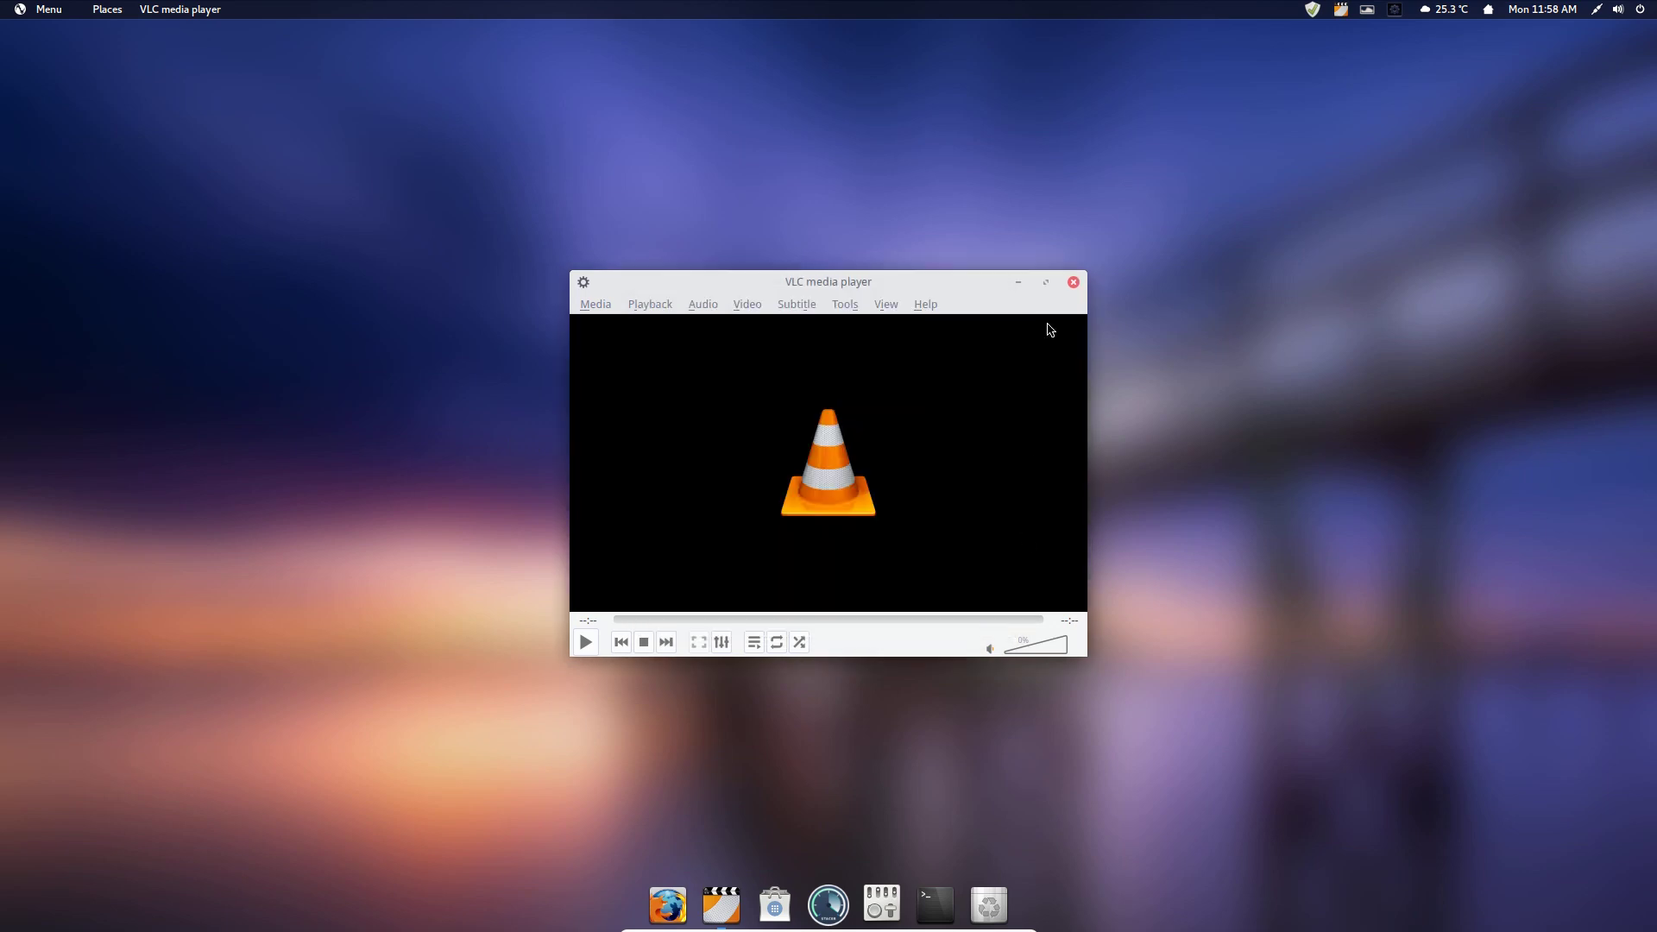
left_click(935, 307)
left_click(942, 364)
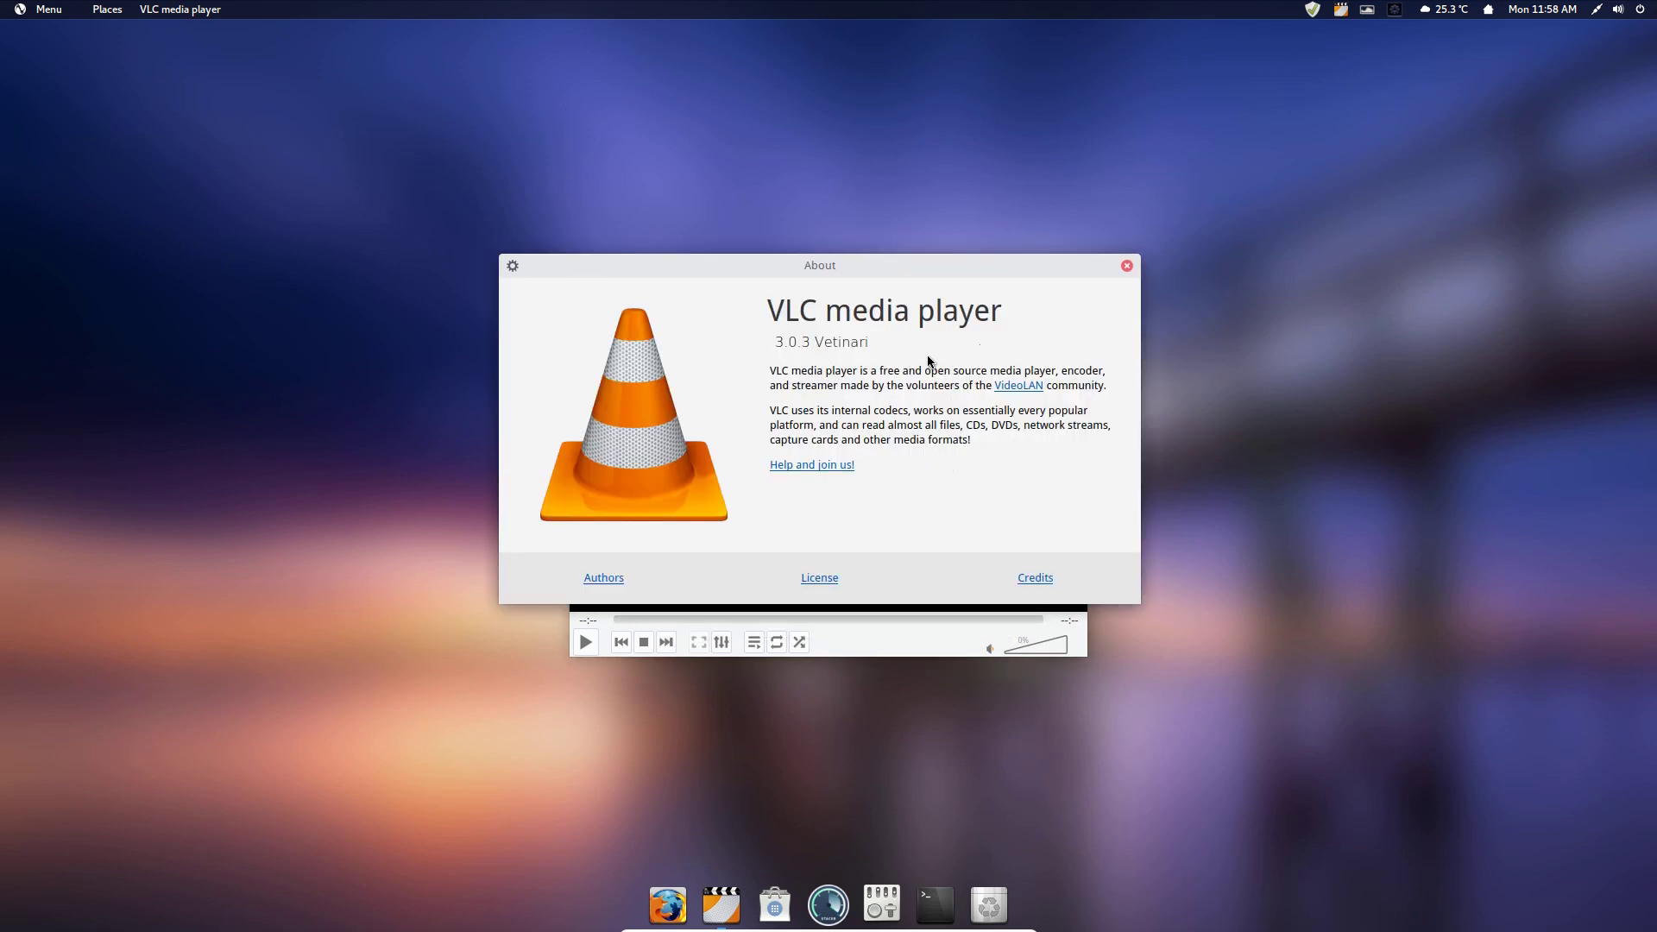
left_click(1128, 268)
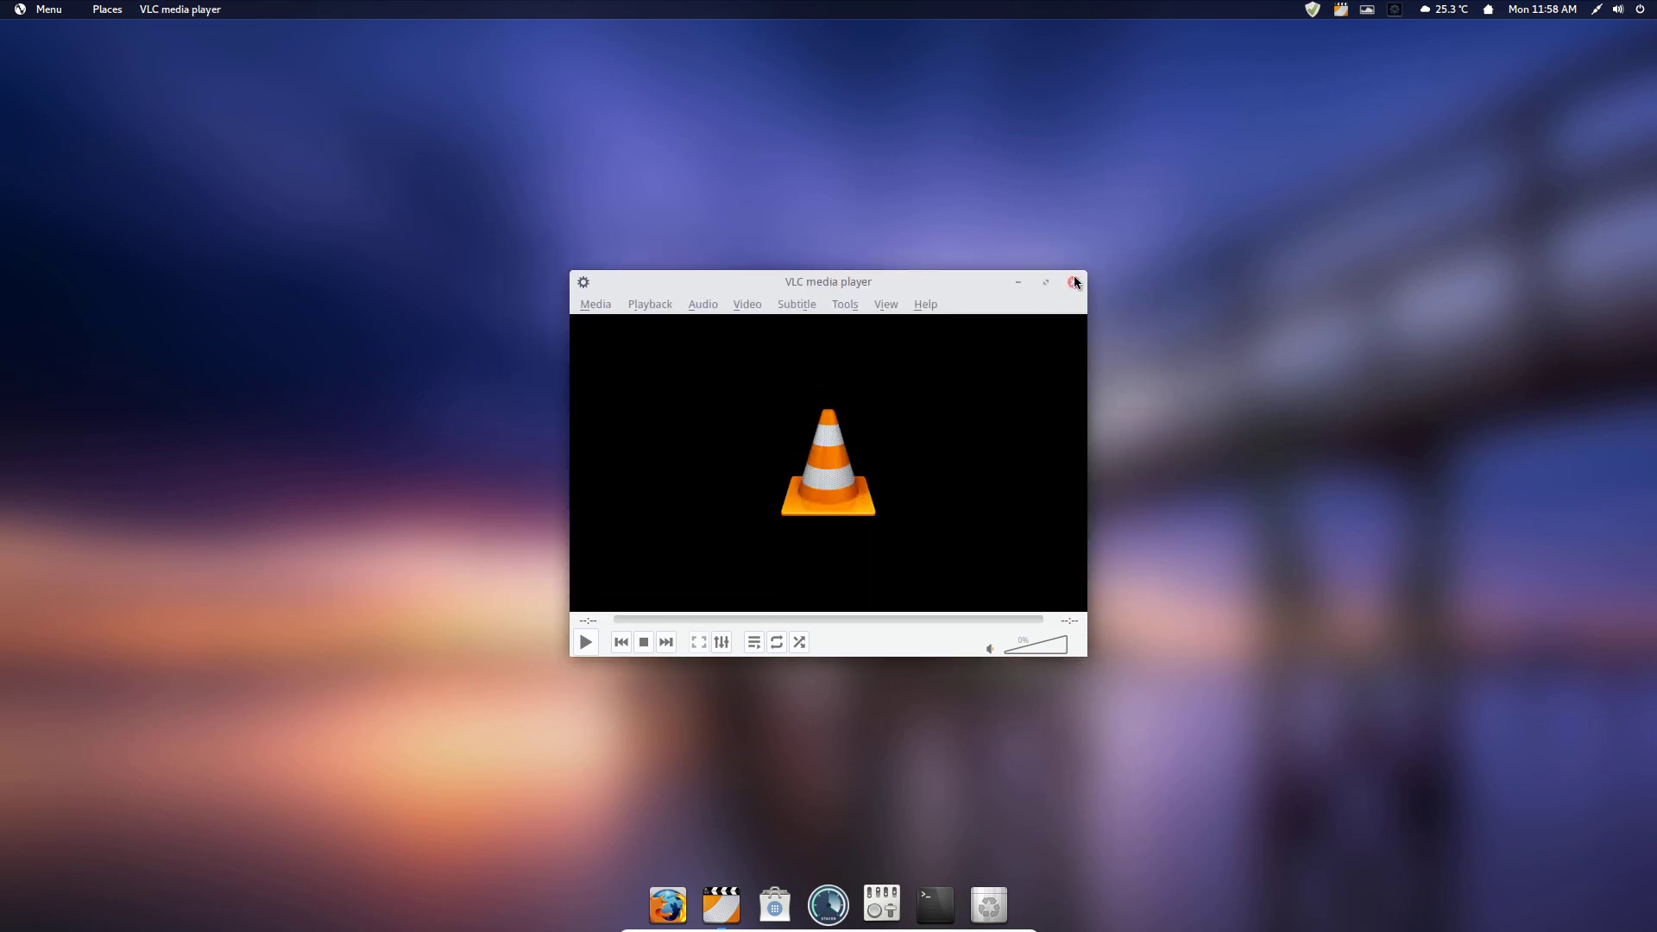
left_click(1073, 282)
Open Firefox, search the web for "youtube", and open the YouTube site from the results
left_click(667, 905)
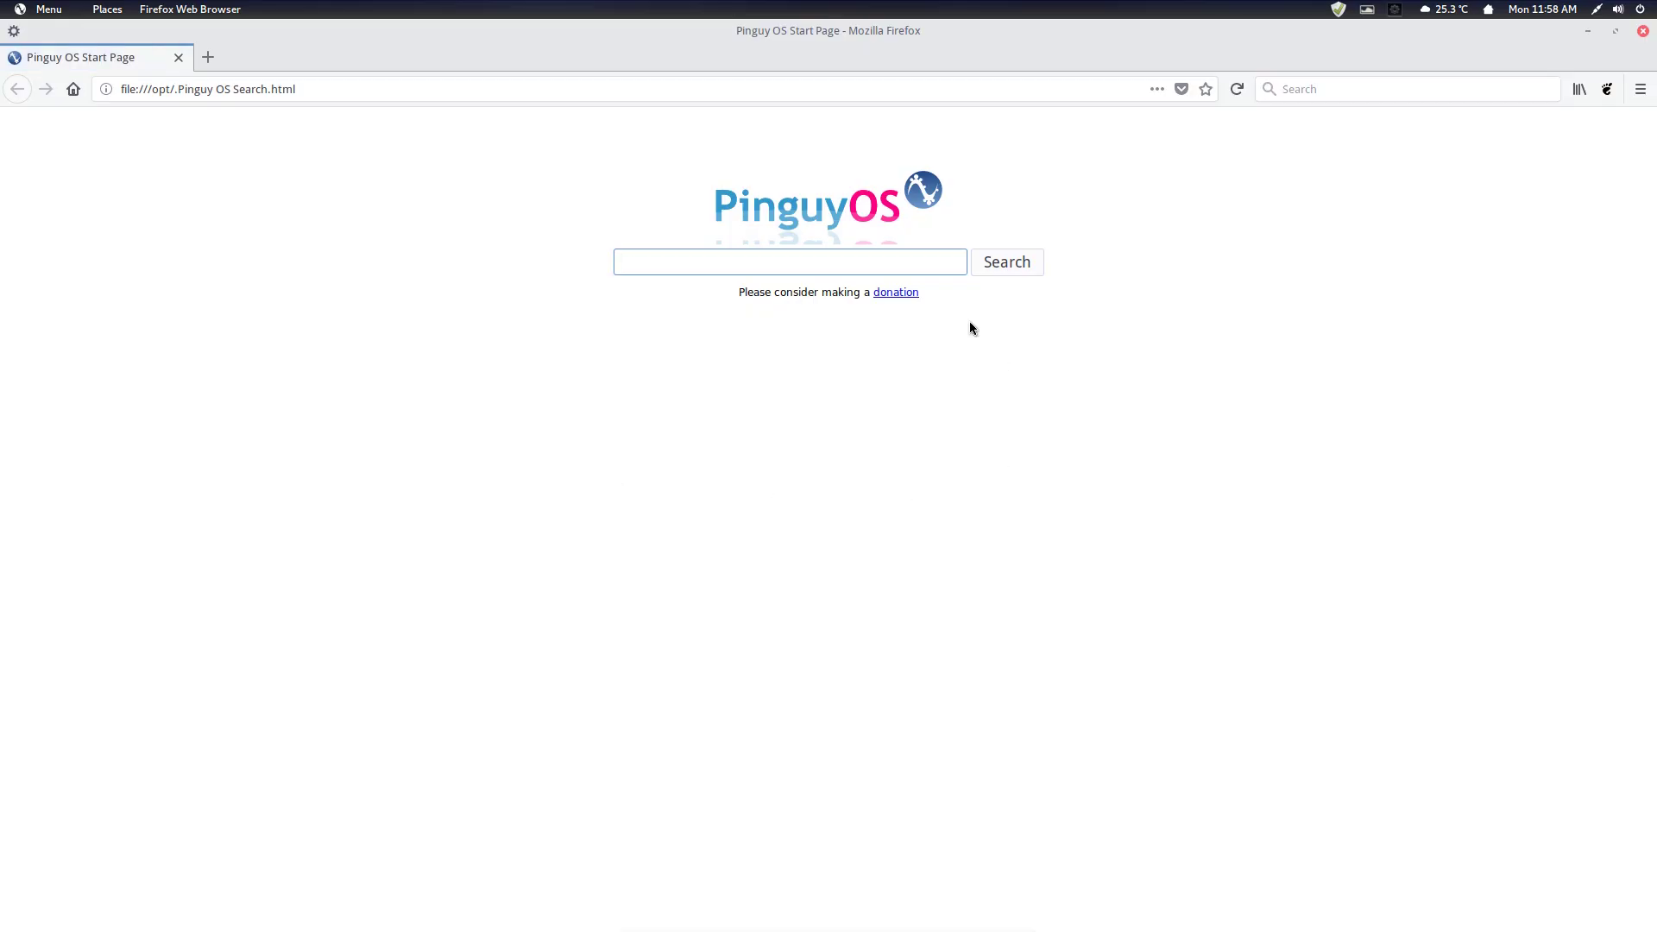
left_click(368, 89)
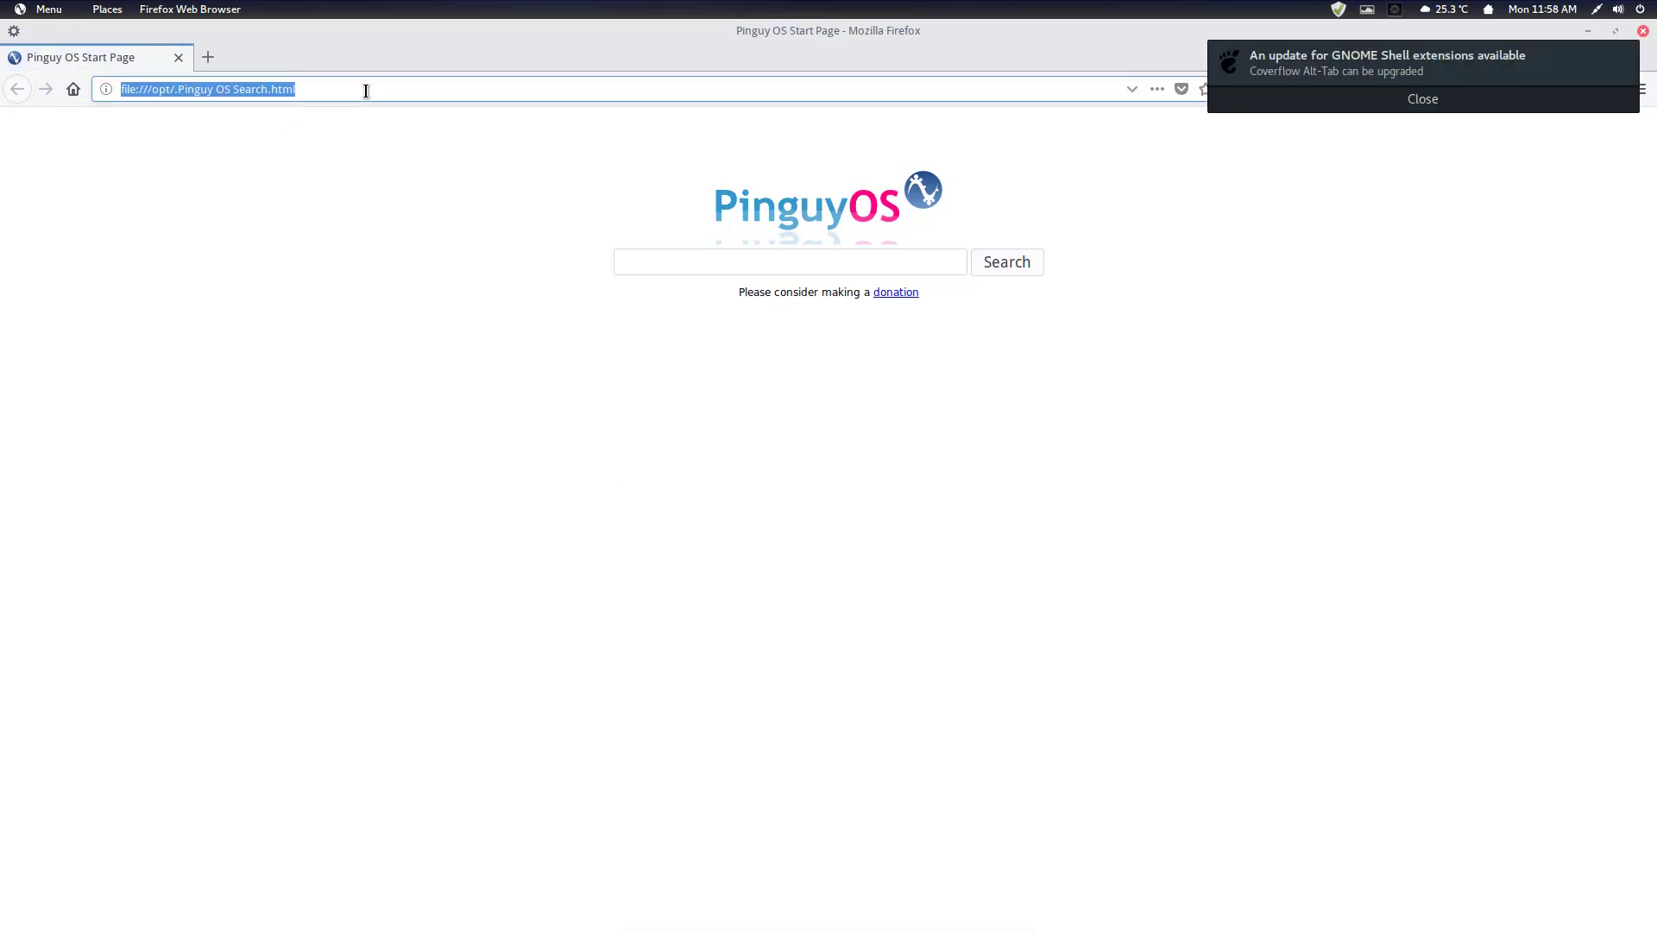
type("youtube")
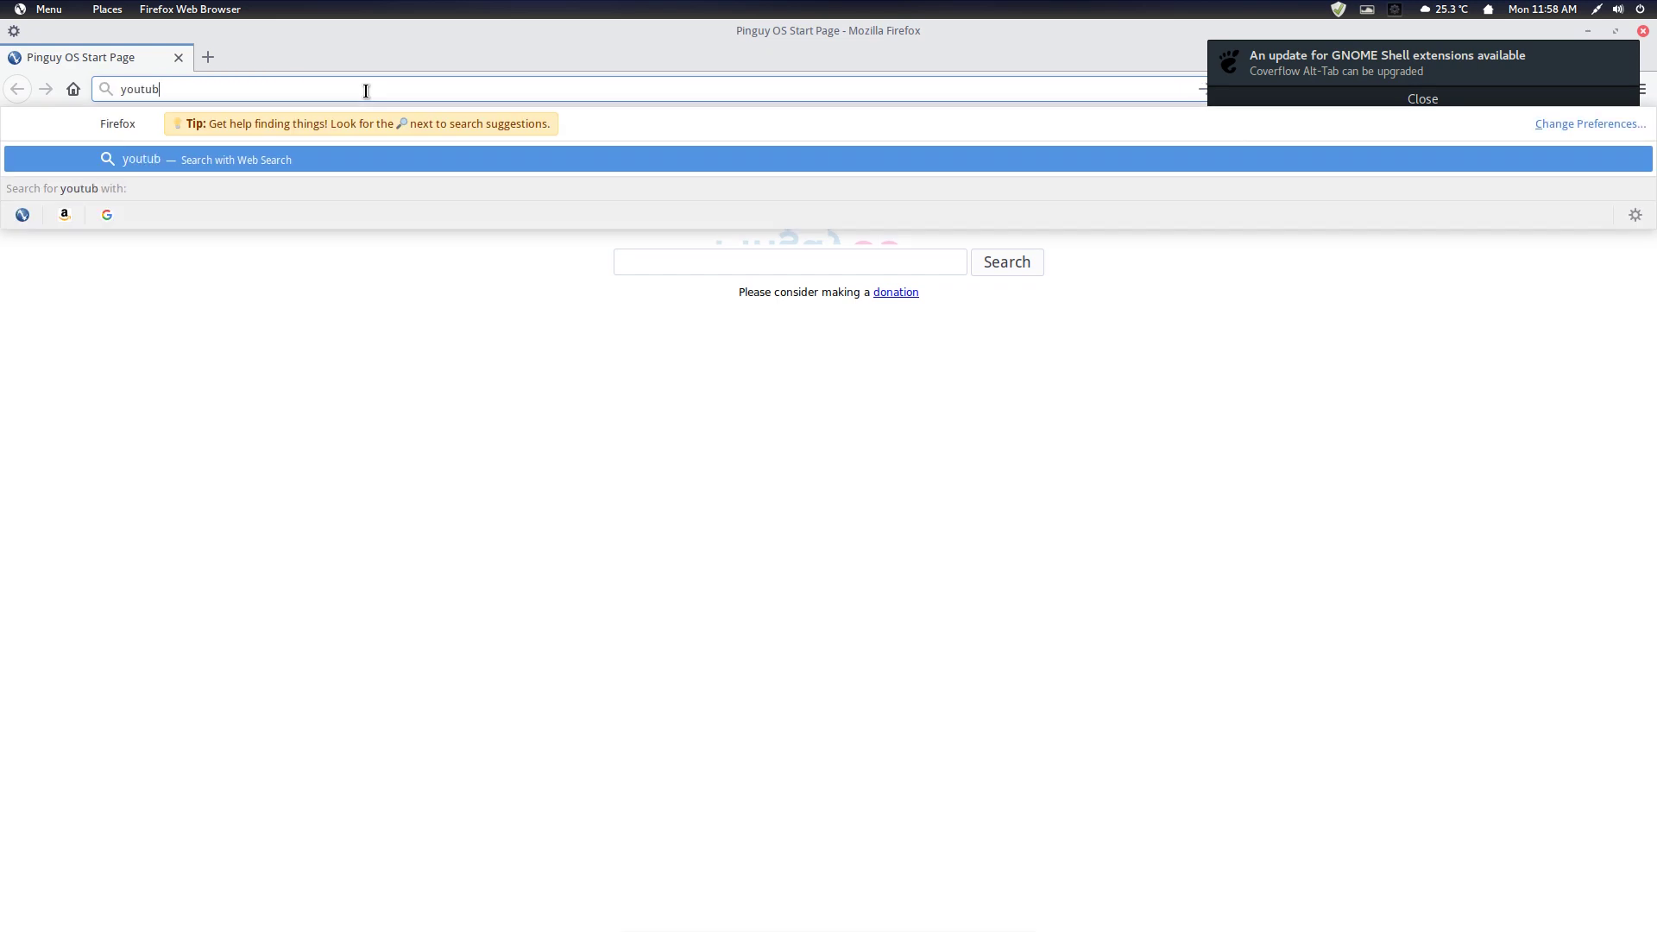
key("Return")
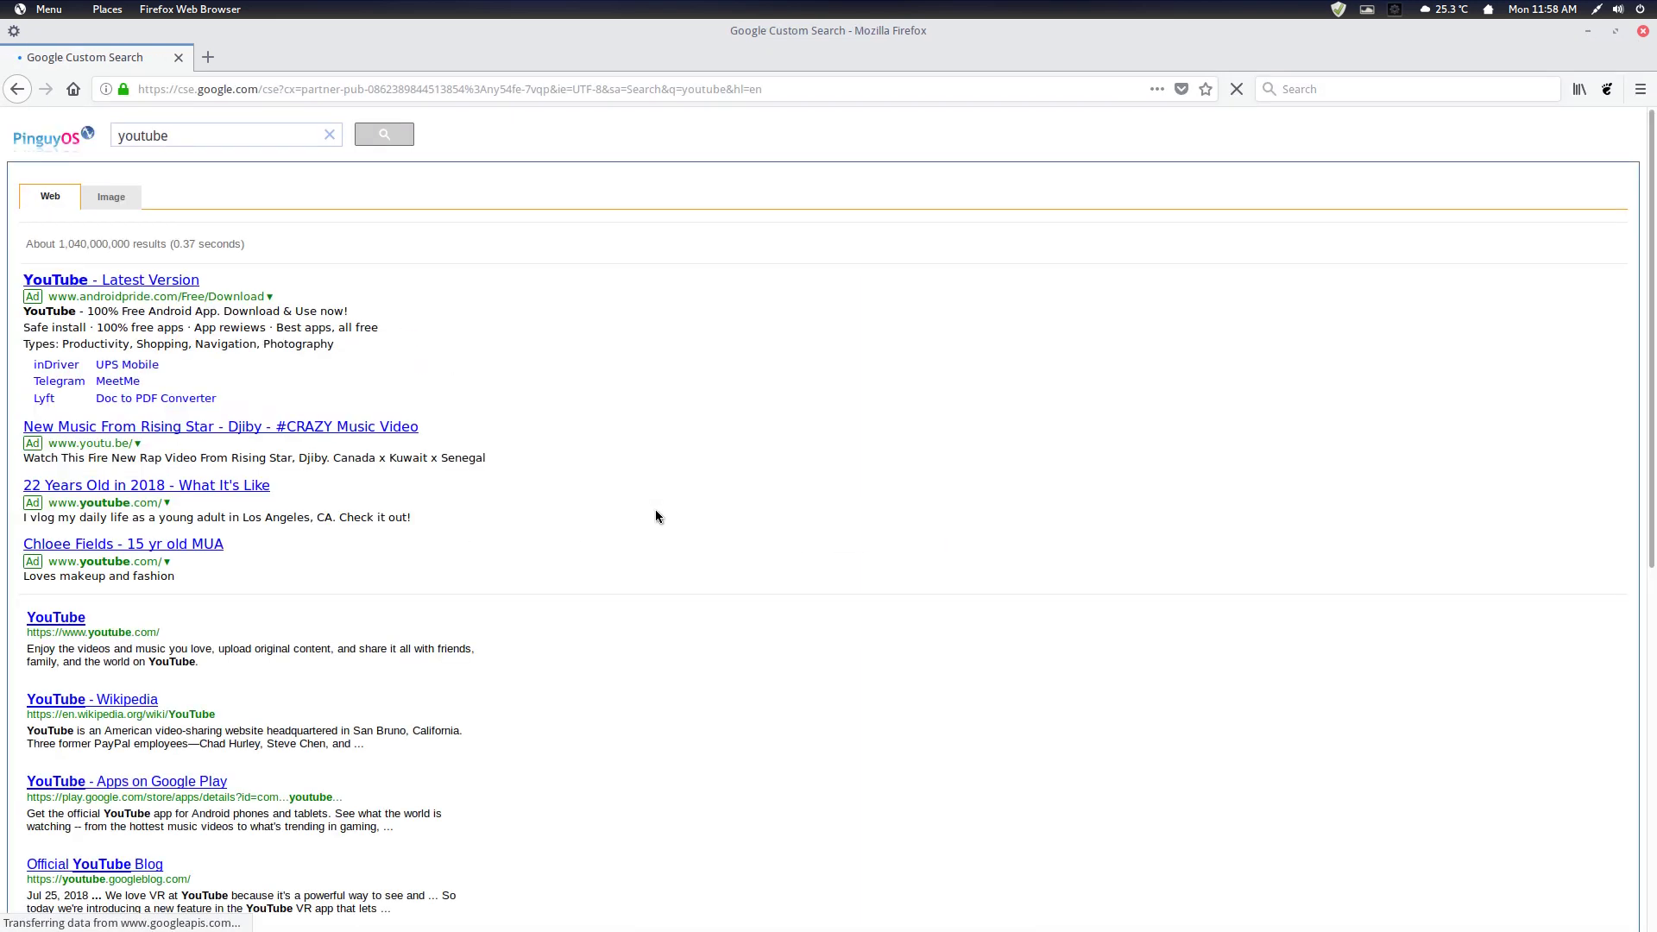
scroll(213, 617, "down", 5)
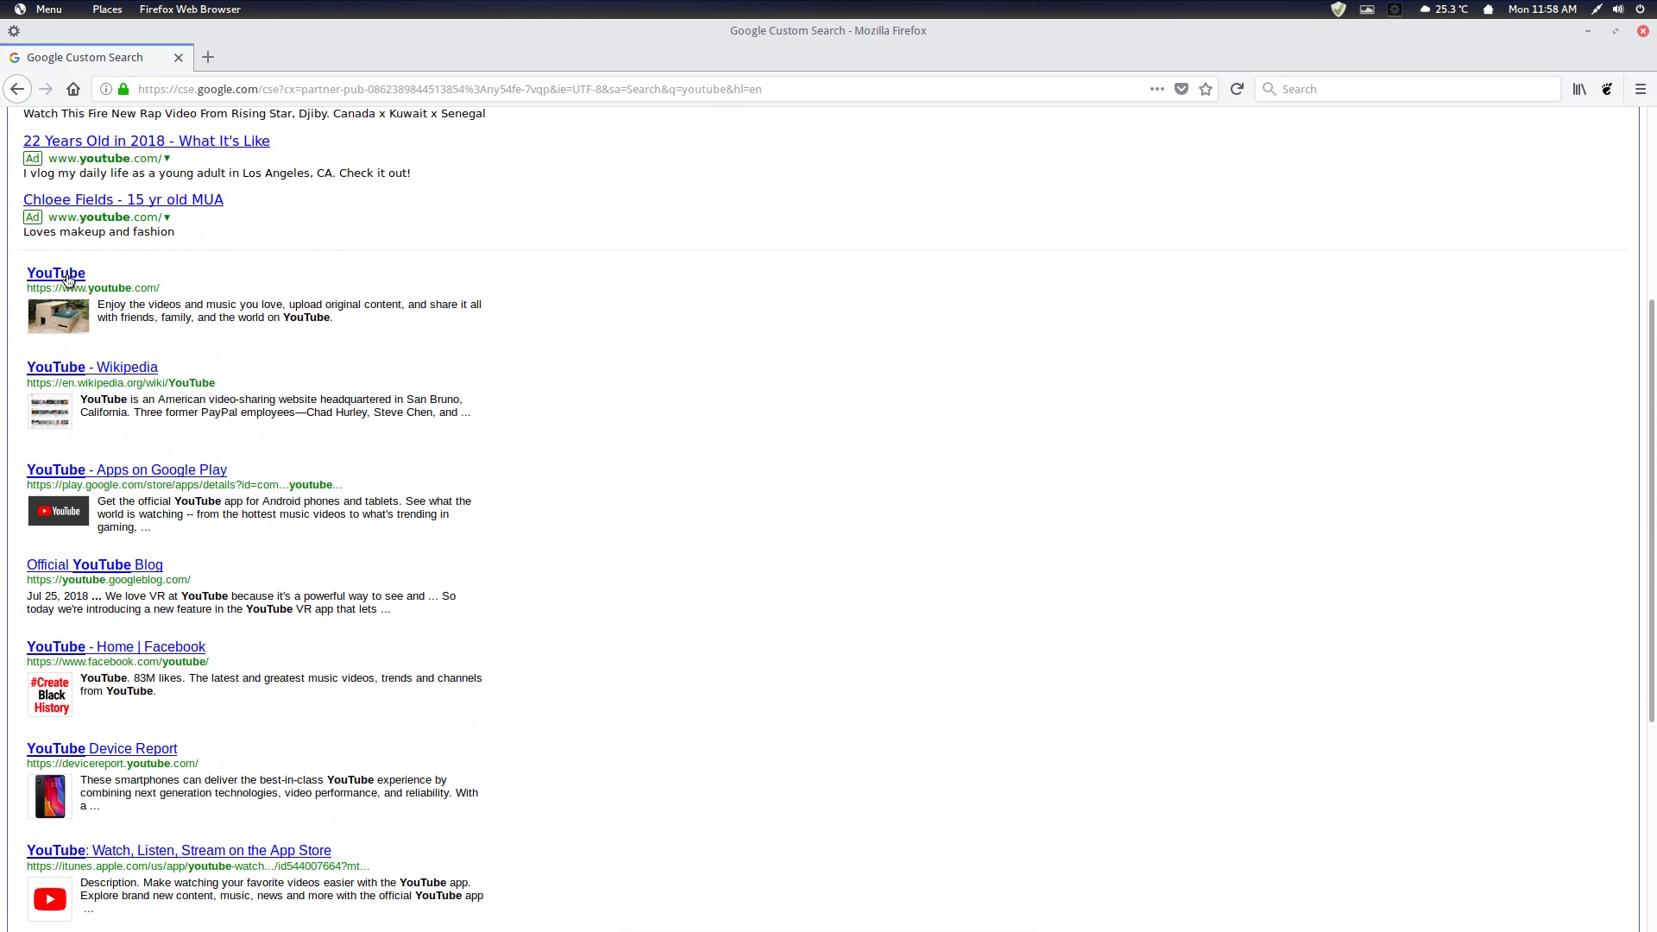
left_click(68, 282)
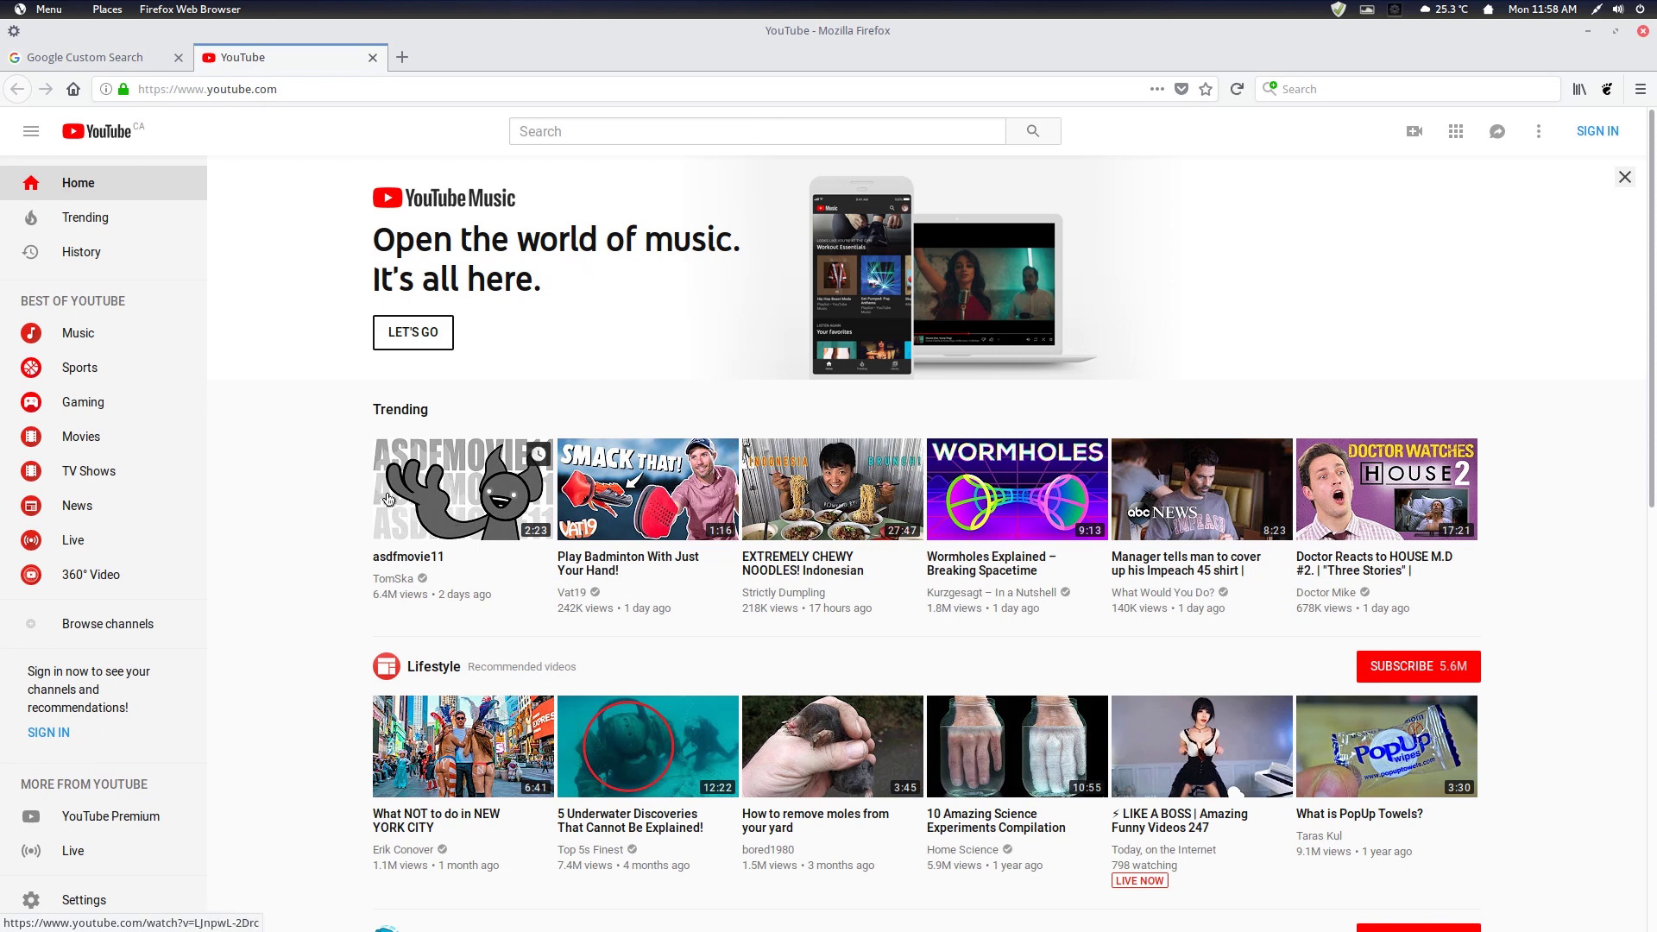
Play the trending video asdfmovie11, skip ahead to about 1:00, and close Firefox with all its tabs
left_click(395, 548)
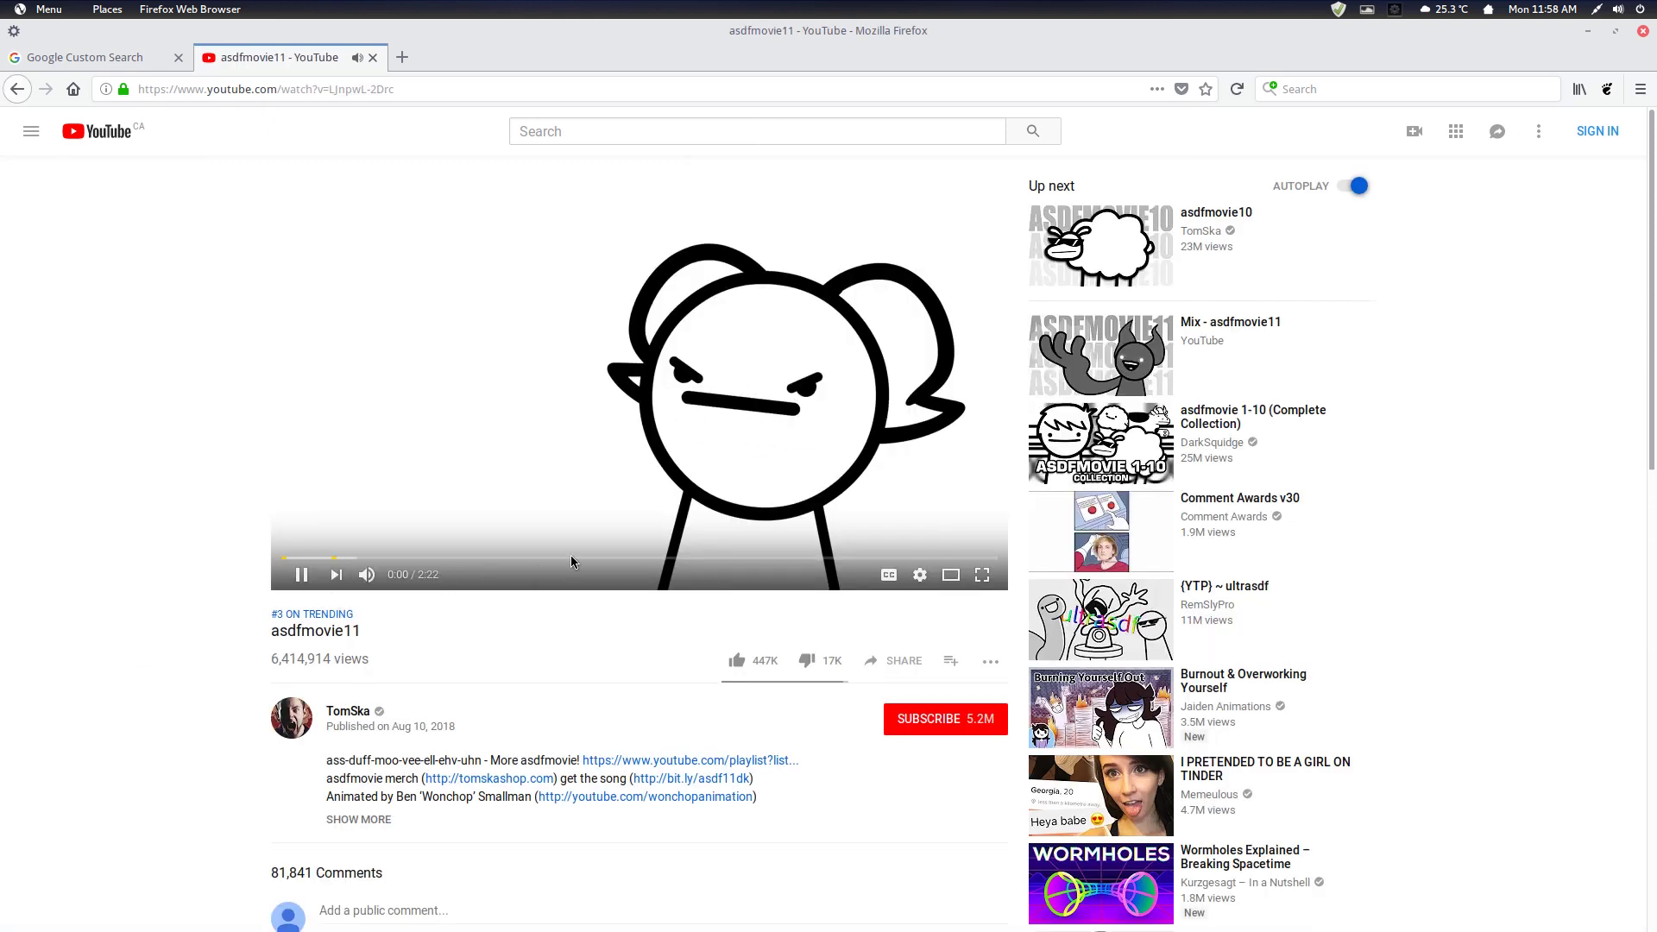
left_click(577, 560)
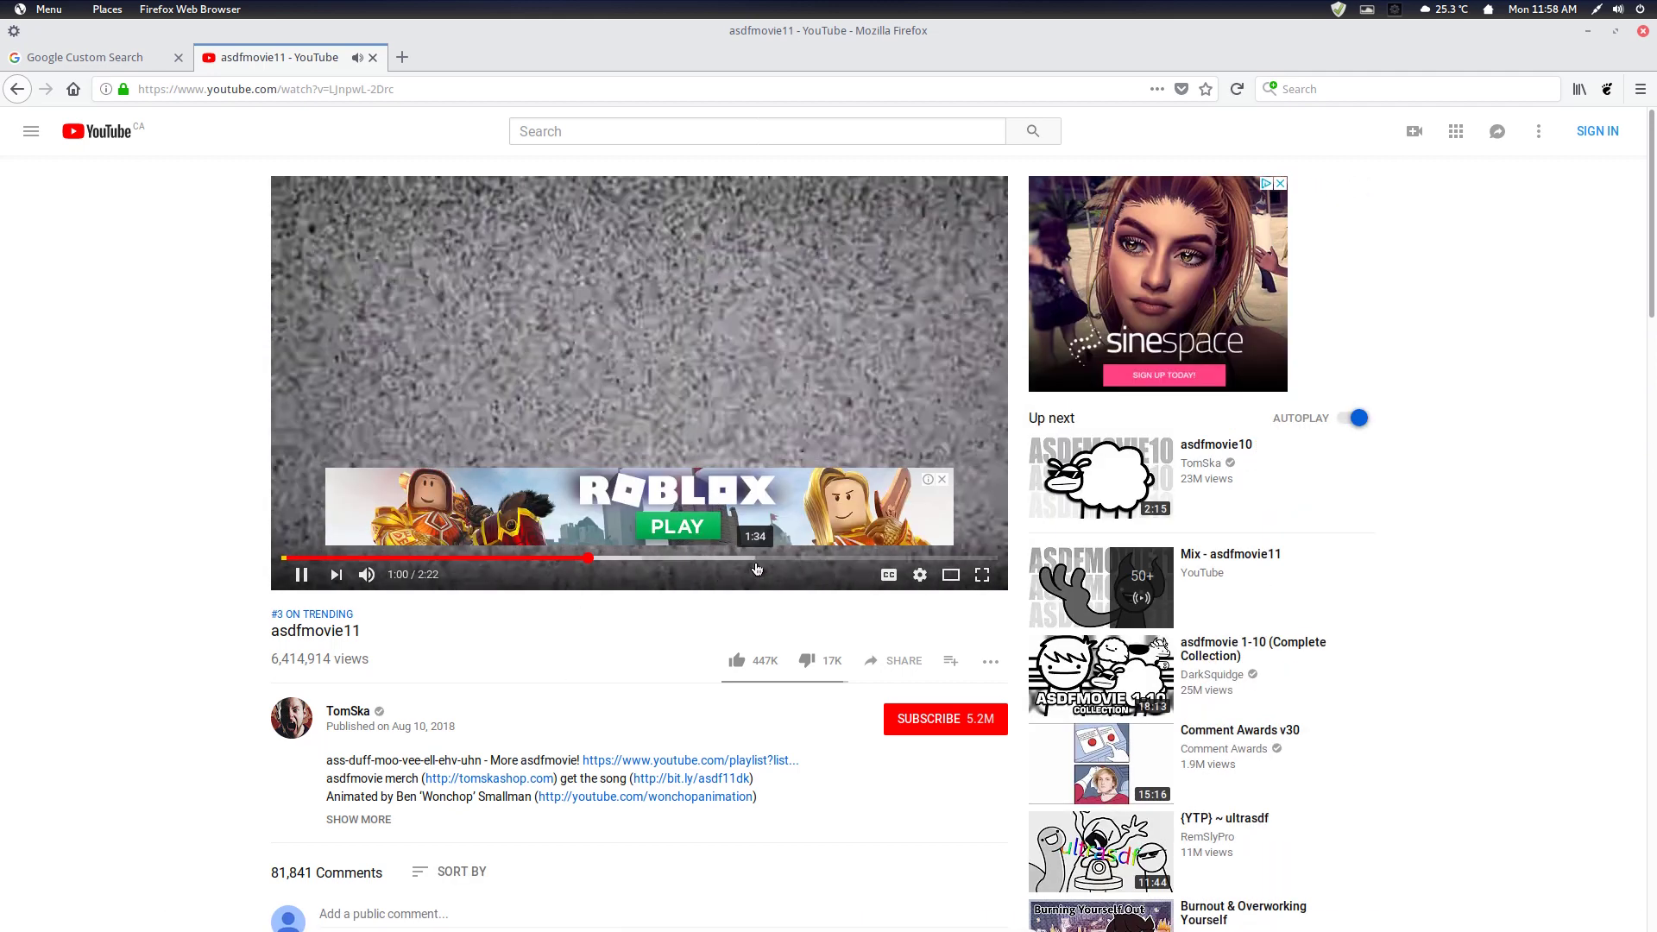
left_click(1643, 31)
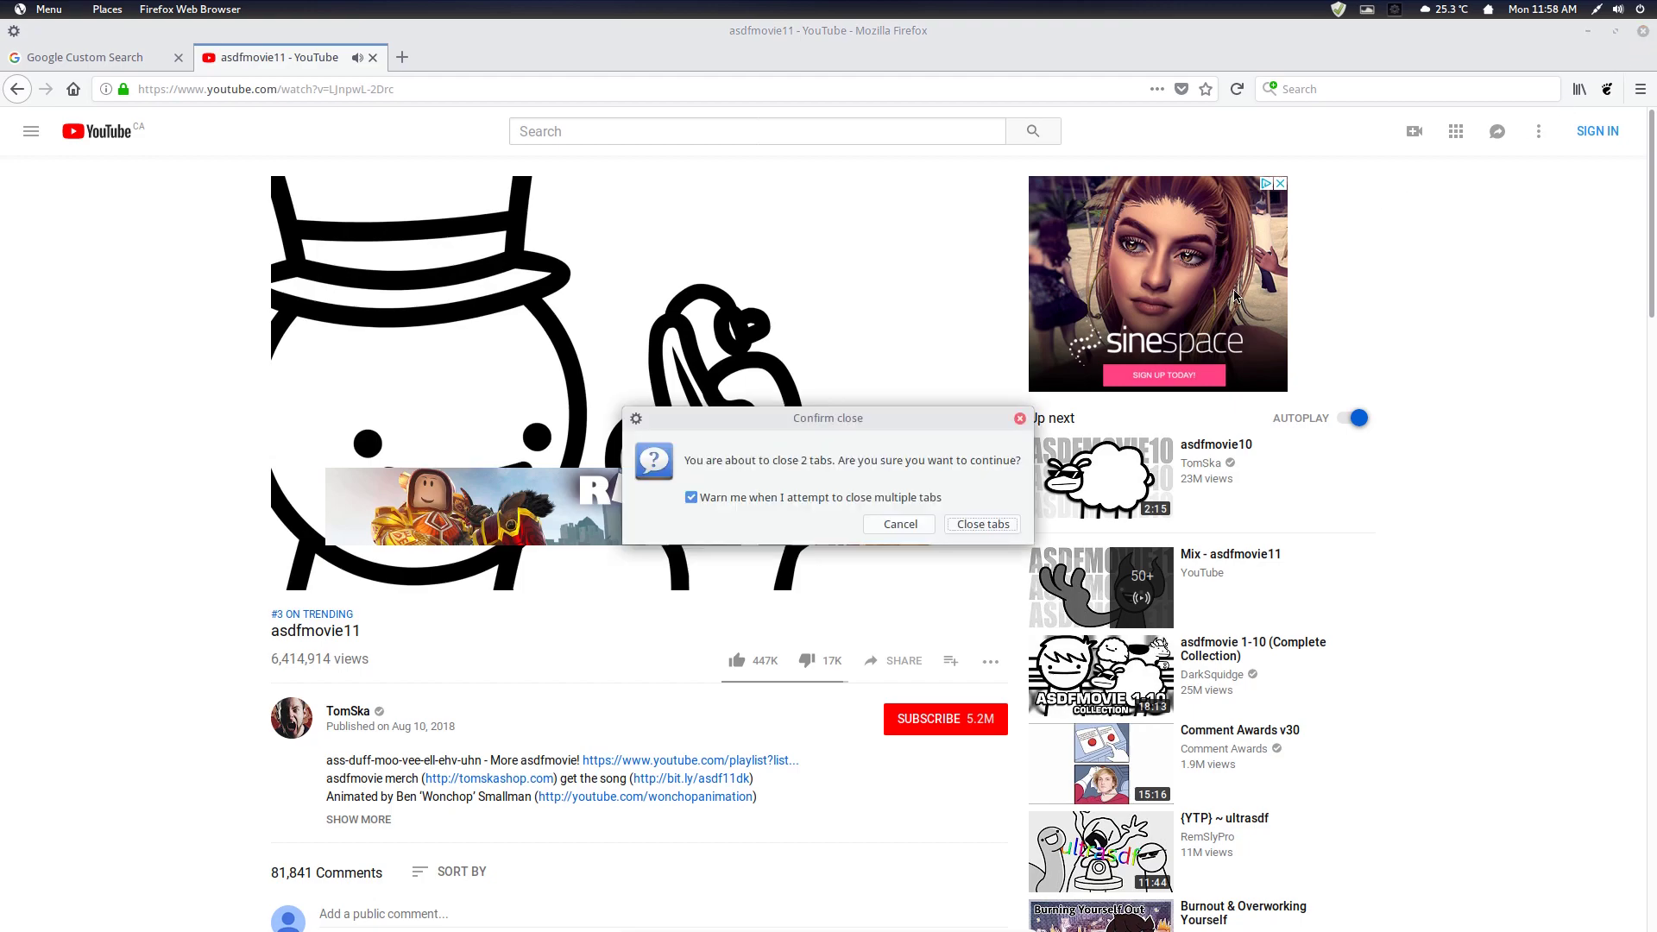
left_click(958, 525)
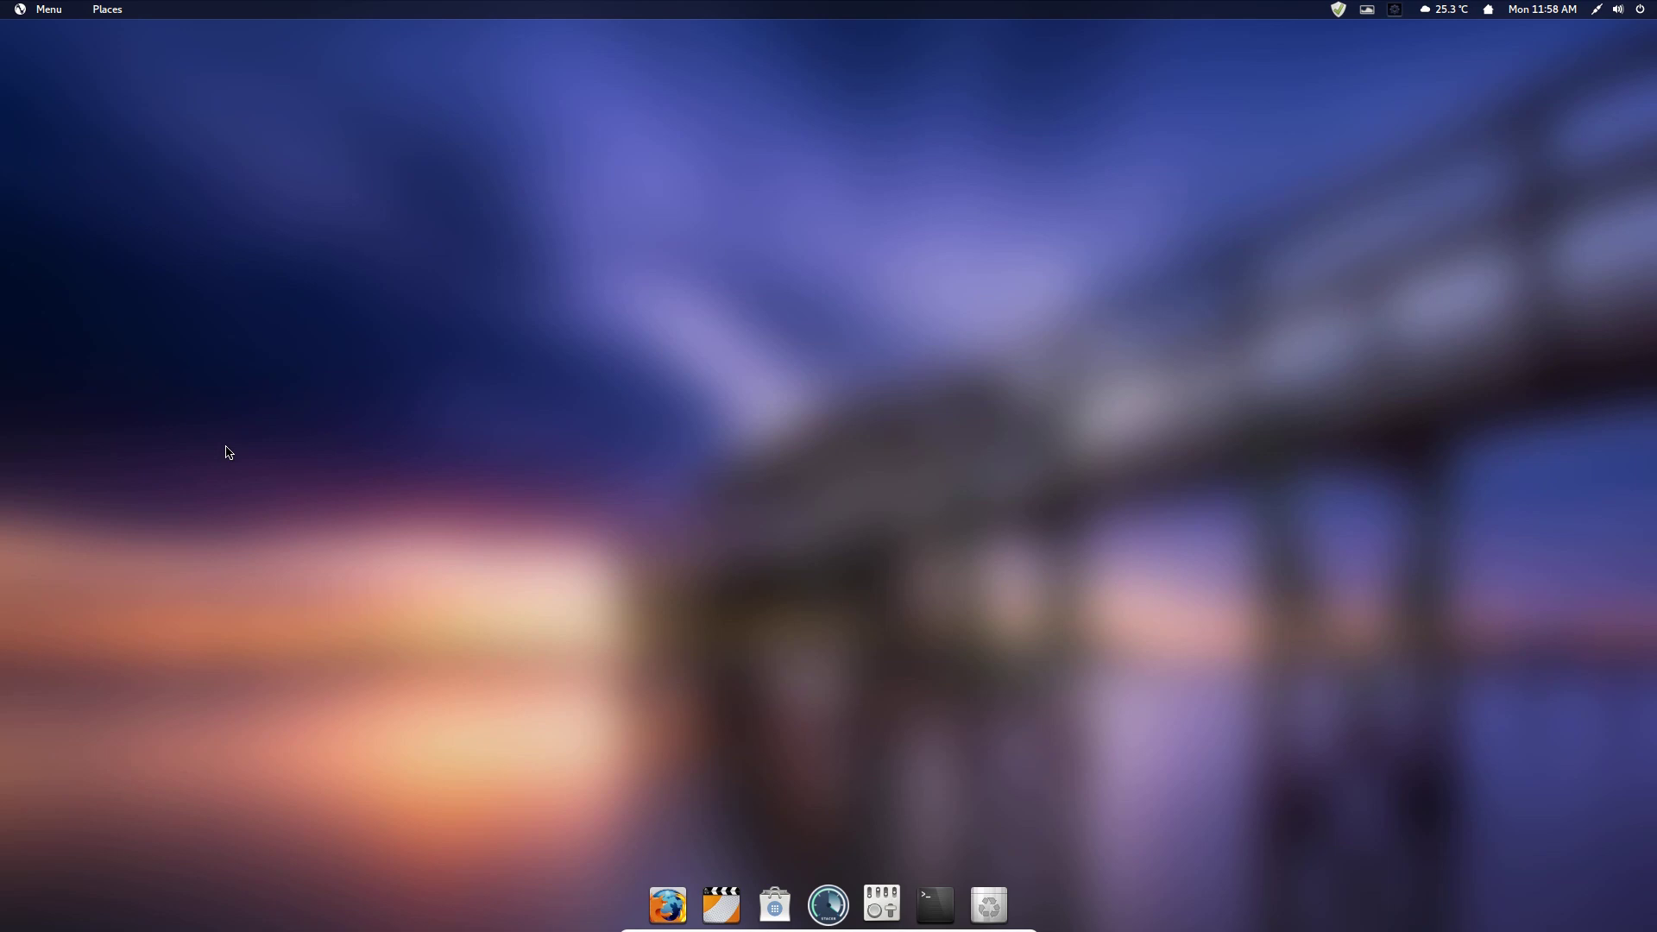
Look over the list of Places and open the Home folder in the file manager
left_click(108, 10)
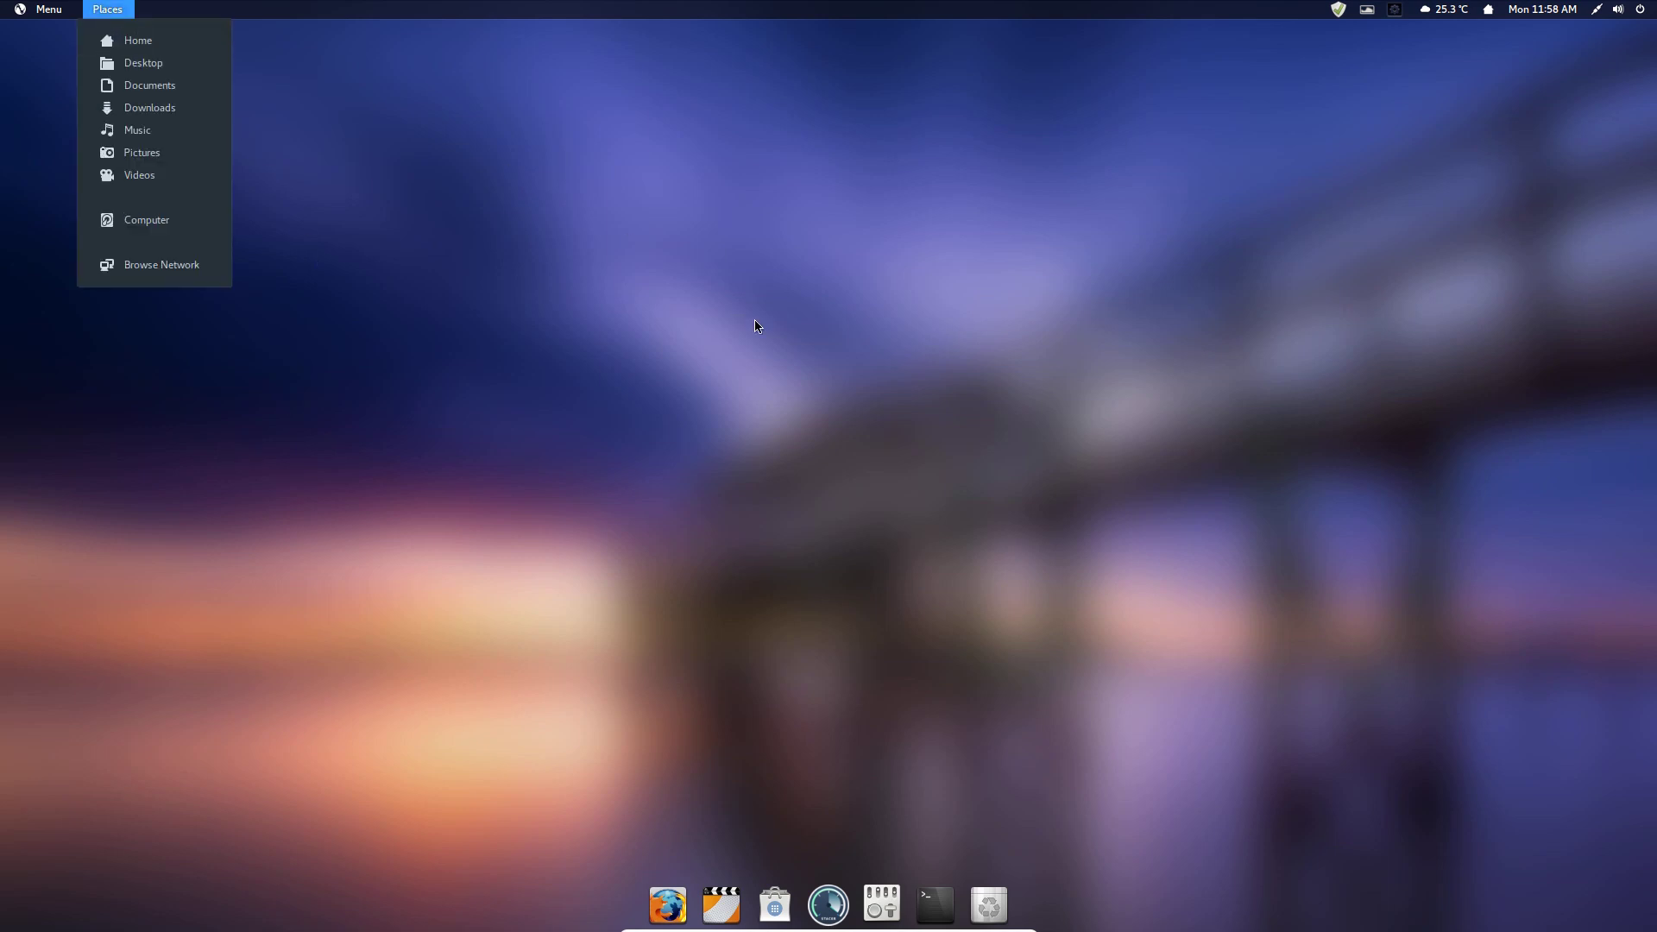
left_click(789, 347)
left_click(122, 18)
left_click(126, 43)
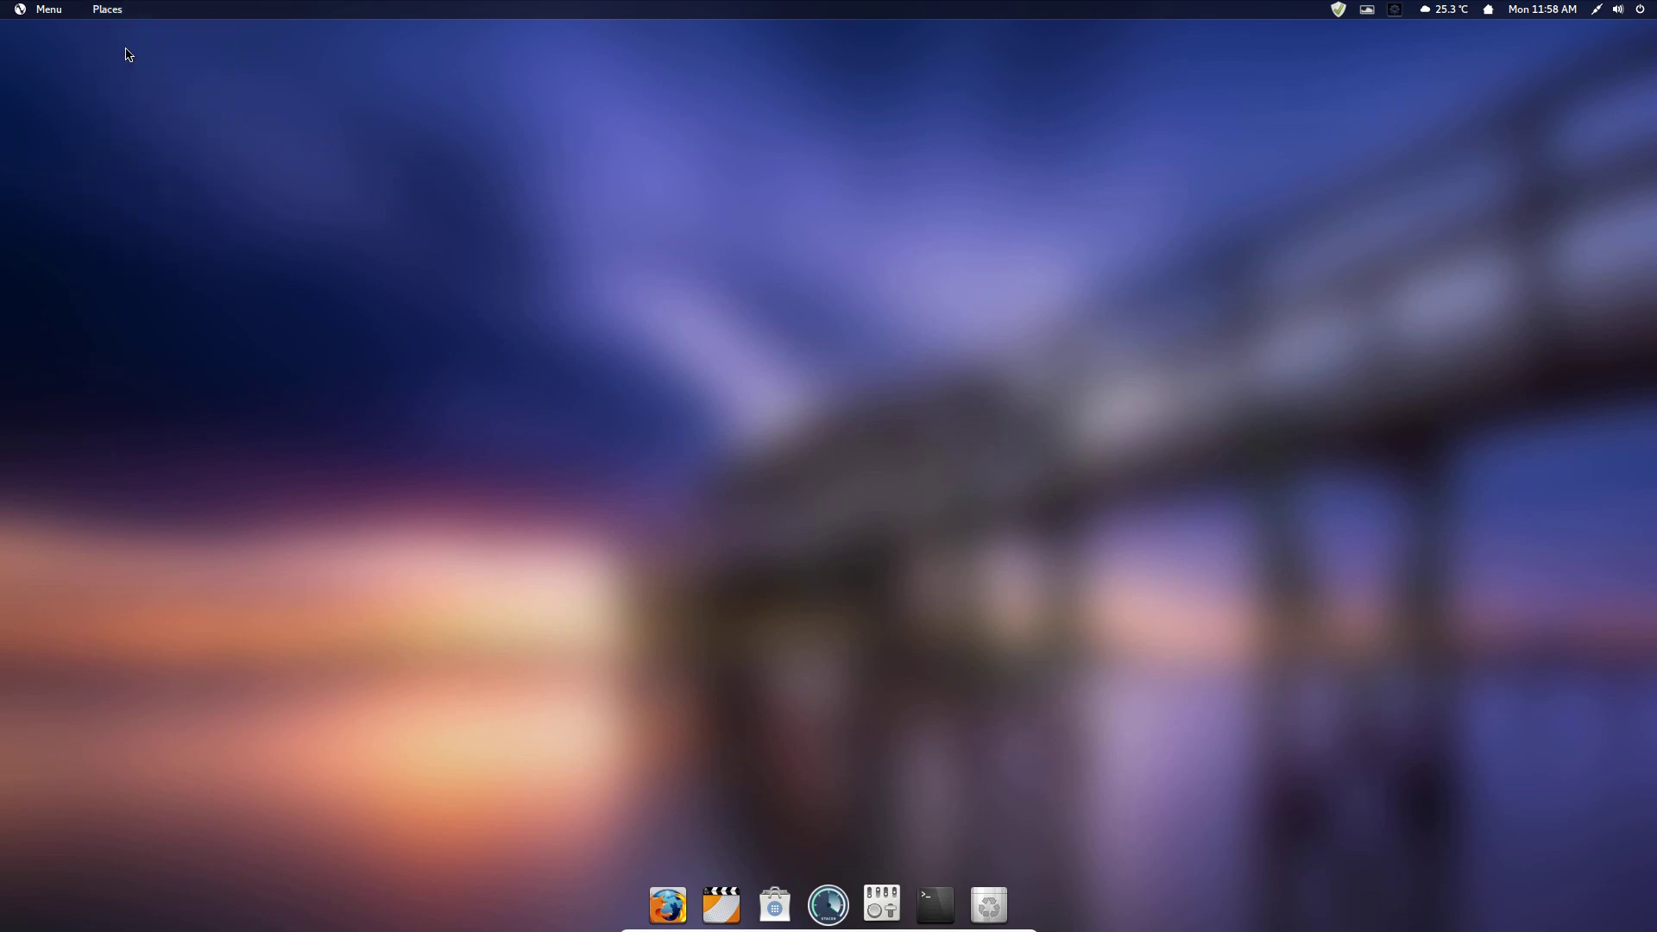
left_click(872, 485)
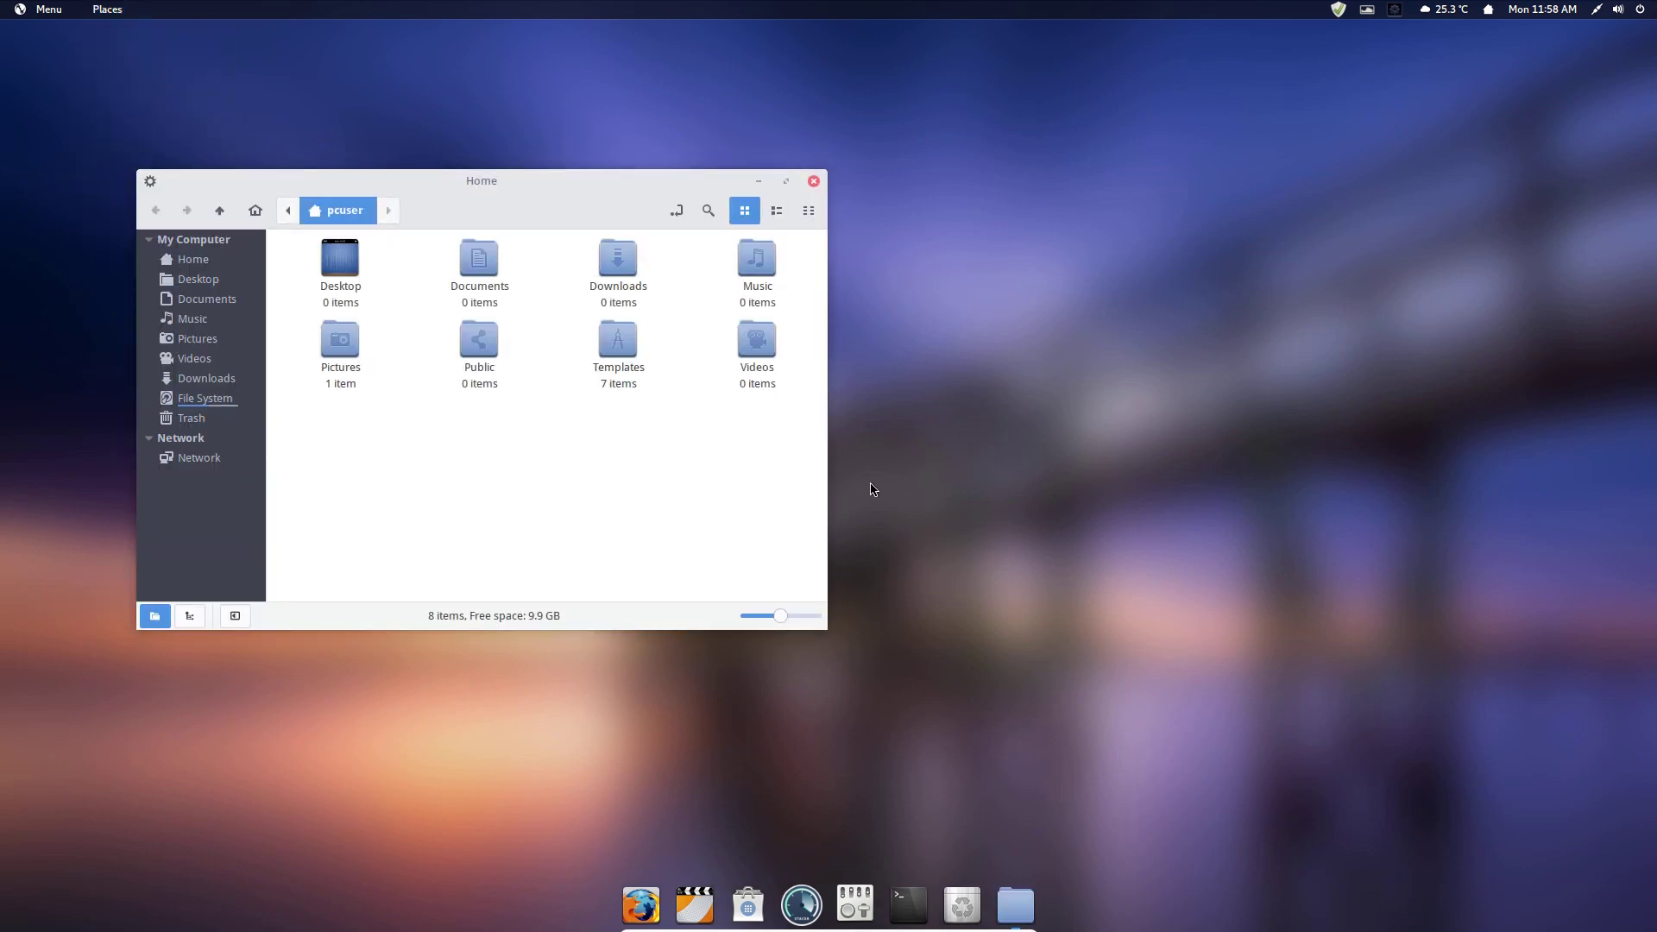
left_click(729, 403)
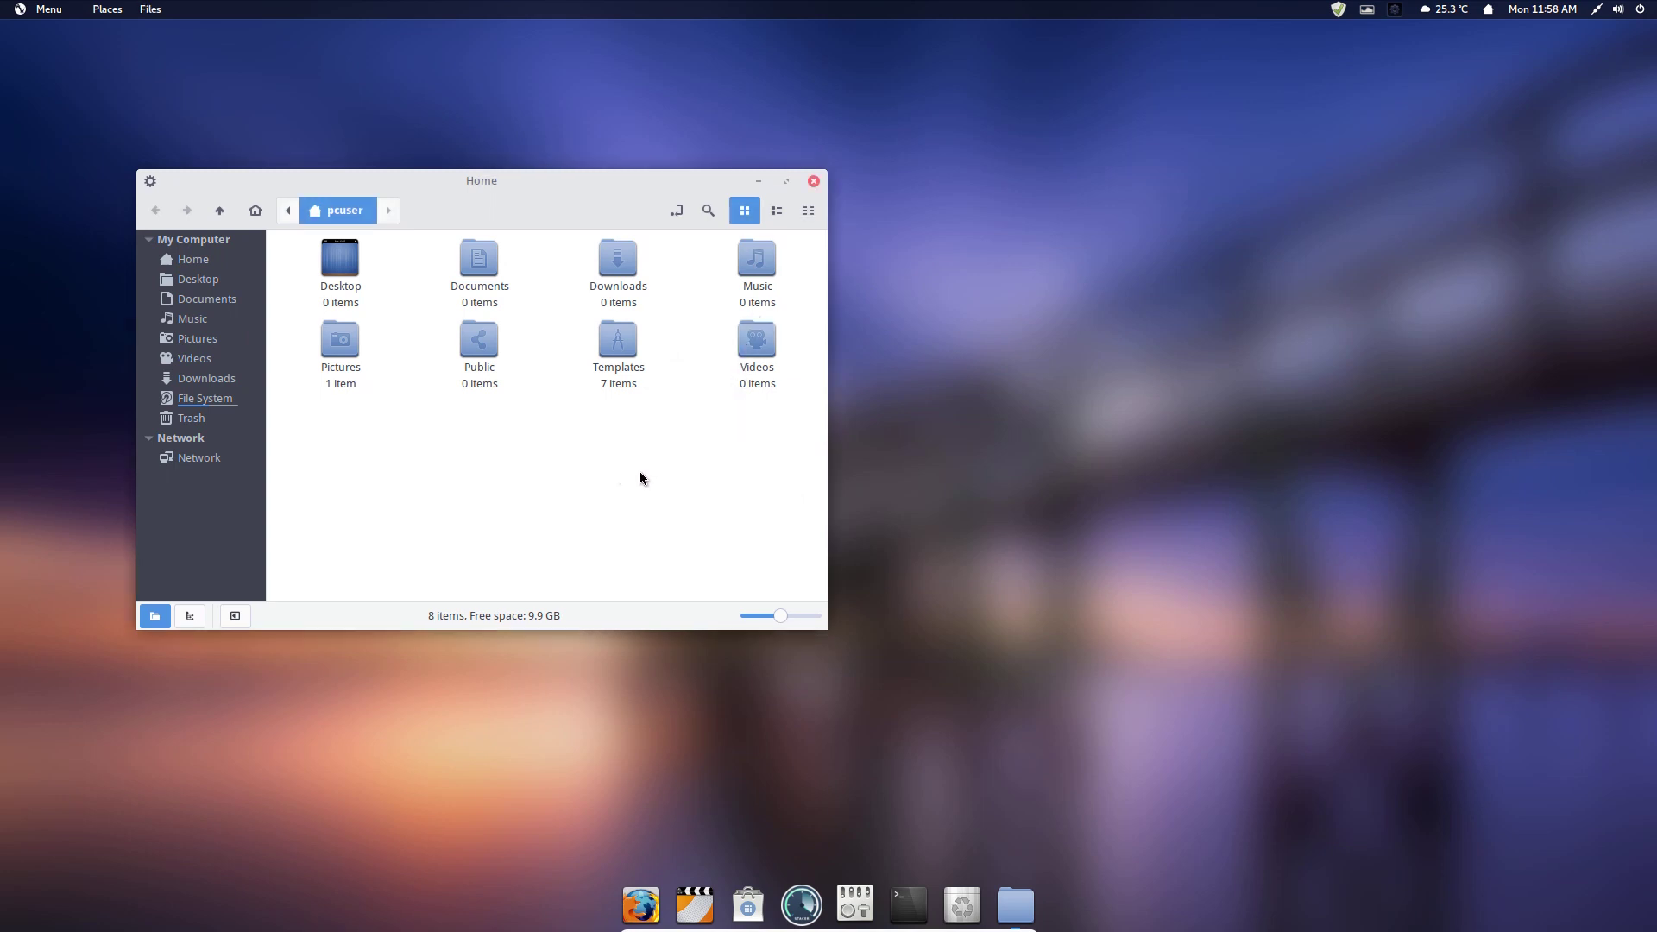
Inspect the Home window's control options and the folder's context options, and close the file manager
left_click(151, 181)
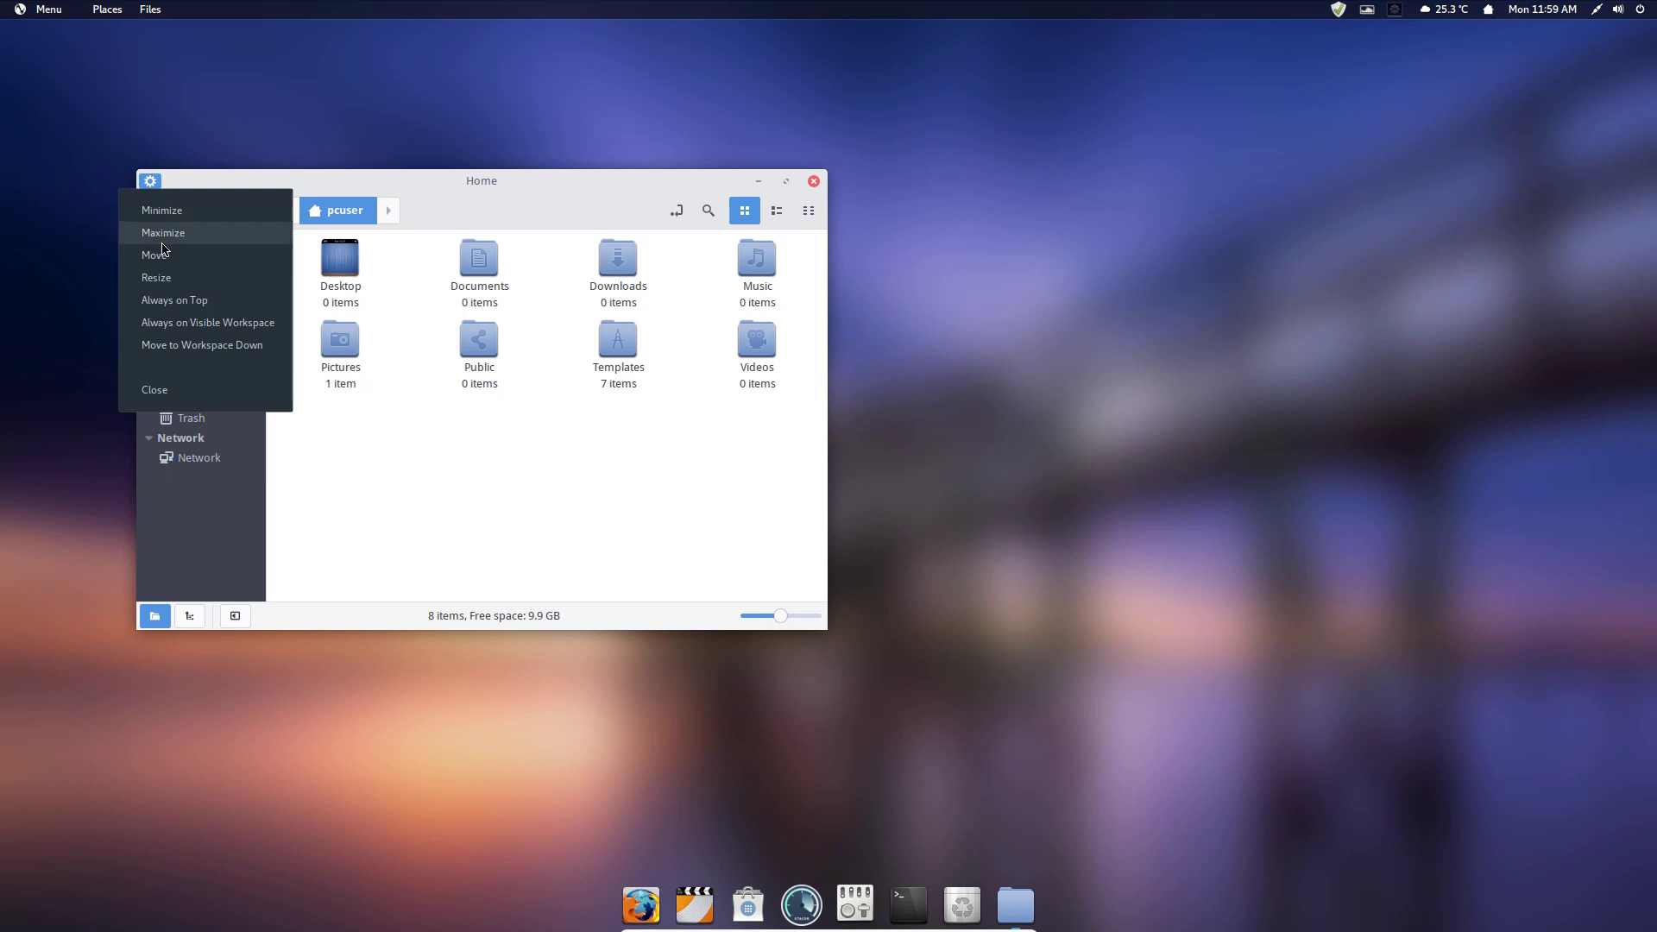
left_click(544, 205)
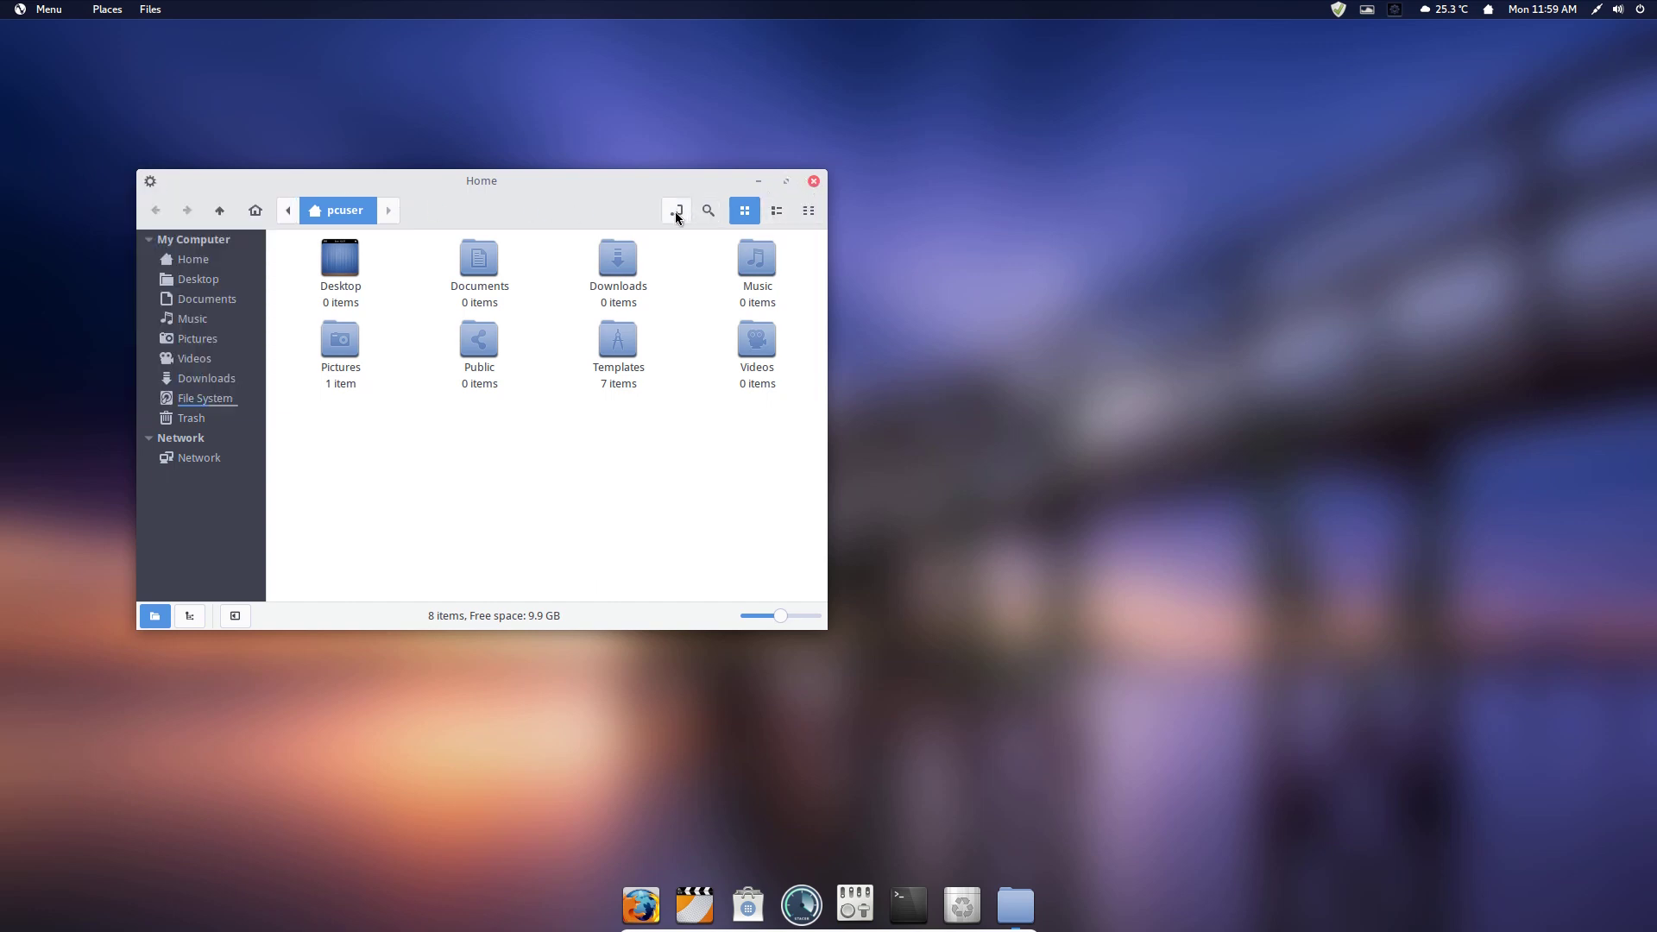
right_click(652, 438)
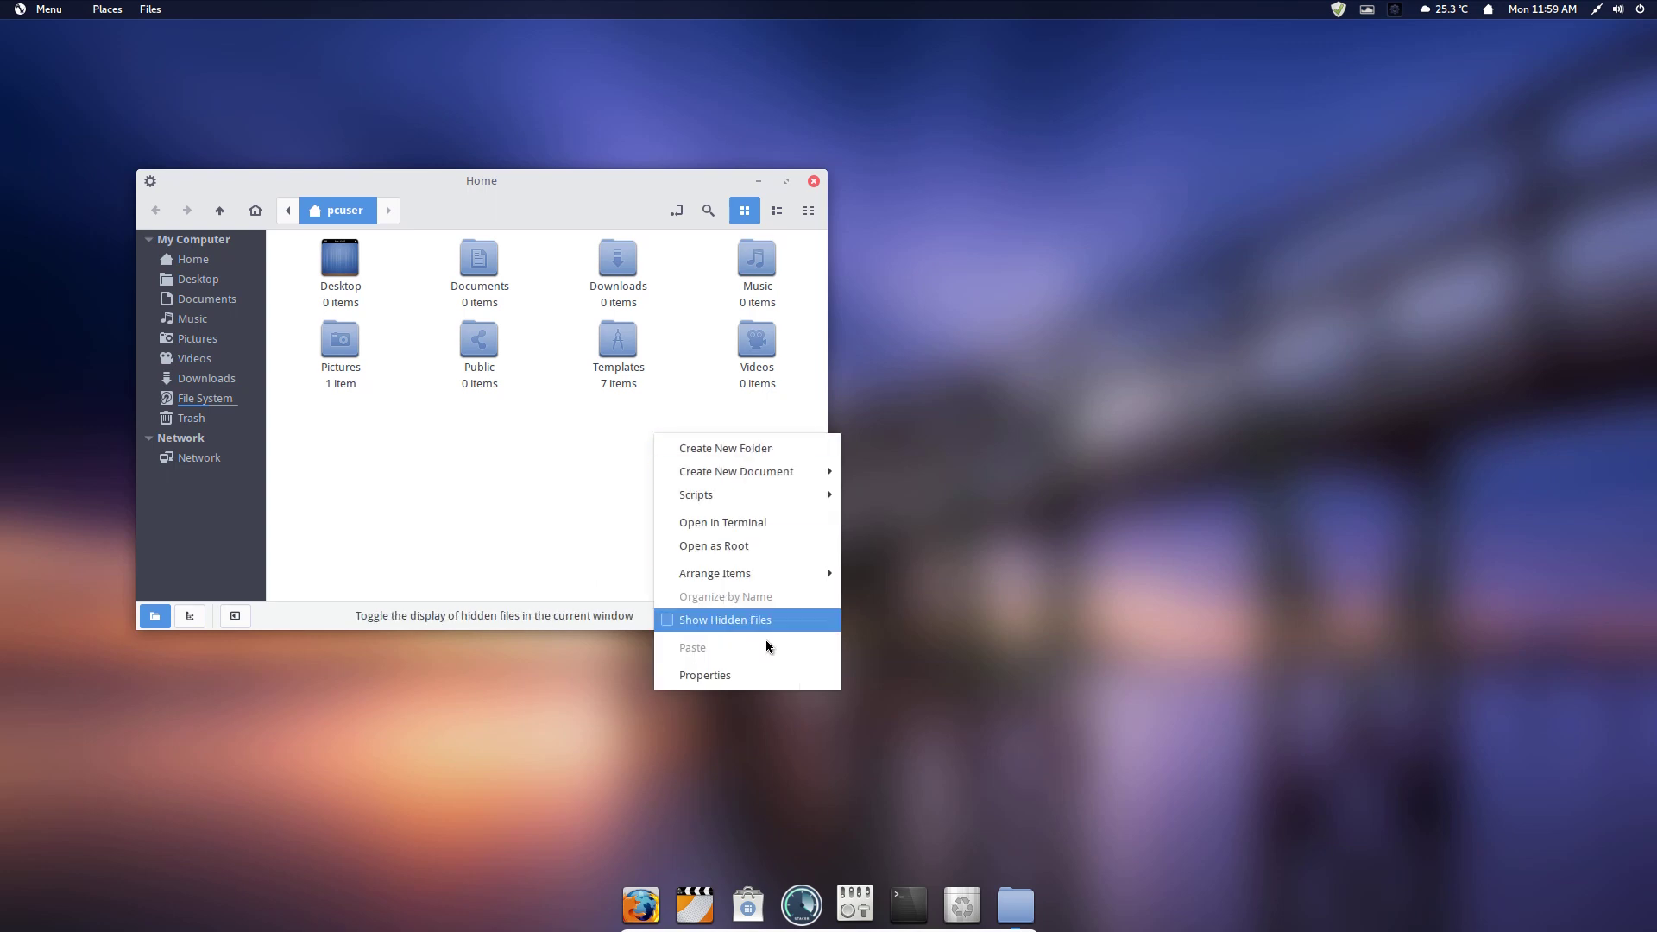
left_click(599, 407)
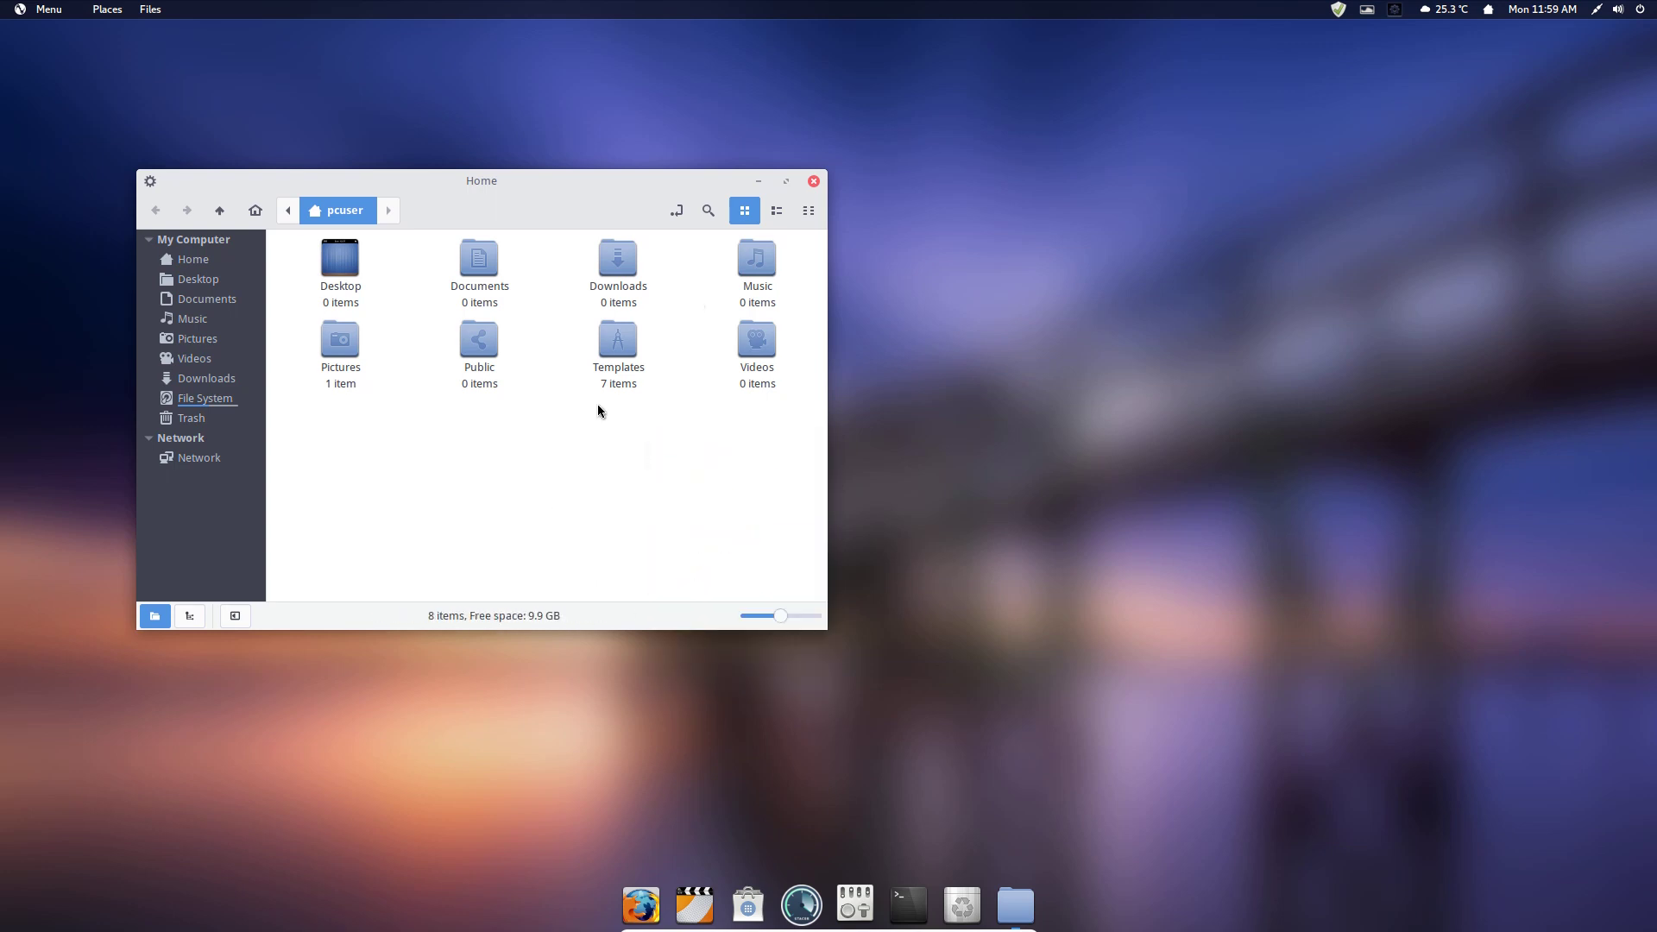
left_click(814, 180)
Open the Computer location, look through the root file system's folders, and close the window
left_click(119, 12)
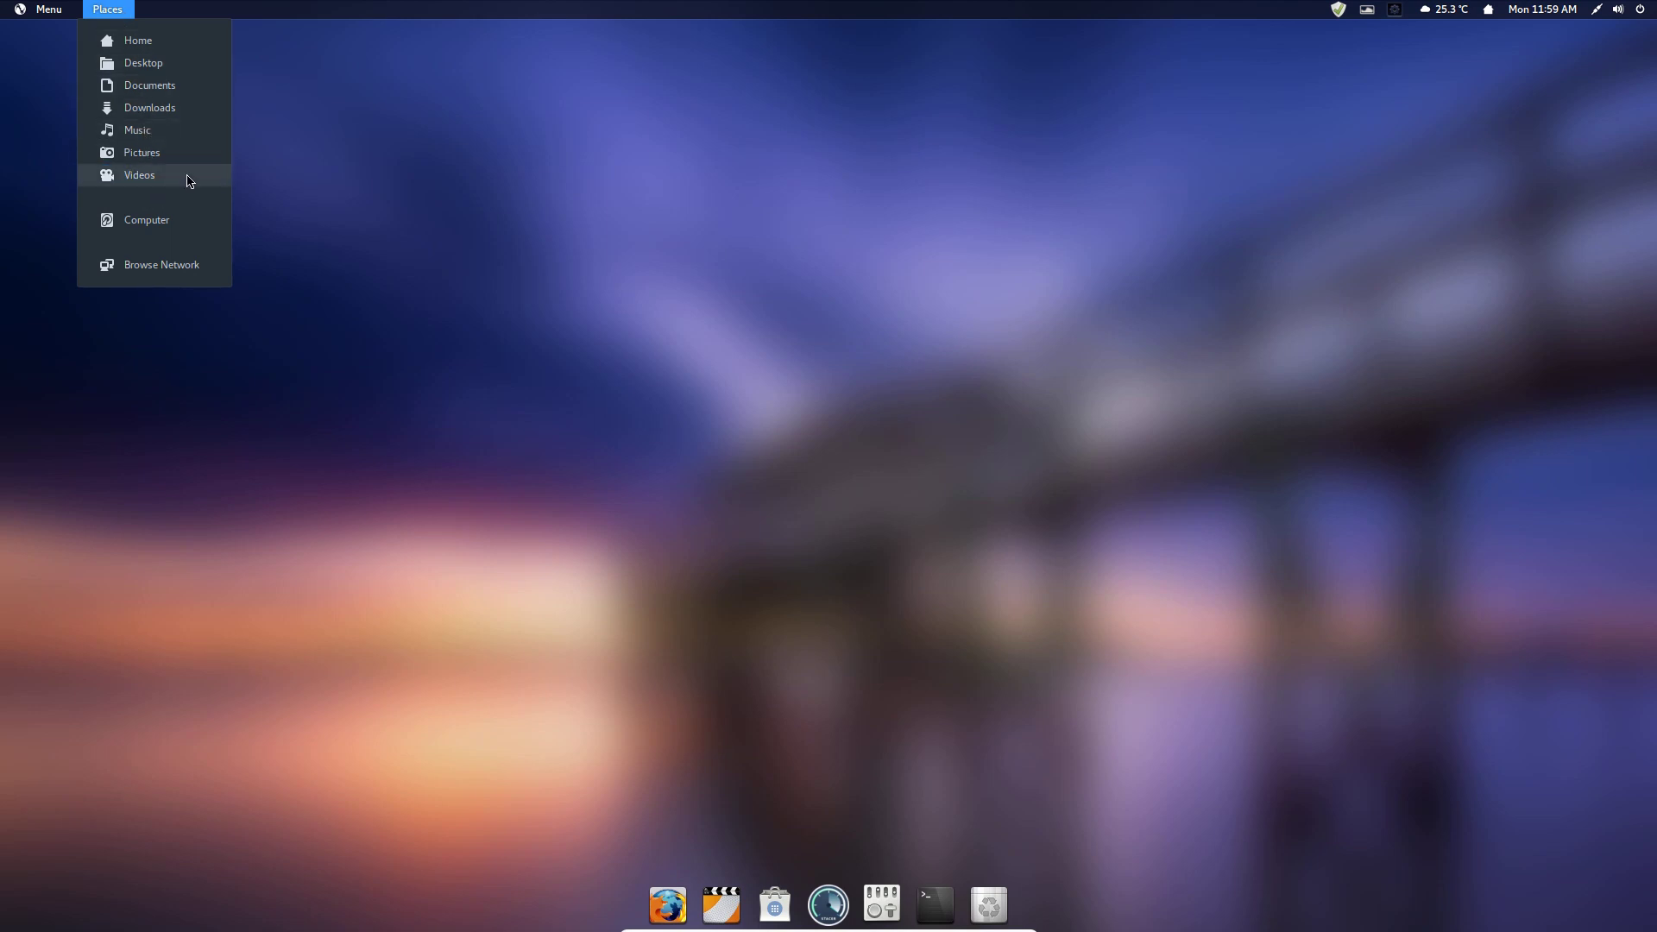
left_click(189, 230)
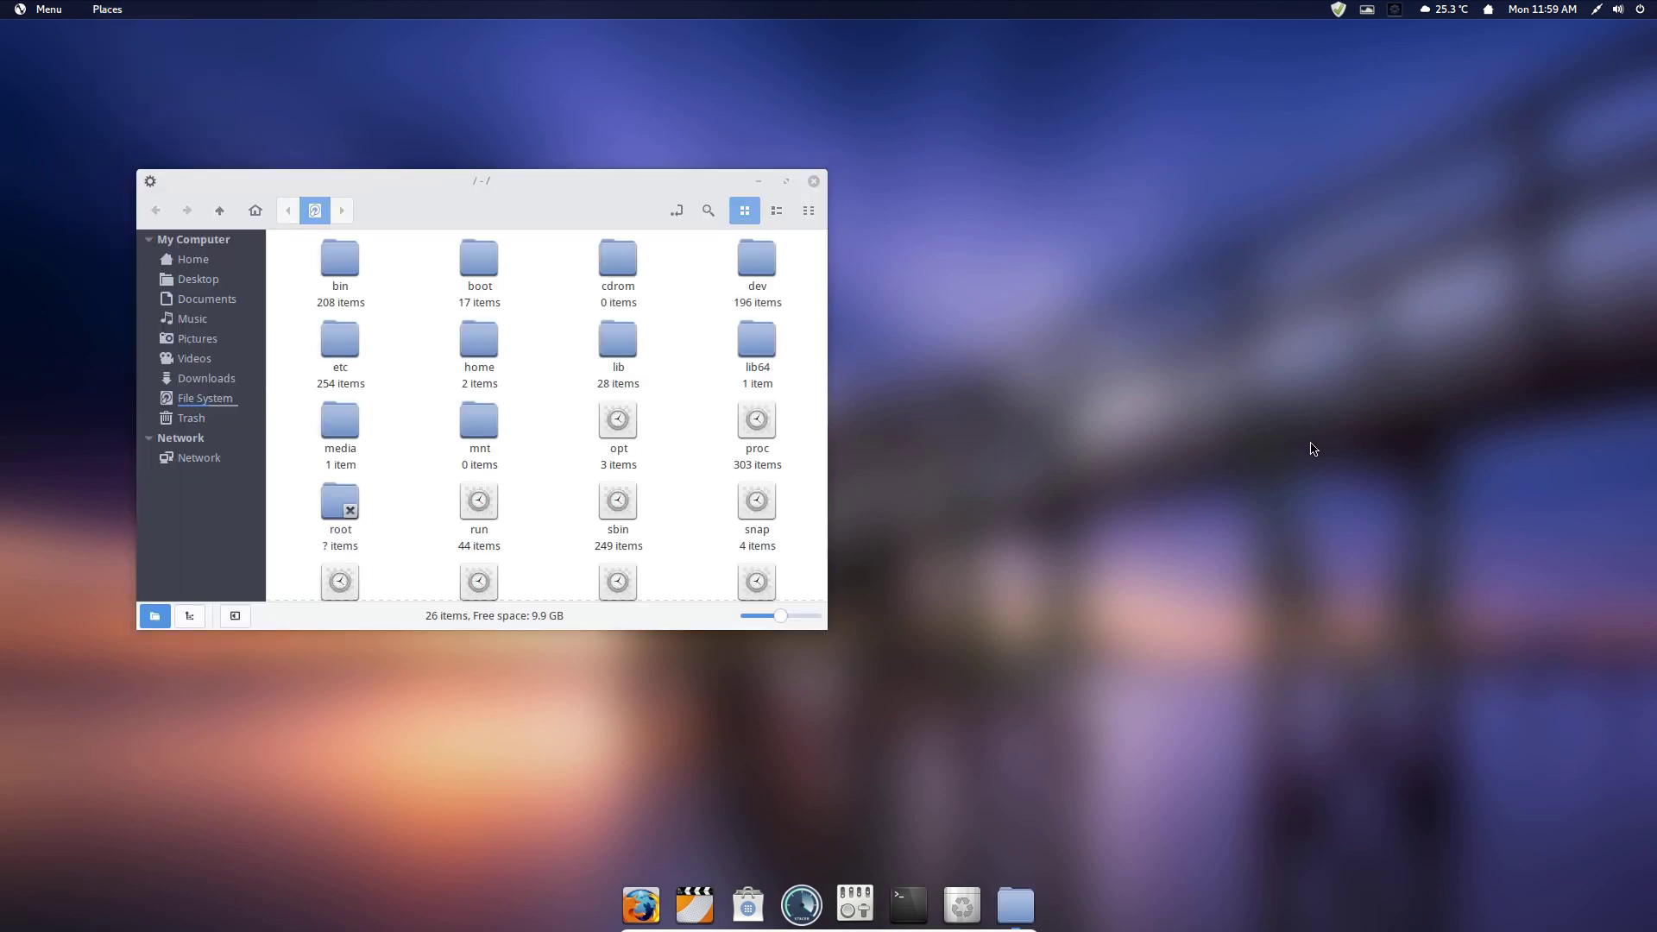
scroll(623, 354, "down", 3)
scroll(620, 354, "up", 3)
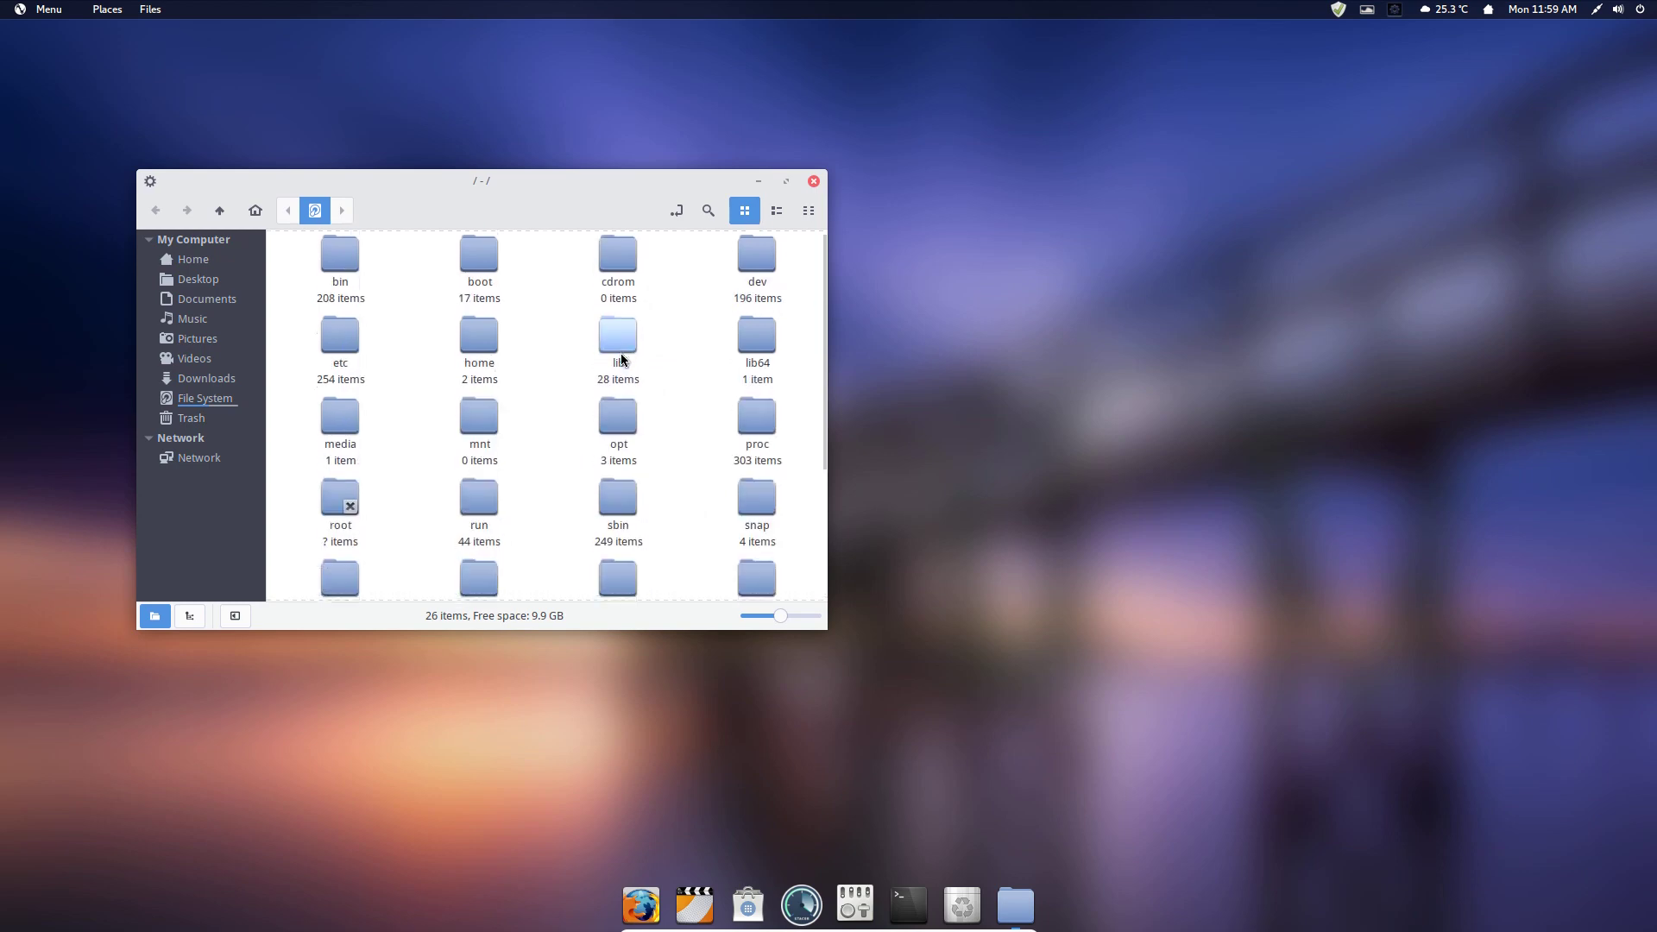
left_click(813, 181)
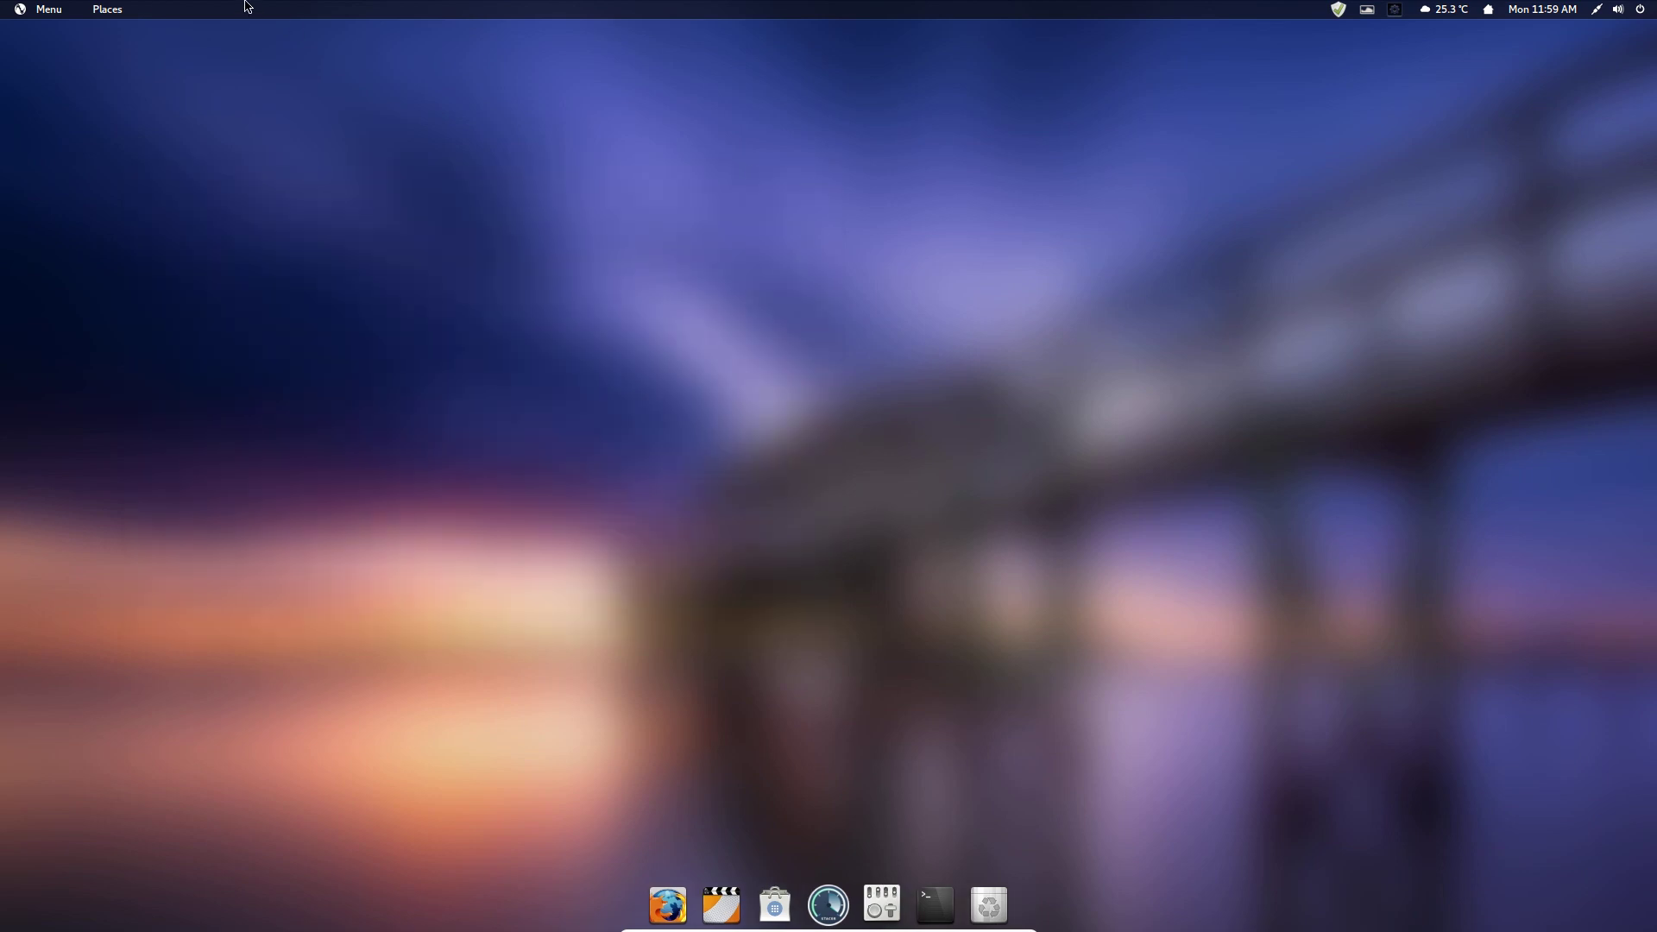
Look over the Places list again and the application menu's categories and frequent apps, and dismiss both
left_click(107, 9)
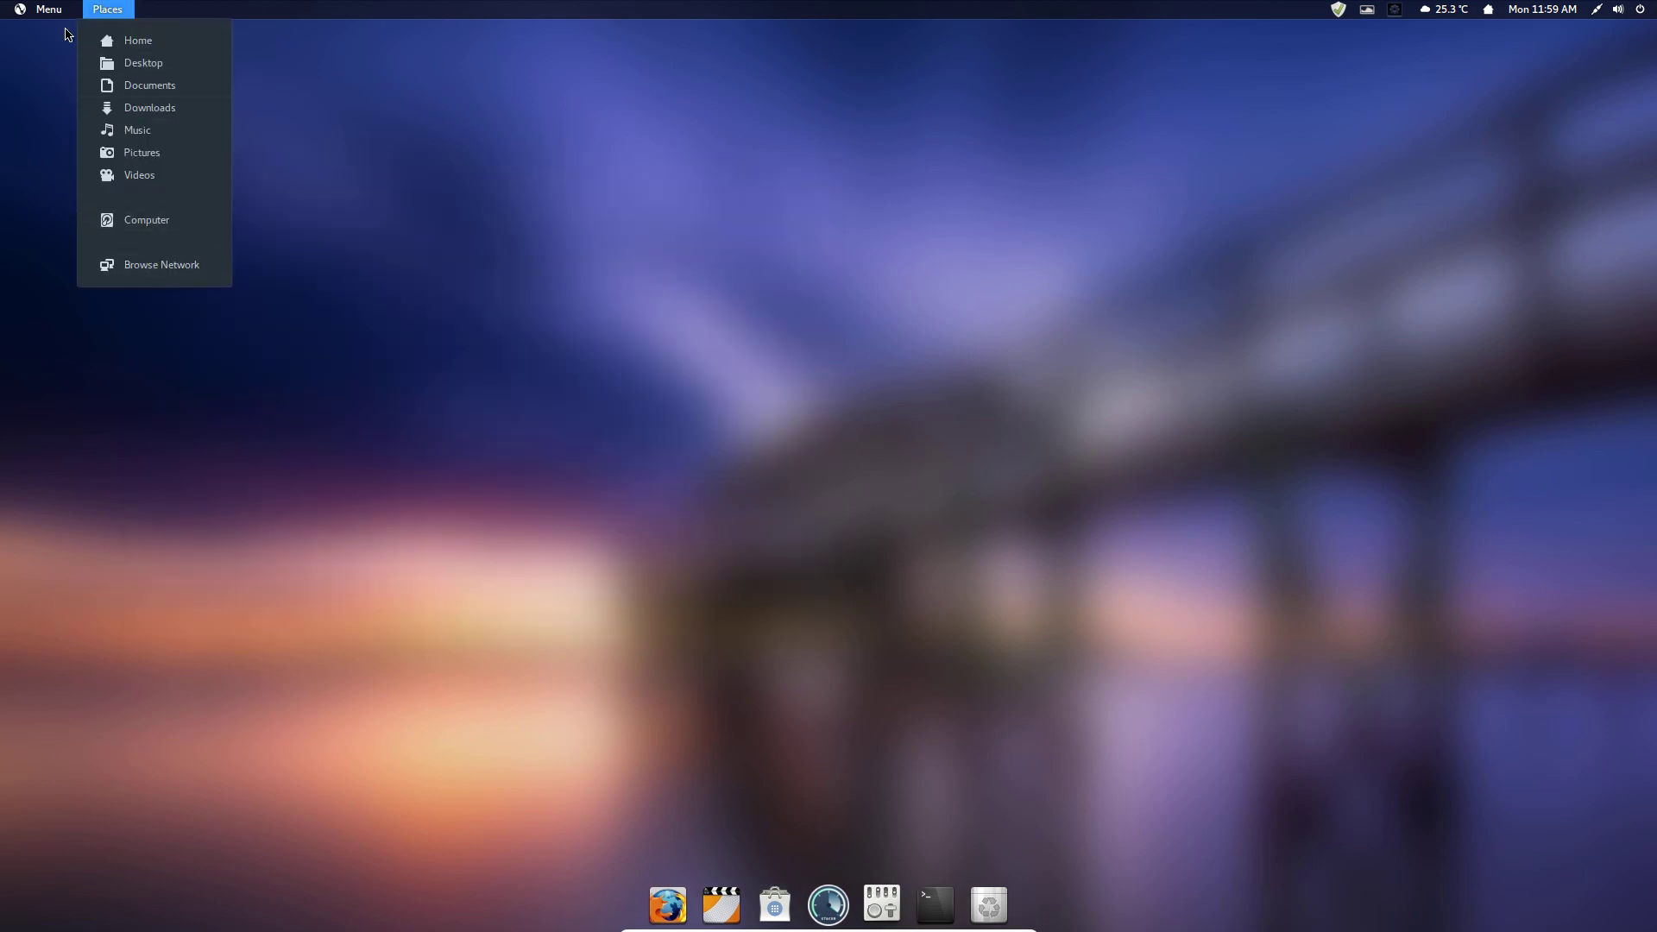
left_click(37, 9)
left_click(829, 615)
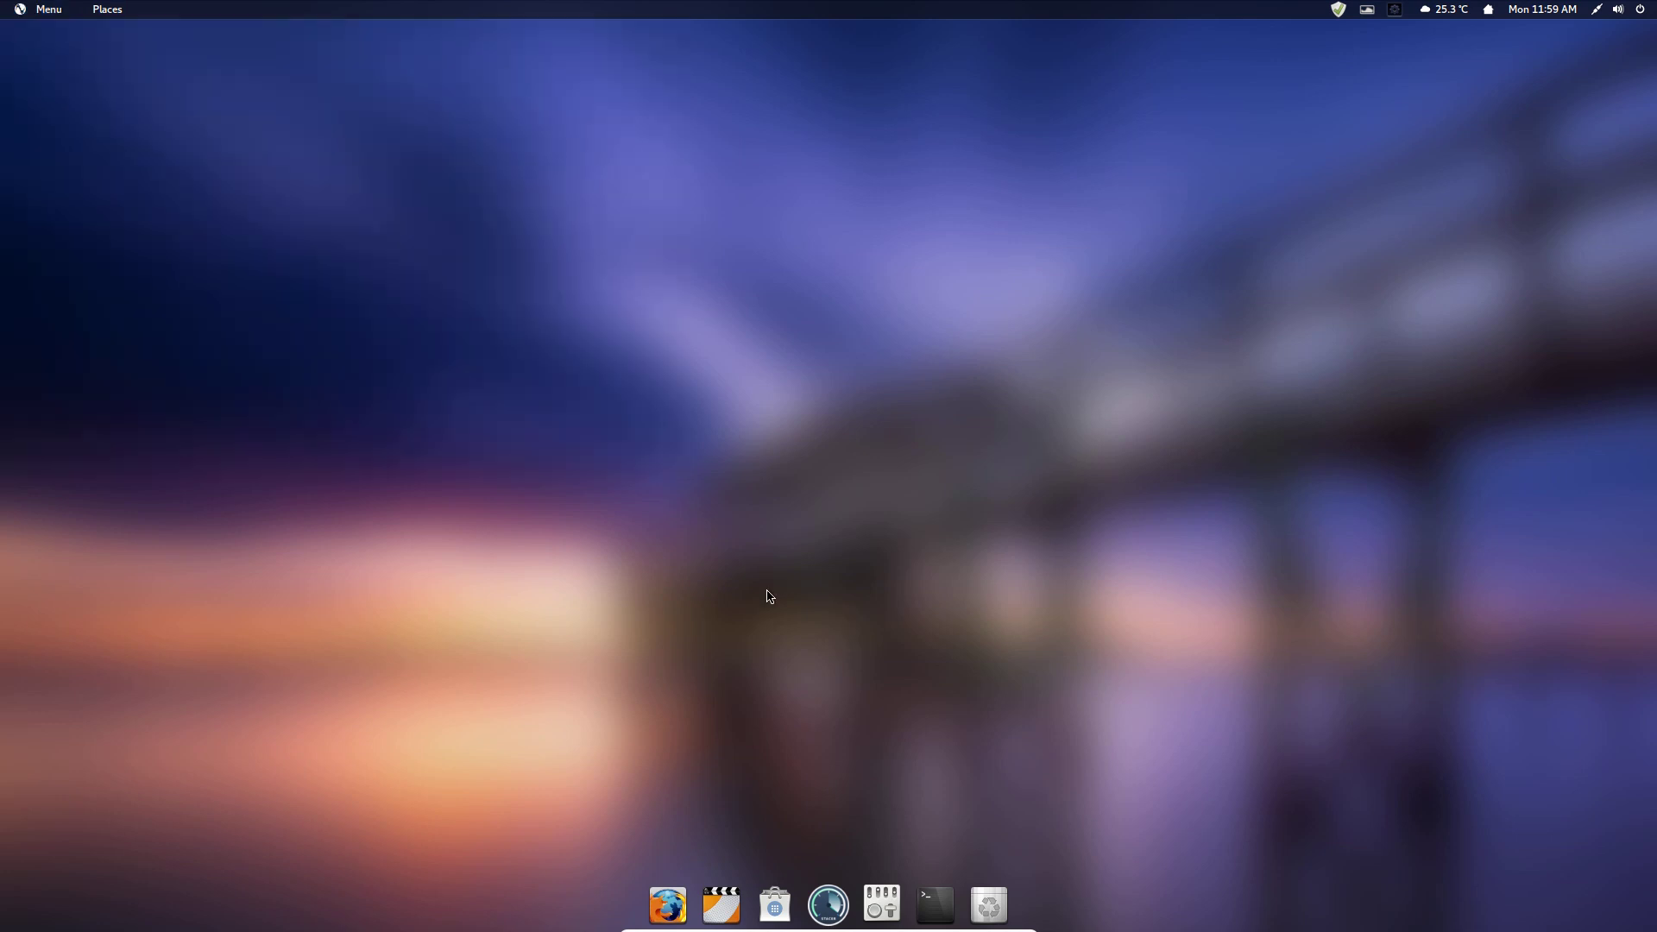
left_click(48, 14)
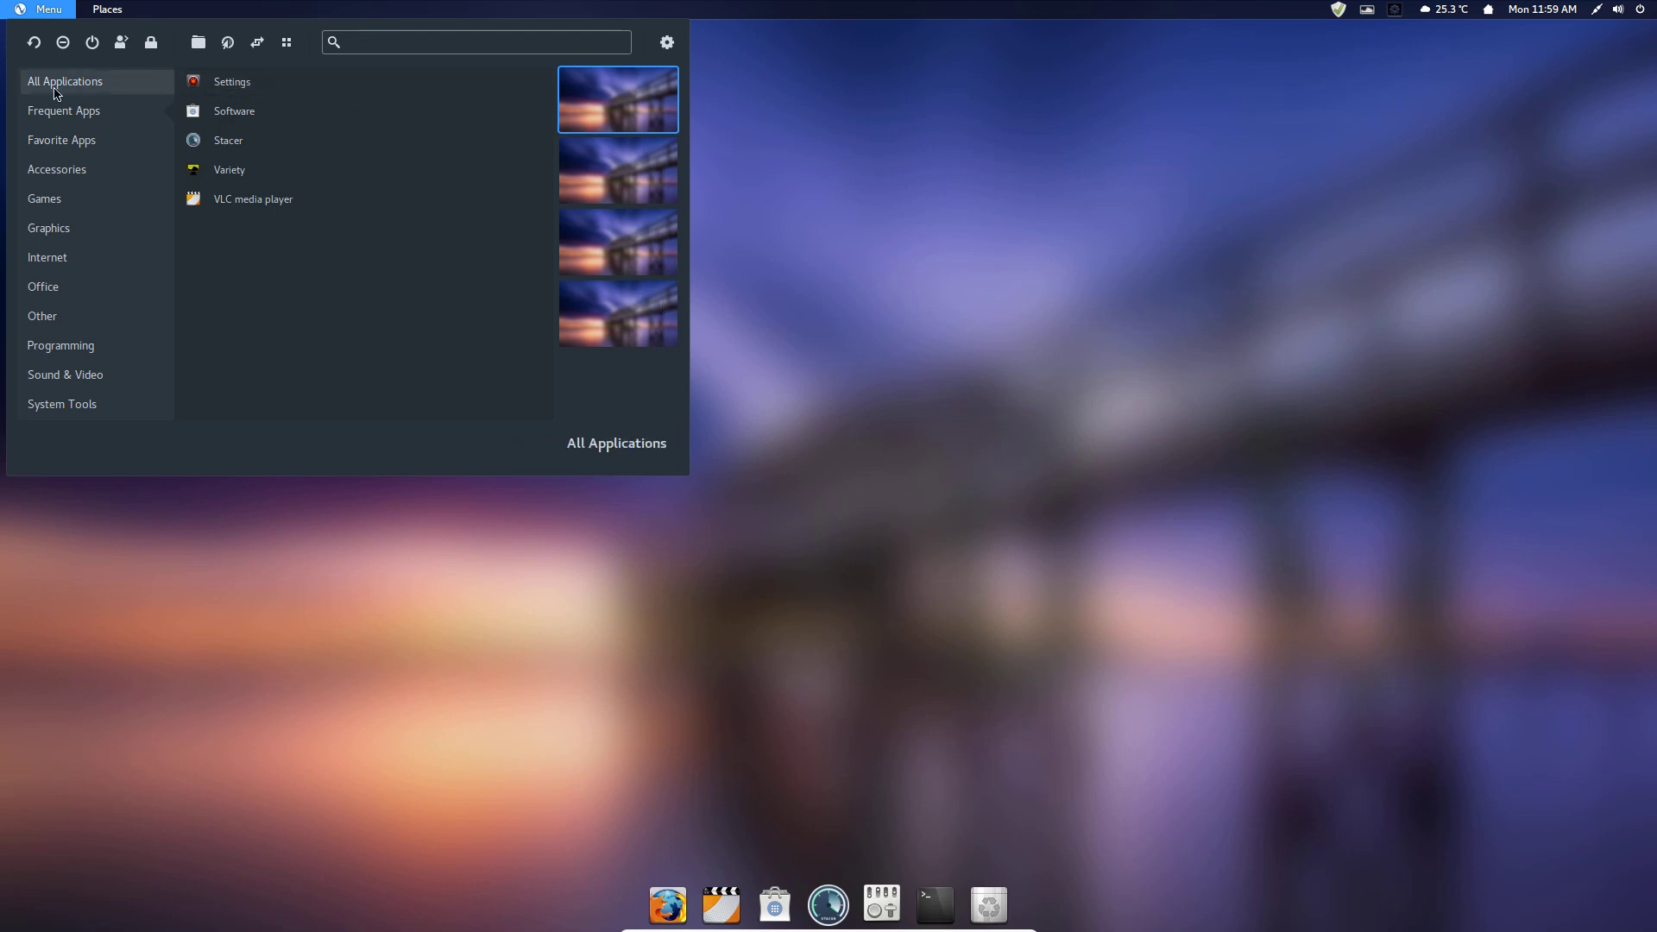
left_click(702, 802)
Open Settings from the frequent apps and return from the Details section to the main settings list
left_click(43, 10)
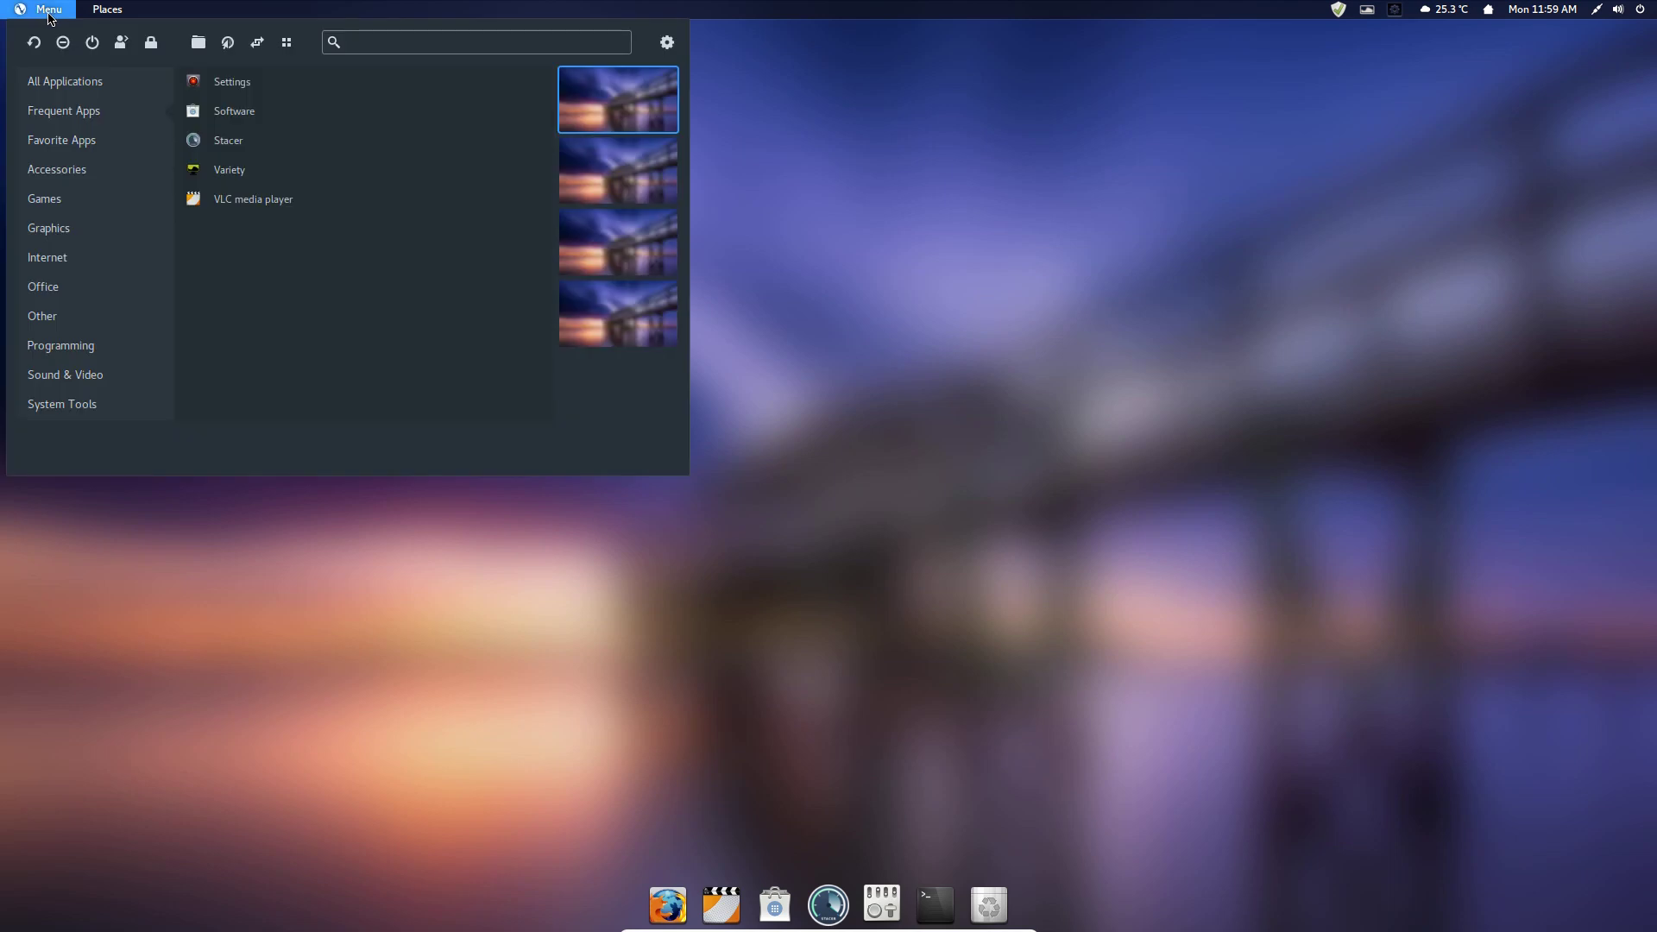
left_click(272, 84)
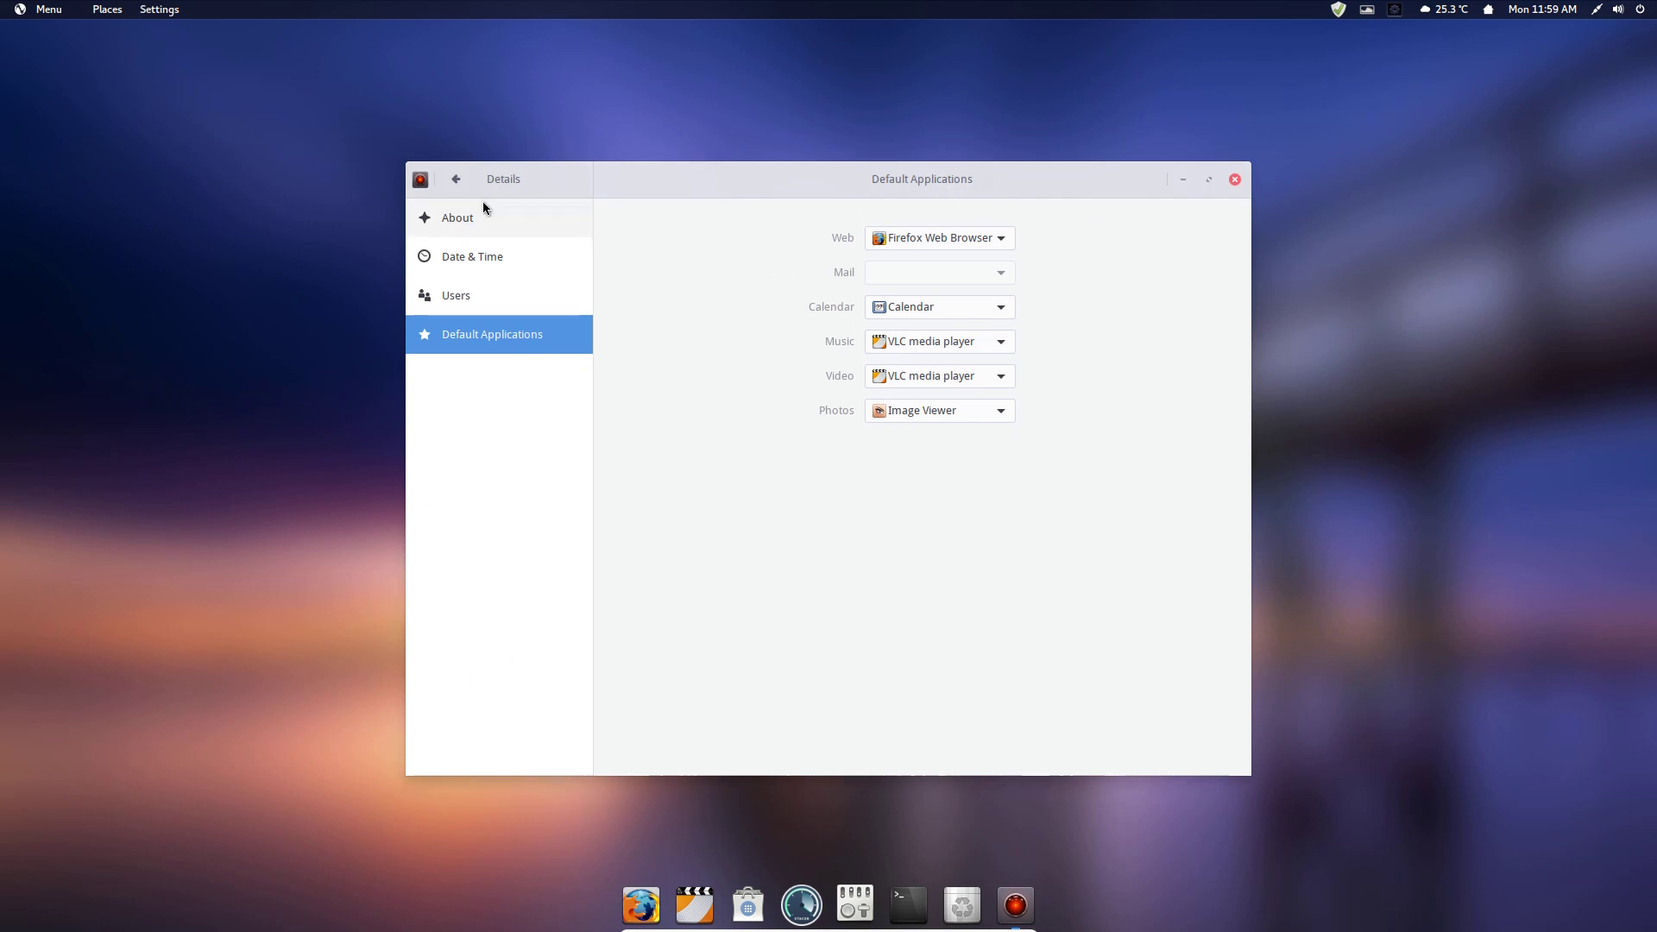
left_click(456, 179)
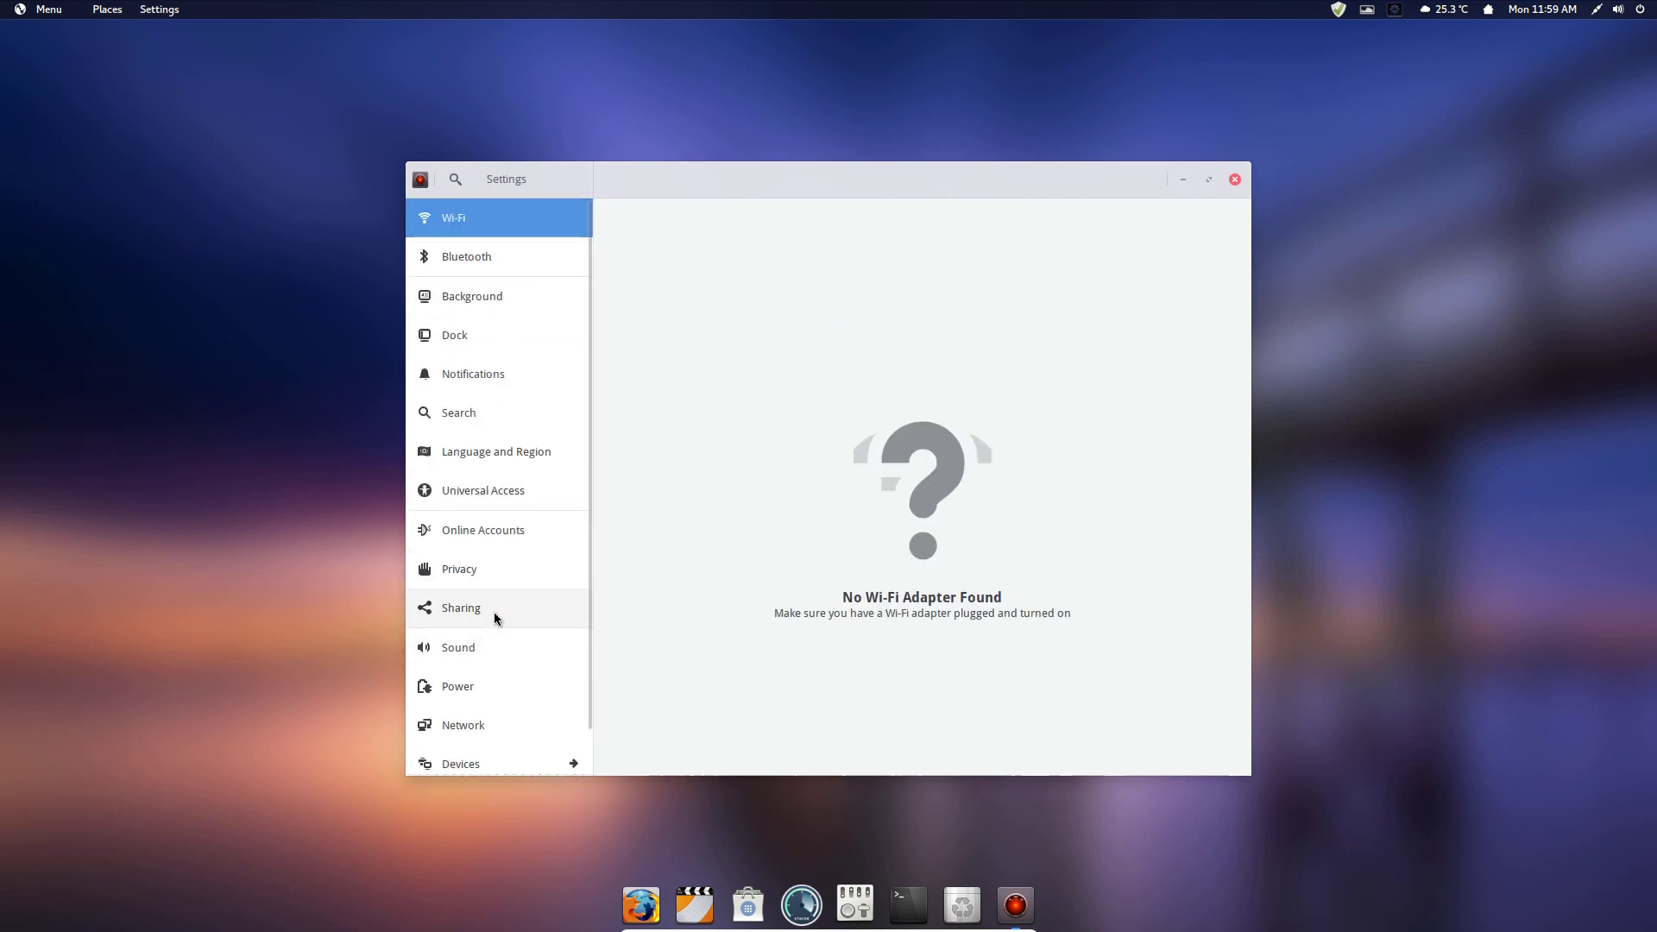
left_click(1271, 173)
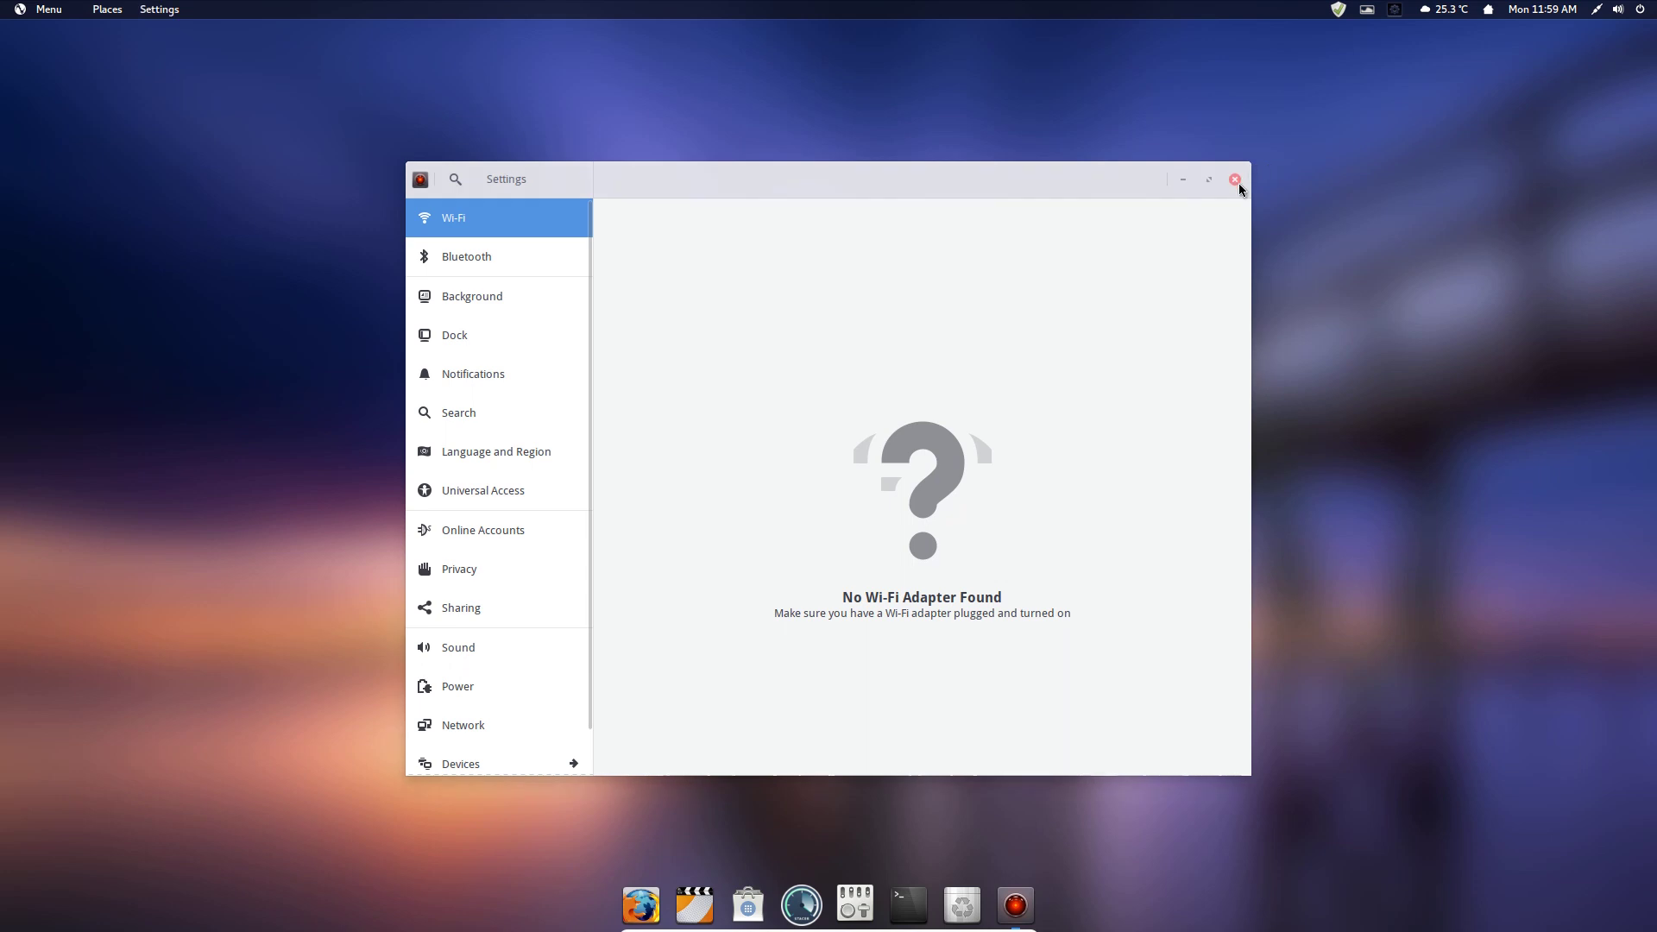
Close Settings, launch System Monitor from the Utilities category, and move and enlarge its window to show more process columns
left_click(1238, 181)
left_click(40, 12)
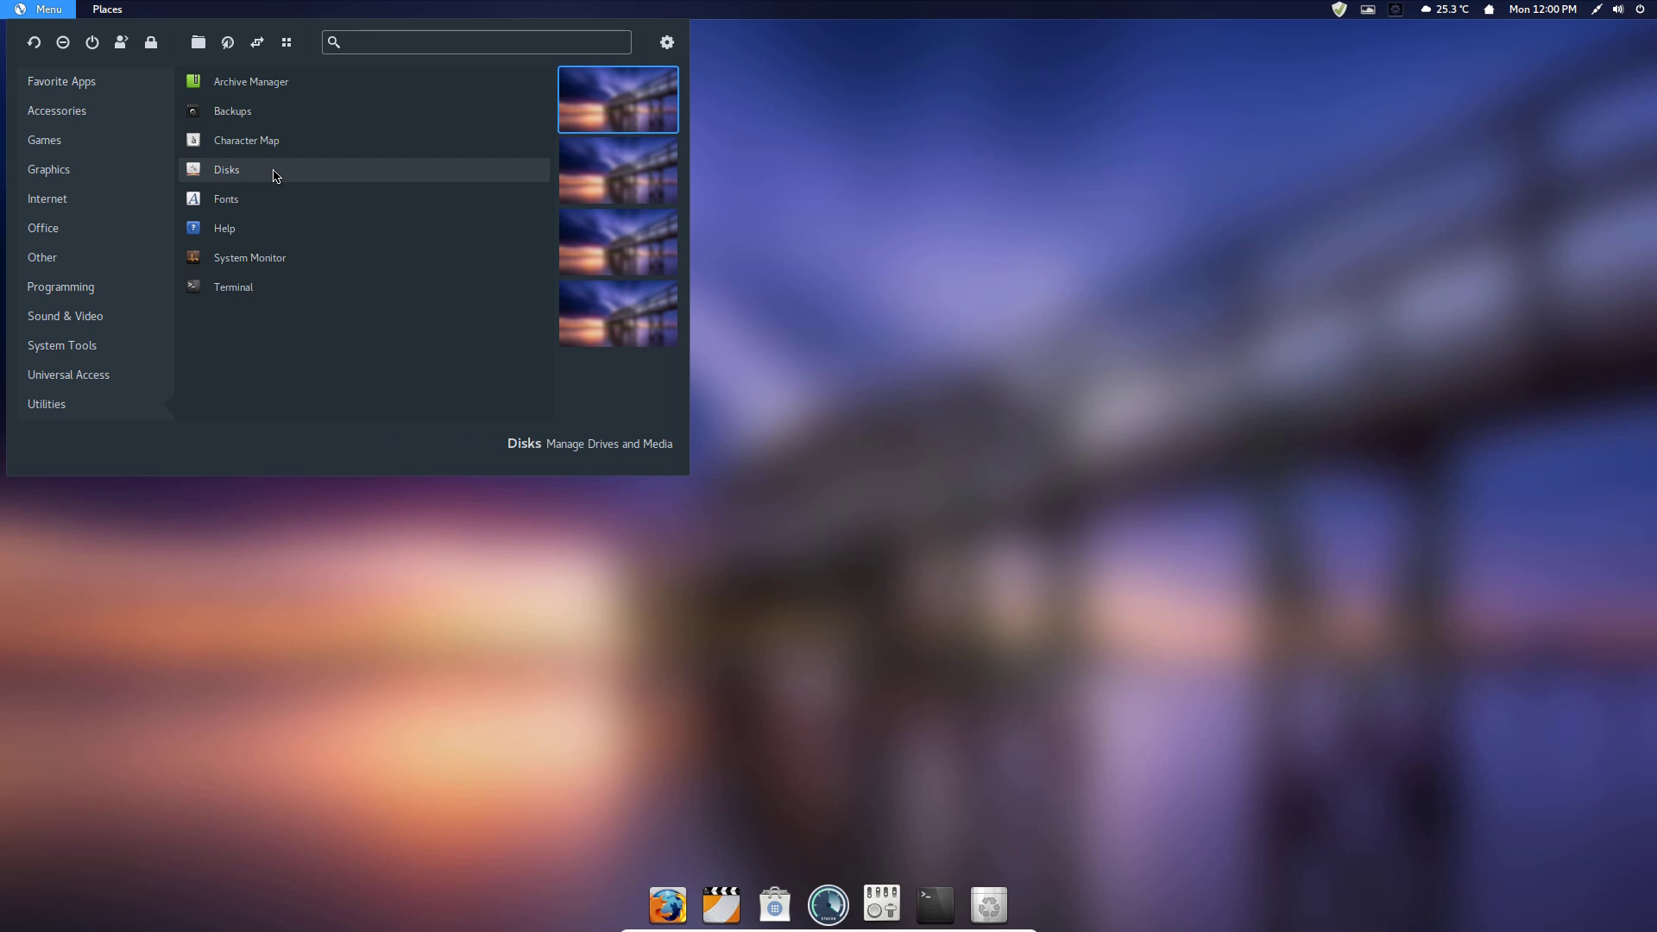
left_click(277, 259)
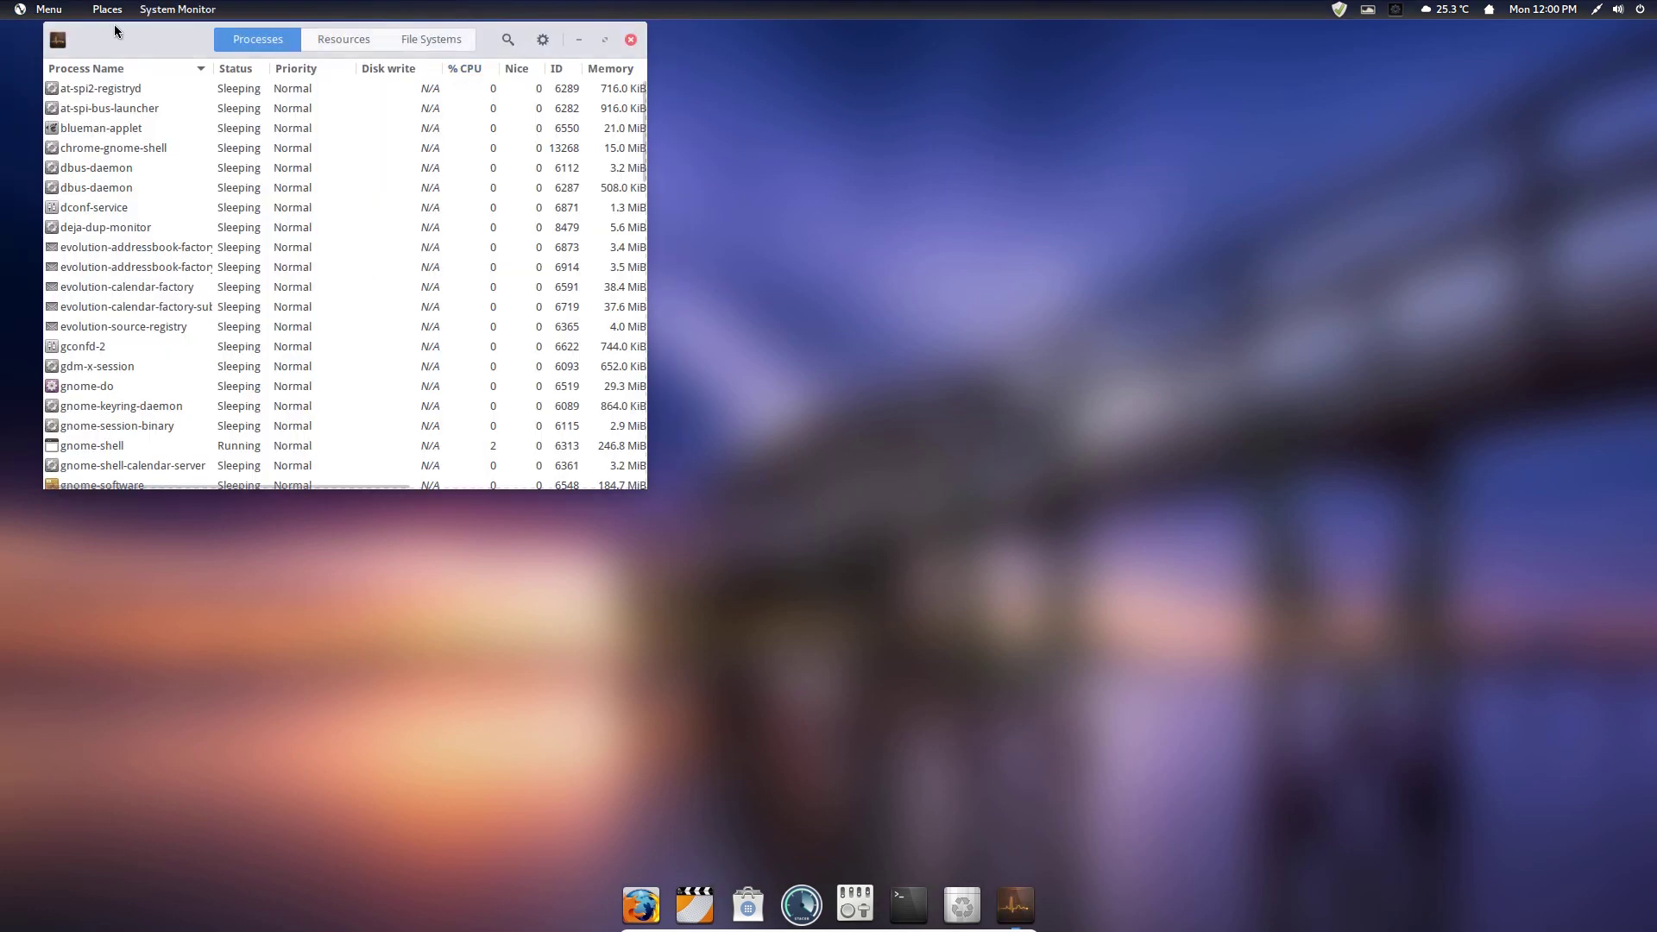
left_click_drag(121, 36, 348, 159)
left_click(751, 684)
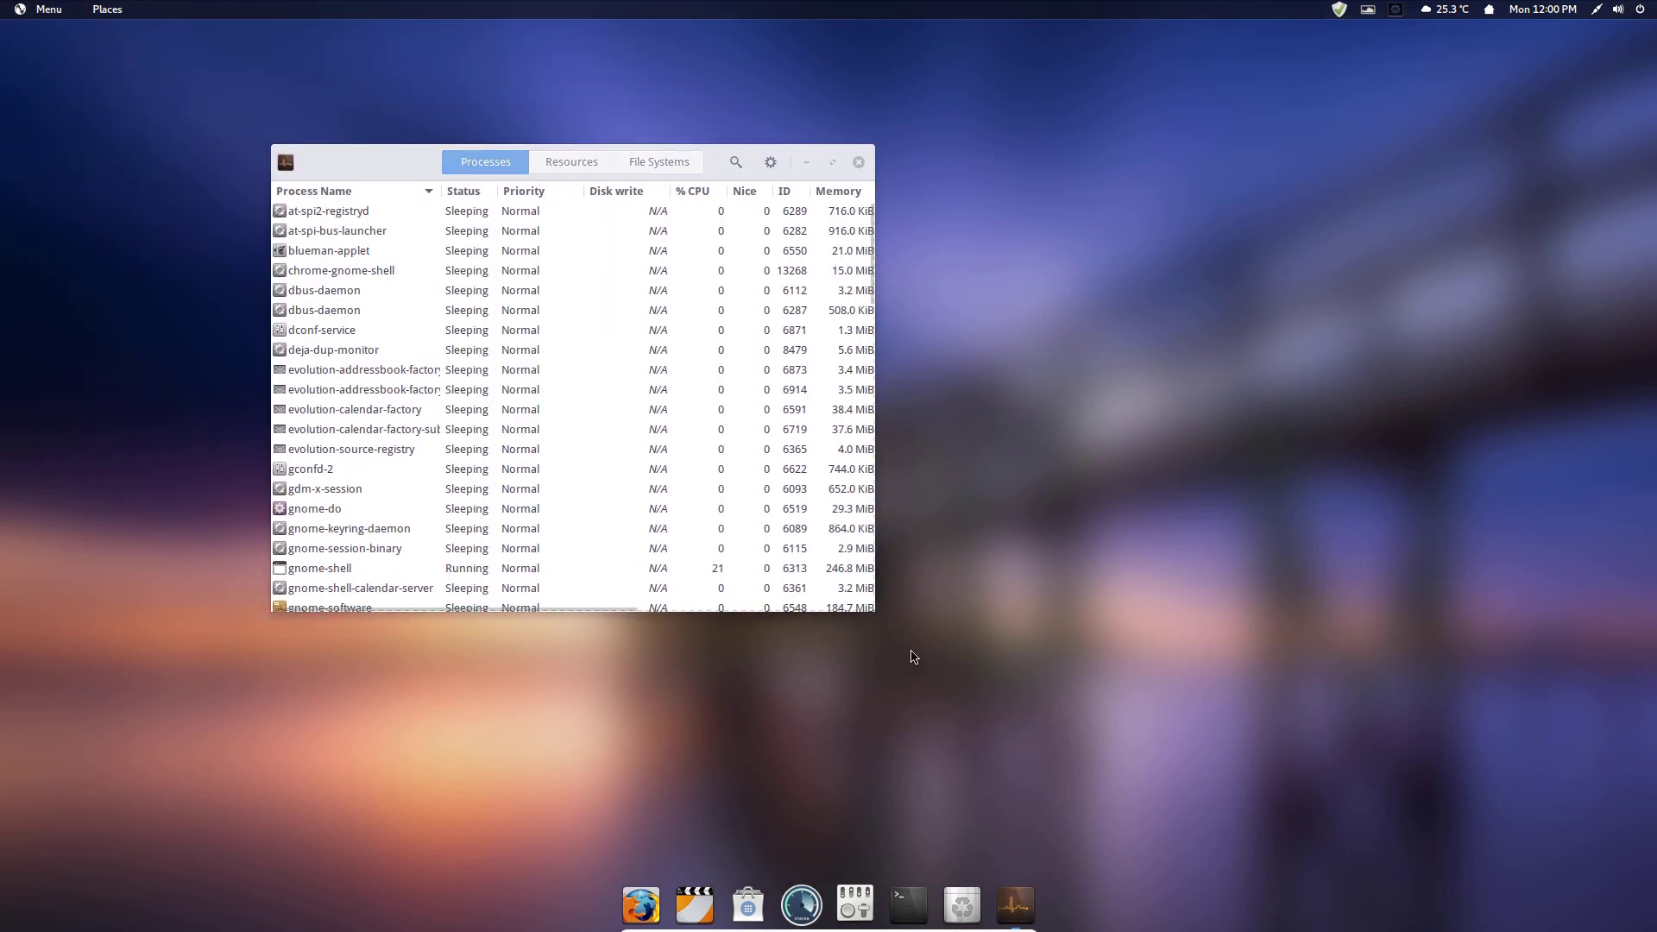
left_click_drag(890, 621, 1368, 792)
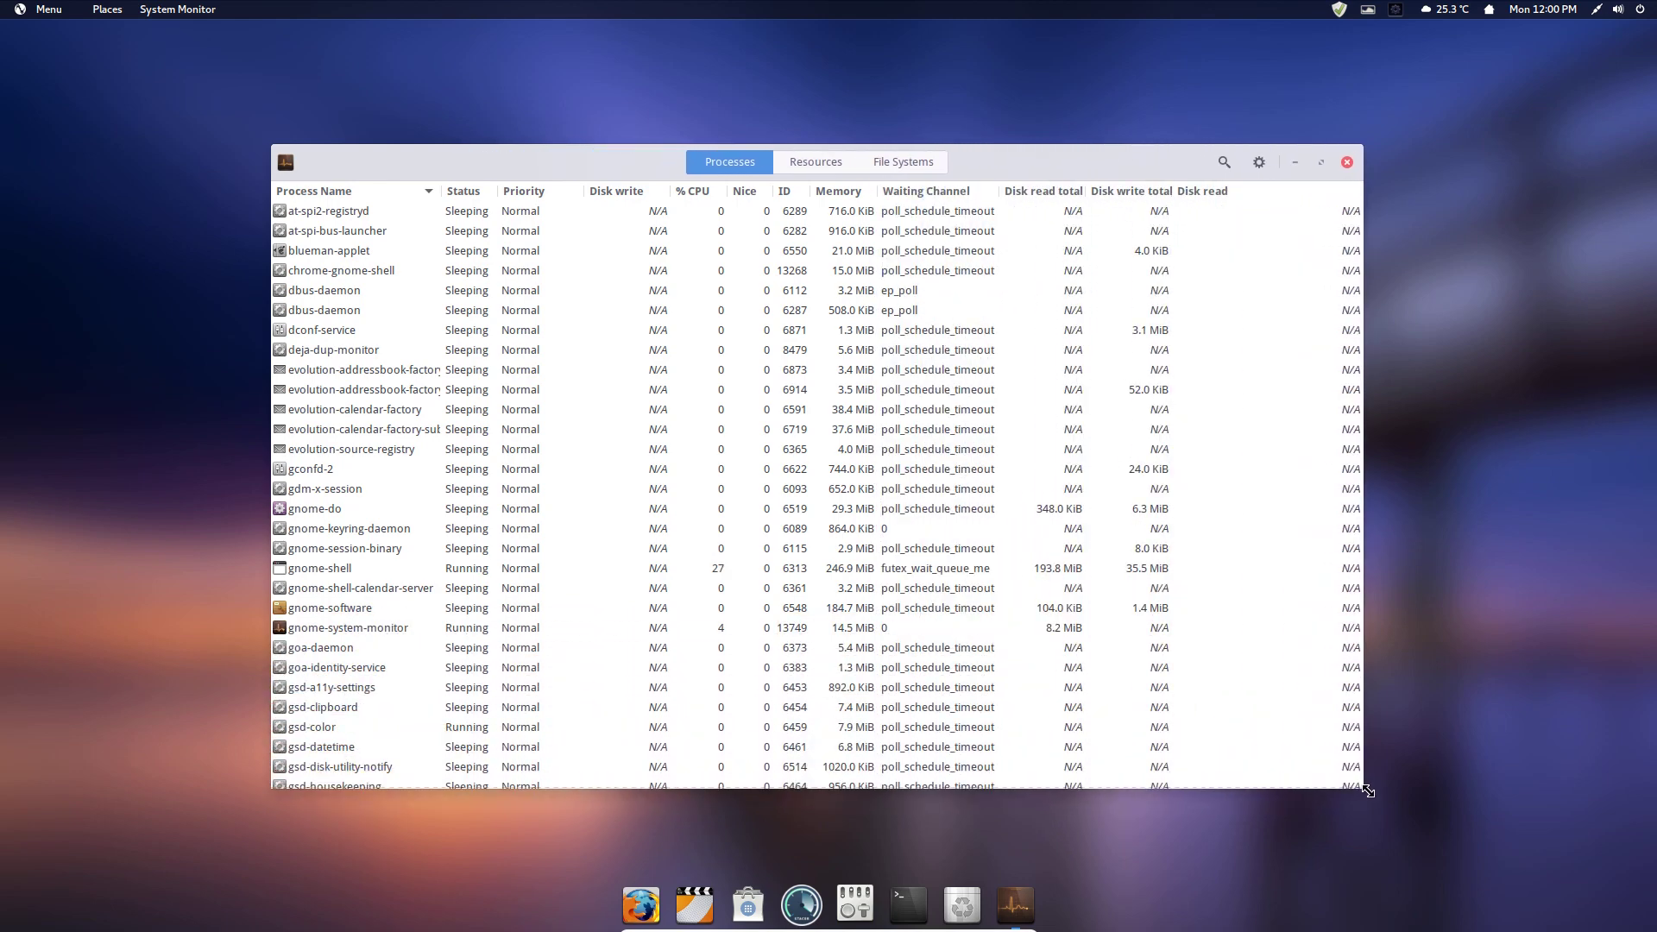
Examine the CPU, memory and network history graphs under System Monitor's Resources, and close the window
left_click(837, 166)
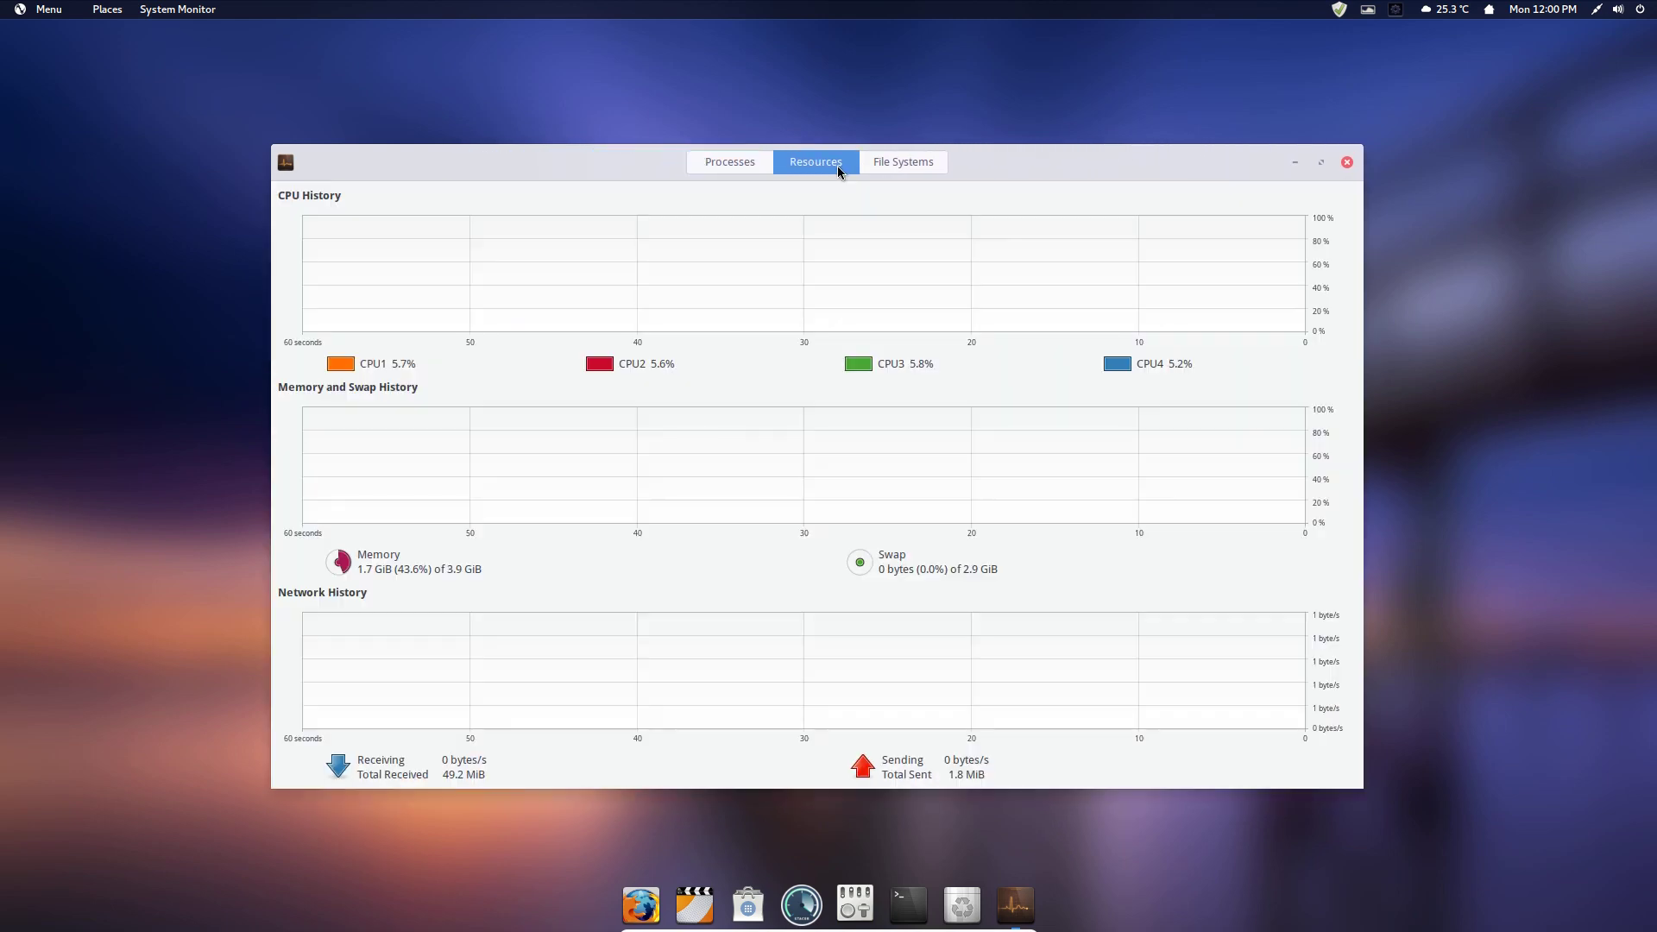
left_click(0, 489)
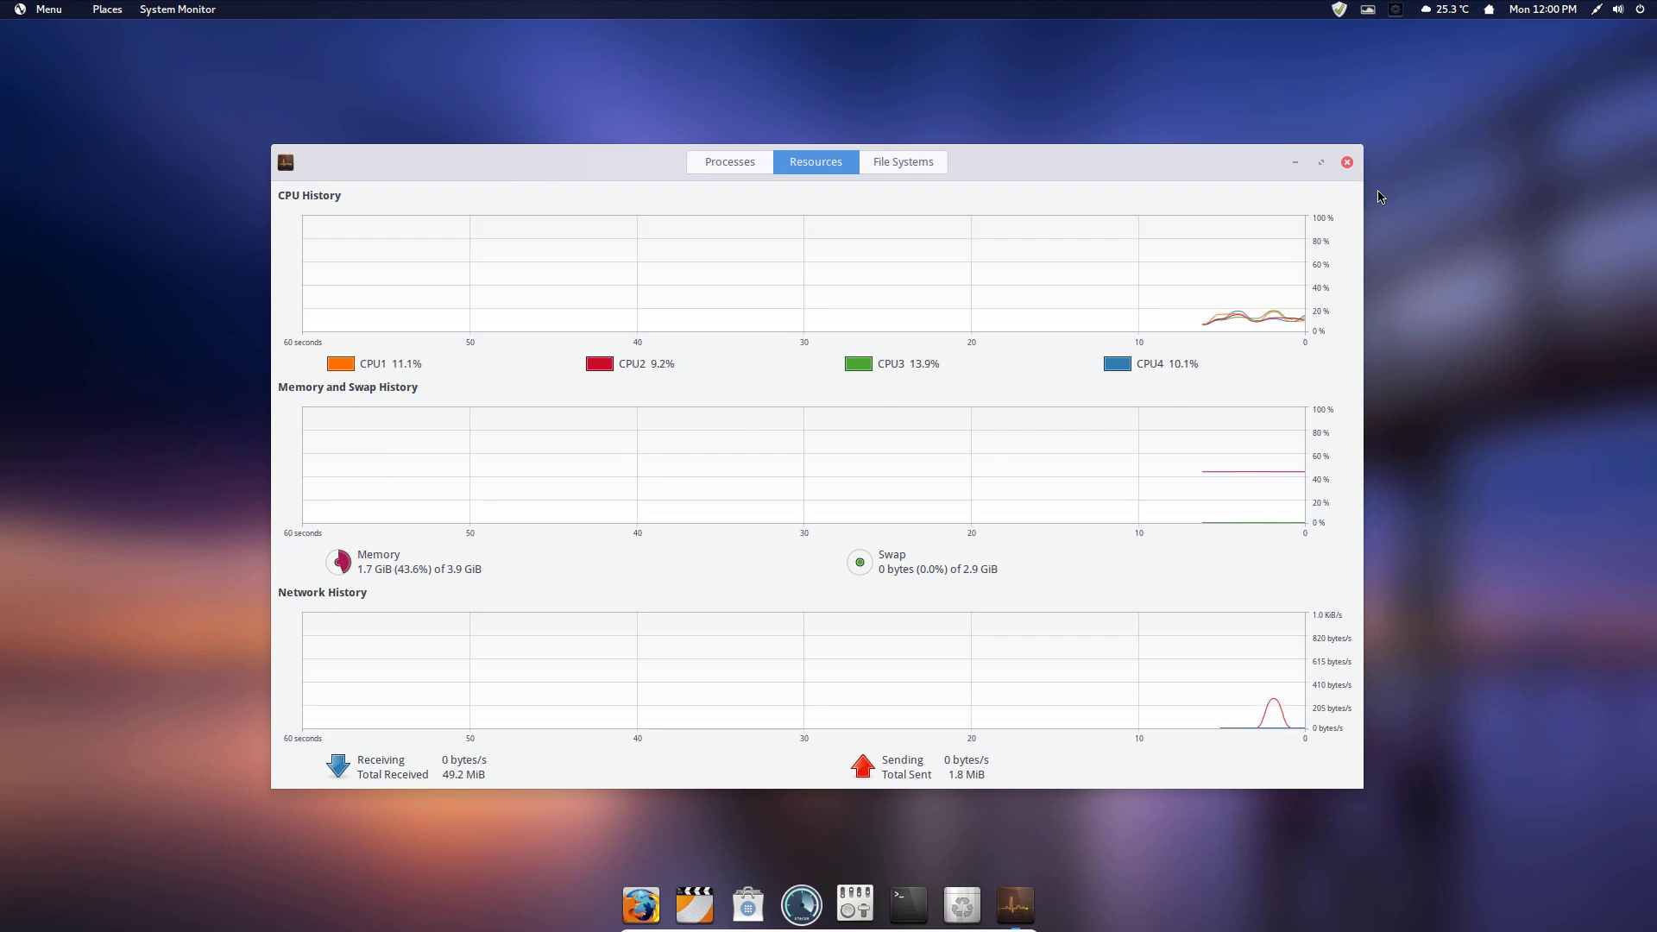
left_click(1347, 163)
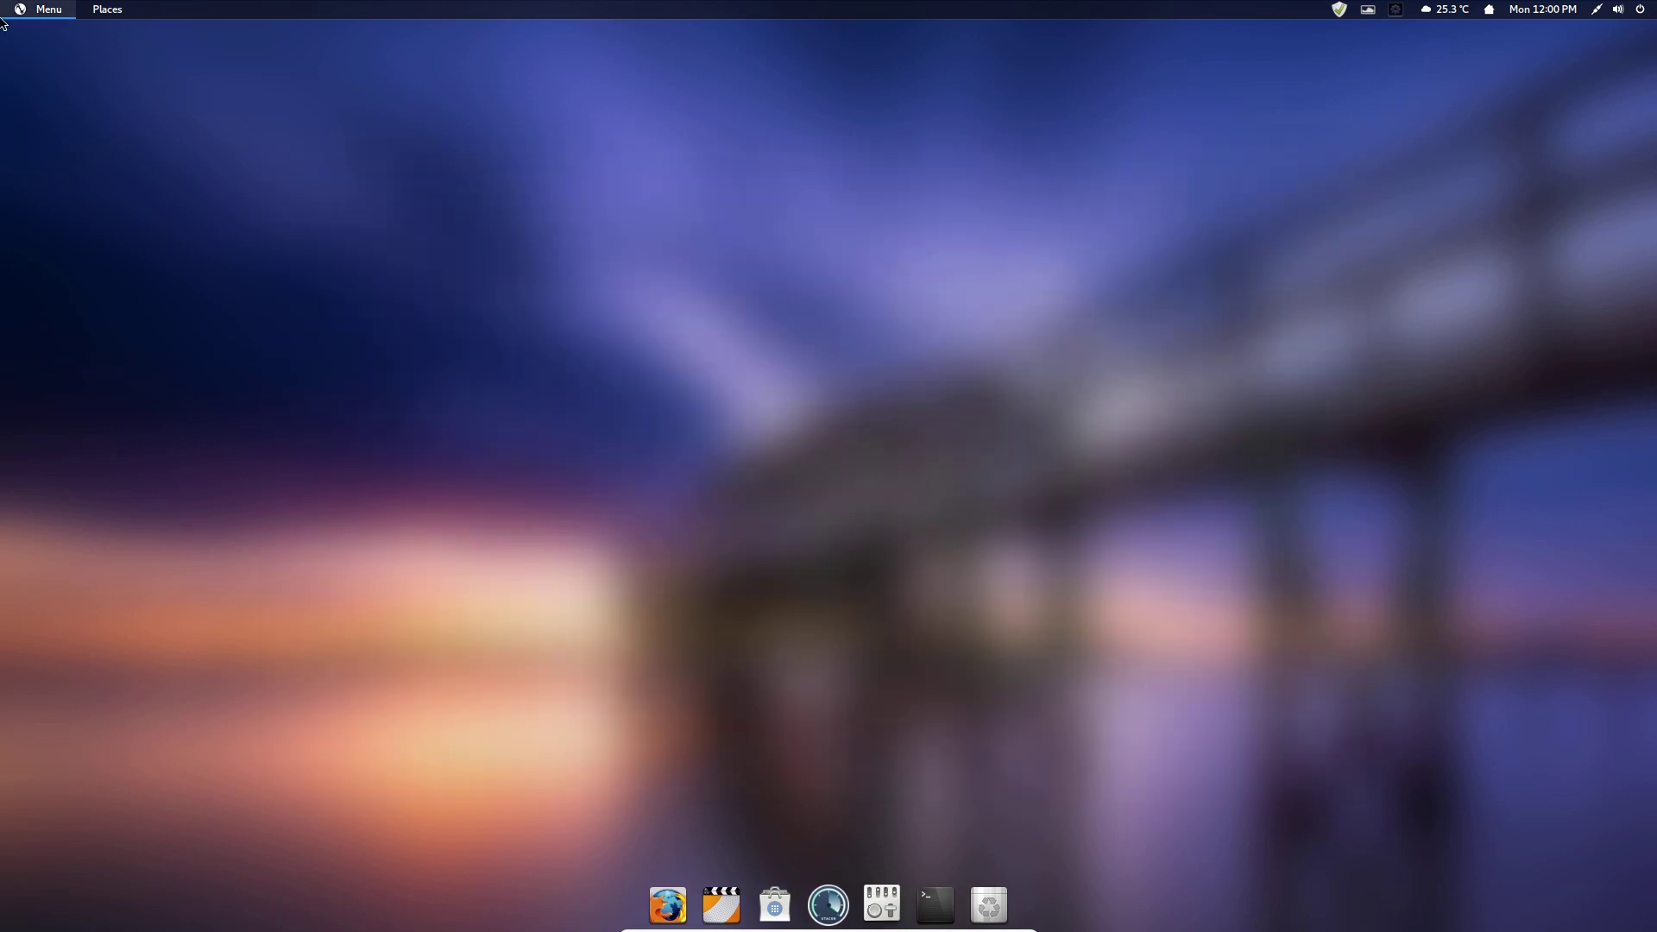
Browse the Utilities and System Tools categories, launch Pinguy Builder, and authenticate with the account password
left_click(112, 11)
left_click(46, 17)
left_click(46, 17)
mouse_move(65, 411)
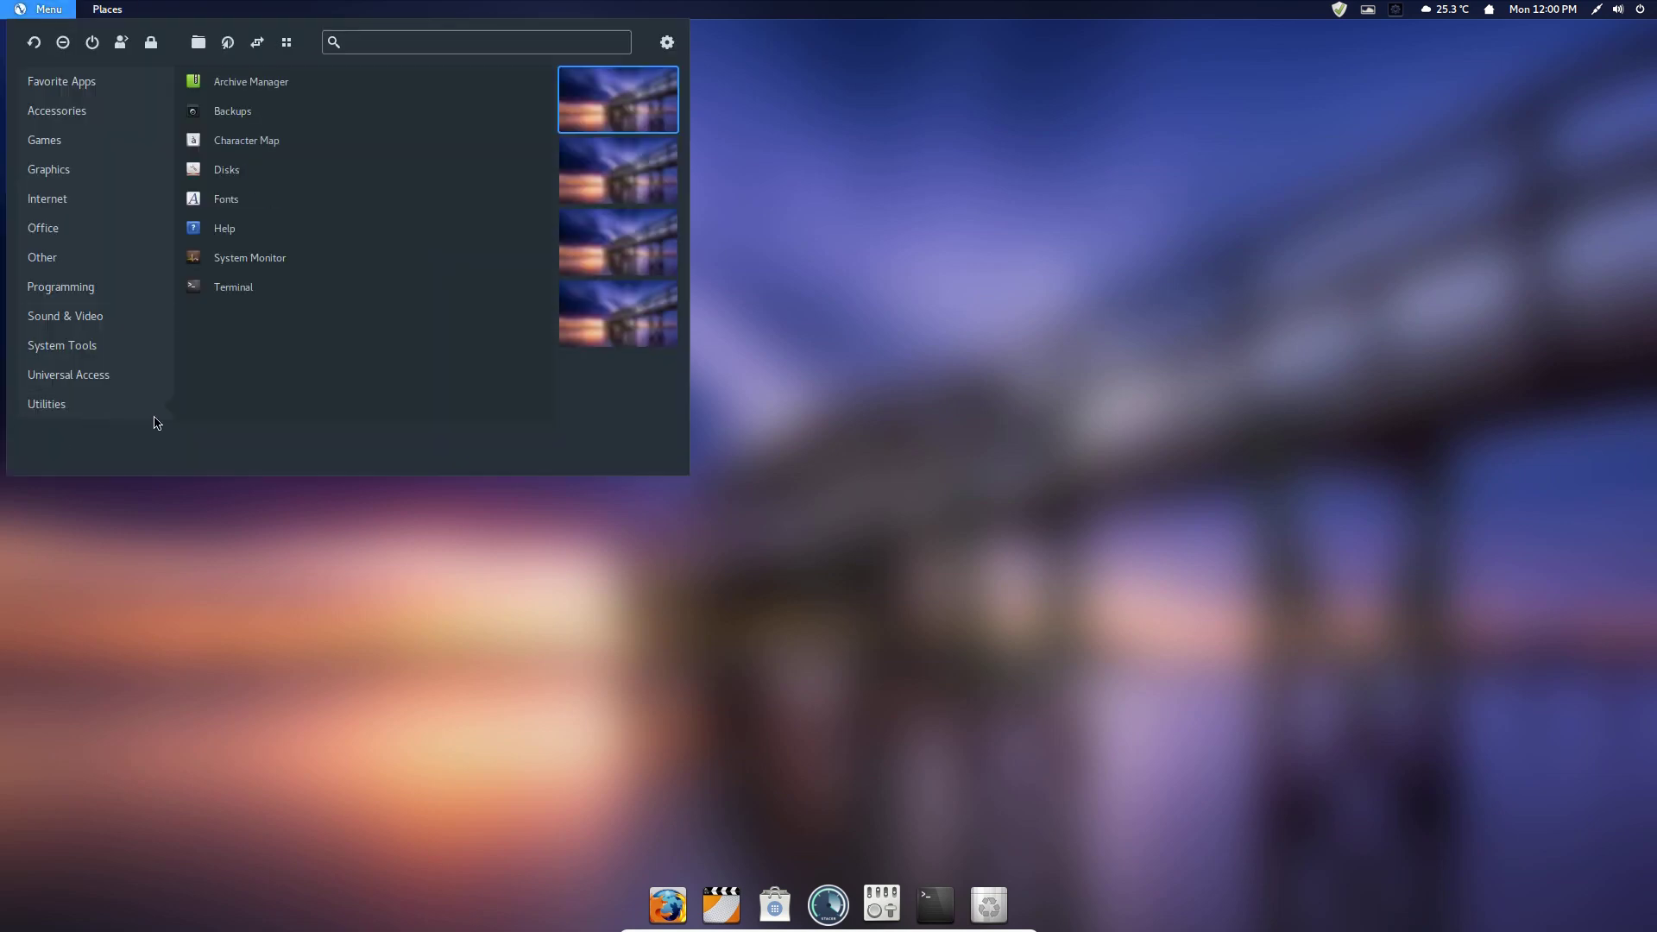
mouse_move(112, 374)
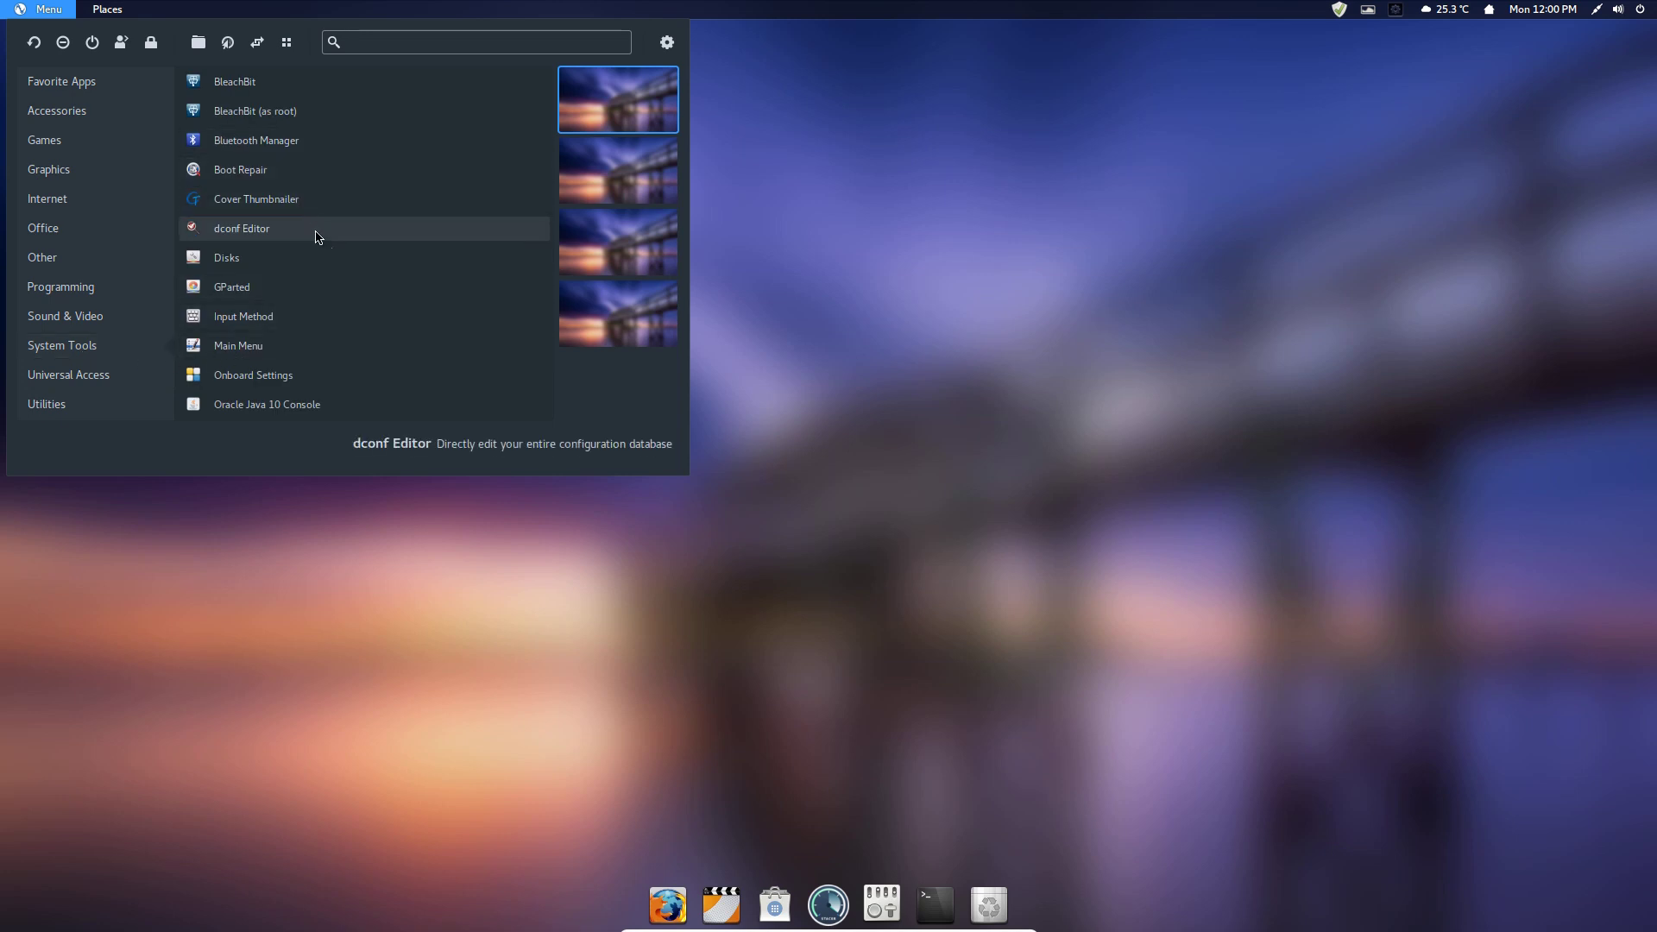
scroll(341, 289, "down", 2)
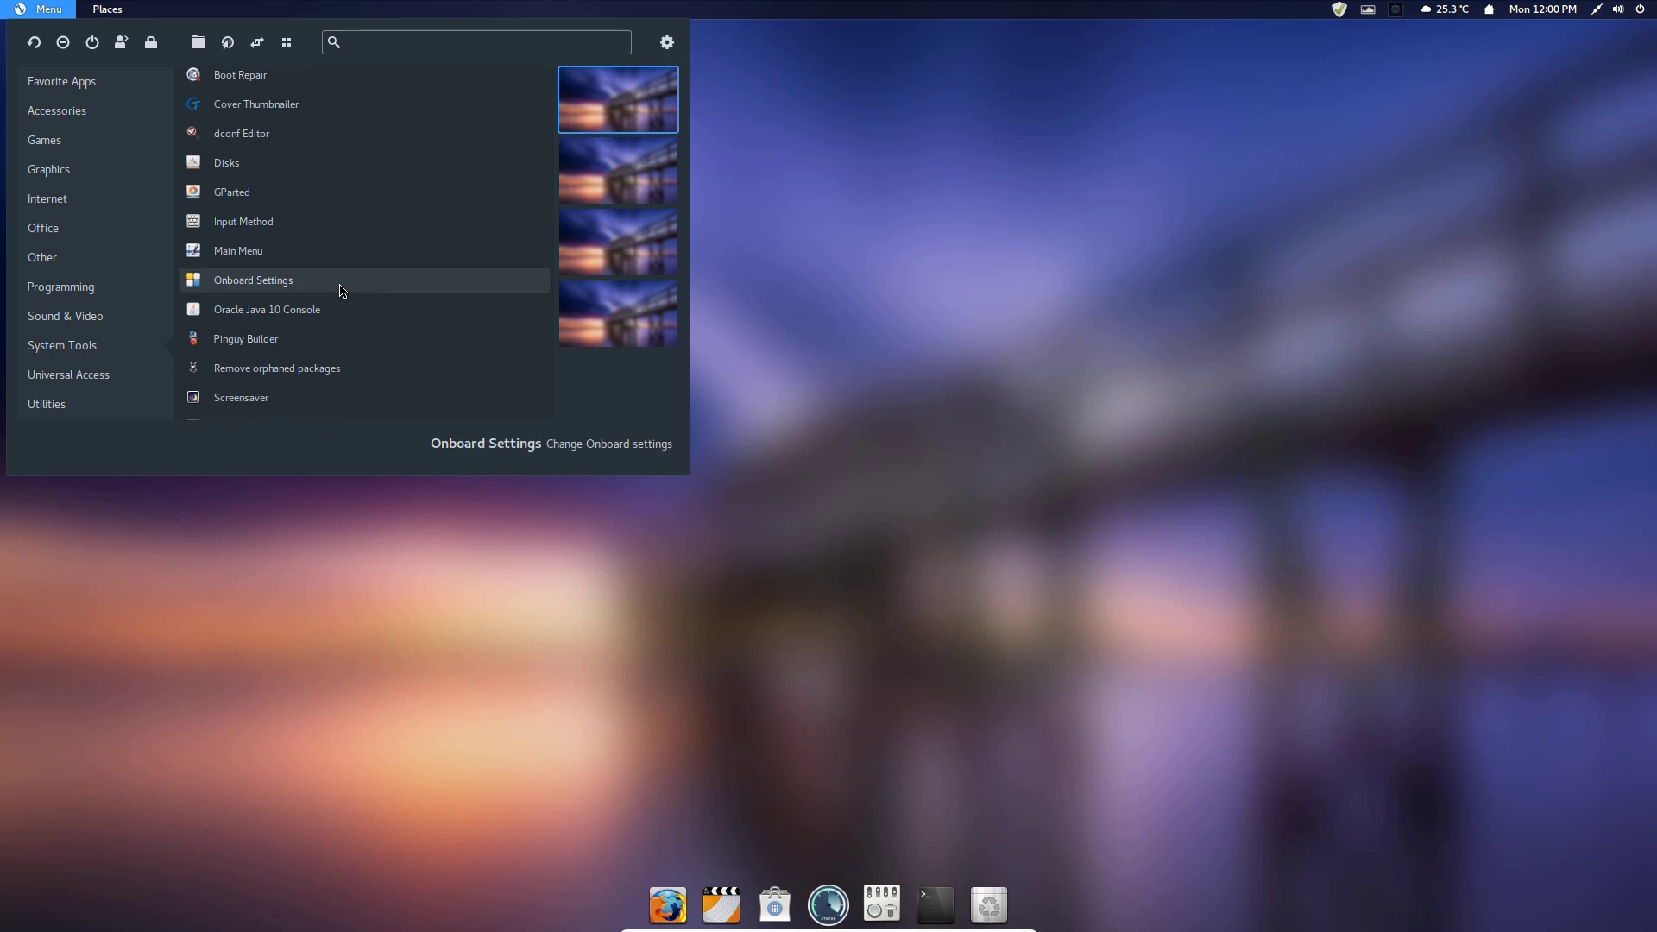
left_click(315, 344)
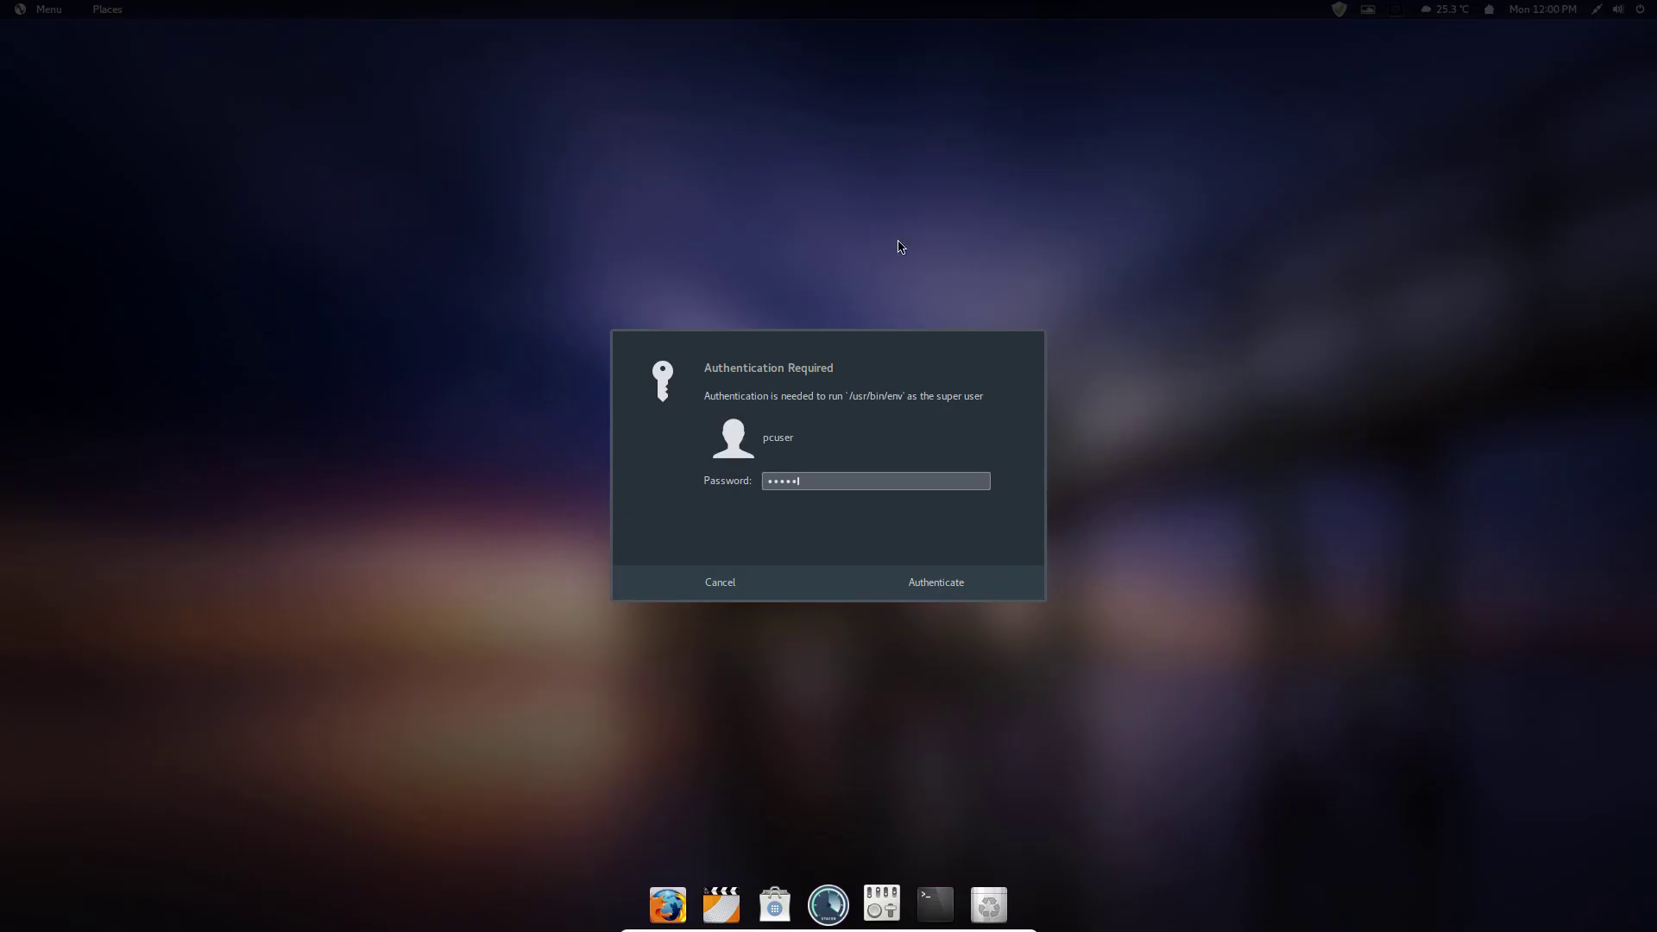
key("Return")
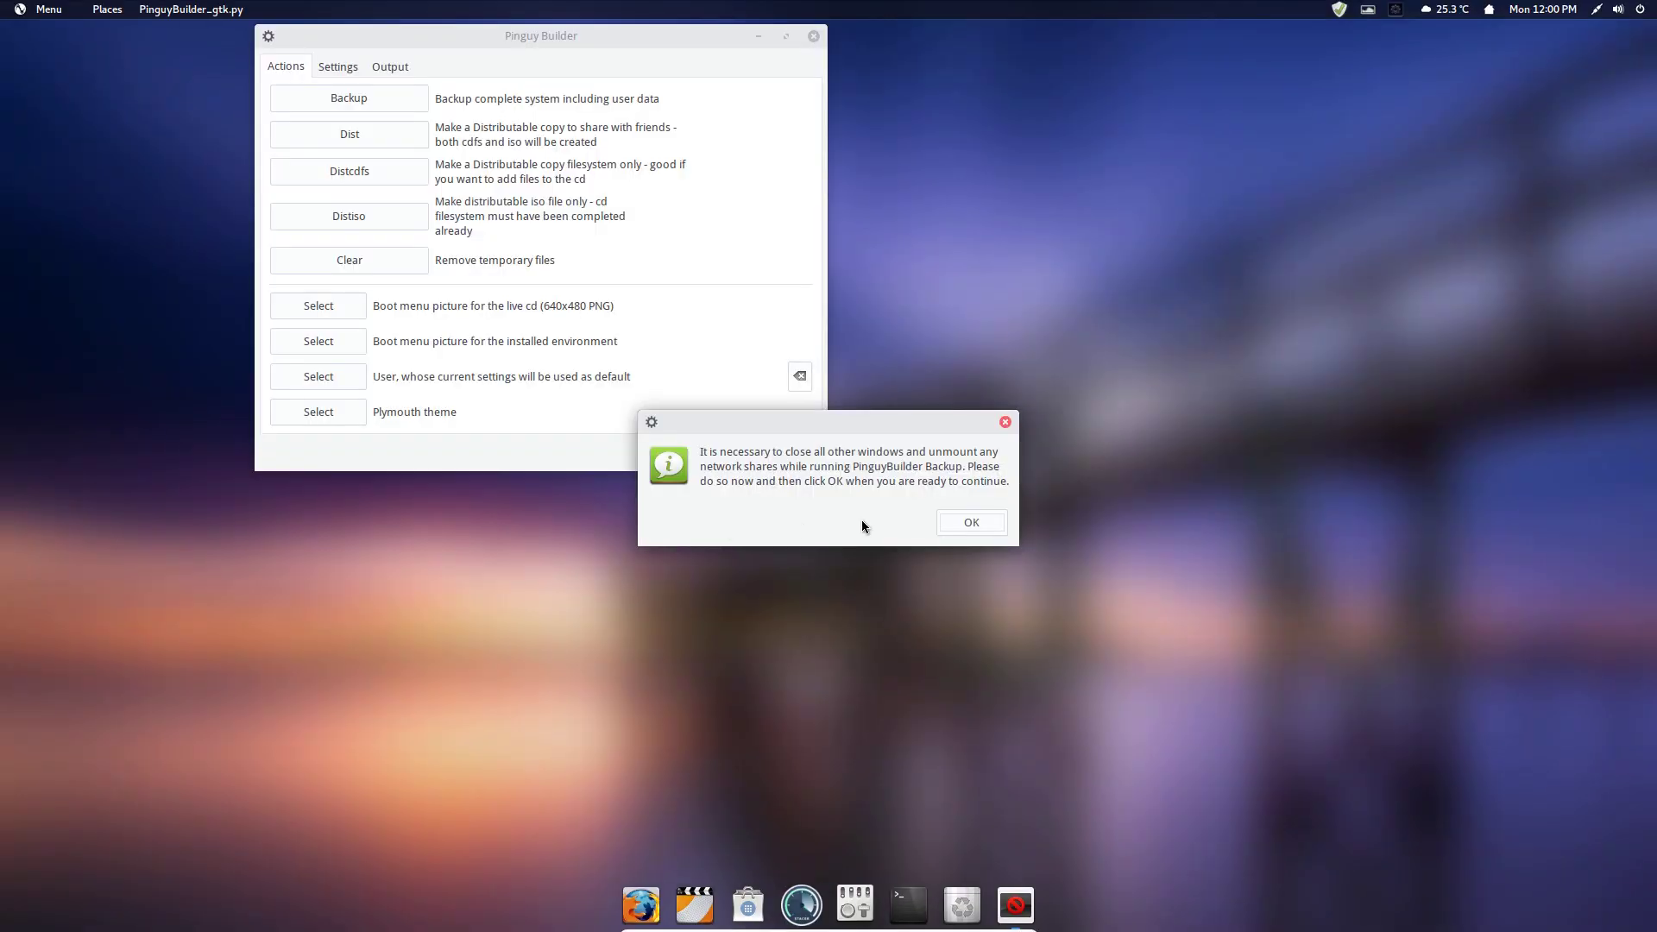
Dismiss the backup notice, look over Pinguy Builder's backup and distribution actions, and close it
left_click(972, 522)
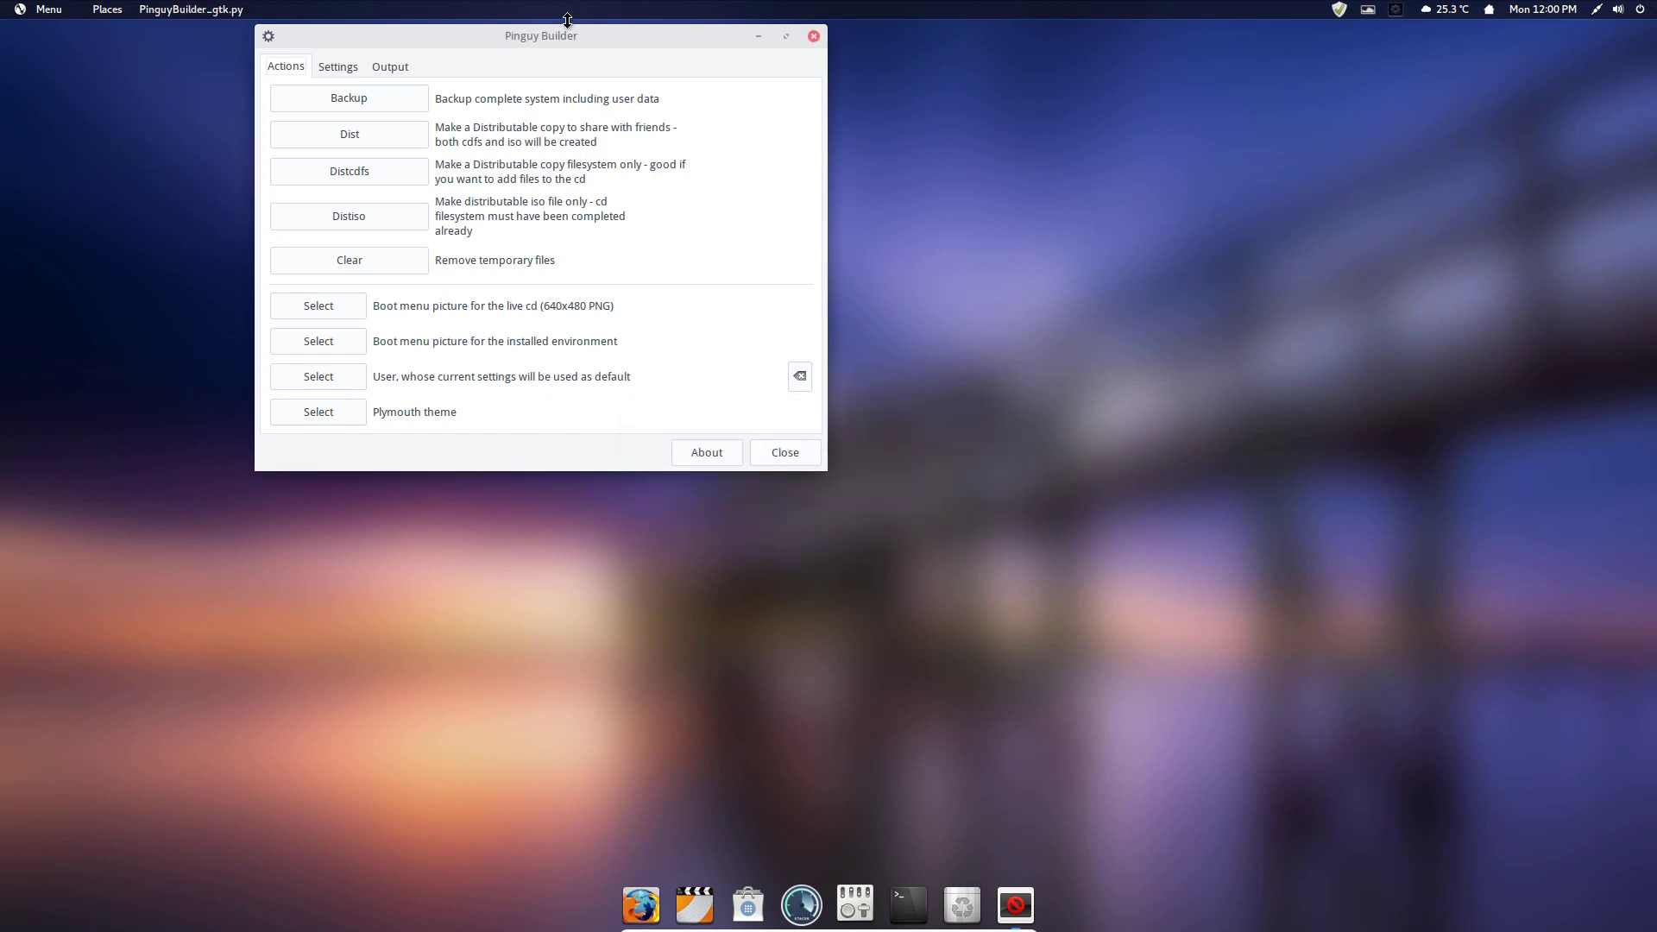
left_click_drag(552, 40, 700, 107)
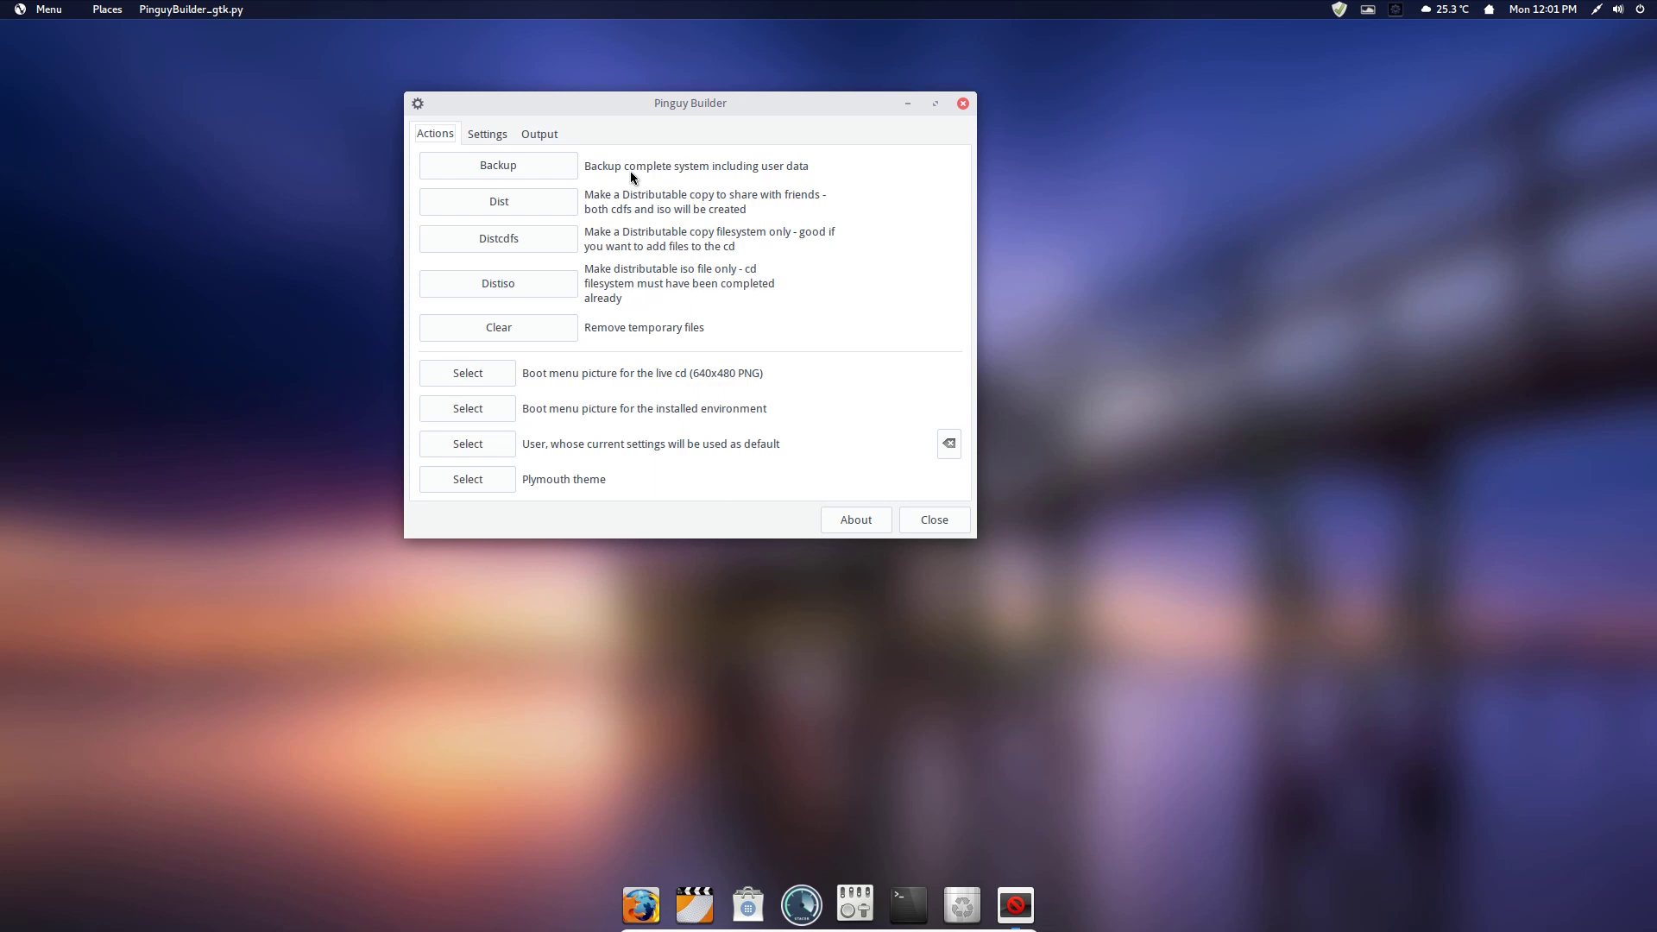
left_click(928, 520)
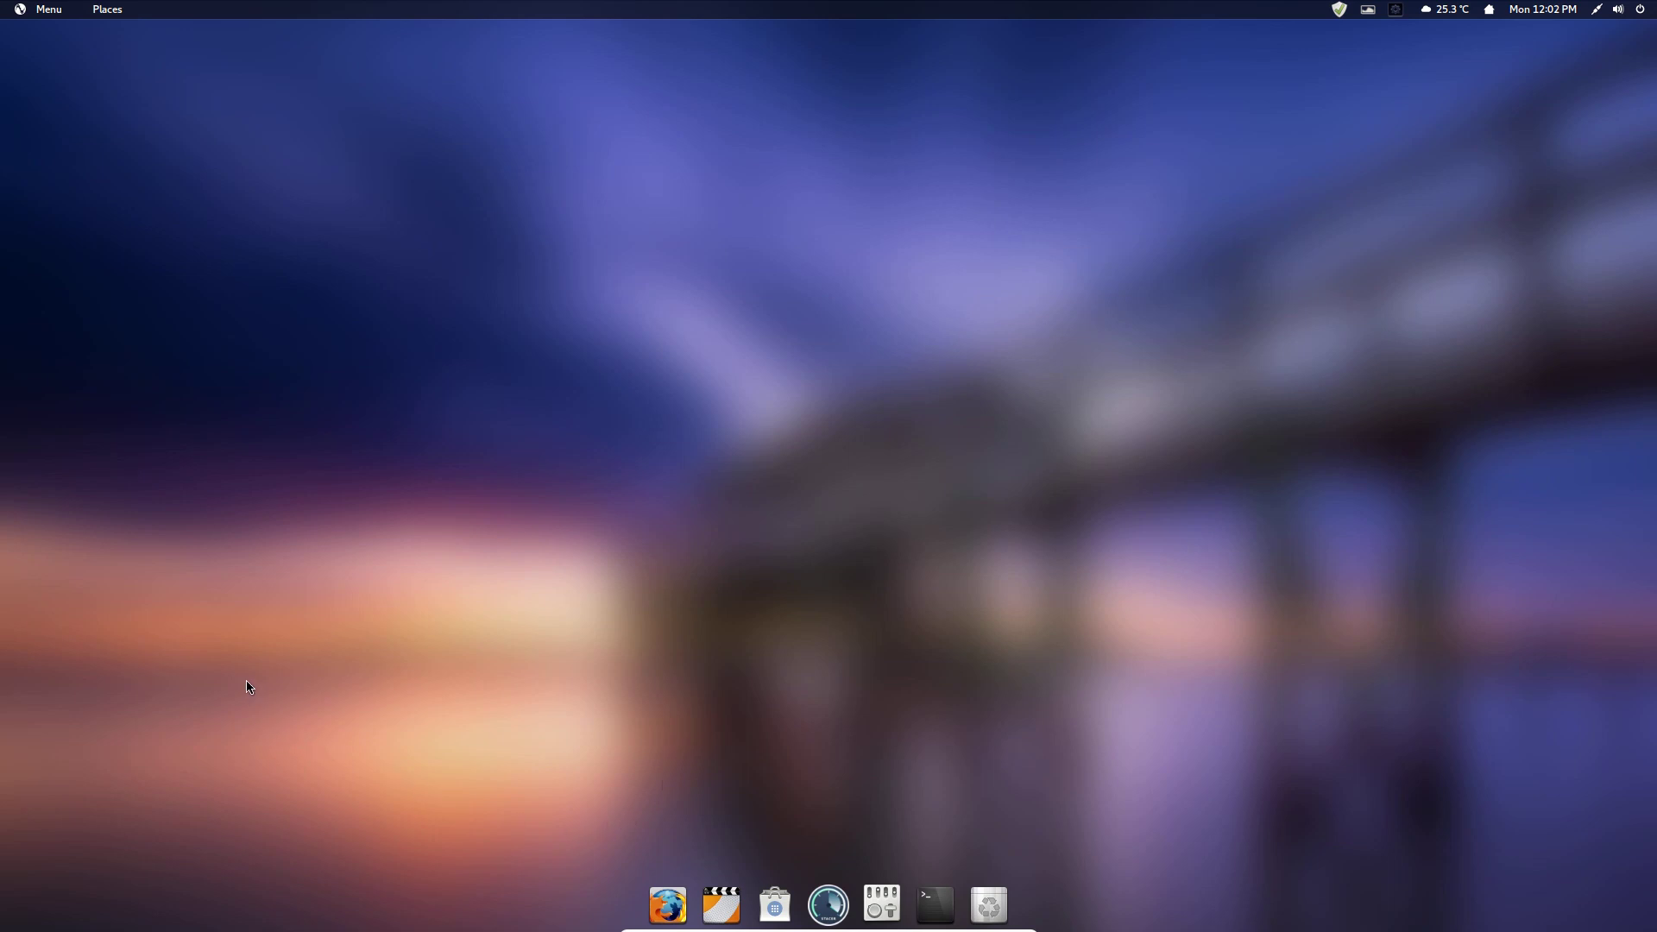
Launch Synaptic Package Manager from the System Tools category and authenticate with the account password
left_click(61, 10)
left_click(100, 352)
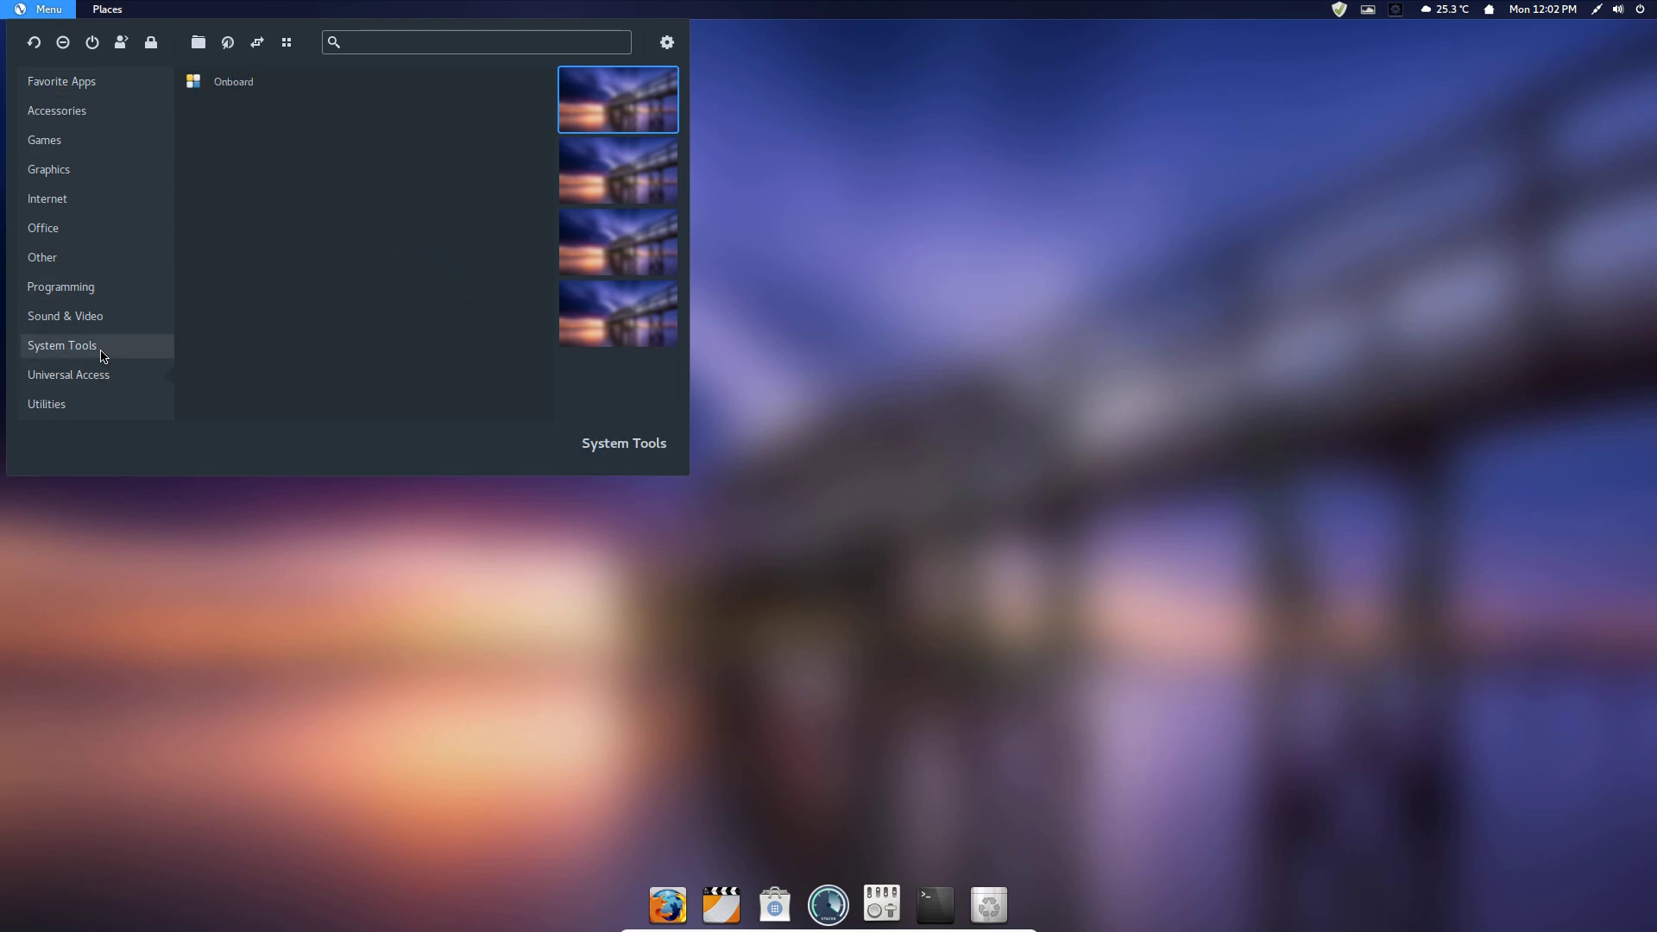
scroll(302, 344, "down", 3)
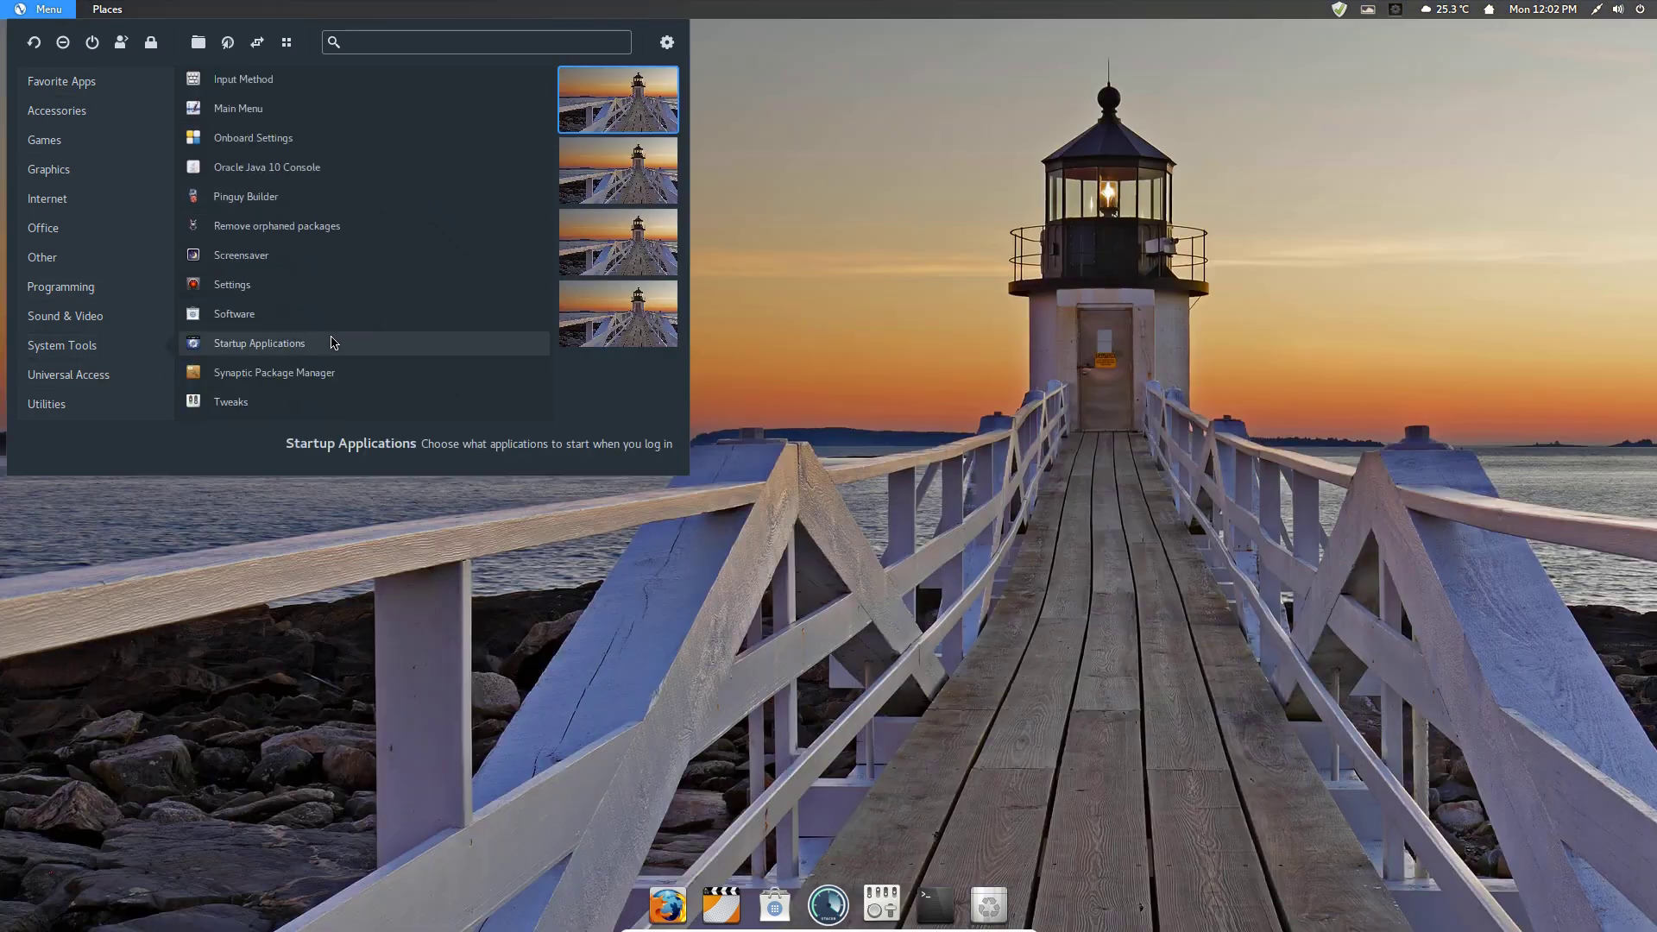
left_click(281, 377)
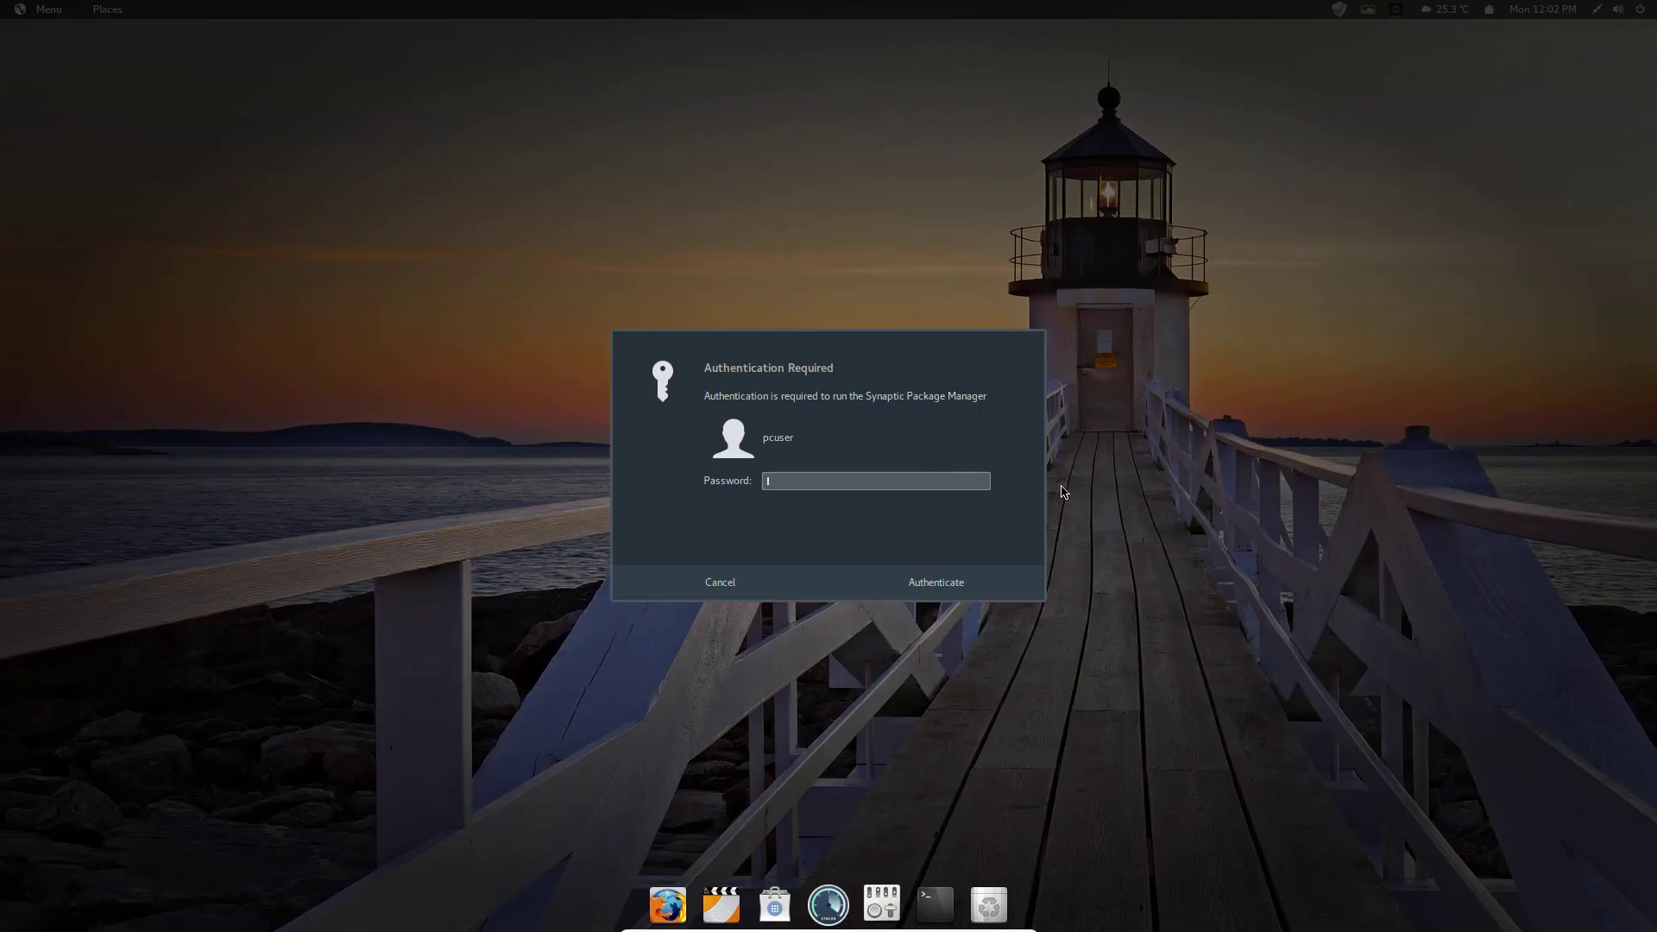
type("*****")
key("Return")
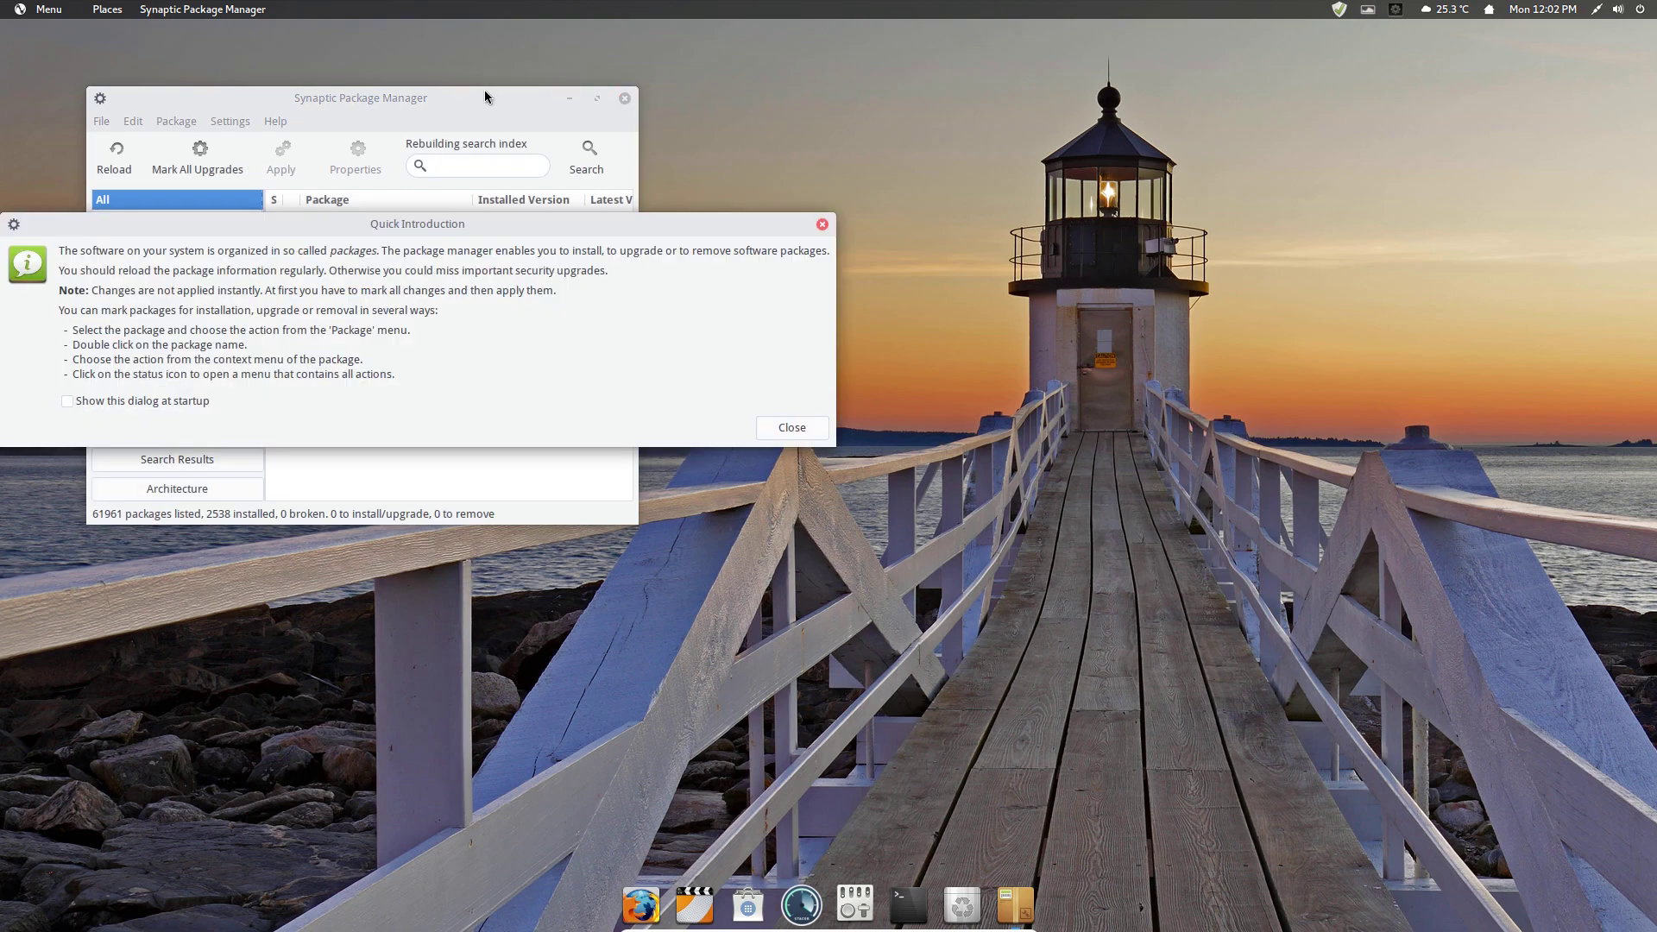
Dismiss the Quick Introduction, look over Synaptic's package list, and close the package manager
left_click(775, 423)
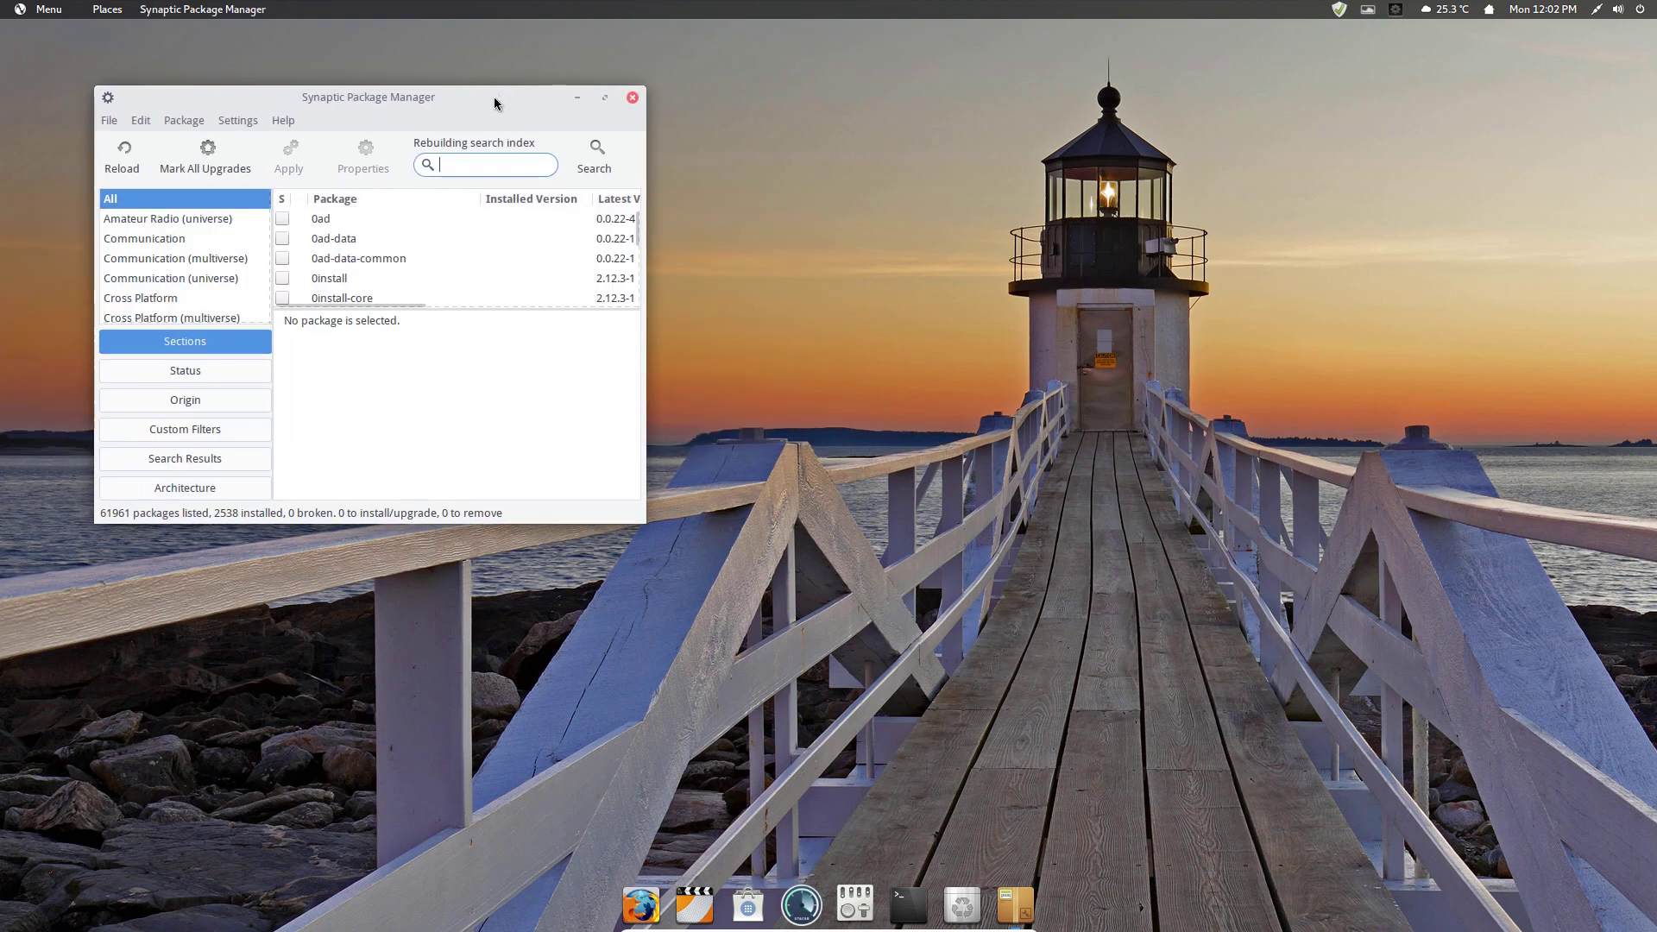
left_click_drag(494, 97, 915, 126)
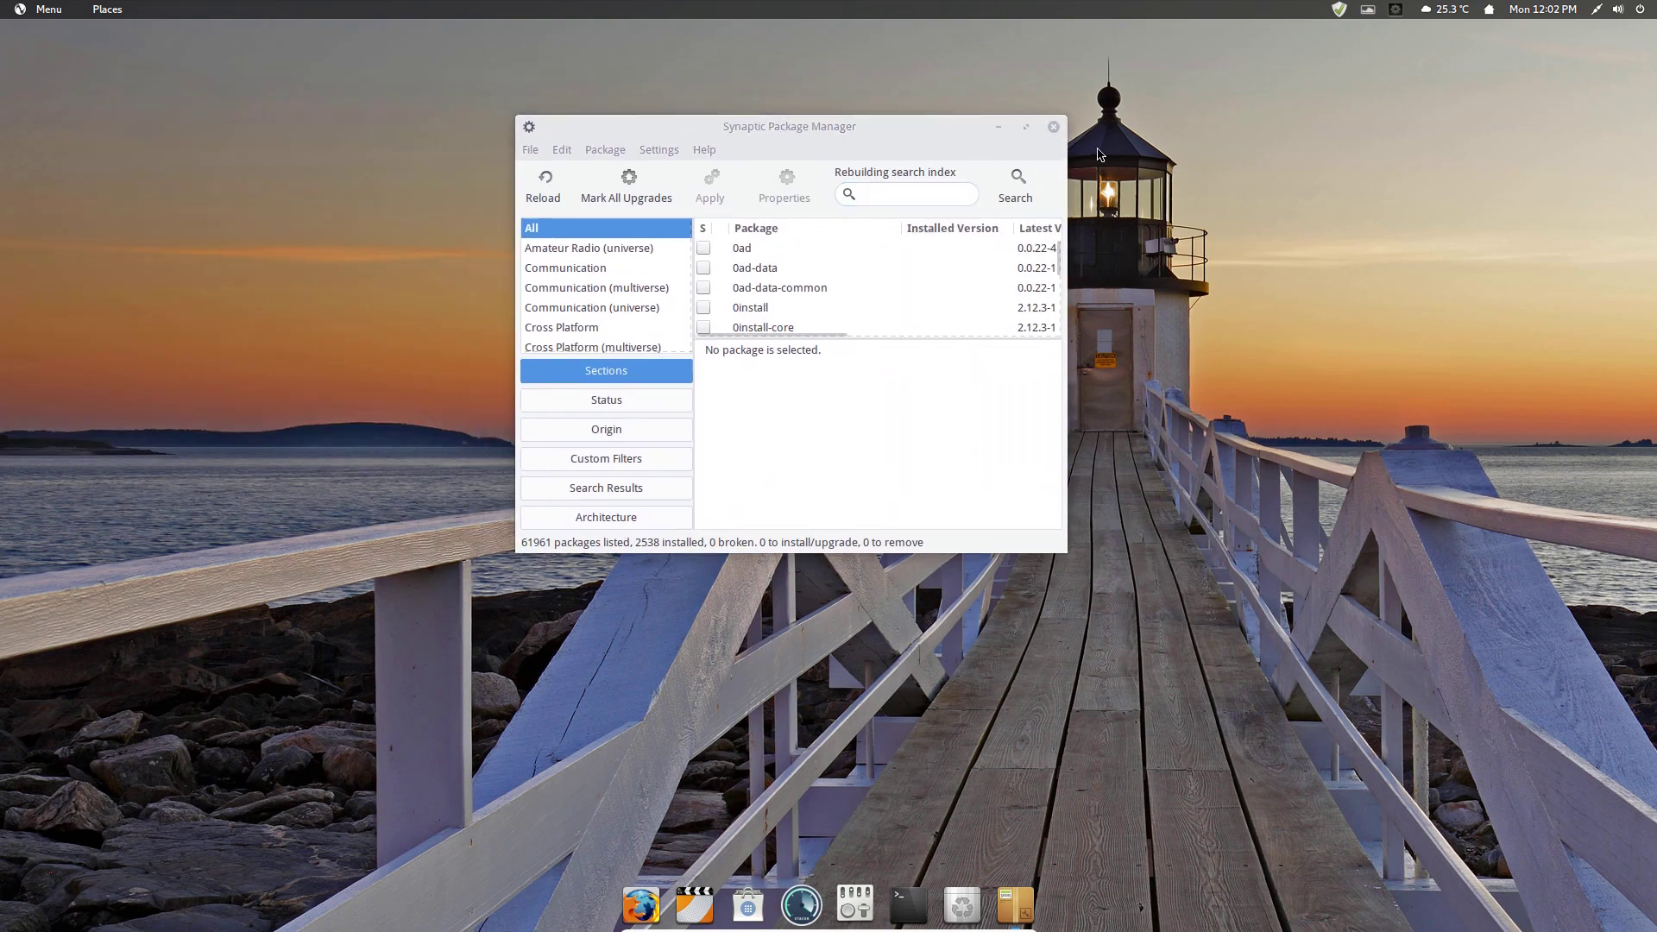
left_click(1053, 127)
Open DevedeNG from the Sound & Video category, look at its disc type choices, and close it
left_click(49, 12)
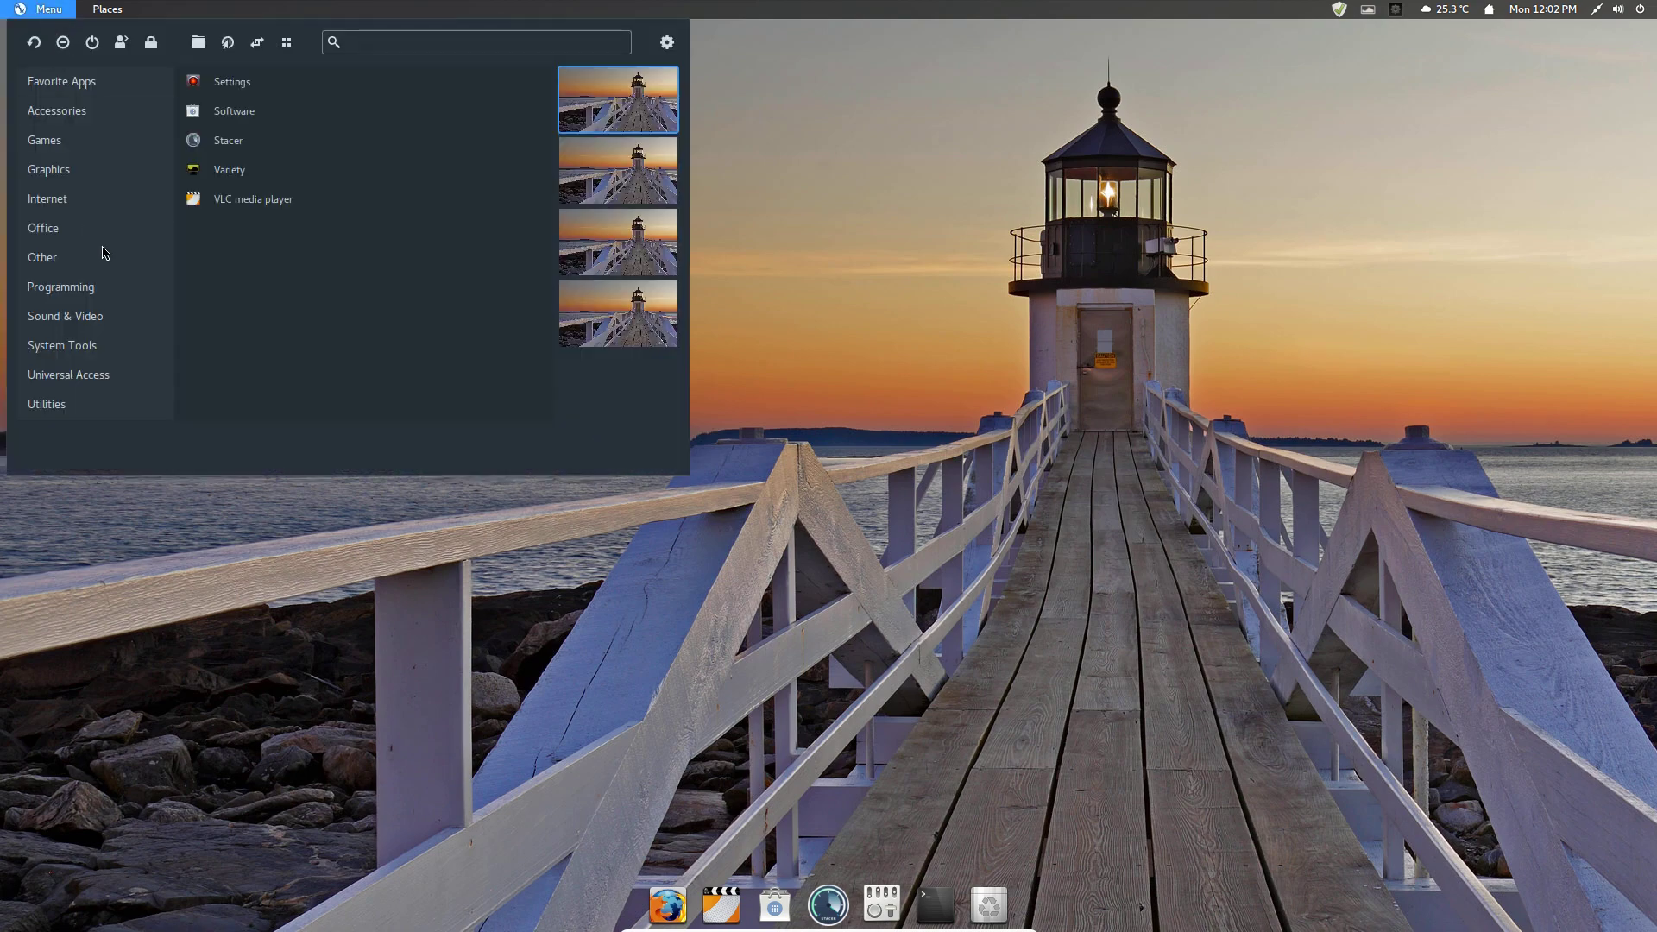
left_click(101, 321)
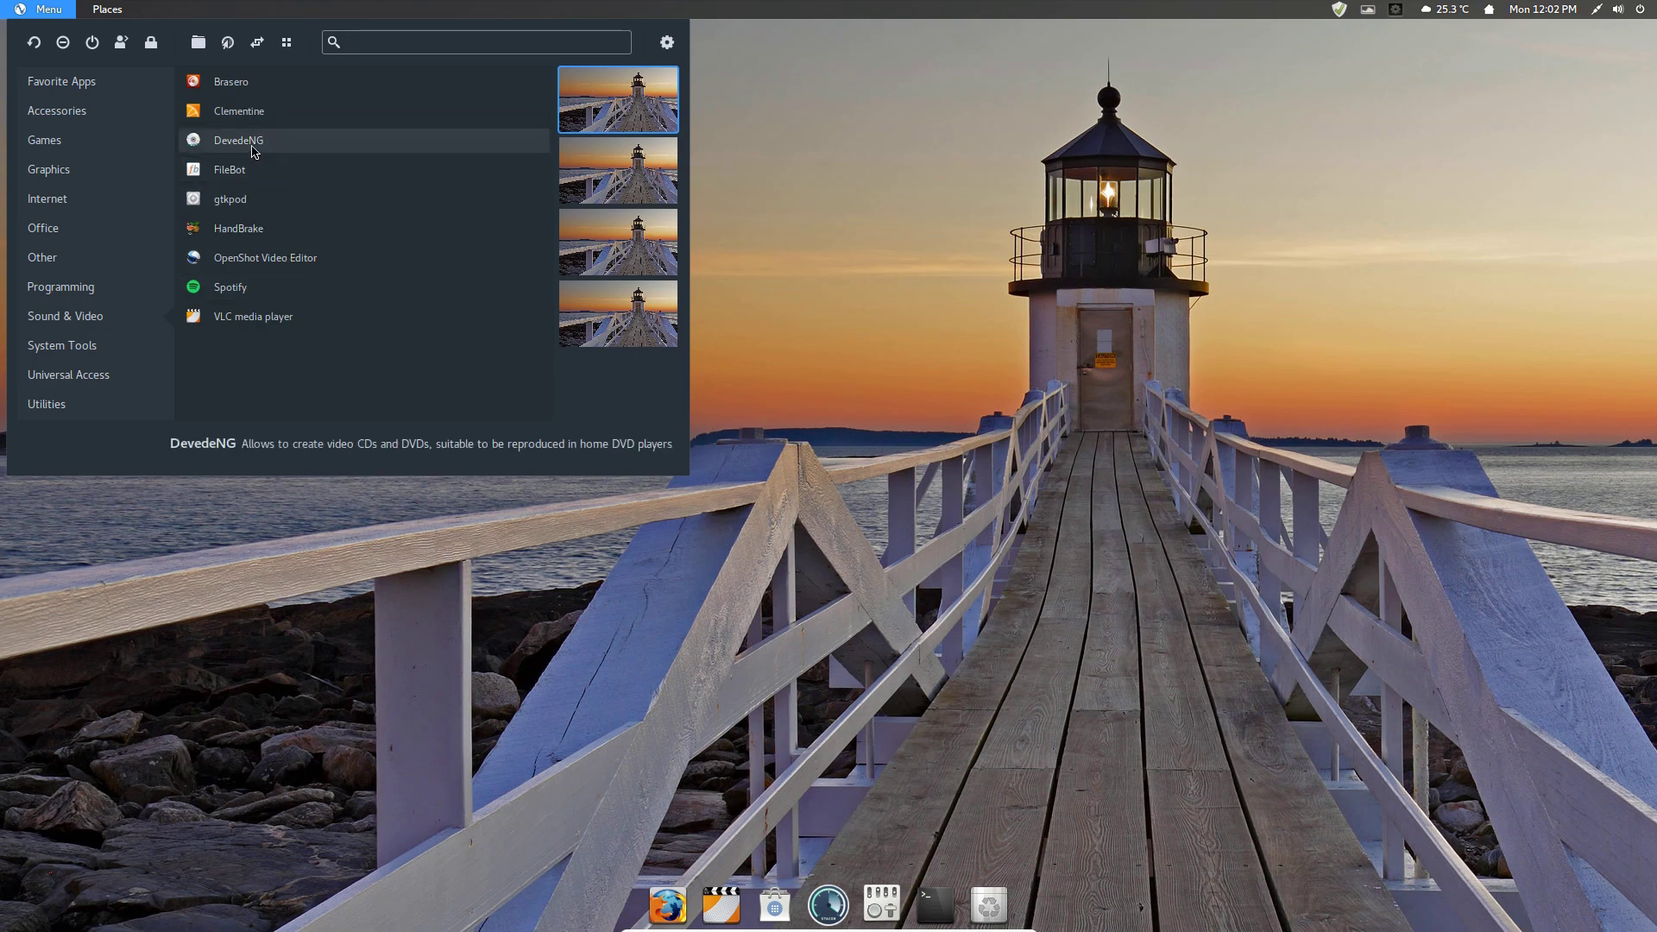
left_click(254, 143)
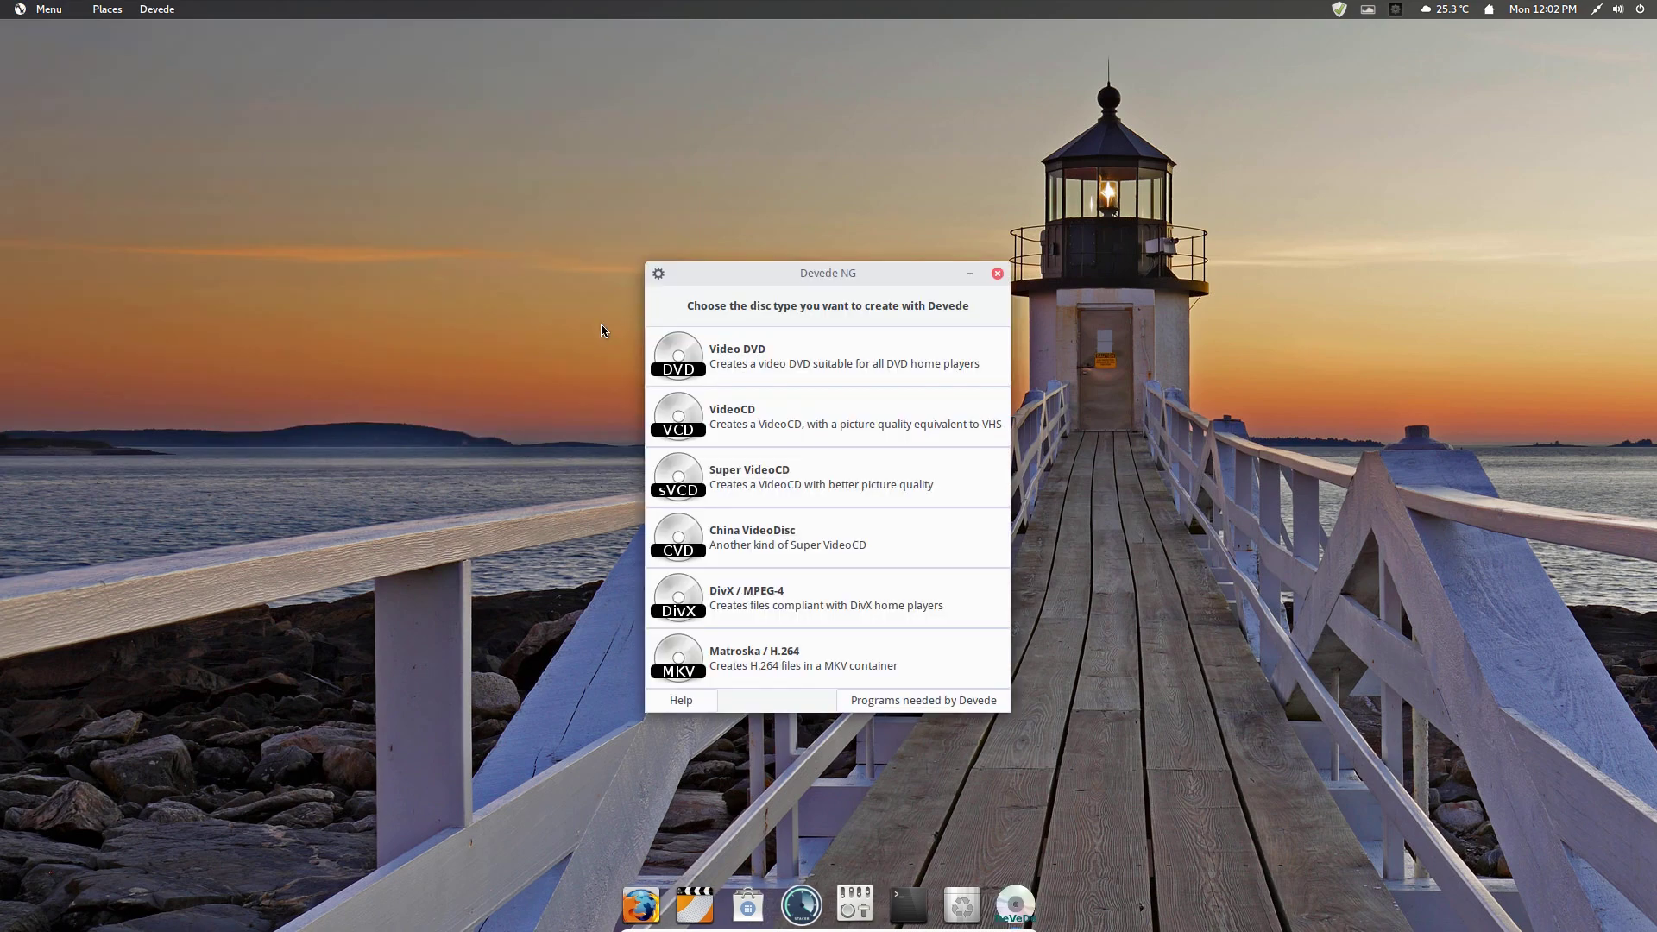
left_click(997, 274)
Look through the Sound & Video and Other categories, open Plex Media Manager to view its sign-in page, and close the browser
left_click(26, 8)
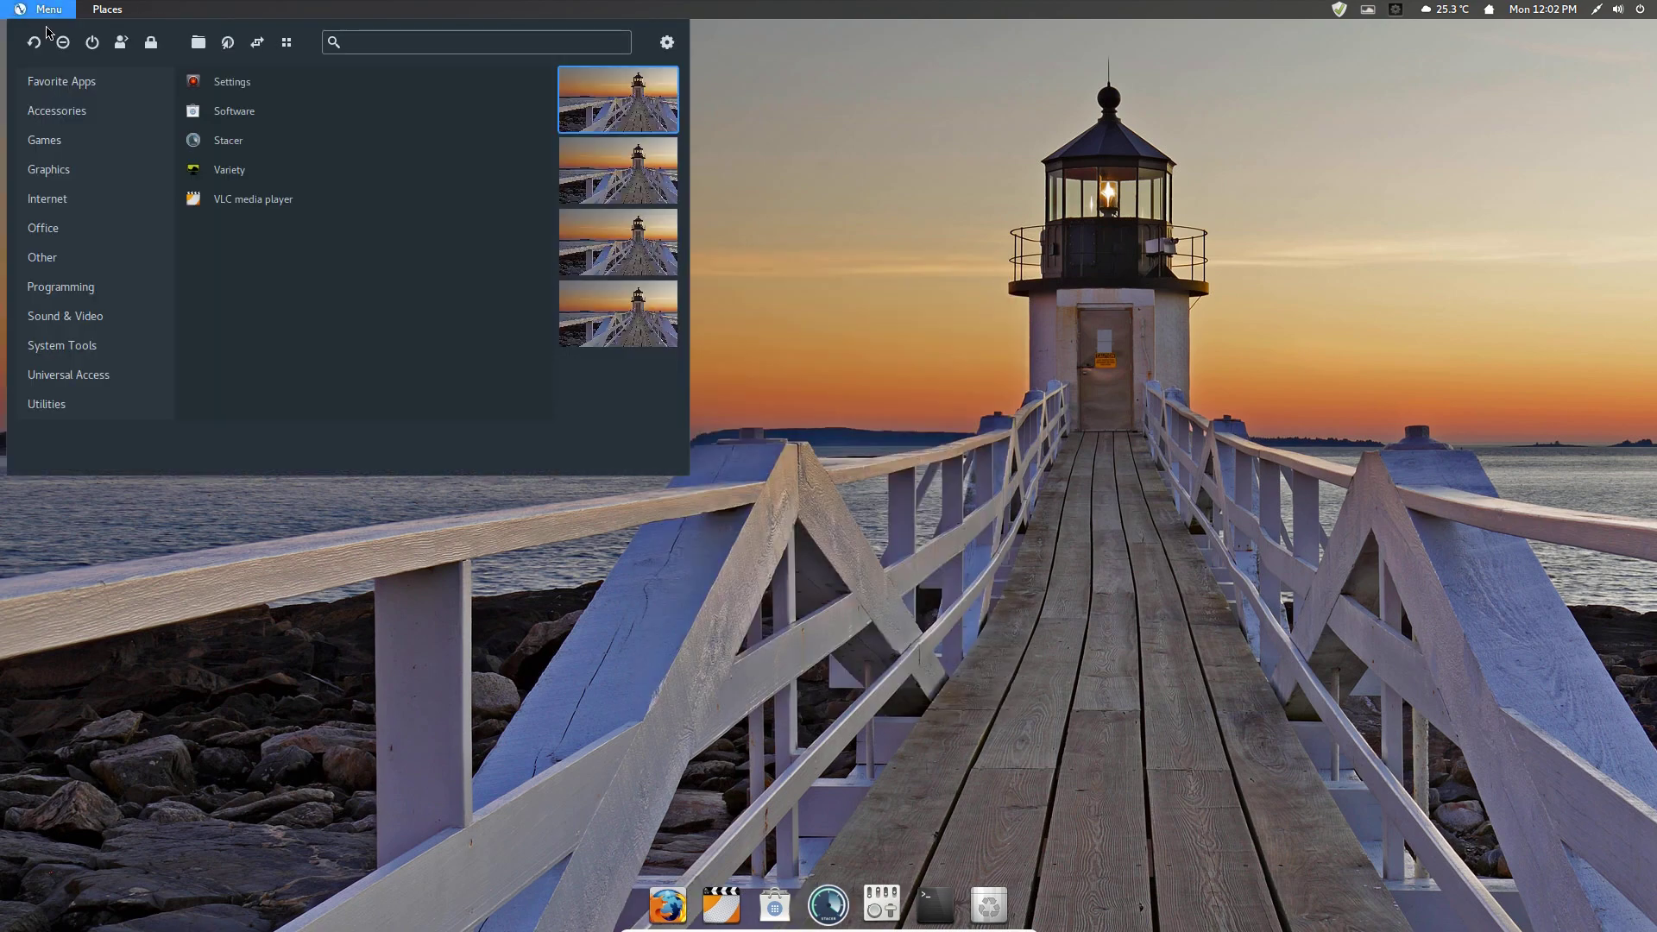
mouse_move(78, 316)
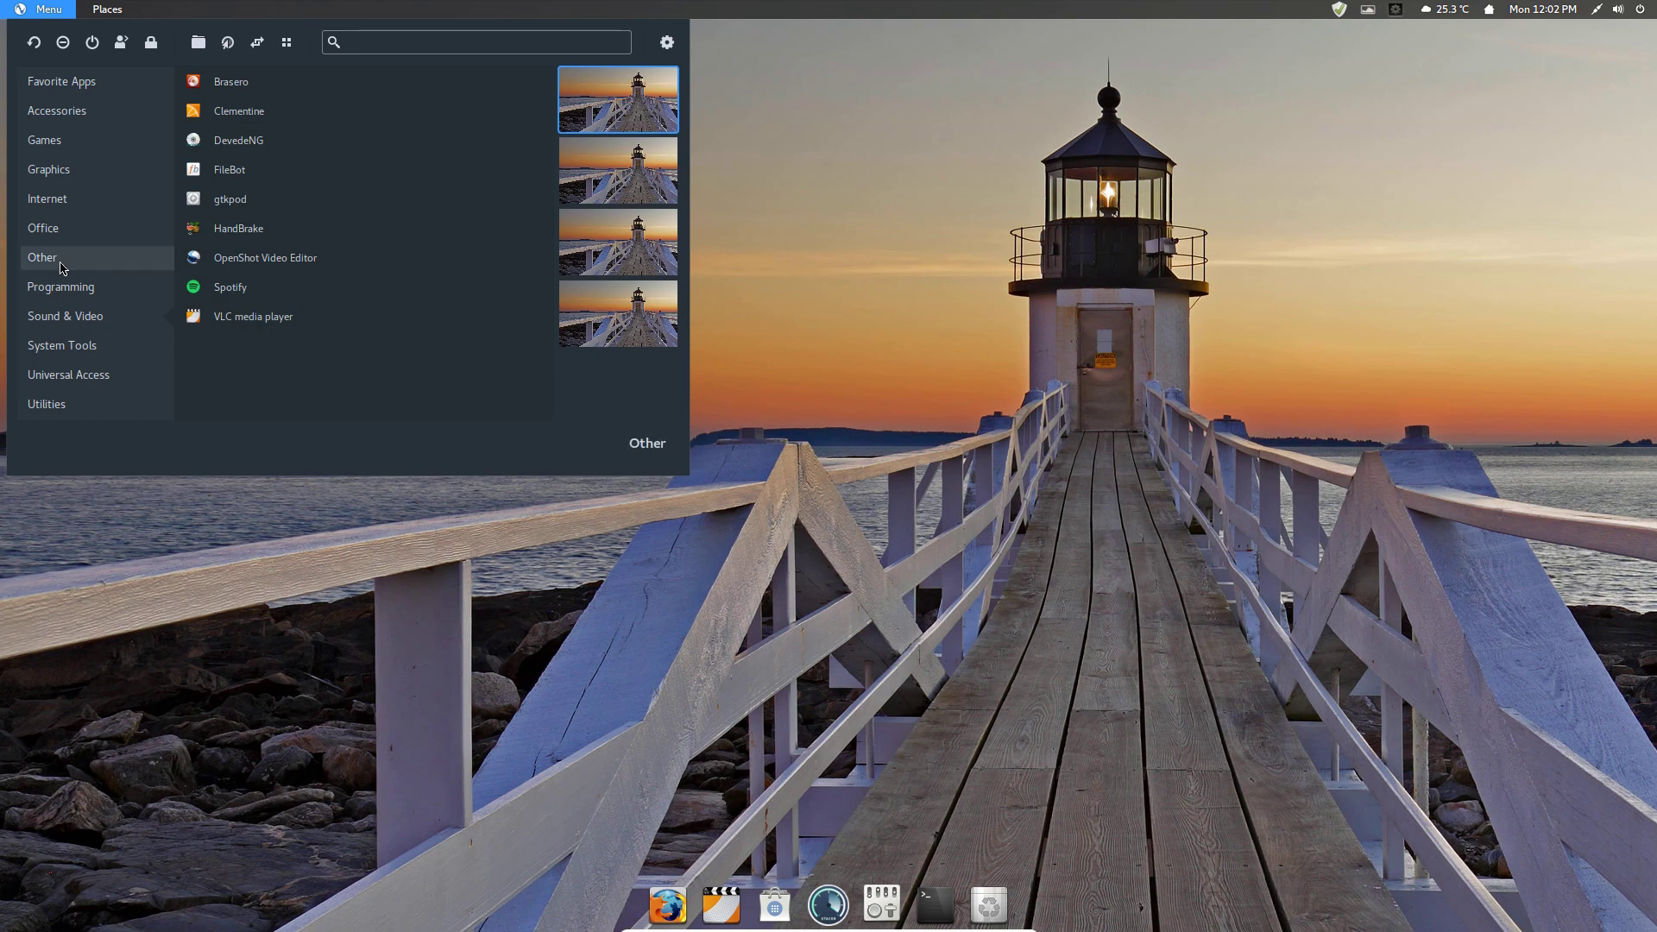
mouse_move(50, 289)
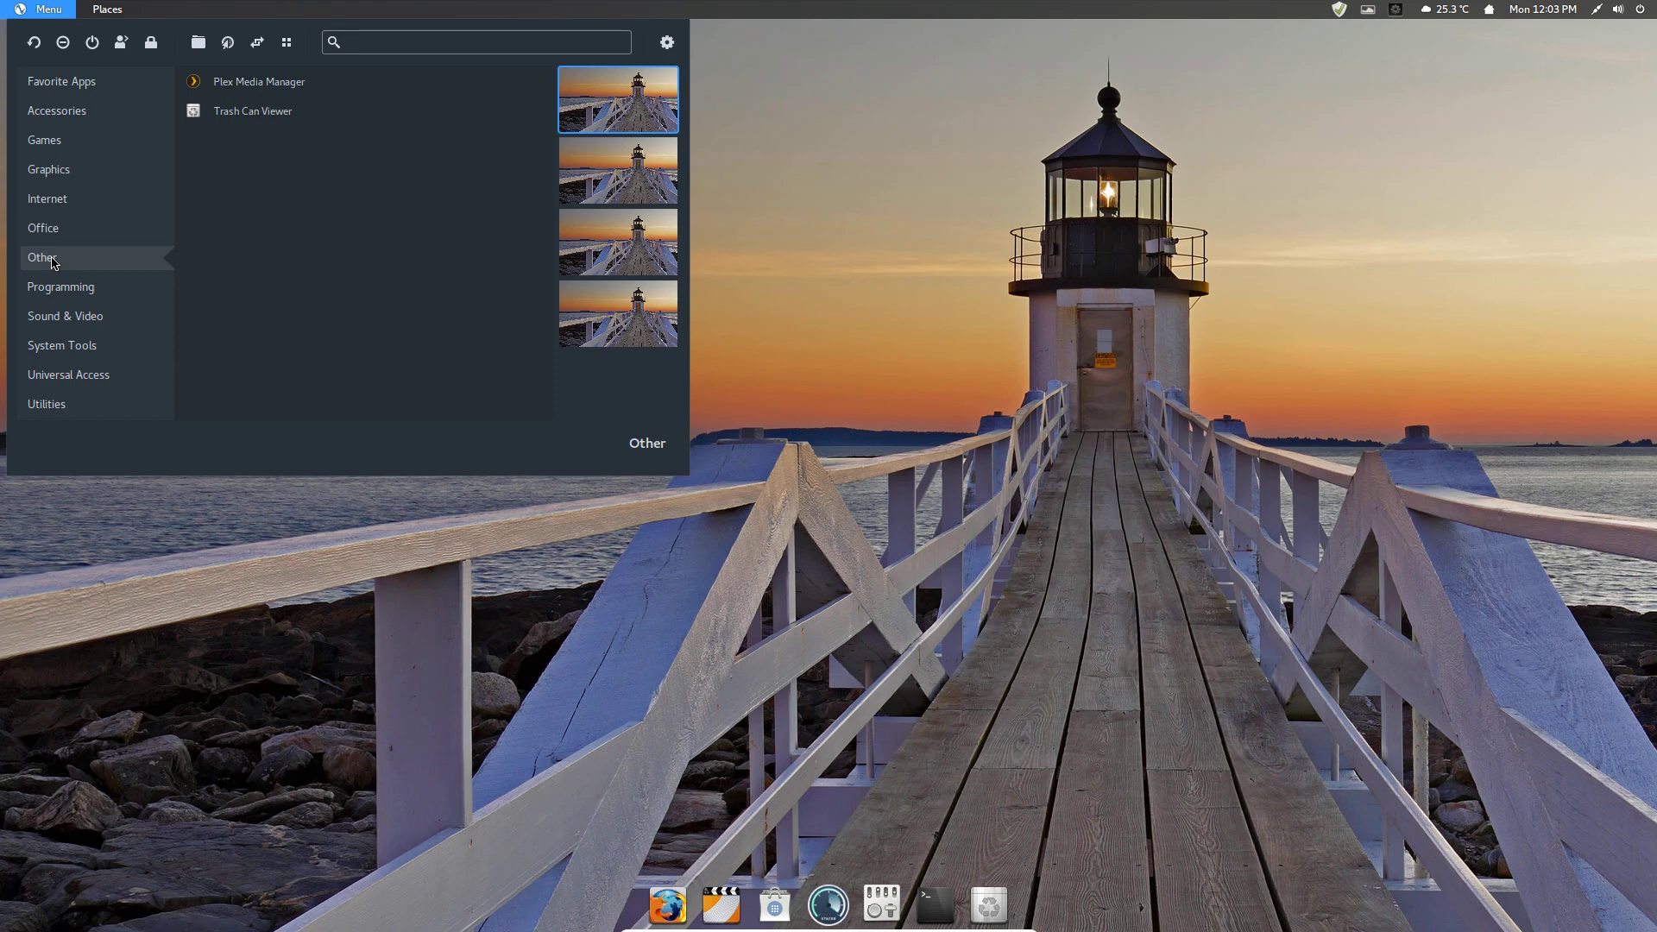
left_click(267, 93)
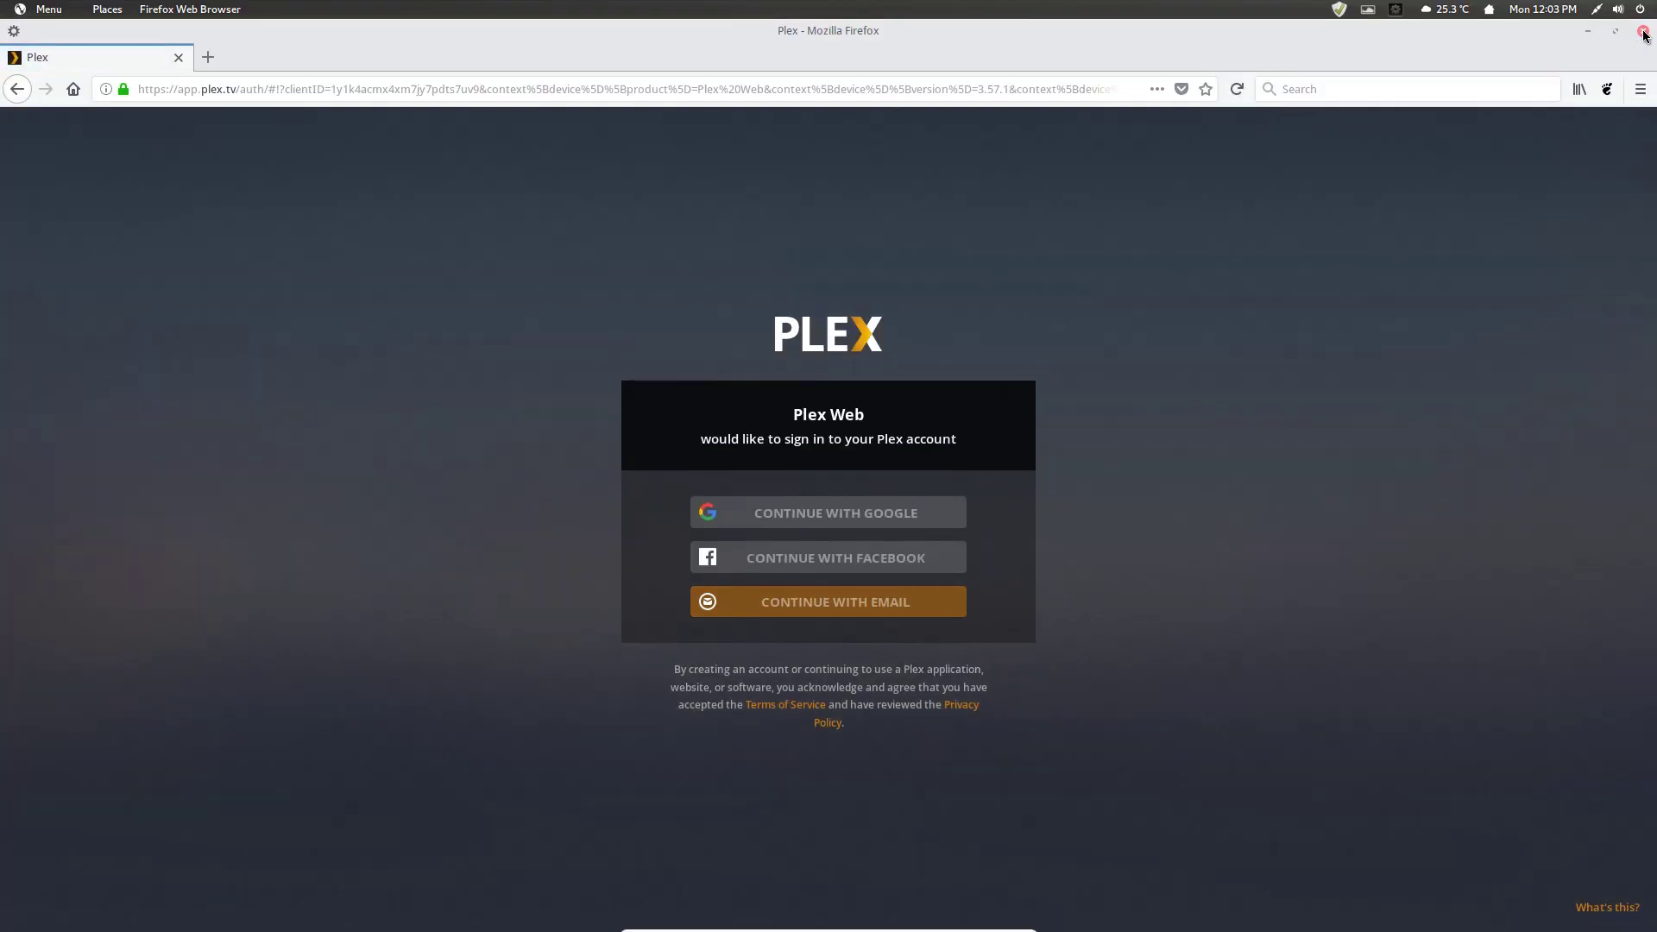
left_click(1644, 33)
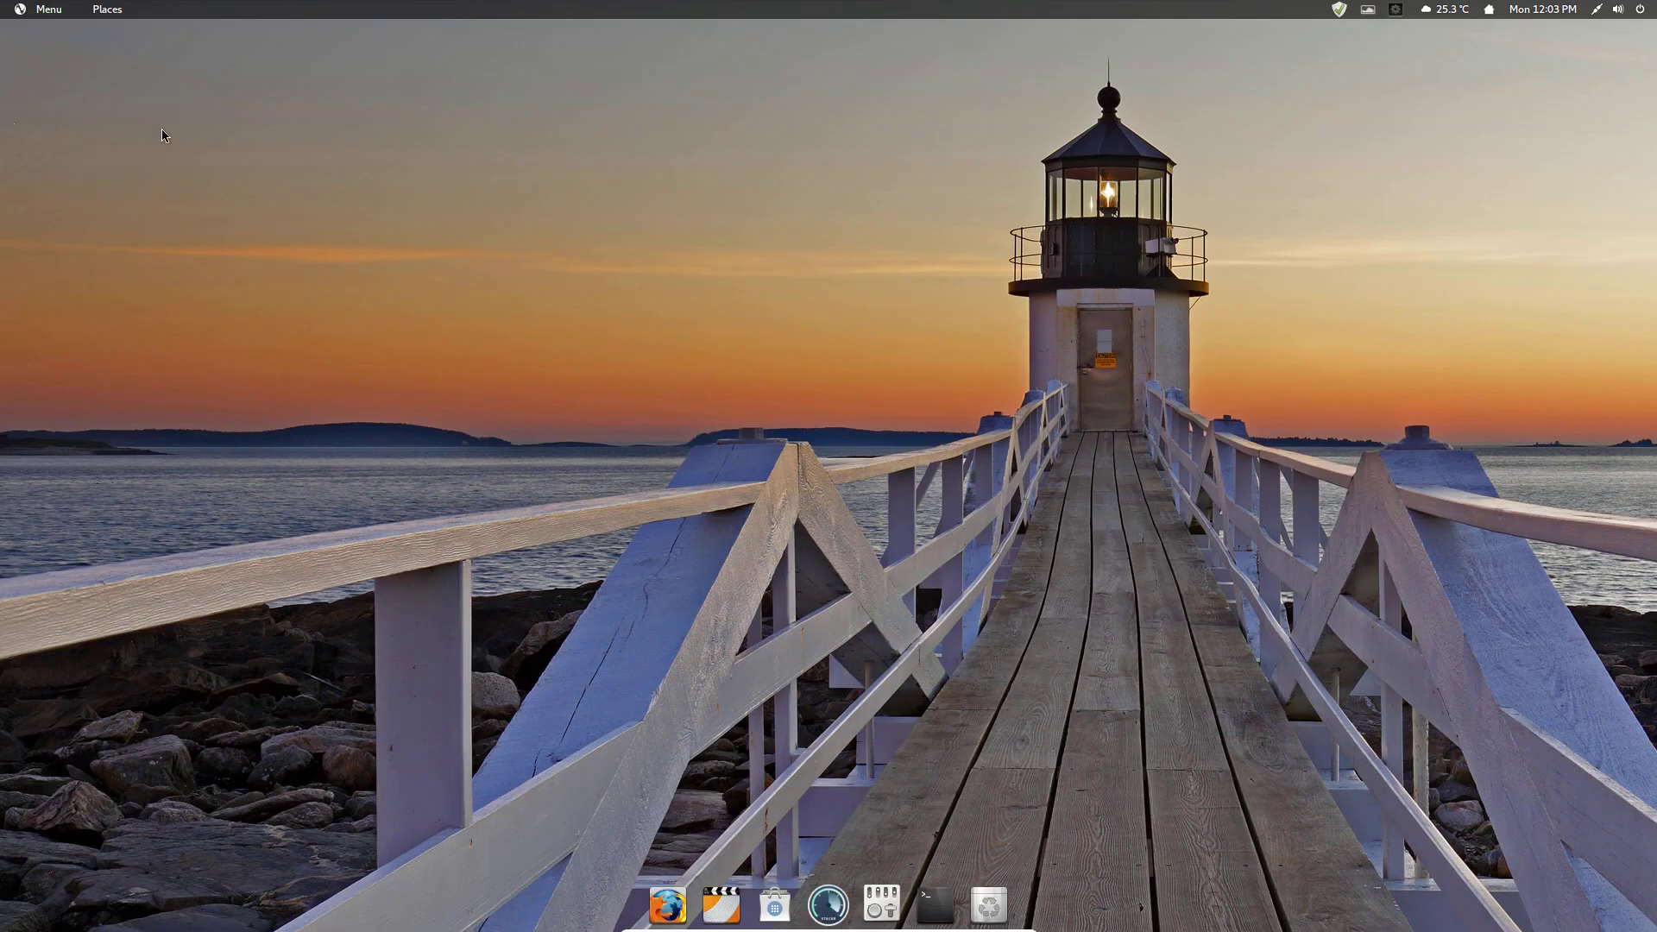
Review the apps in the Office, Internet, Graphics, Games, Accessories and Favorite Apps categories, and check one of the menu's shortcut lists
left_click(33, 12)
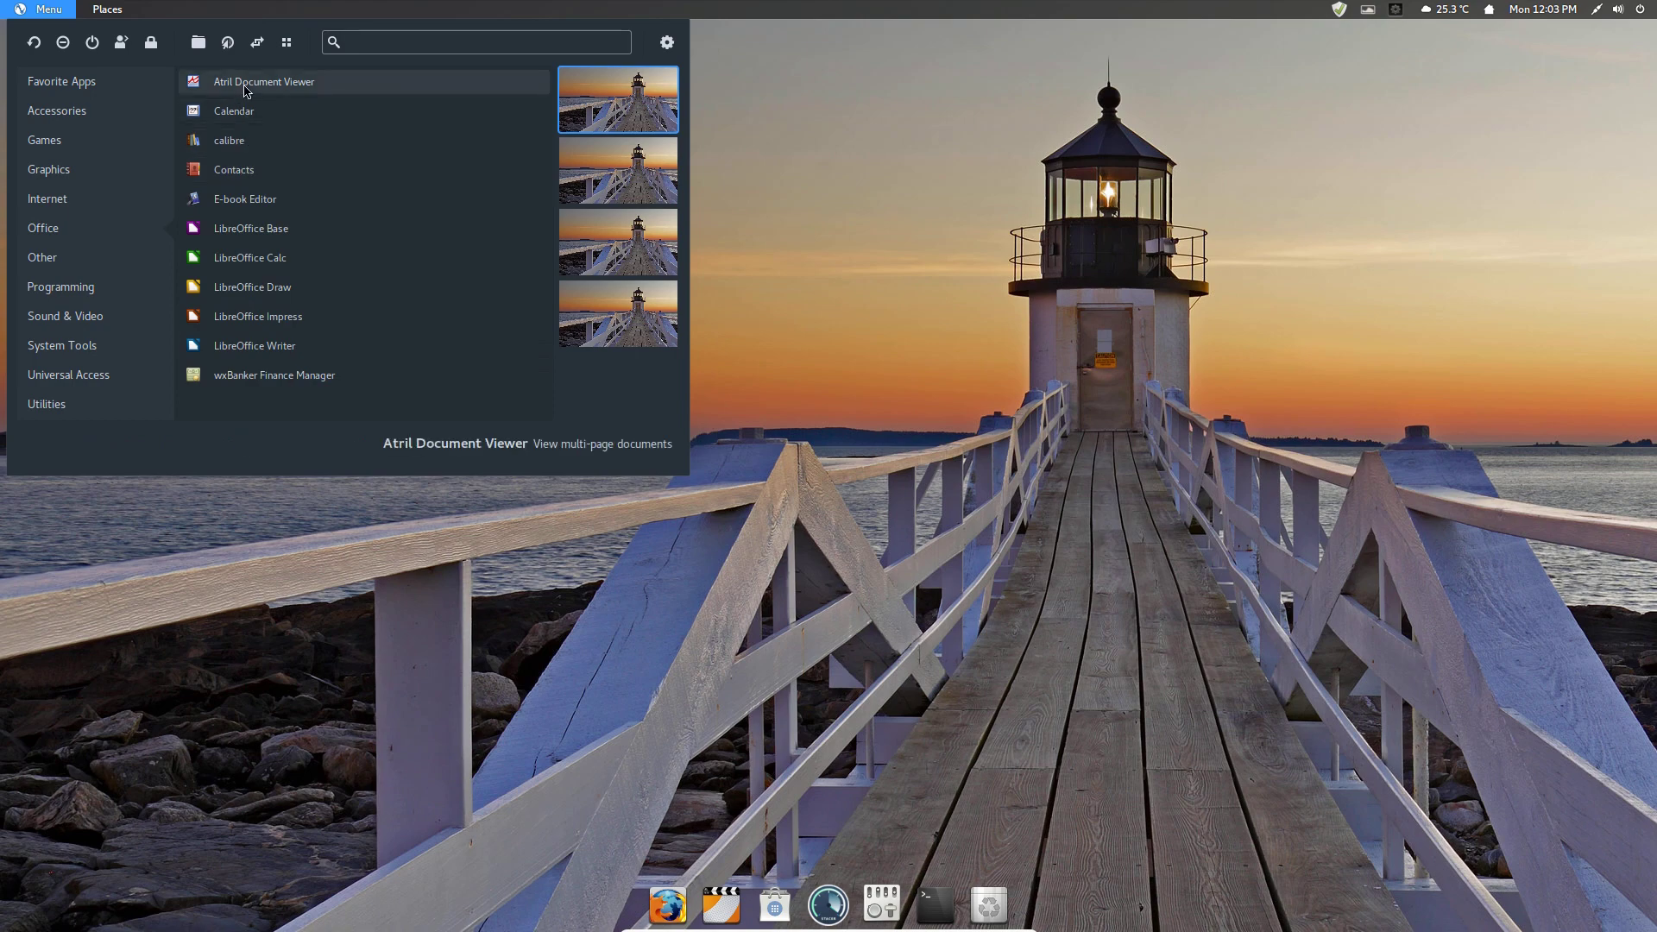
mouse_move(110, 199)
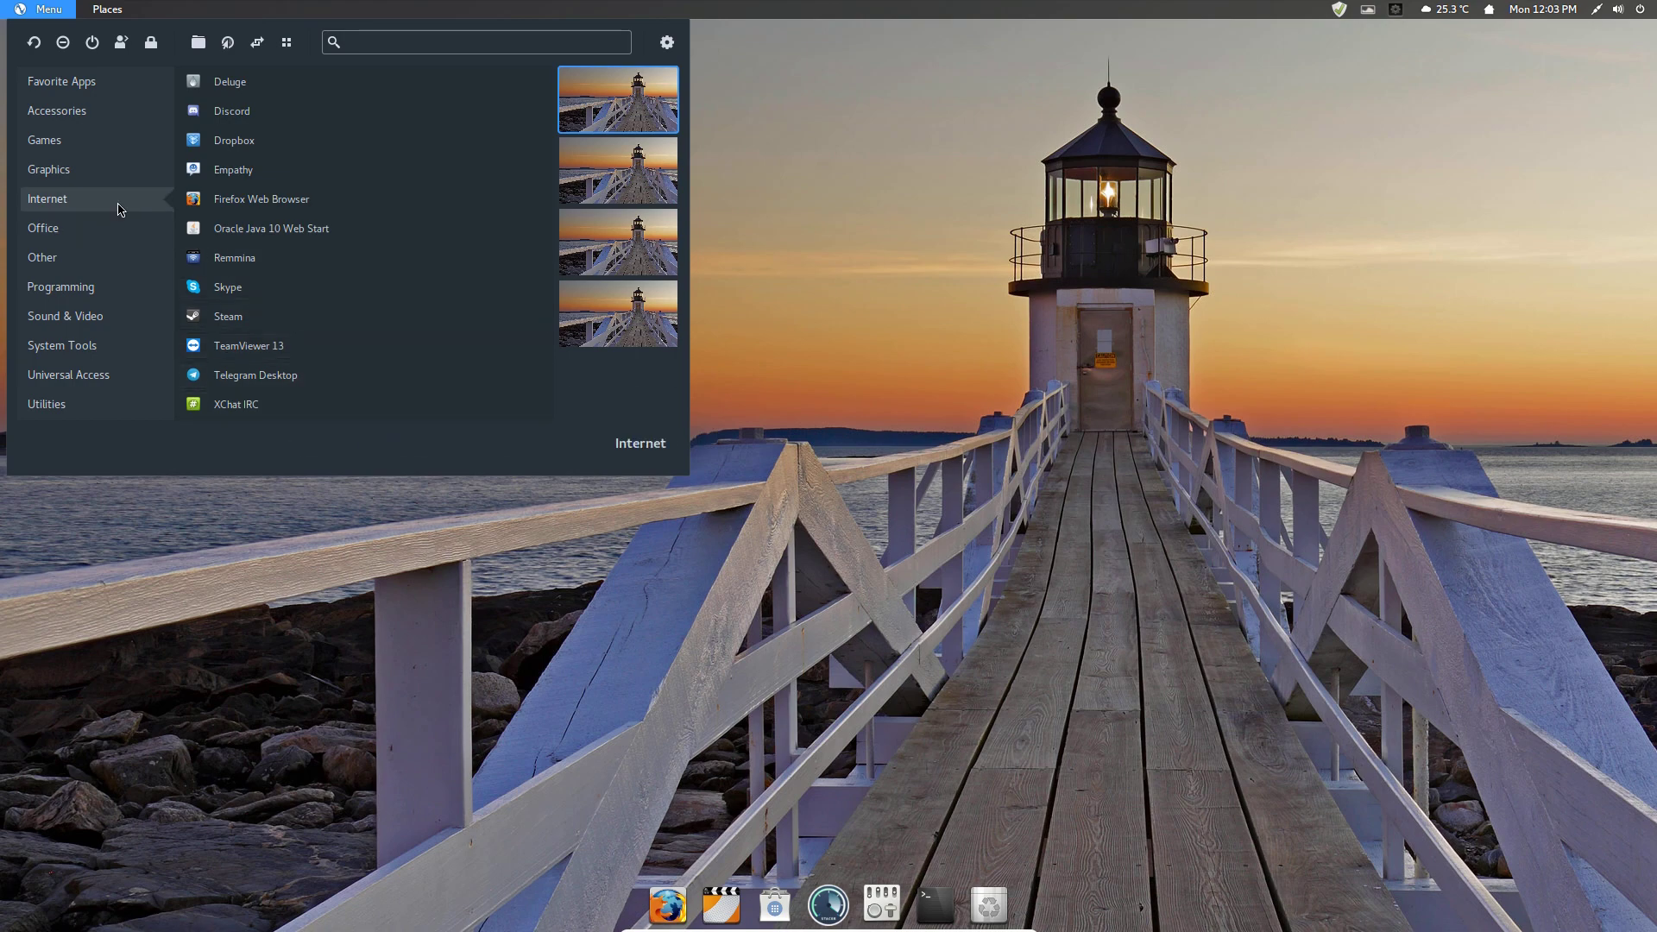
mouse_move(90, 174)
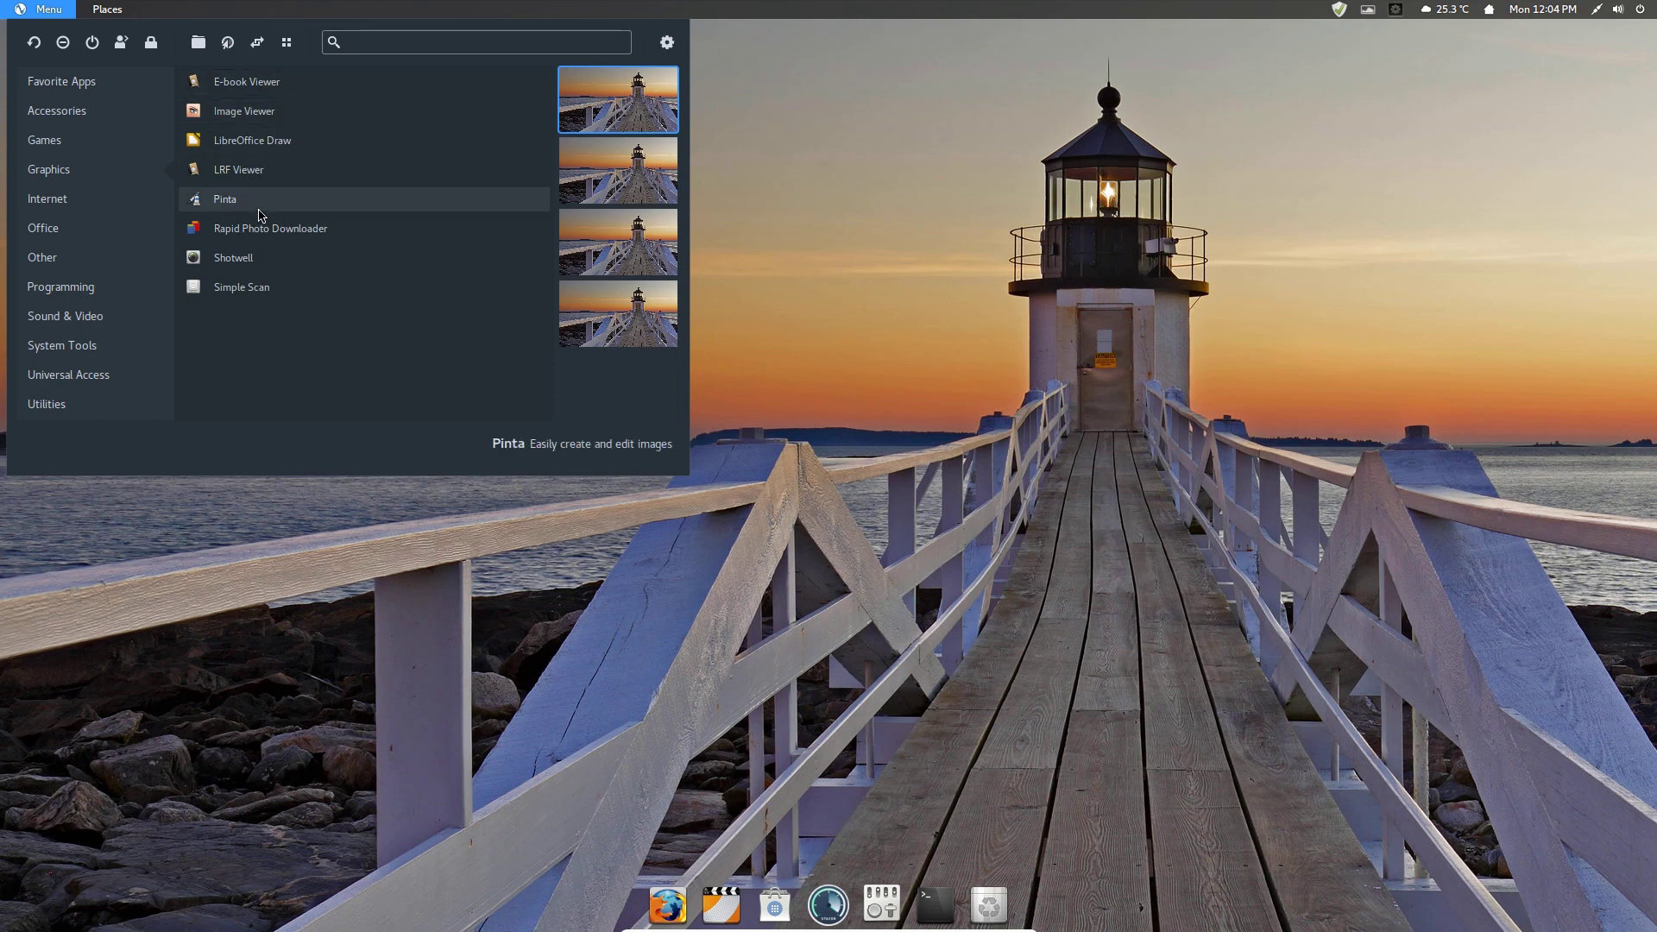
mouse_move(59, 145)
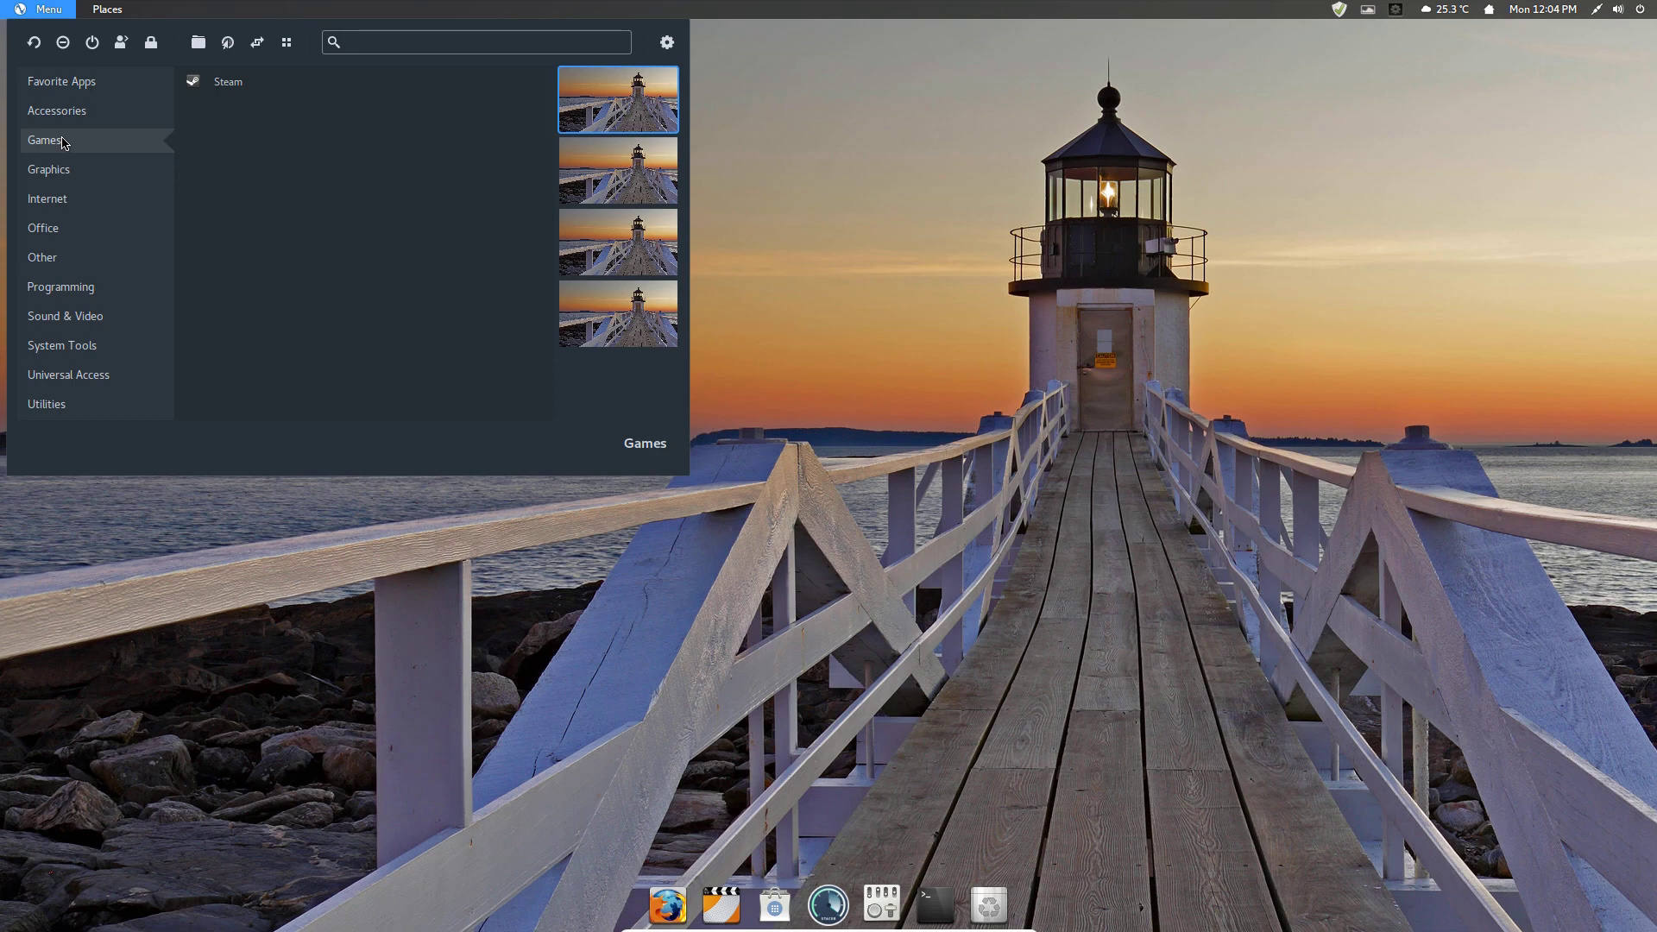
mouse_move(72, 113)
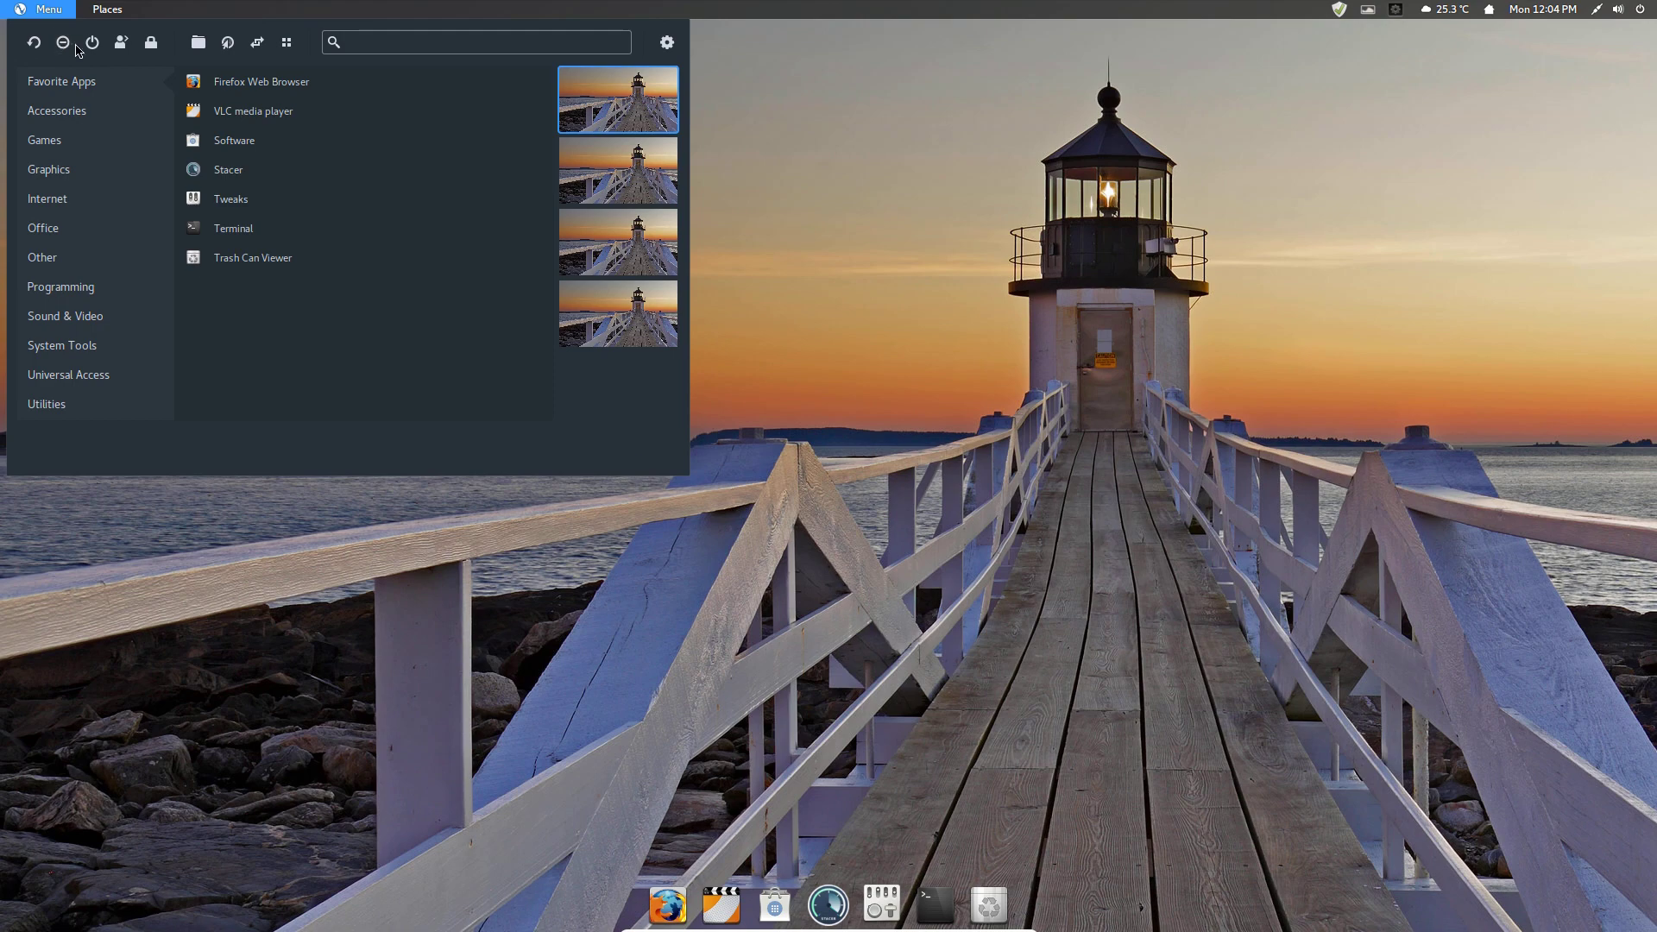
left_click(229, 45)
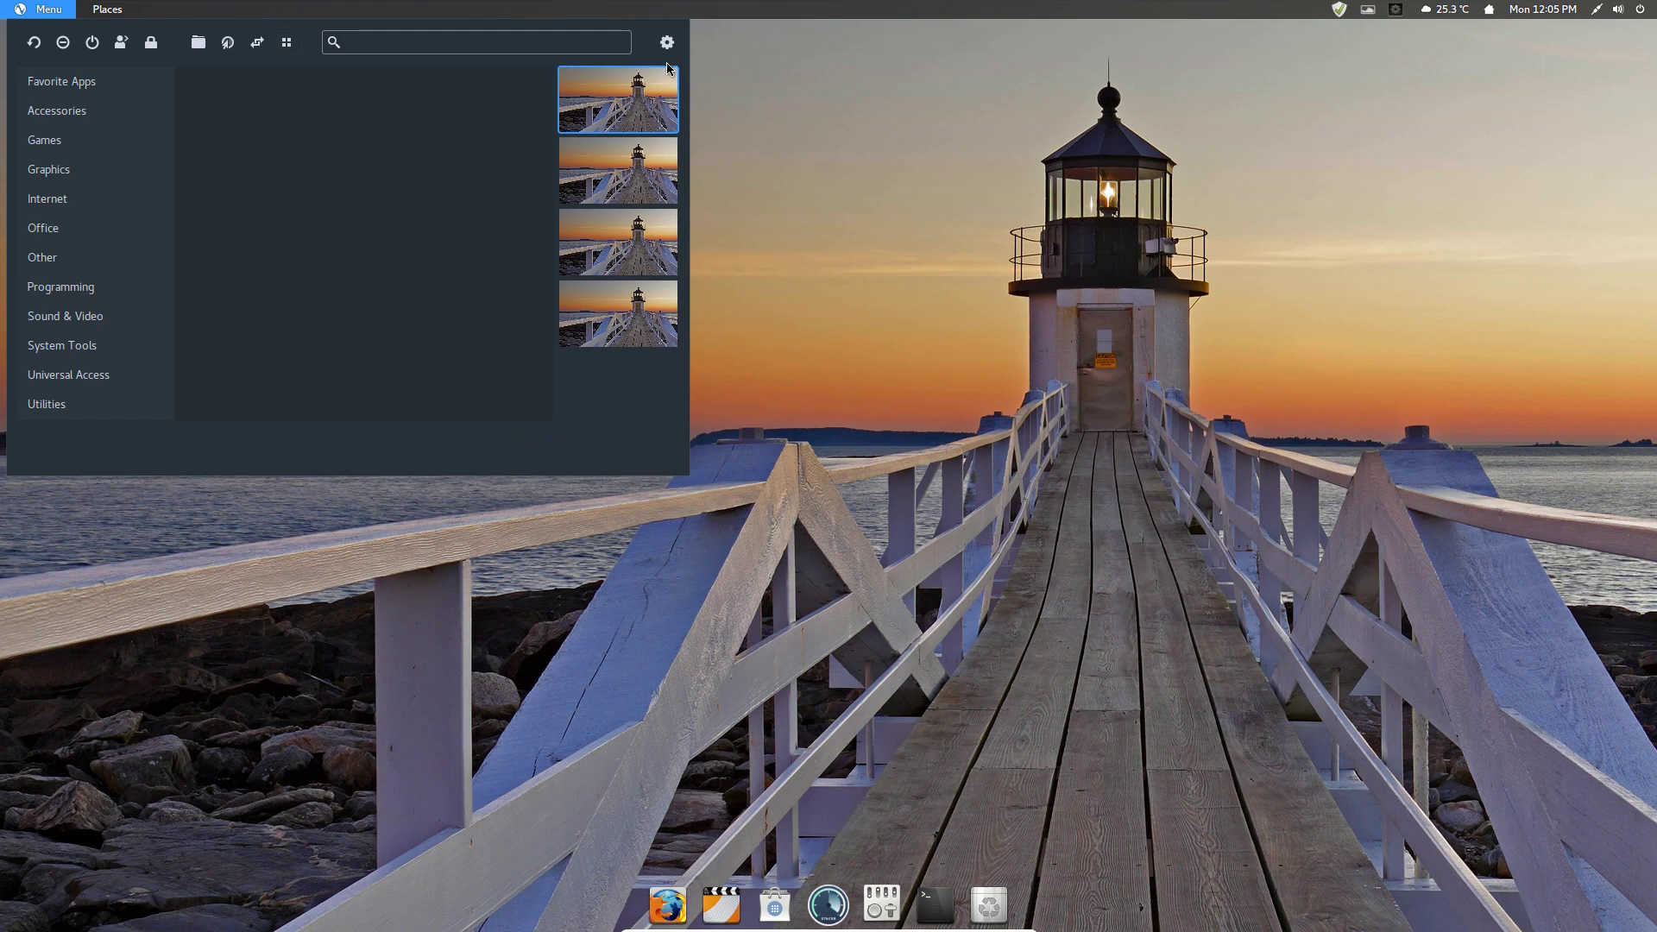
Look over the Gno-Menu panel button settings, close them, and check the options in the desktop's context menu
left_click(666, 45)
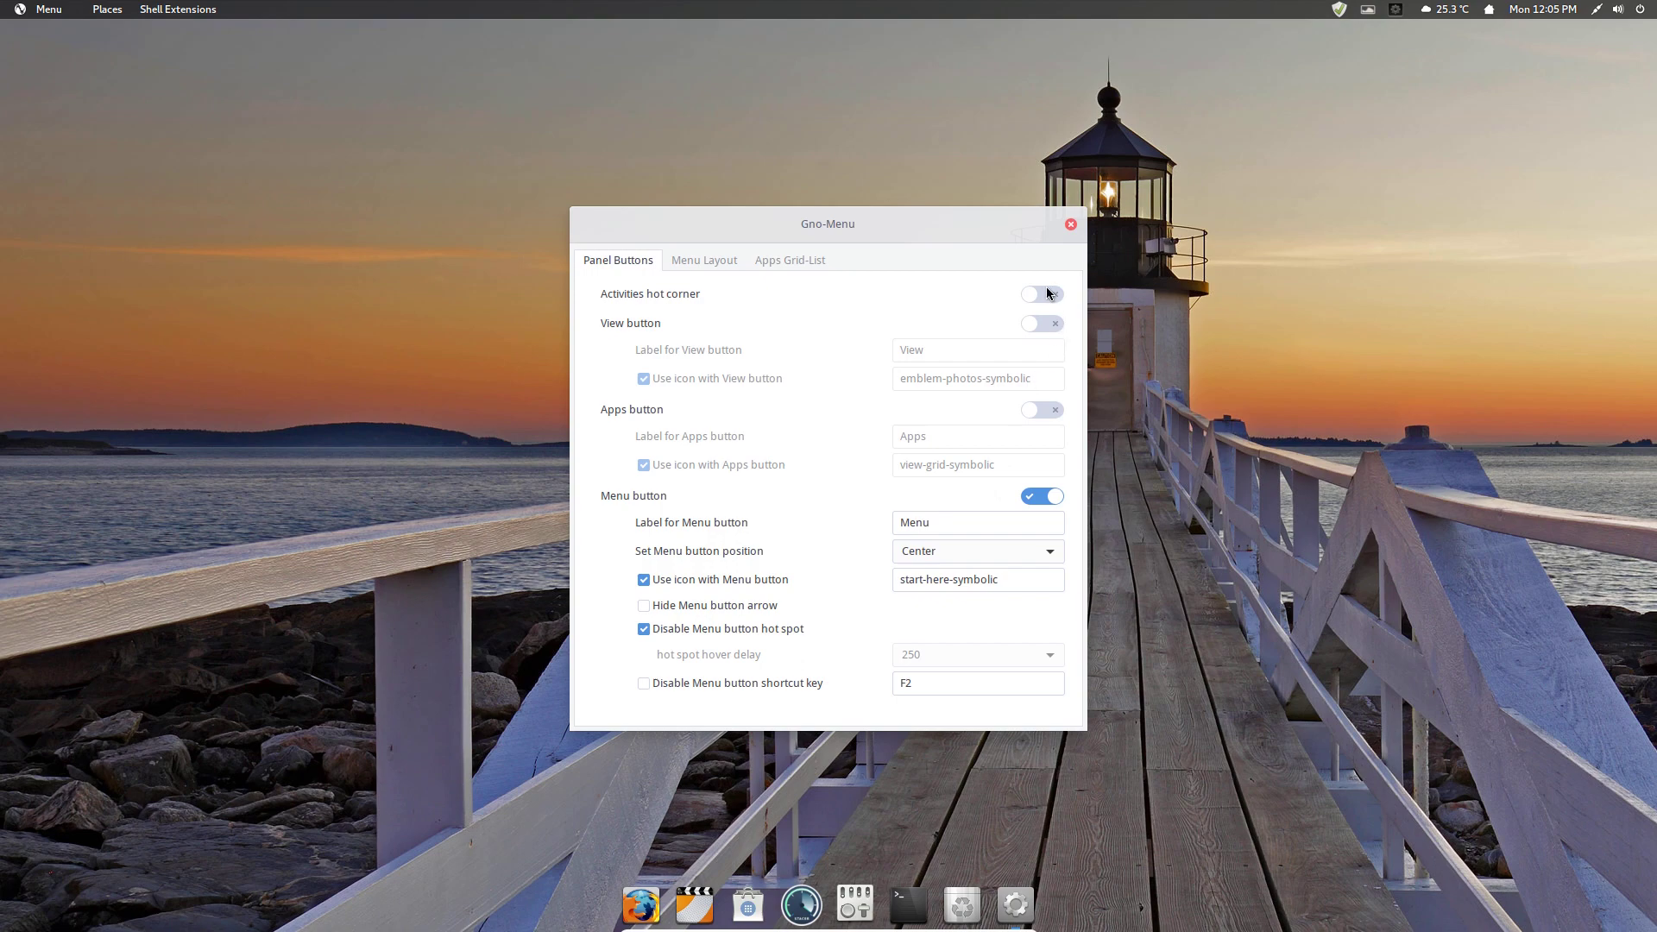
left_click(1147, 637)
left_click(1072, 225)
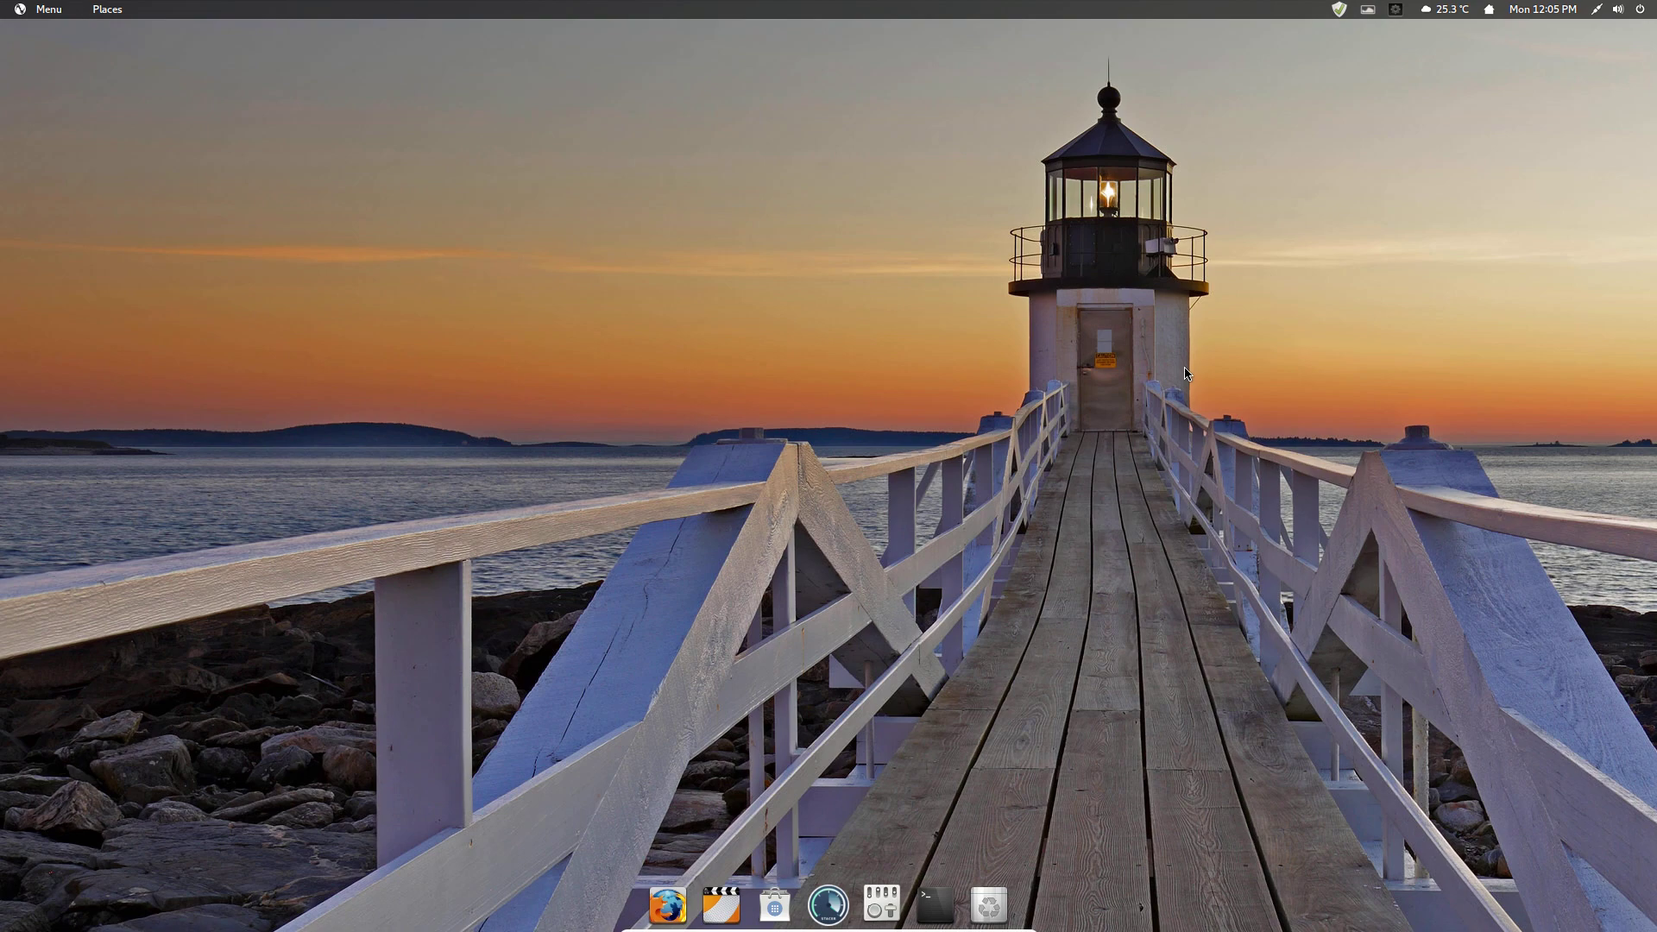
right_click(420, 159)
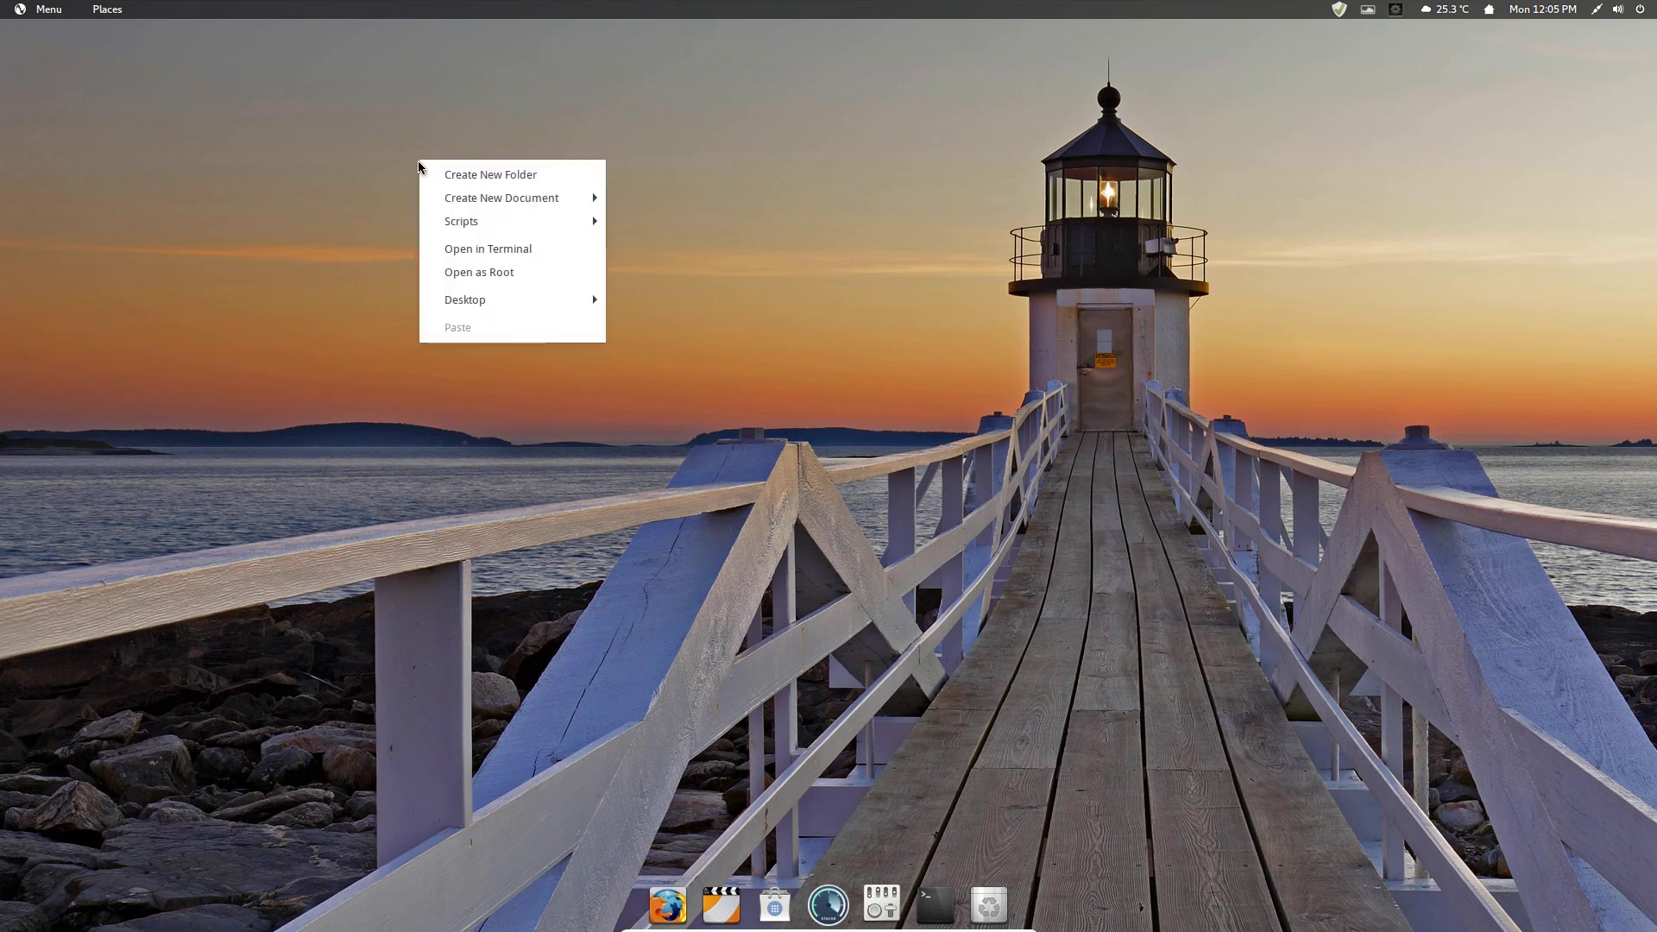
left_click(294, 367)
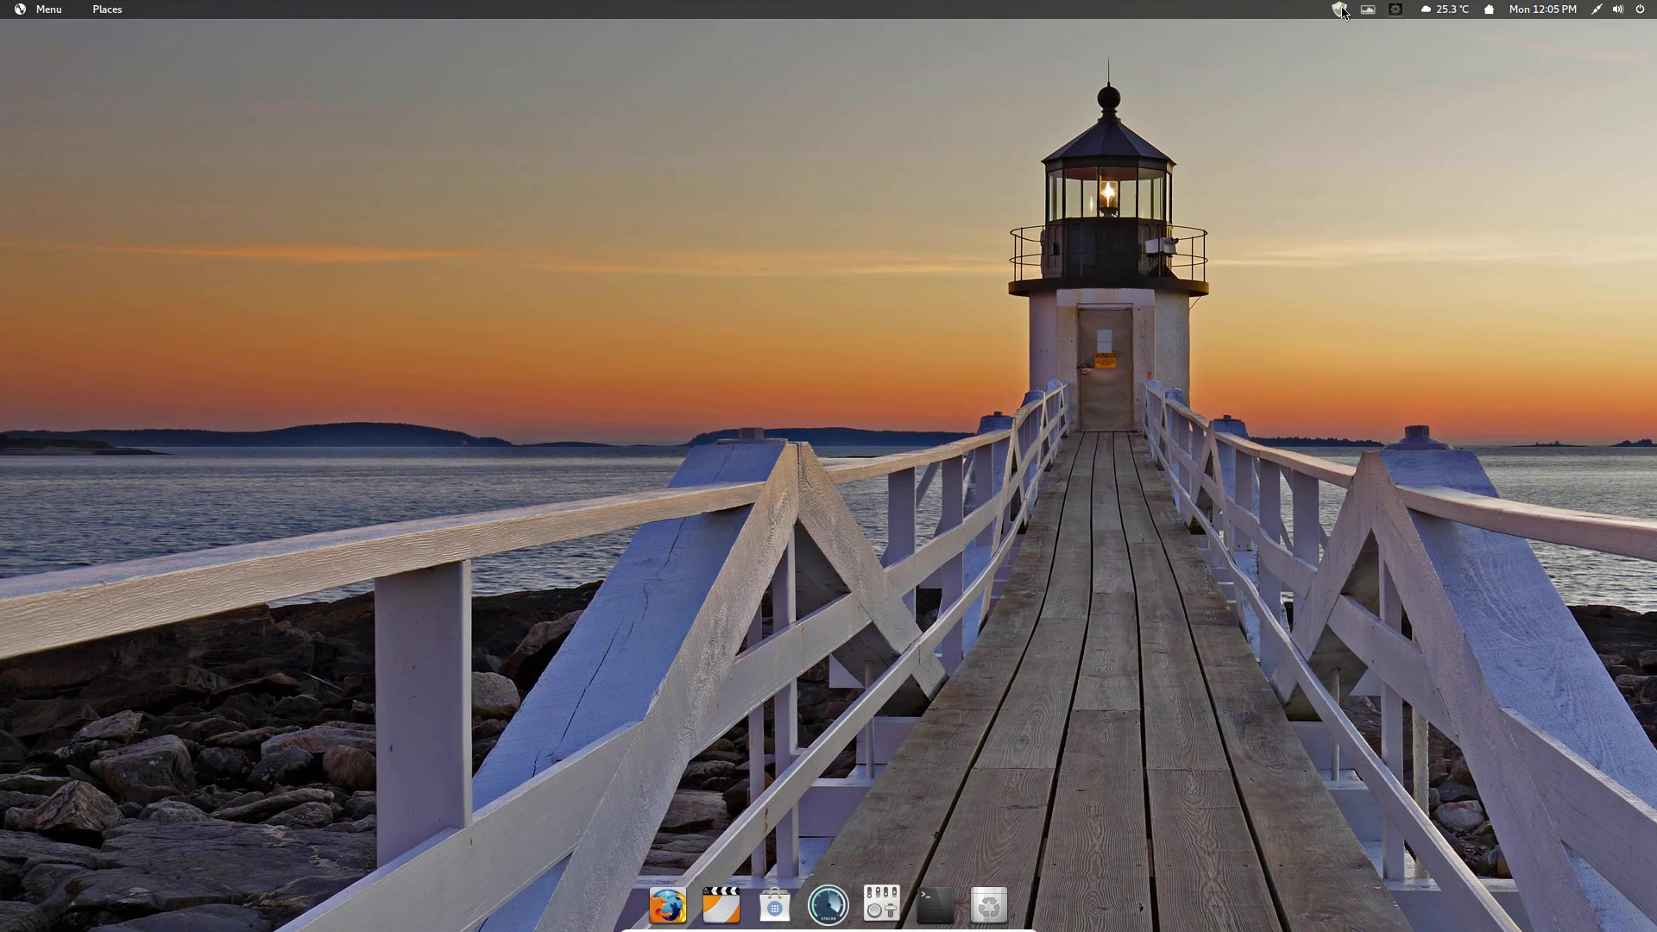
Open Tweaks and check the application theme choices in the Appearance settings
left_click(881, 903)
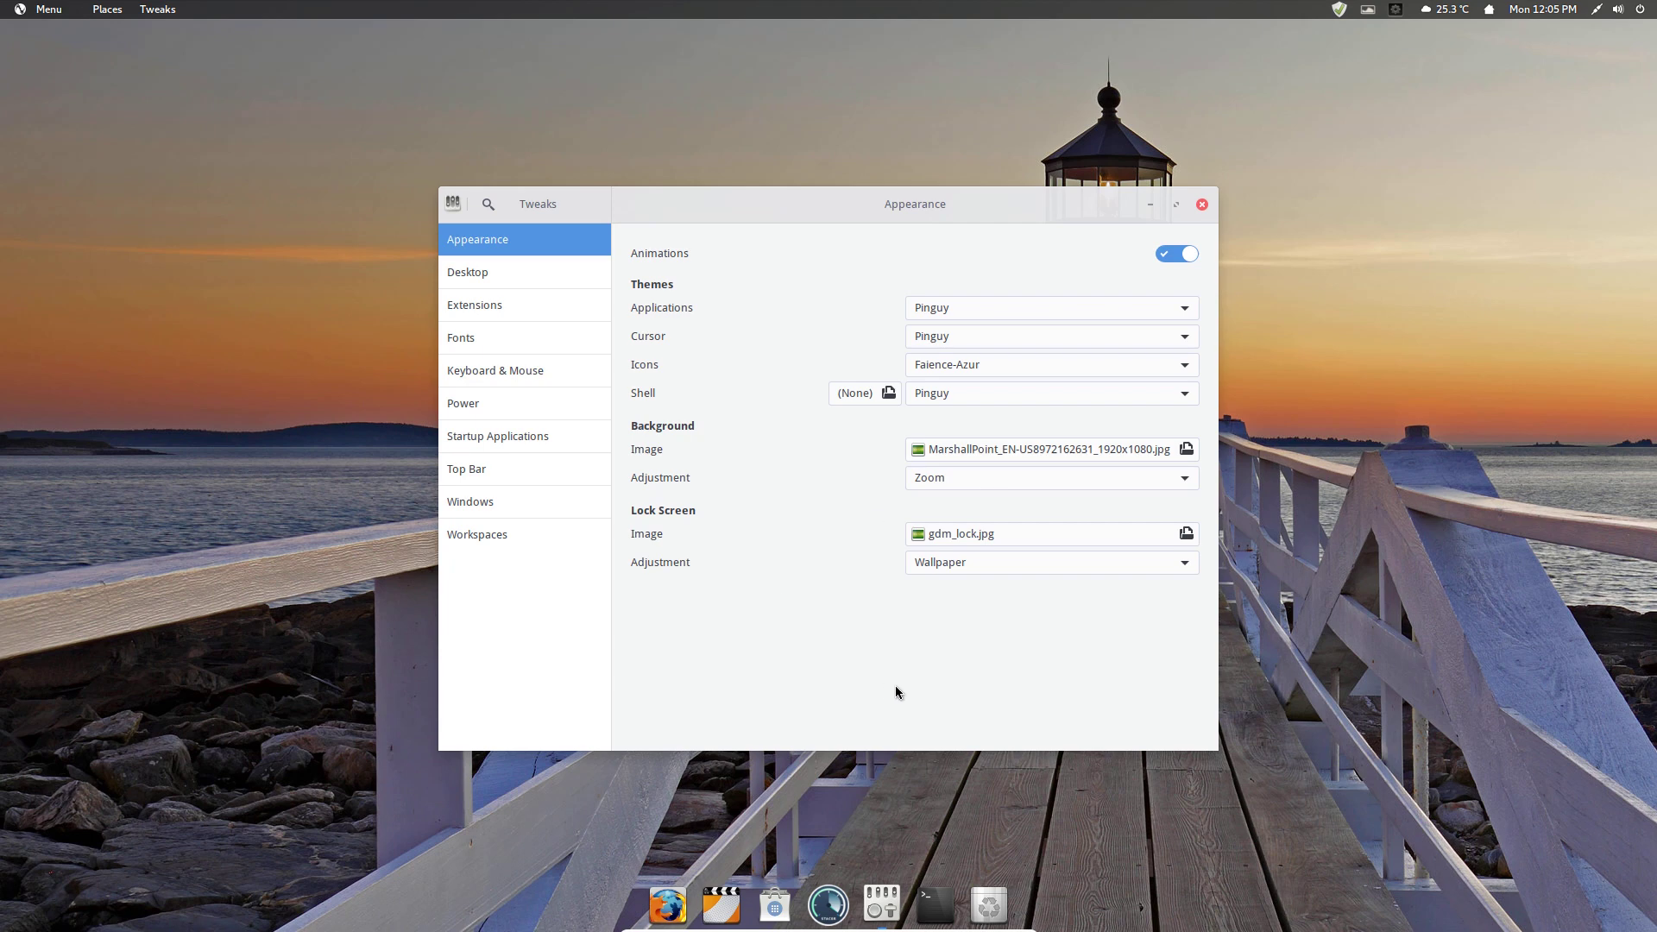
left_click(1086, 303)
left_click(1086, 302)
In the Desktop settings, turn on the Home, Network Servers, Trash and Mounted Volumes icons, and reposition the window
left_click(492, 275)
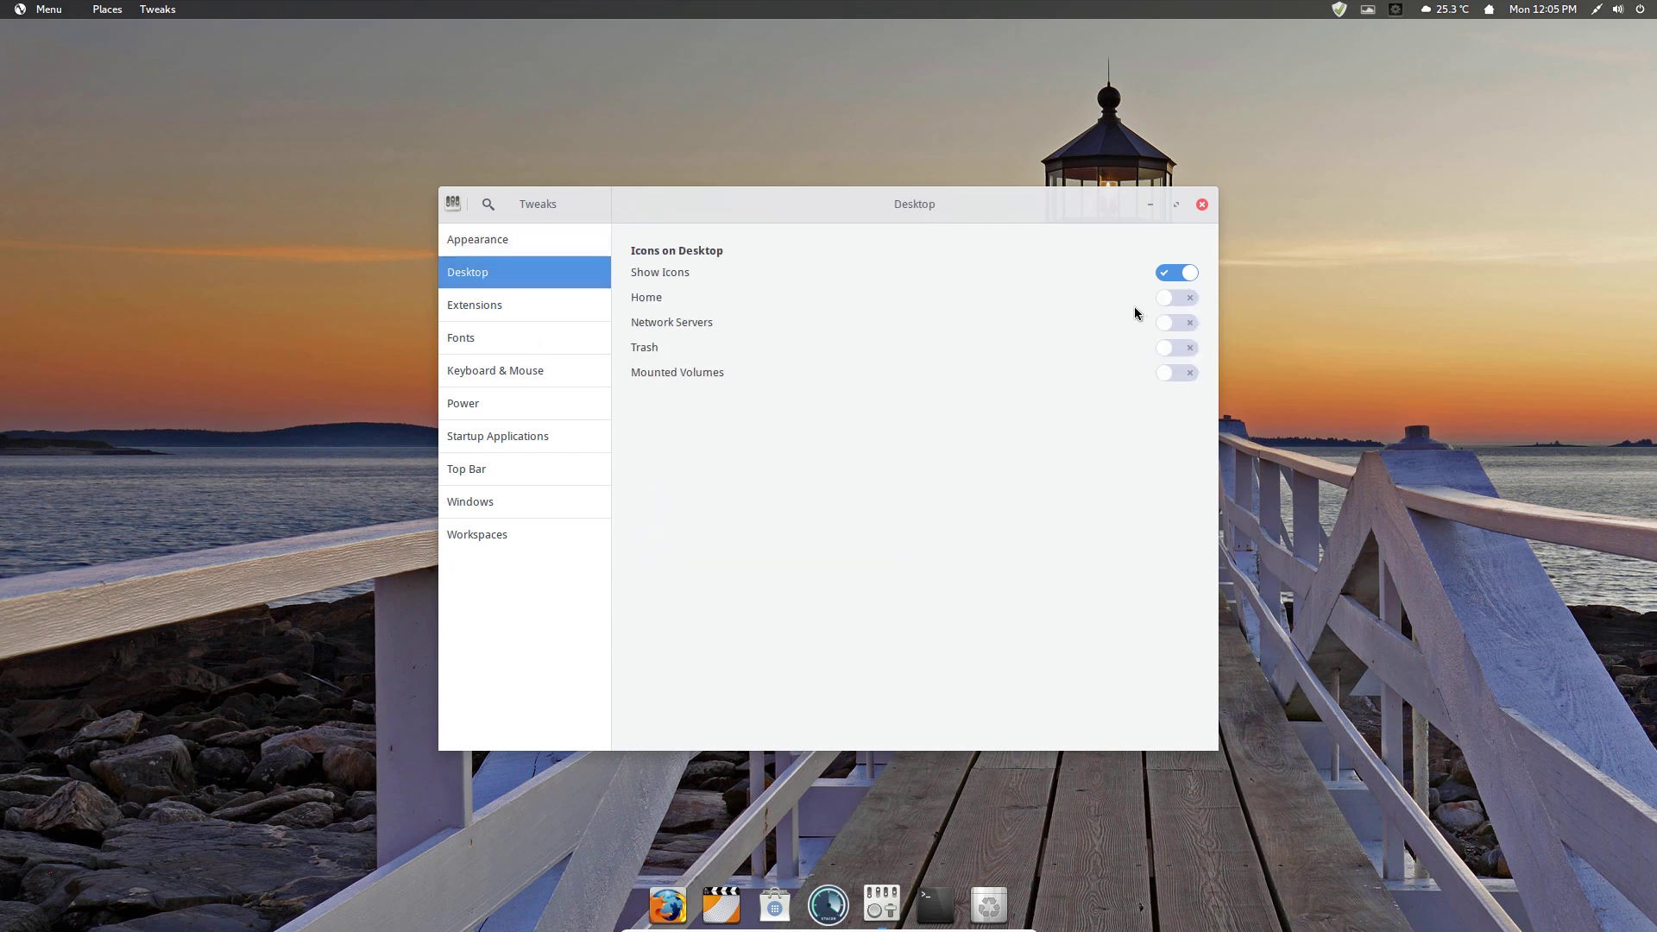
left_click(1174, 302)
left_click(1194, 325)
left_click(1183, 348)
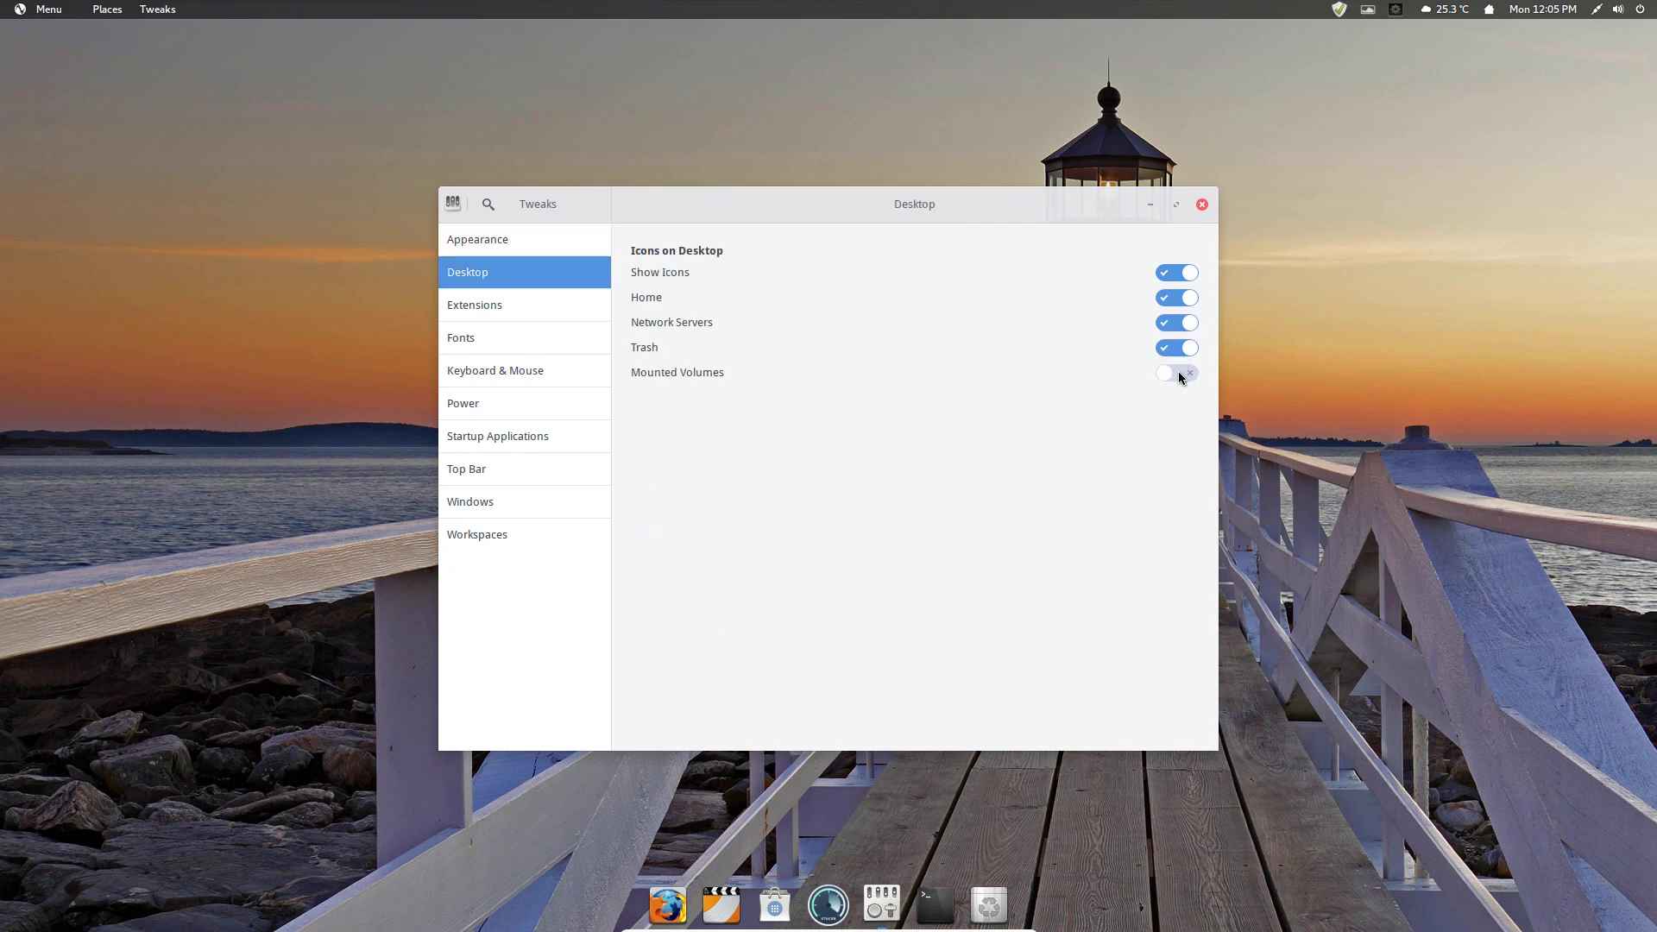
left_click(1180, 373)
mouse_move(985, 194)
left_mouse_down()
mouse_move(754, 252)
mouse_move(1036, 236)
mouse_move(994, 173)
mouse_move(1011, 202)
left_mouse_up()
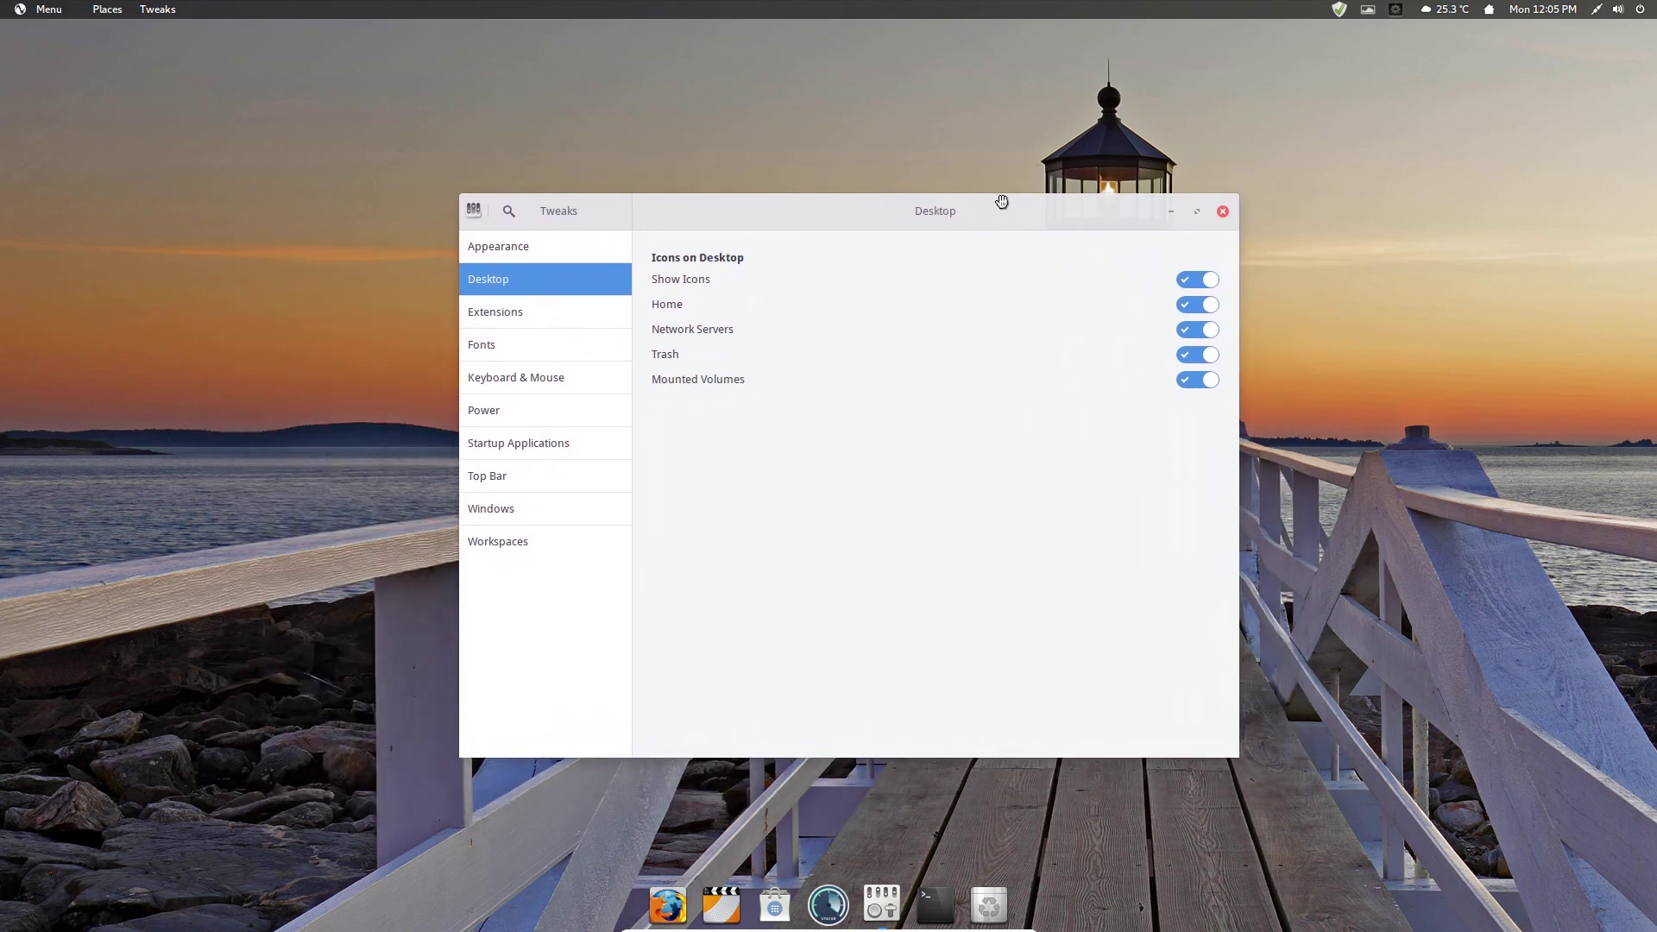
Turn the Home, Network Servers, Trash and Mounted Volumes desktop icons back off
left_click(1184, 308)
left_click(1184, 332)
left_click(1185, 357)
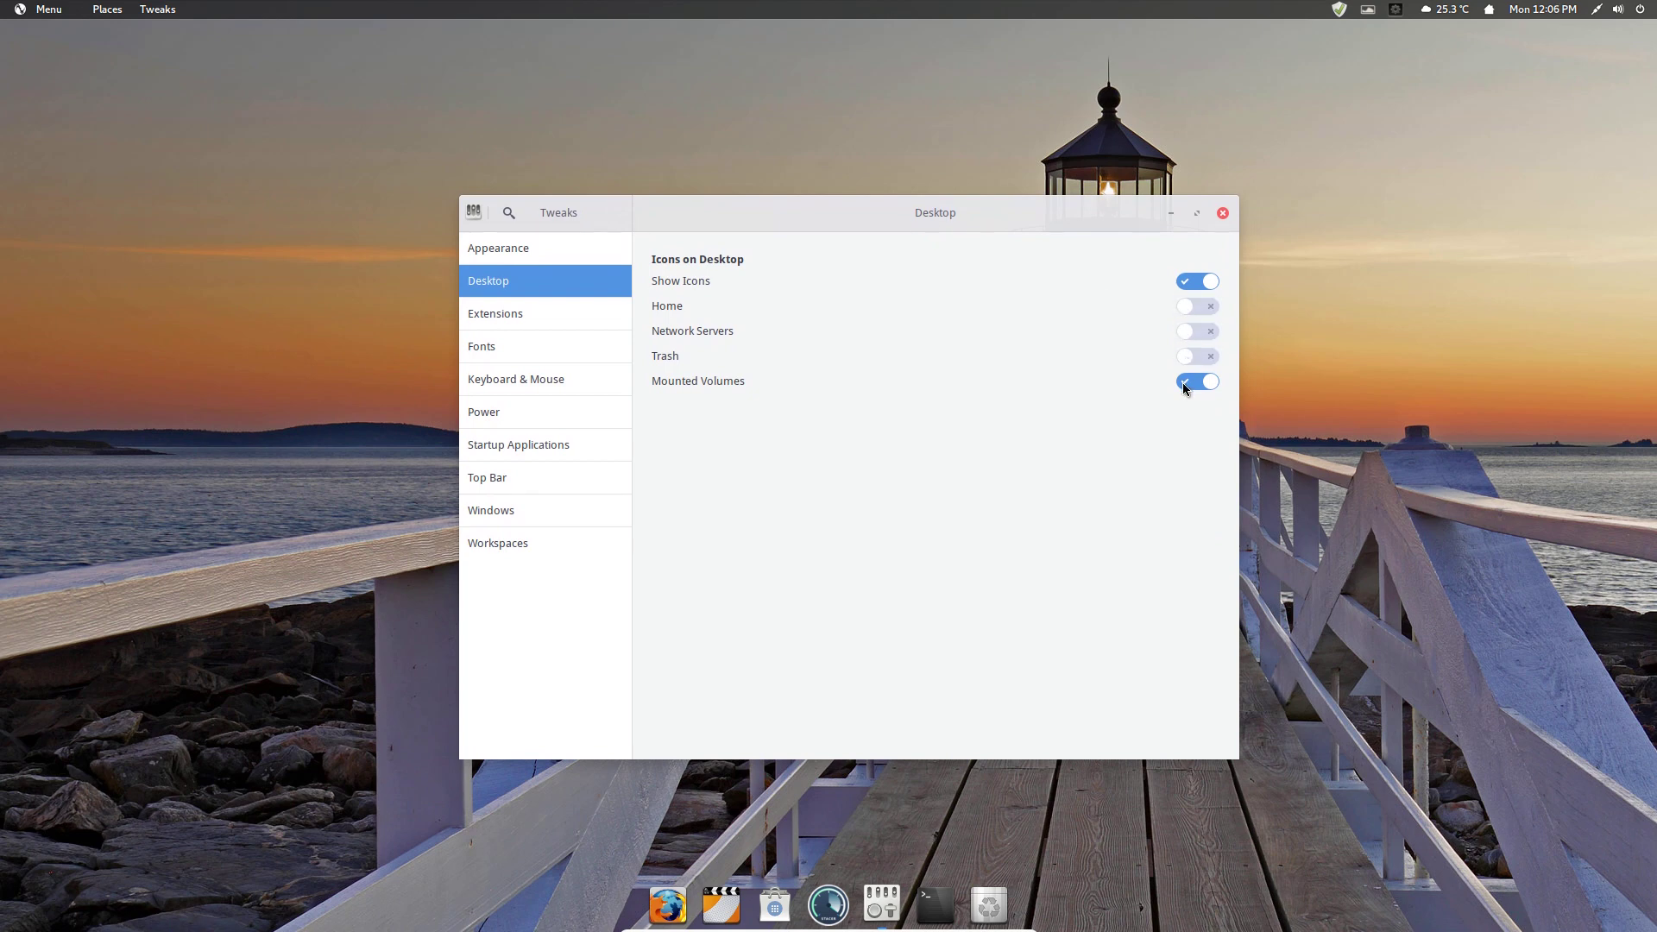
left_click(1185, 382)
Review the full list of GNOME Shell extensions in Tweaks and their on/off states
left_click(503, 315)
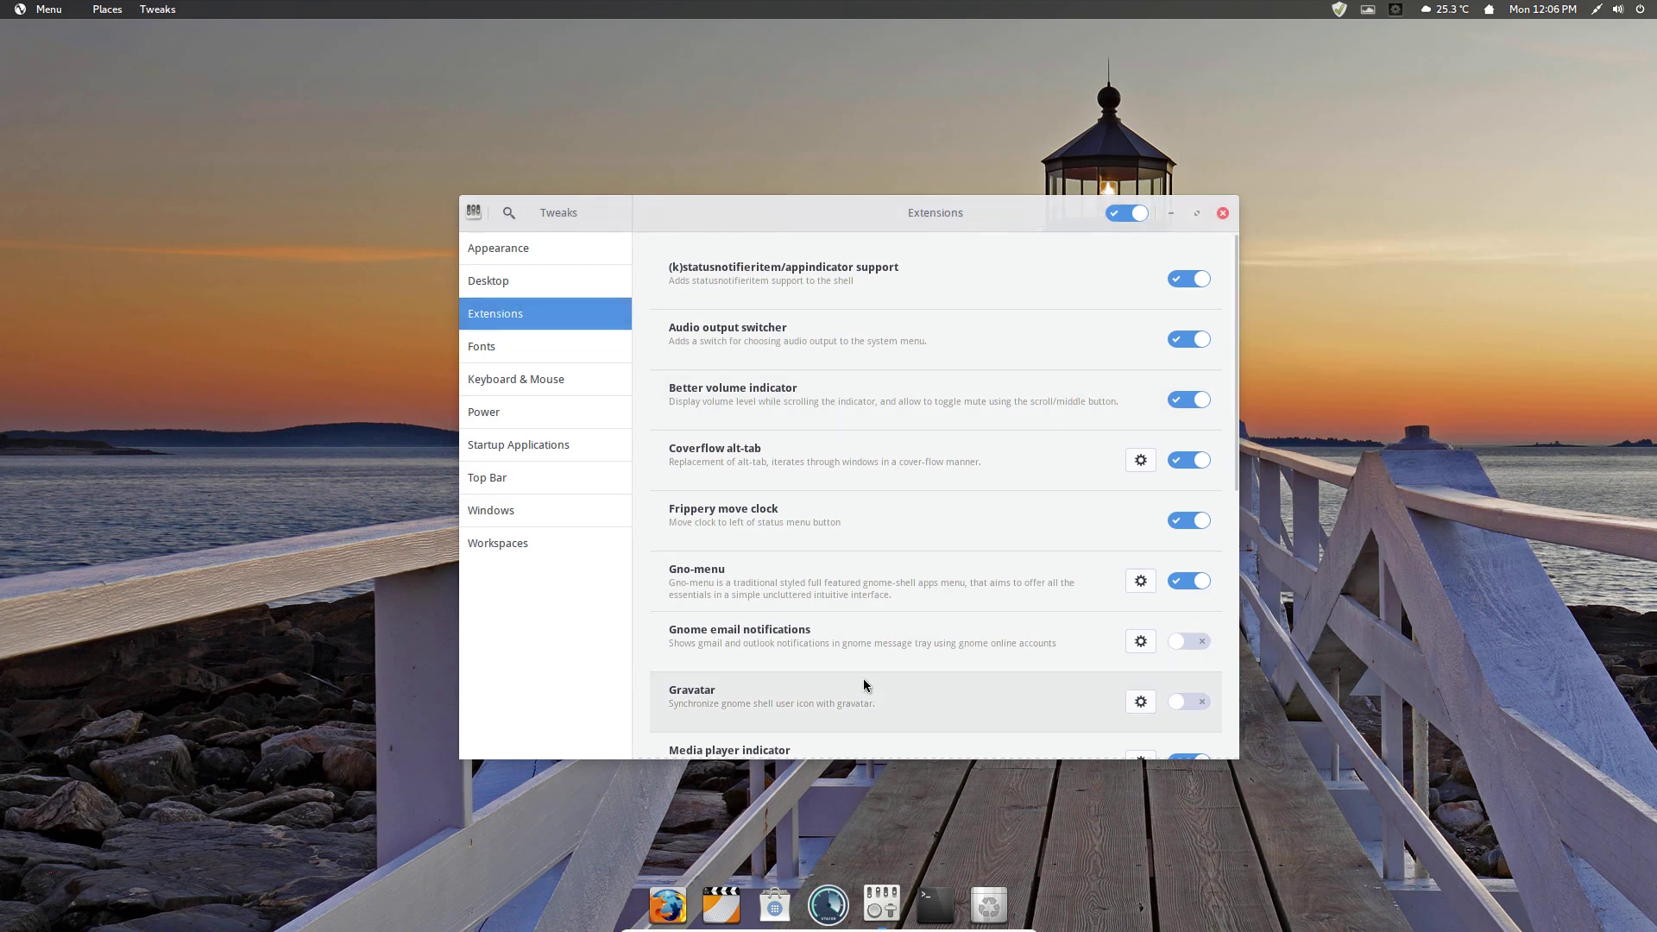
scroll(867, 682, "down", 5)
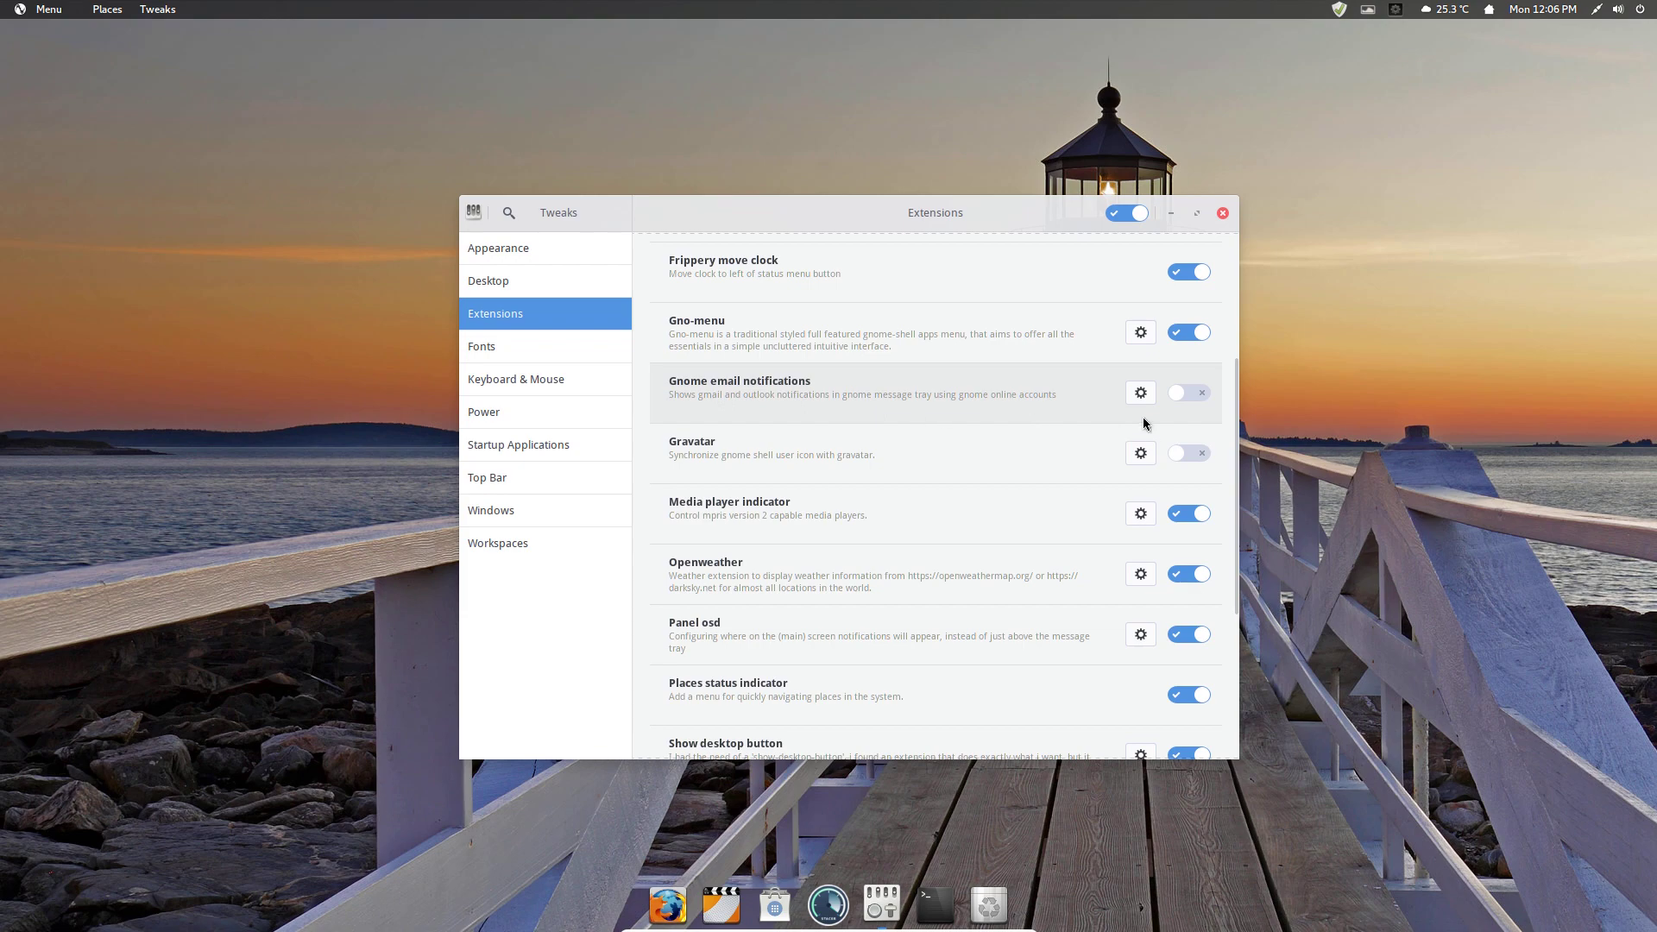
scroll(1029, 510, "down", 2)
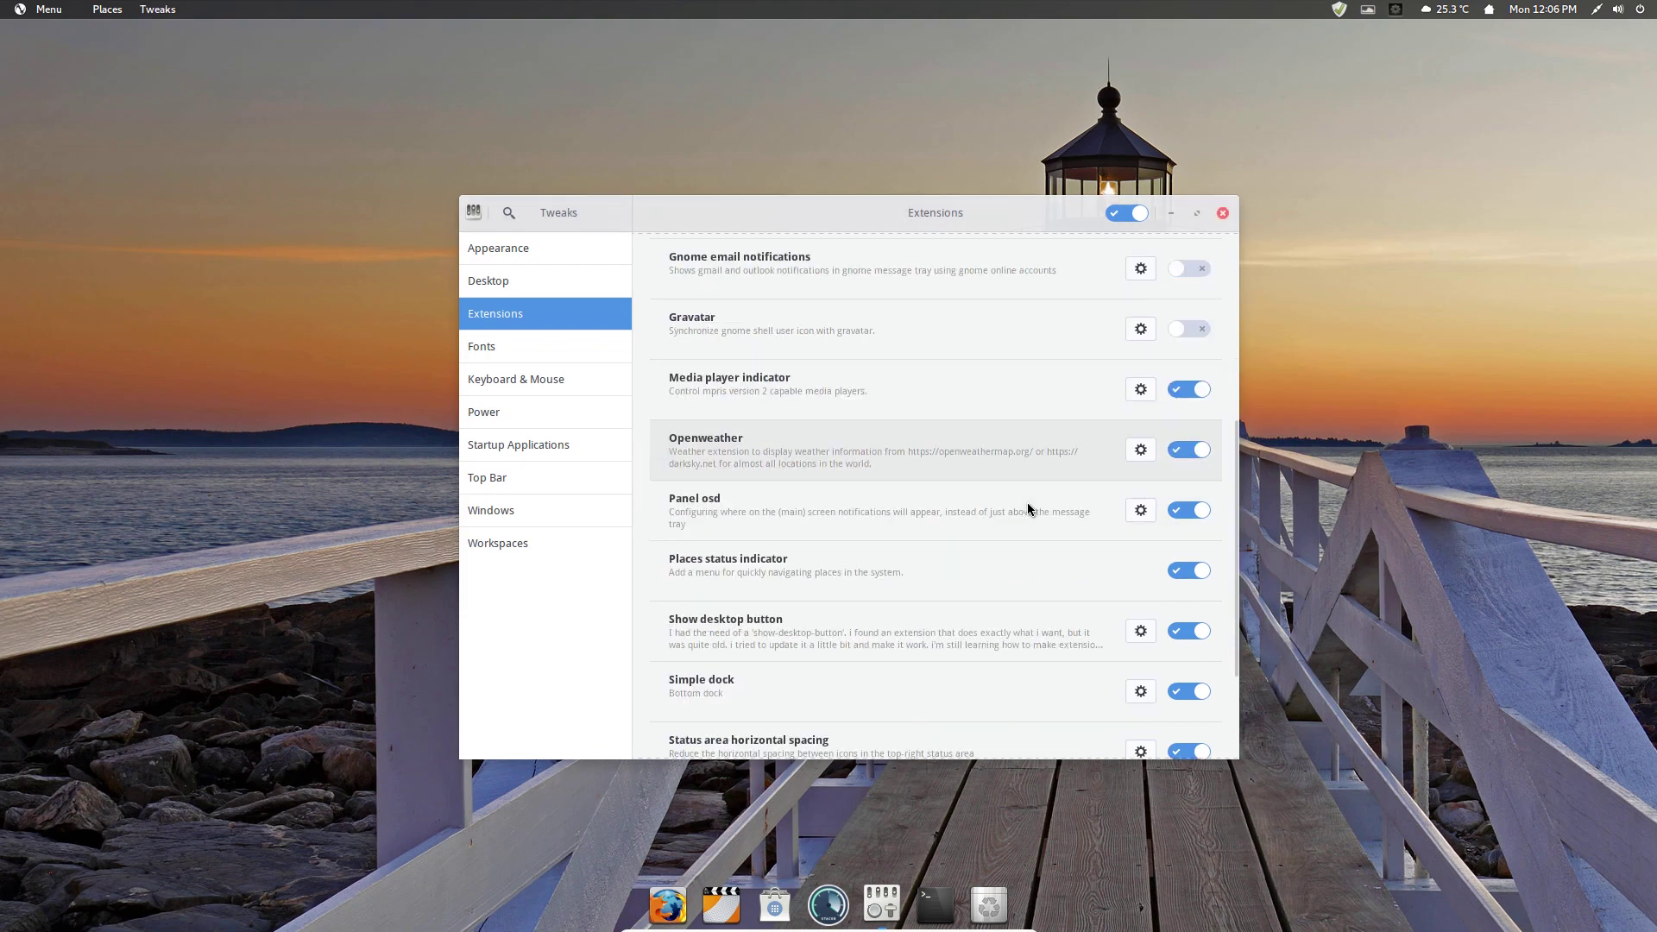
scroll(1028, 510, "down", 3)
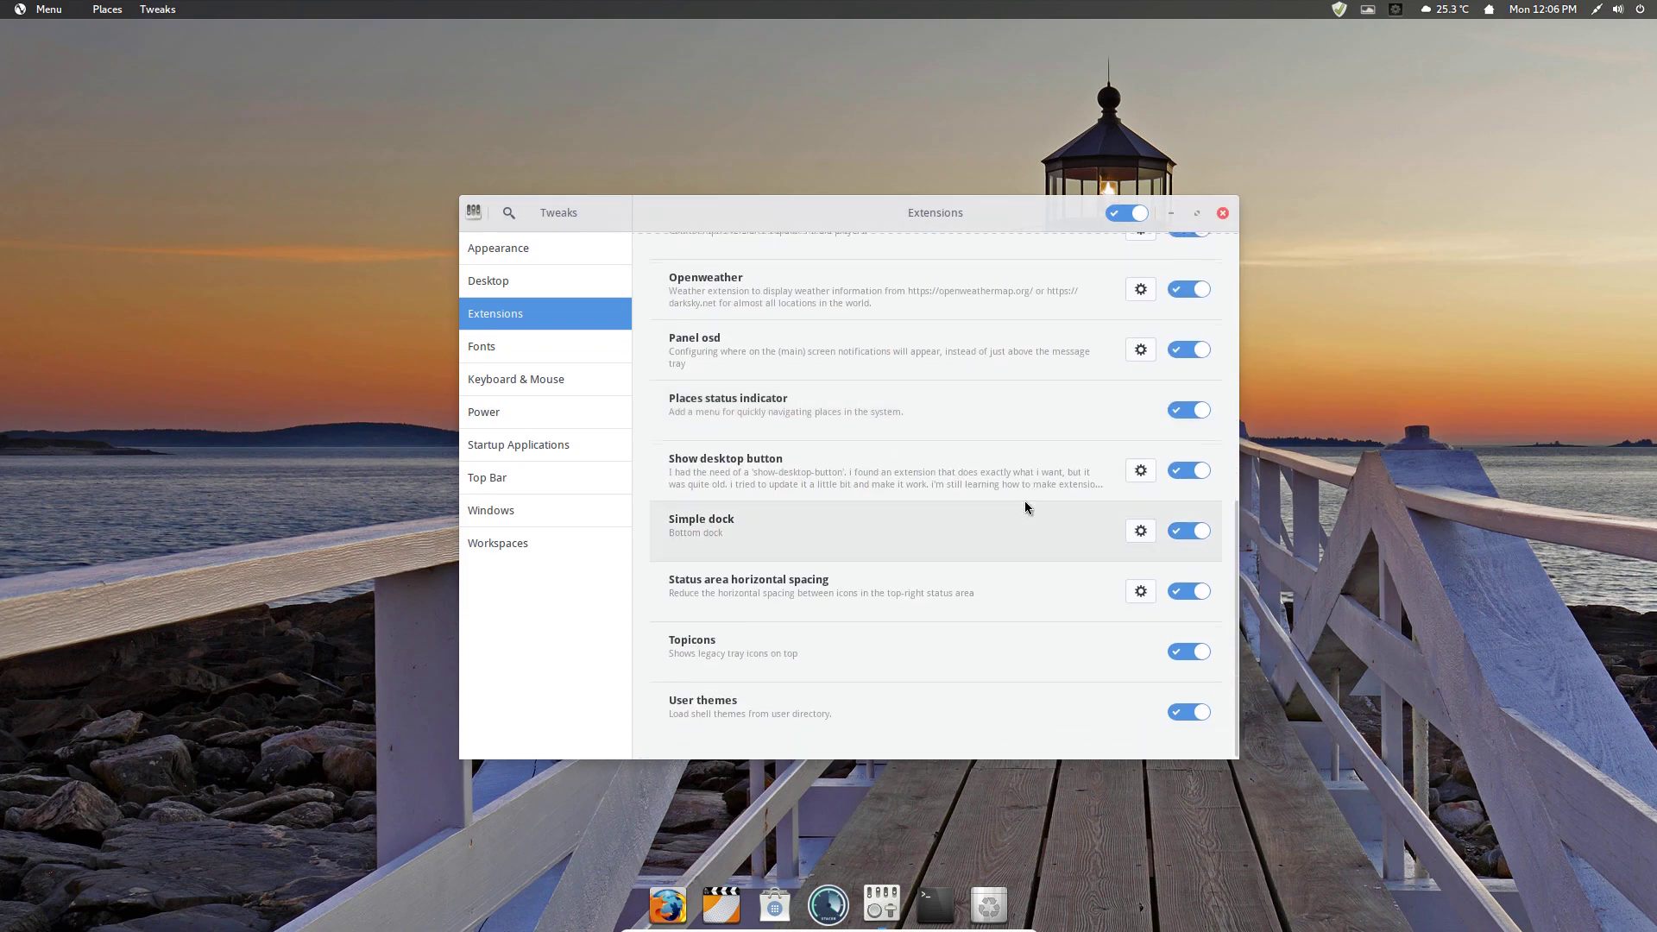
scroll(1026, 507, "up", 10)
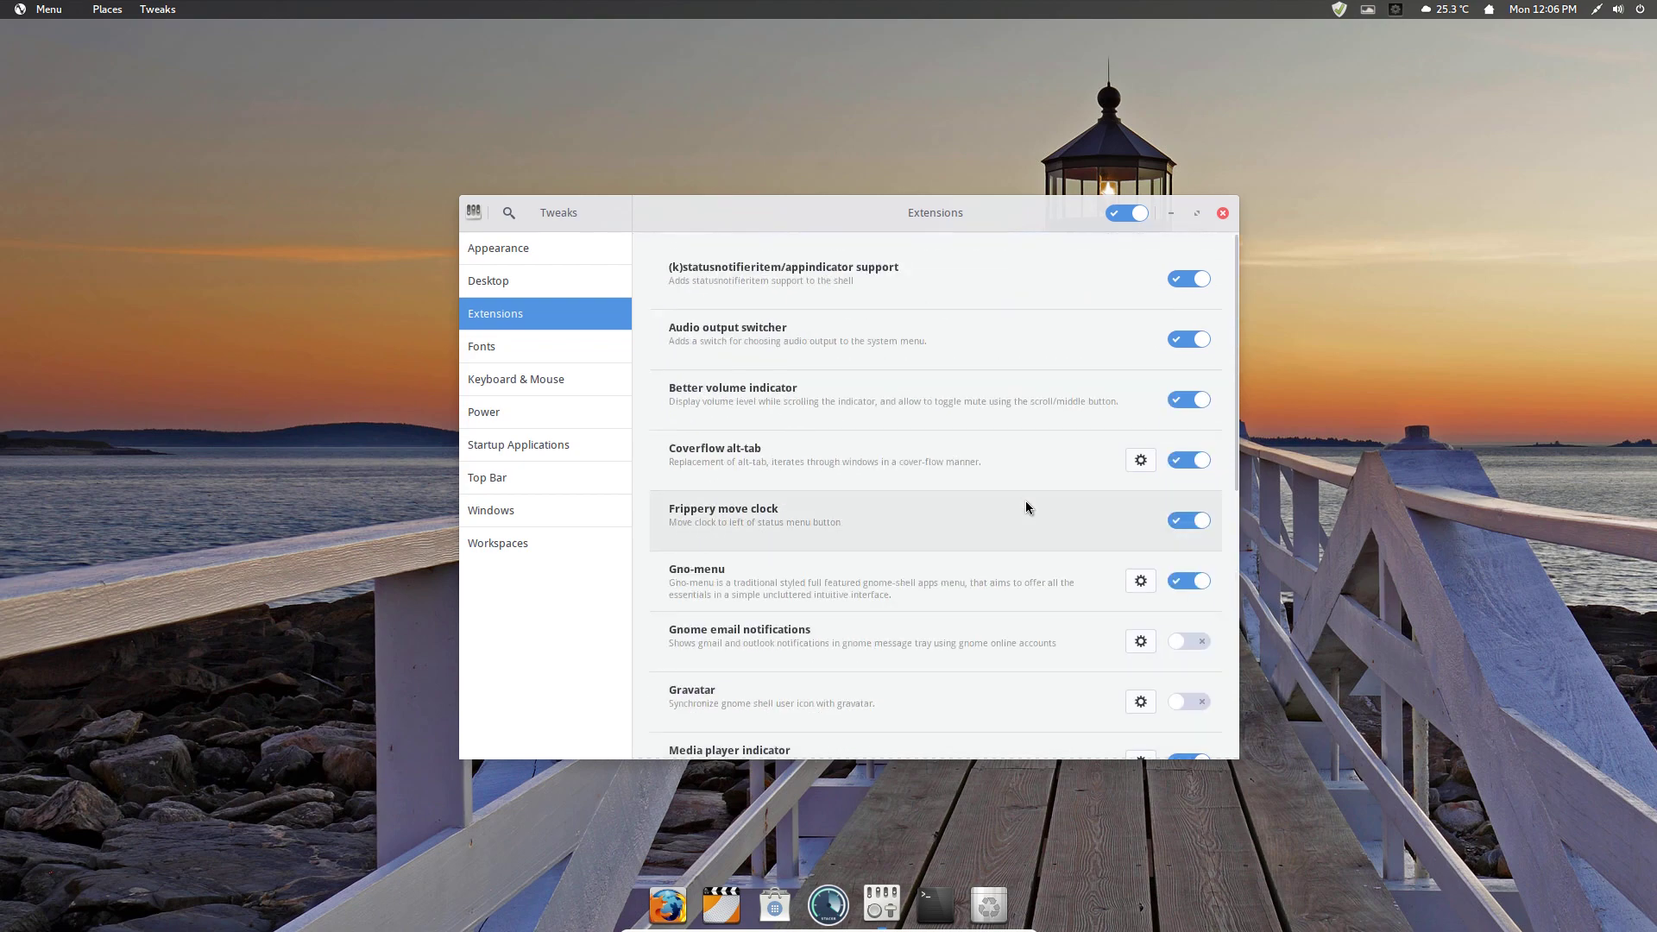
scroll(1025, 507, "down", 8)
scroll(1024, 507, "down", 2)
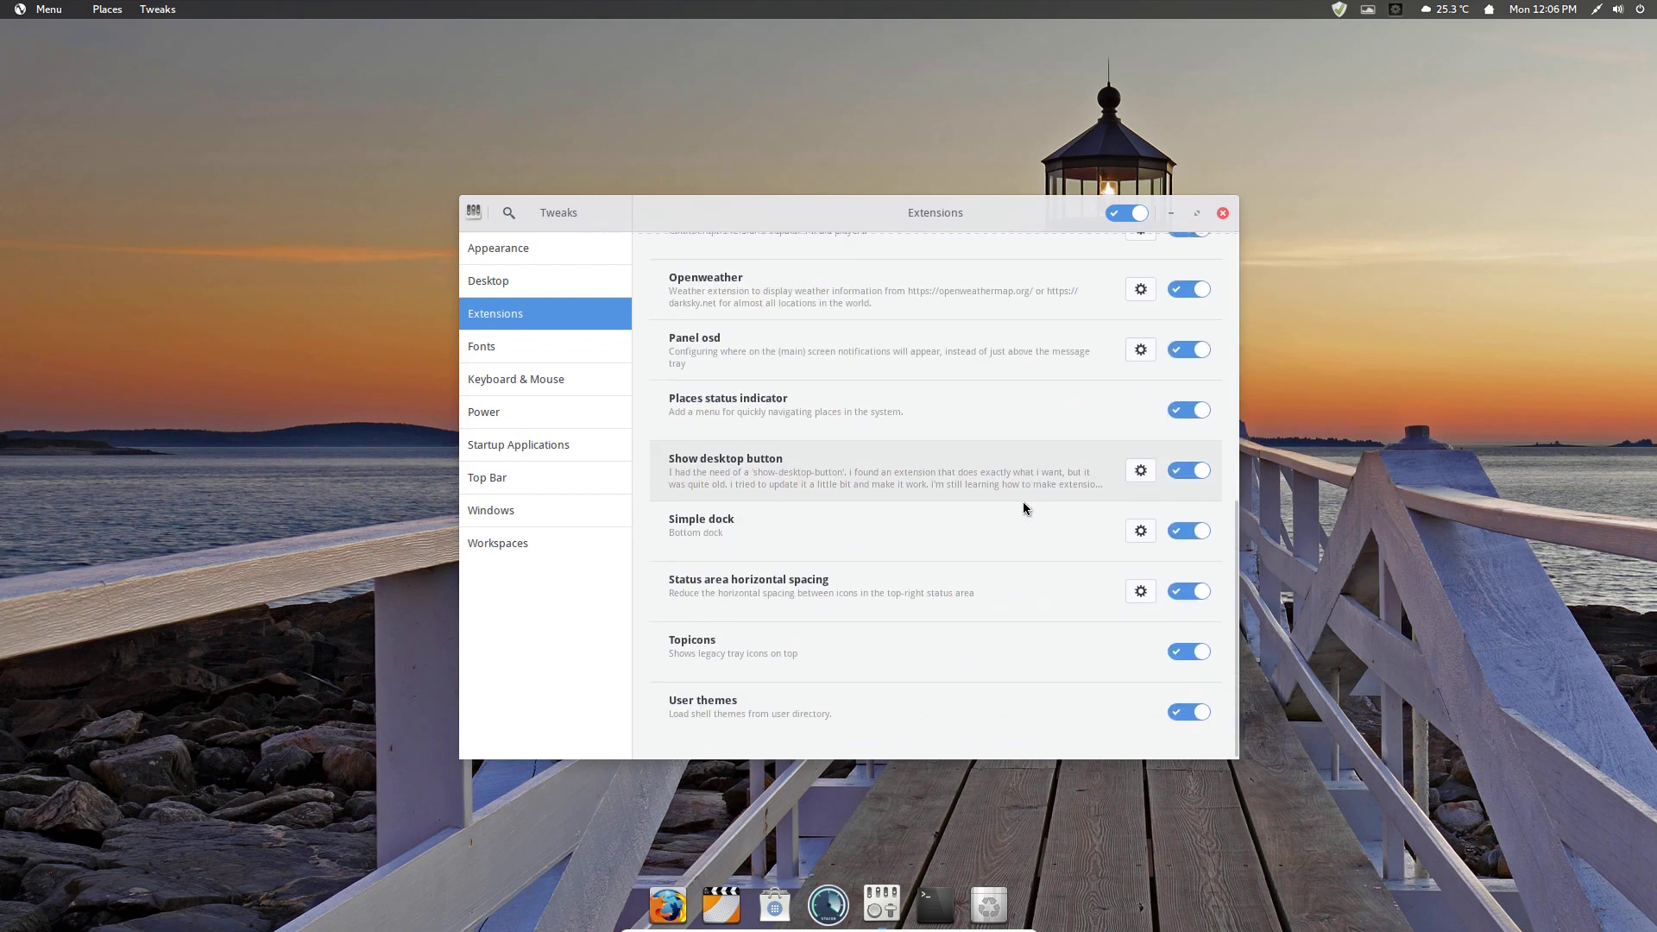
scroll(1019, 507, "up", 4)
Look over the Fonts, Keyboard & Mouse, Power and Startup Applications settings
left_click(579, 356)
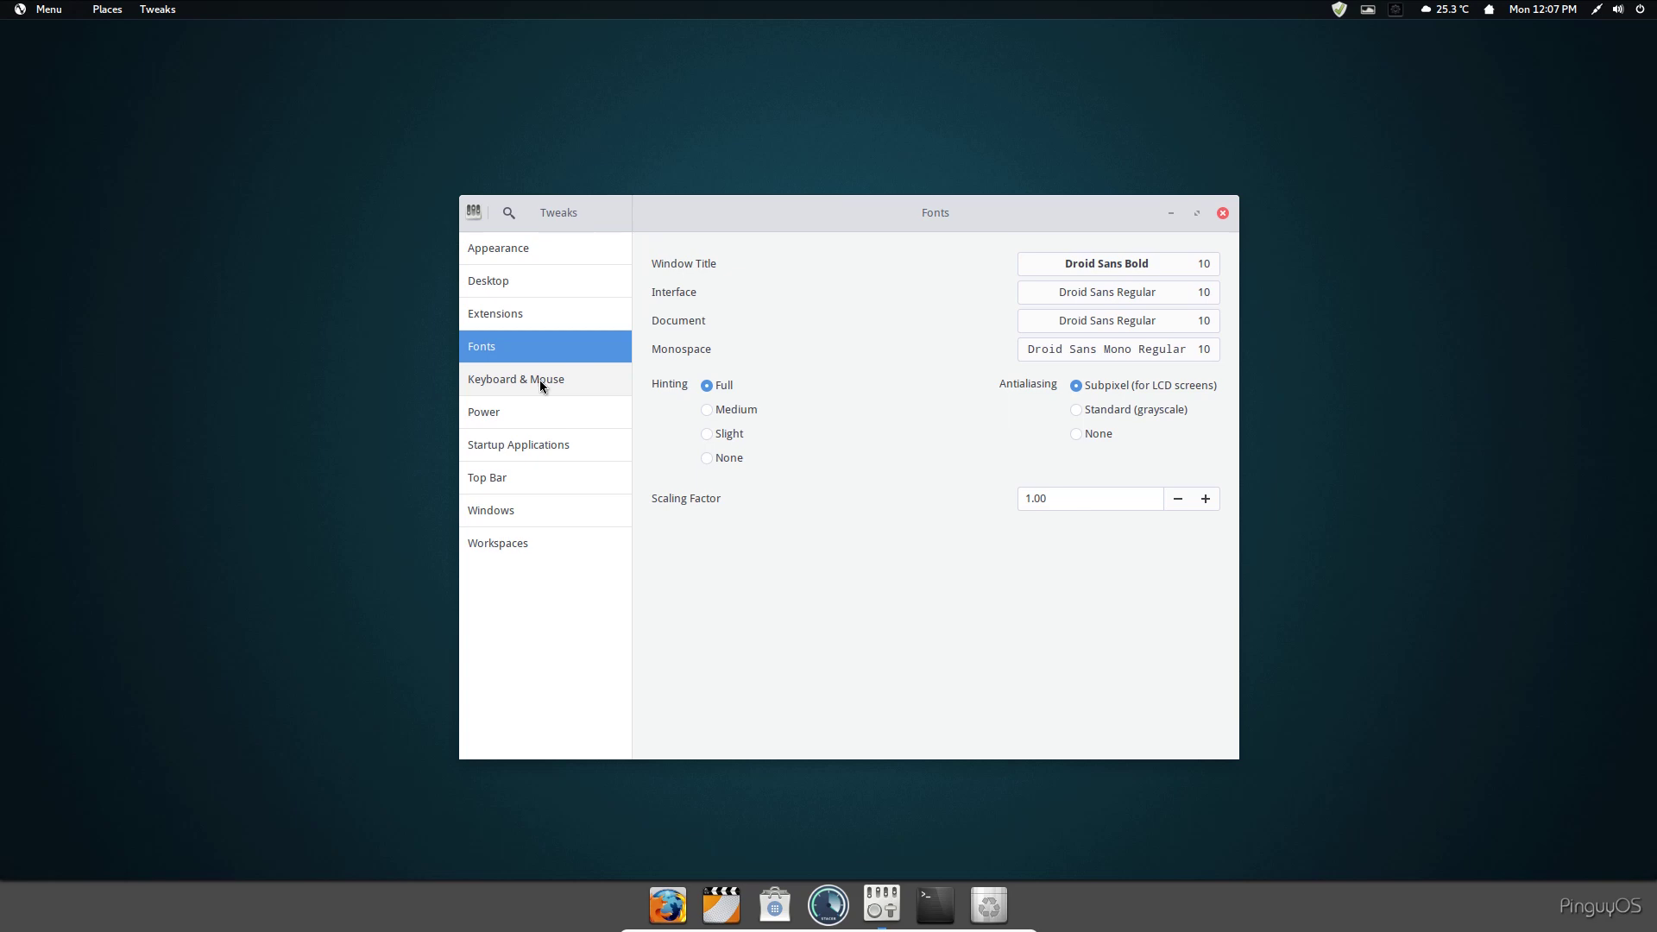
left_click(546, 384)
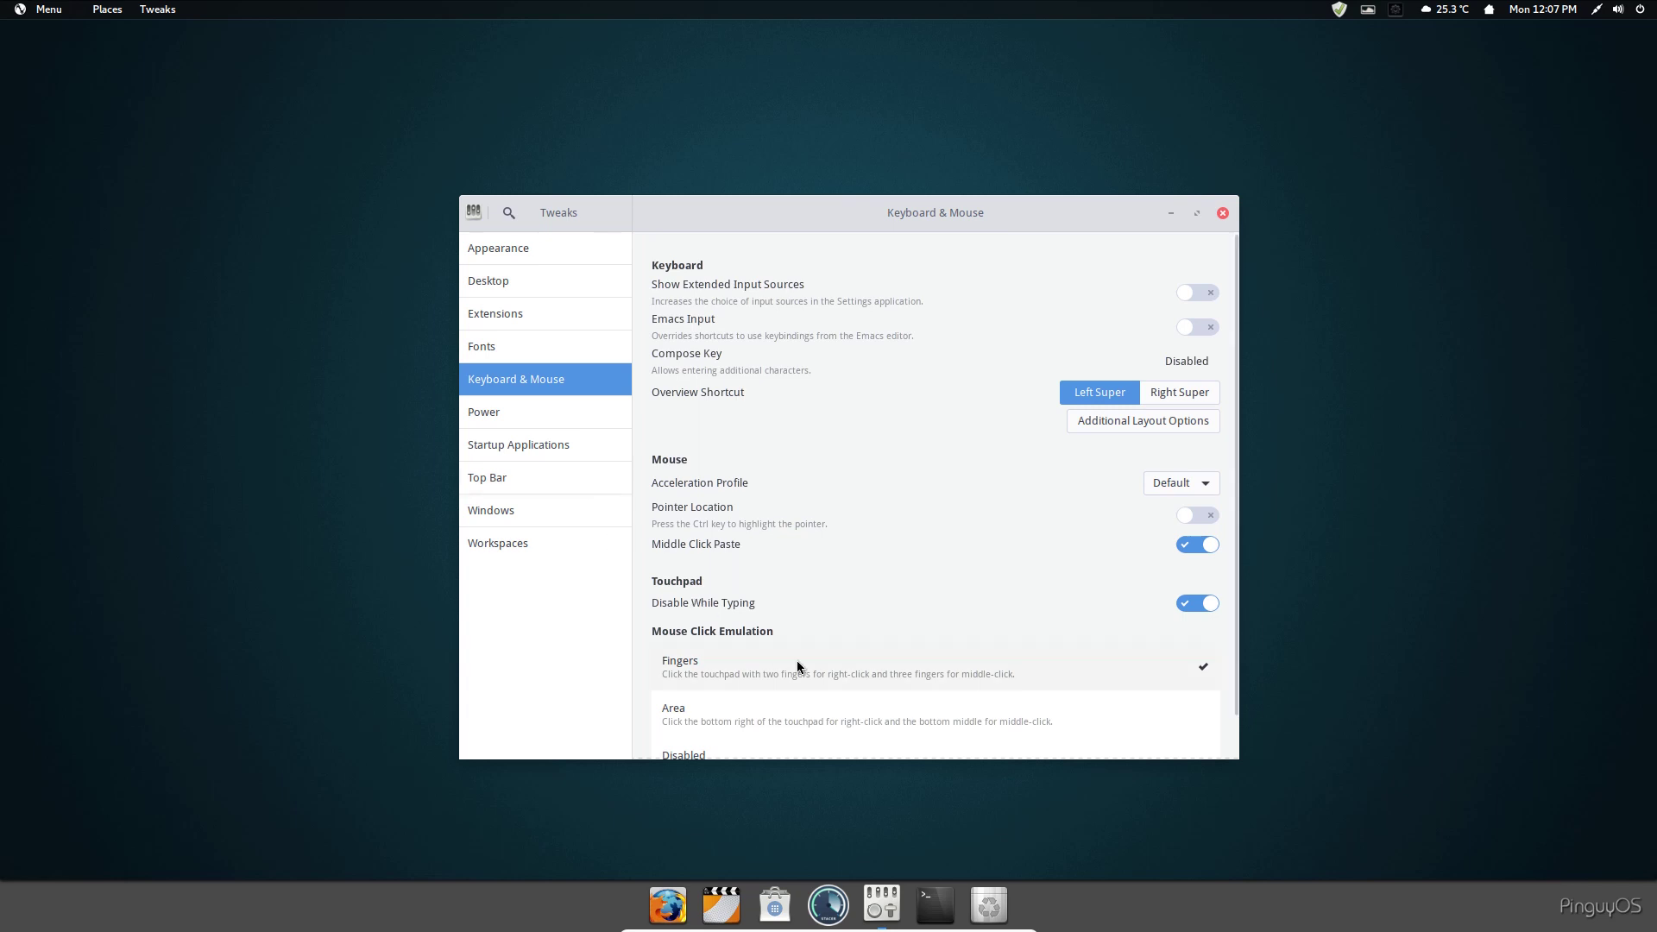
left_click(514, 421)
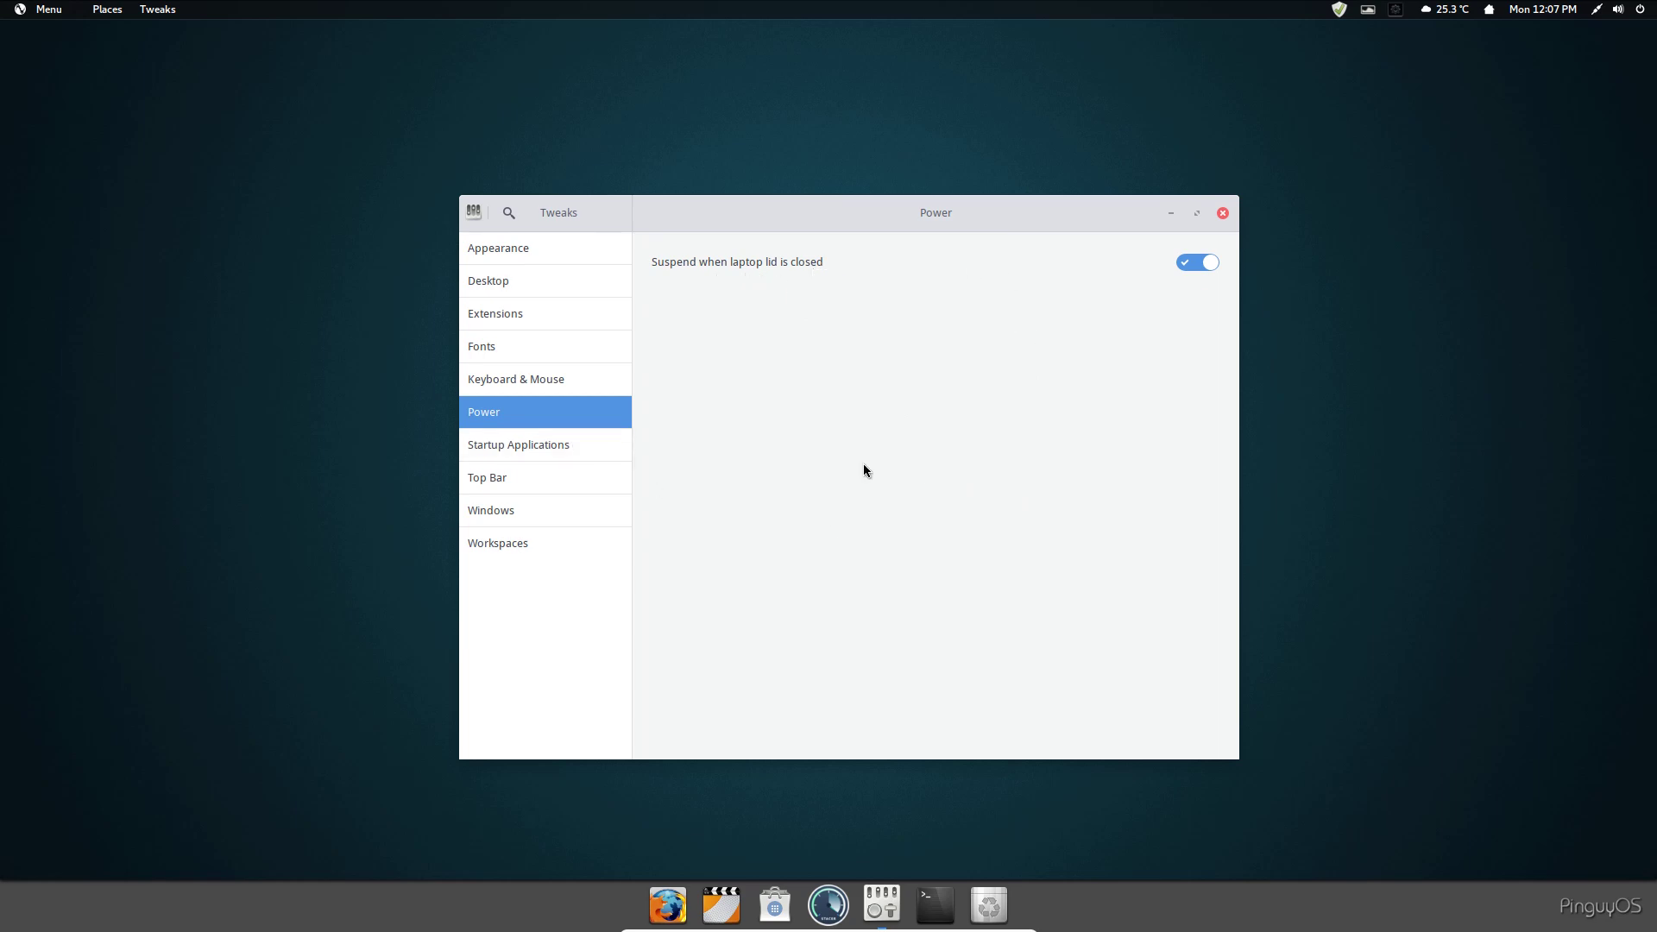
left_click(503, 456)
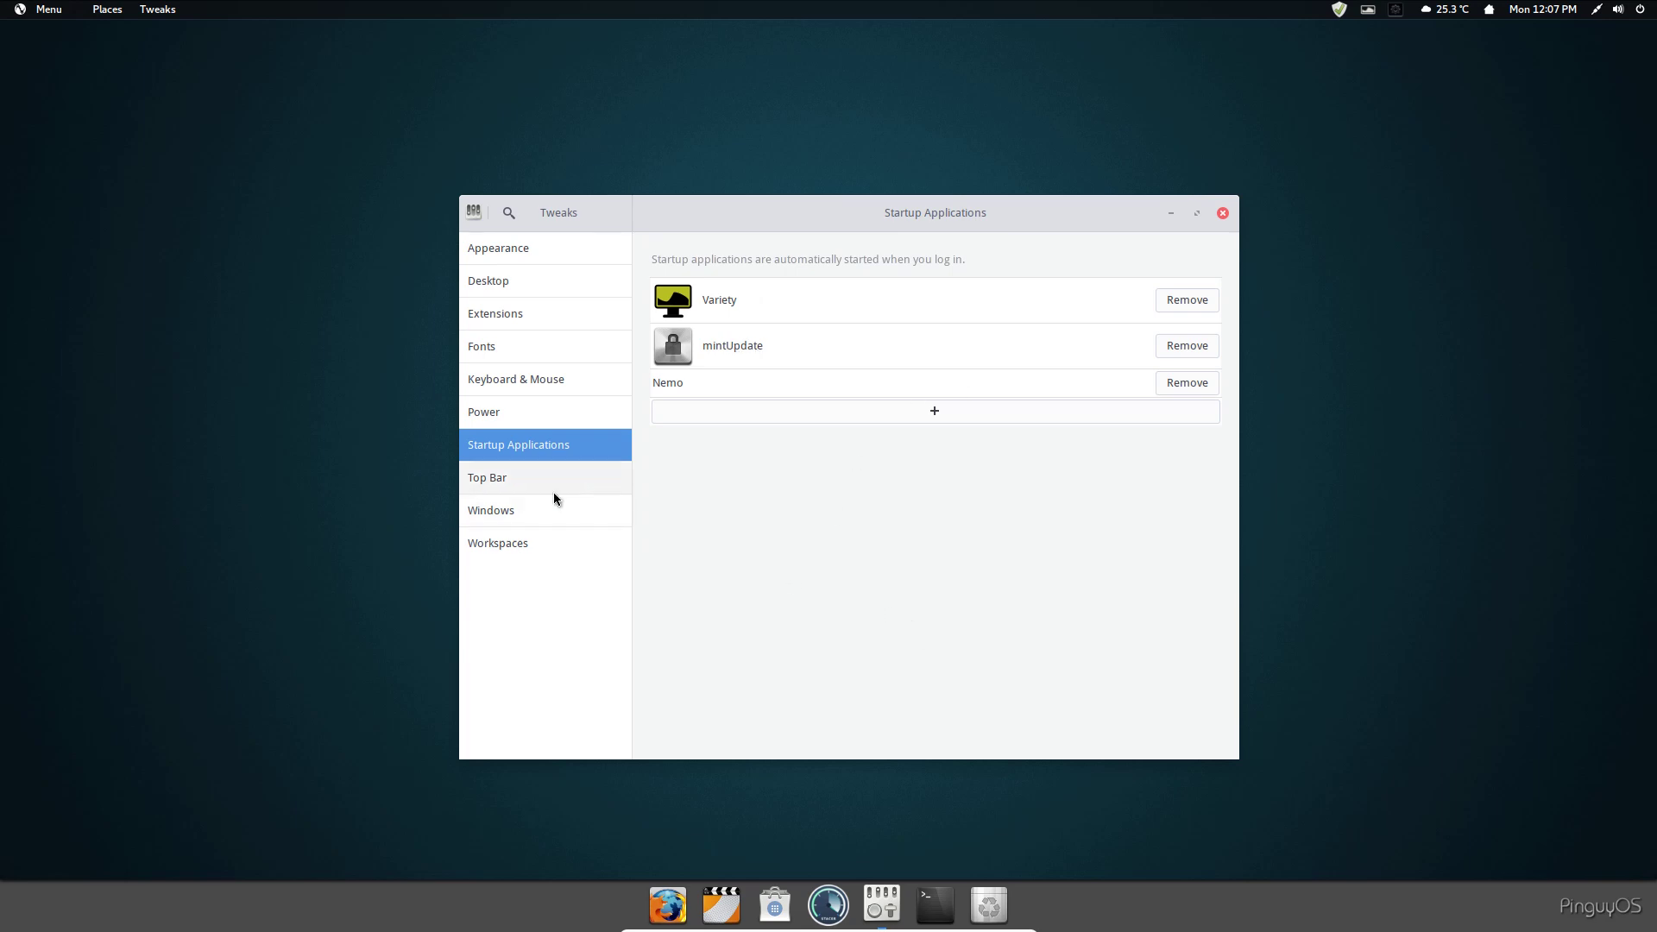
In the Top Bar settings, turn on the clock's Seconds display and switch it off again
left_click(526, 484)
left_click(1314, 406)
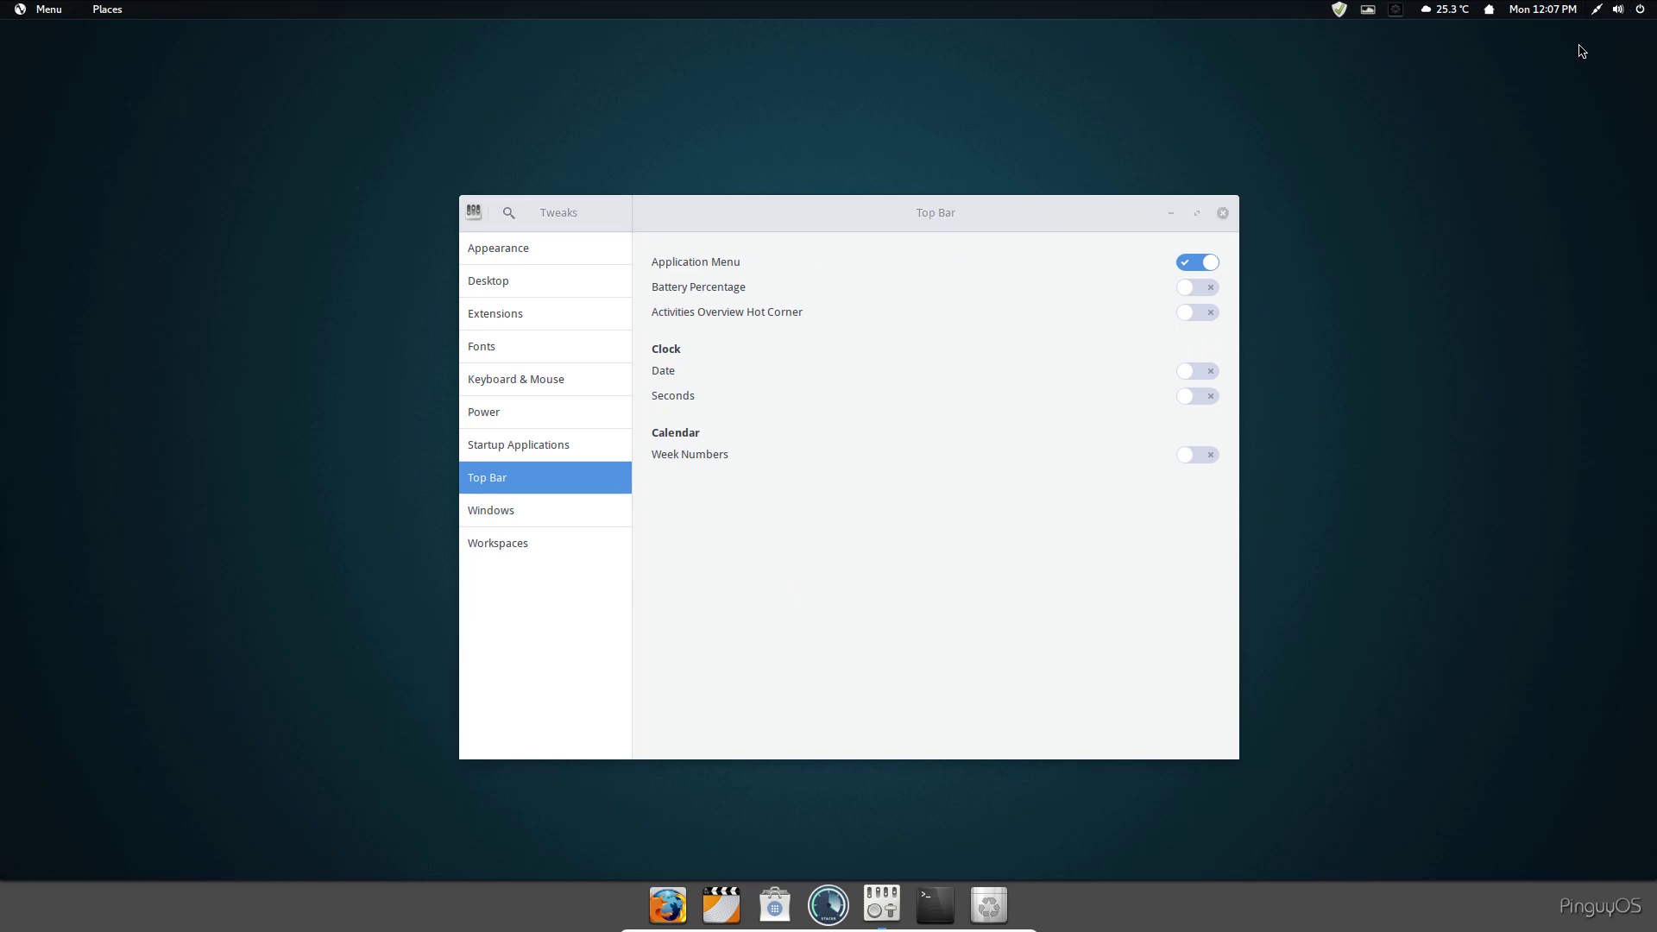
left_click(716, 397)
left_click(1188, 397)
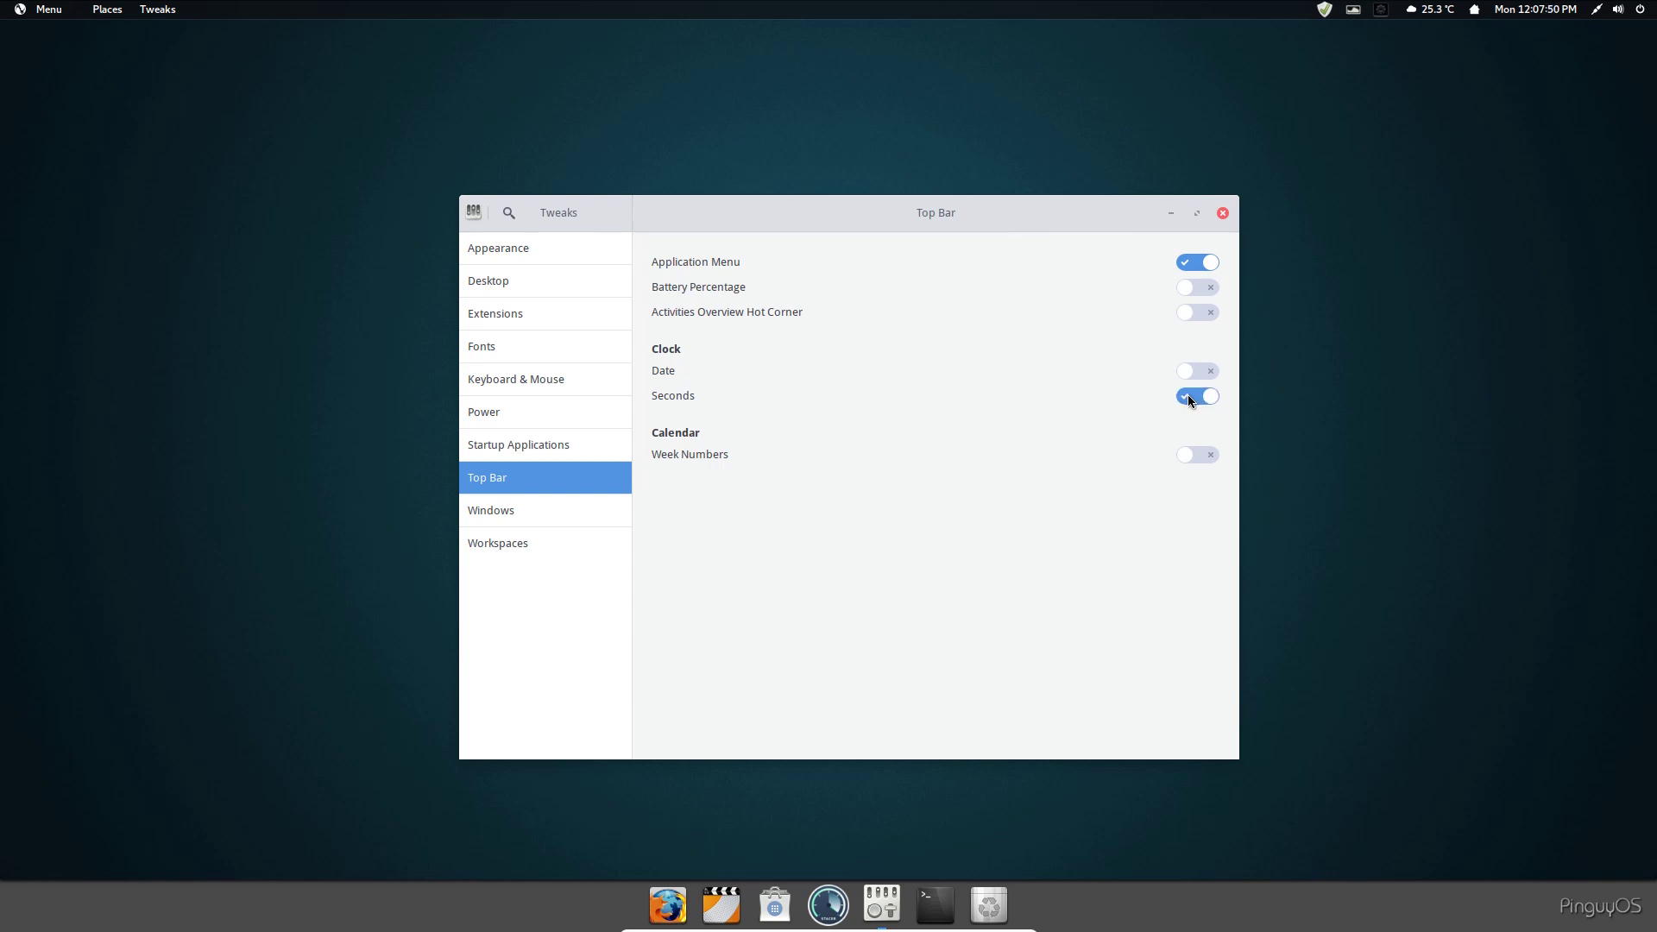
left_click(1187, 397)
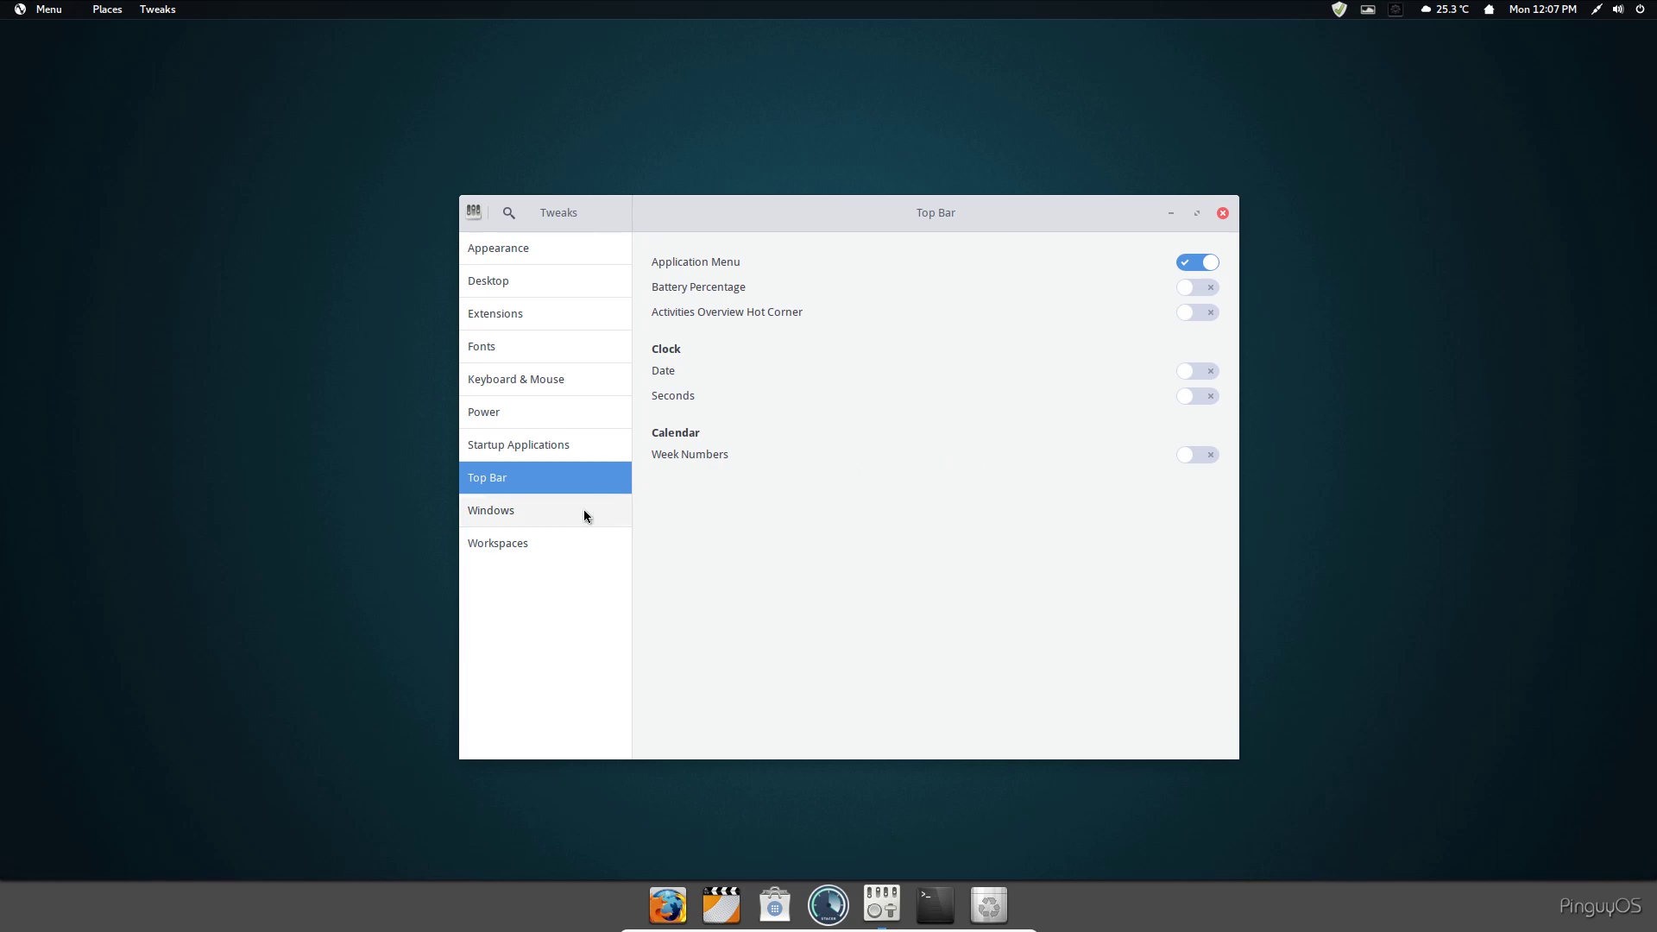
Look over the Windows and Workspaces settings and close Tweaks
left_click(502, 509)
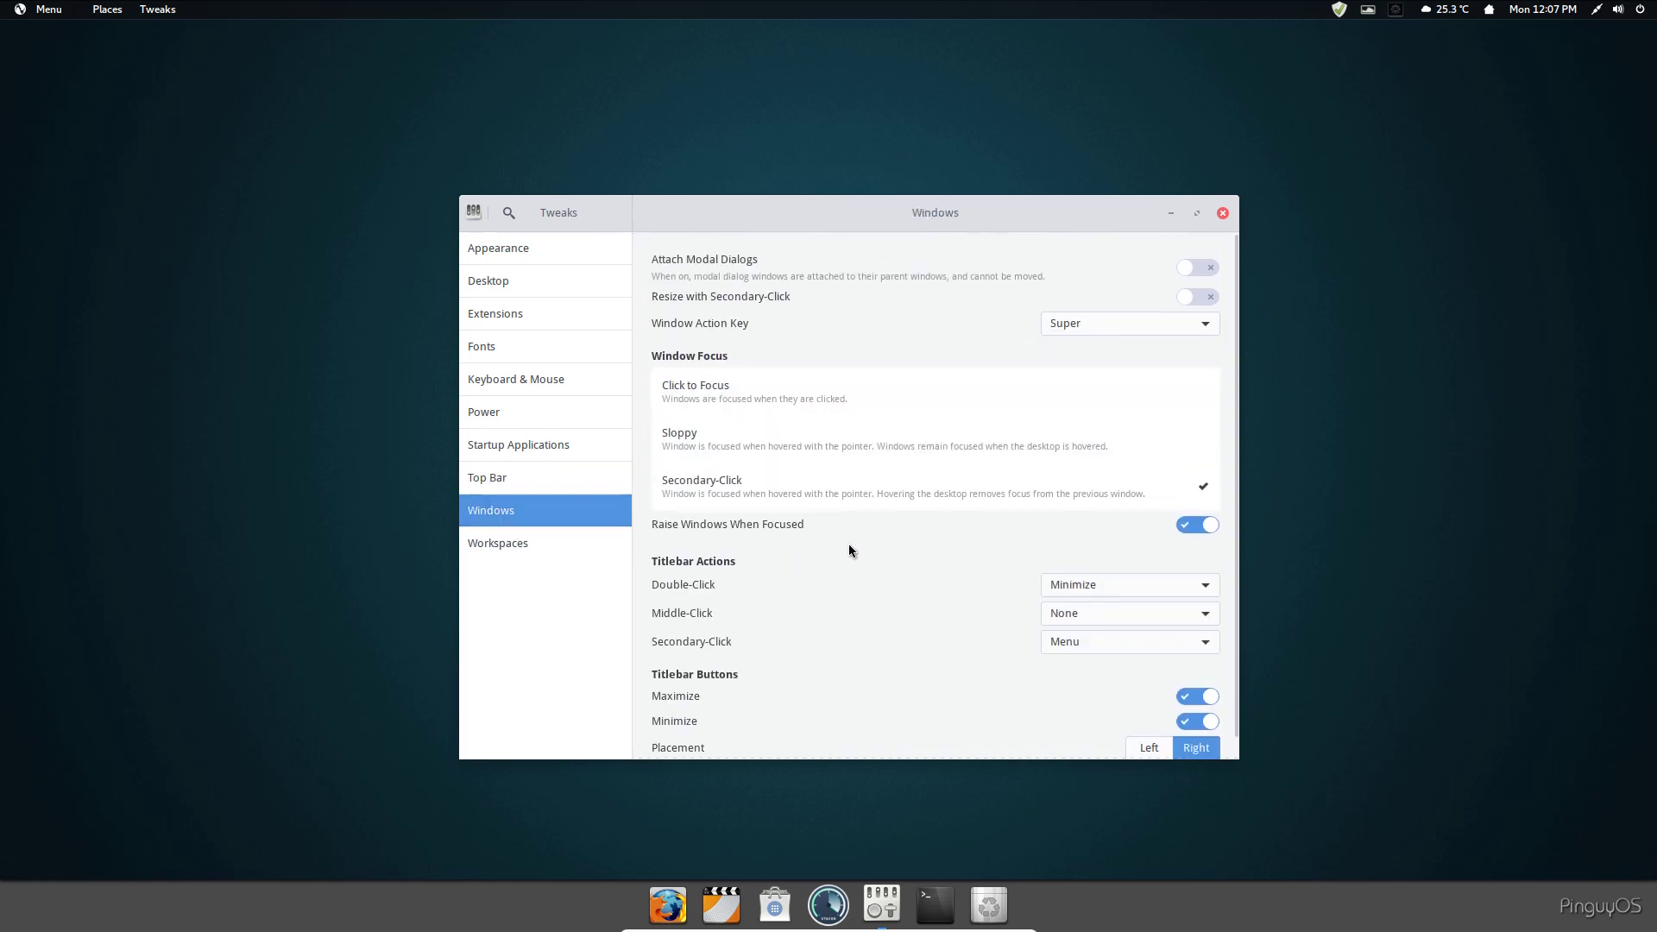
scroll(848, 550, "down", 1)
left_click(485, 550)
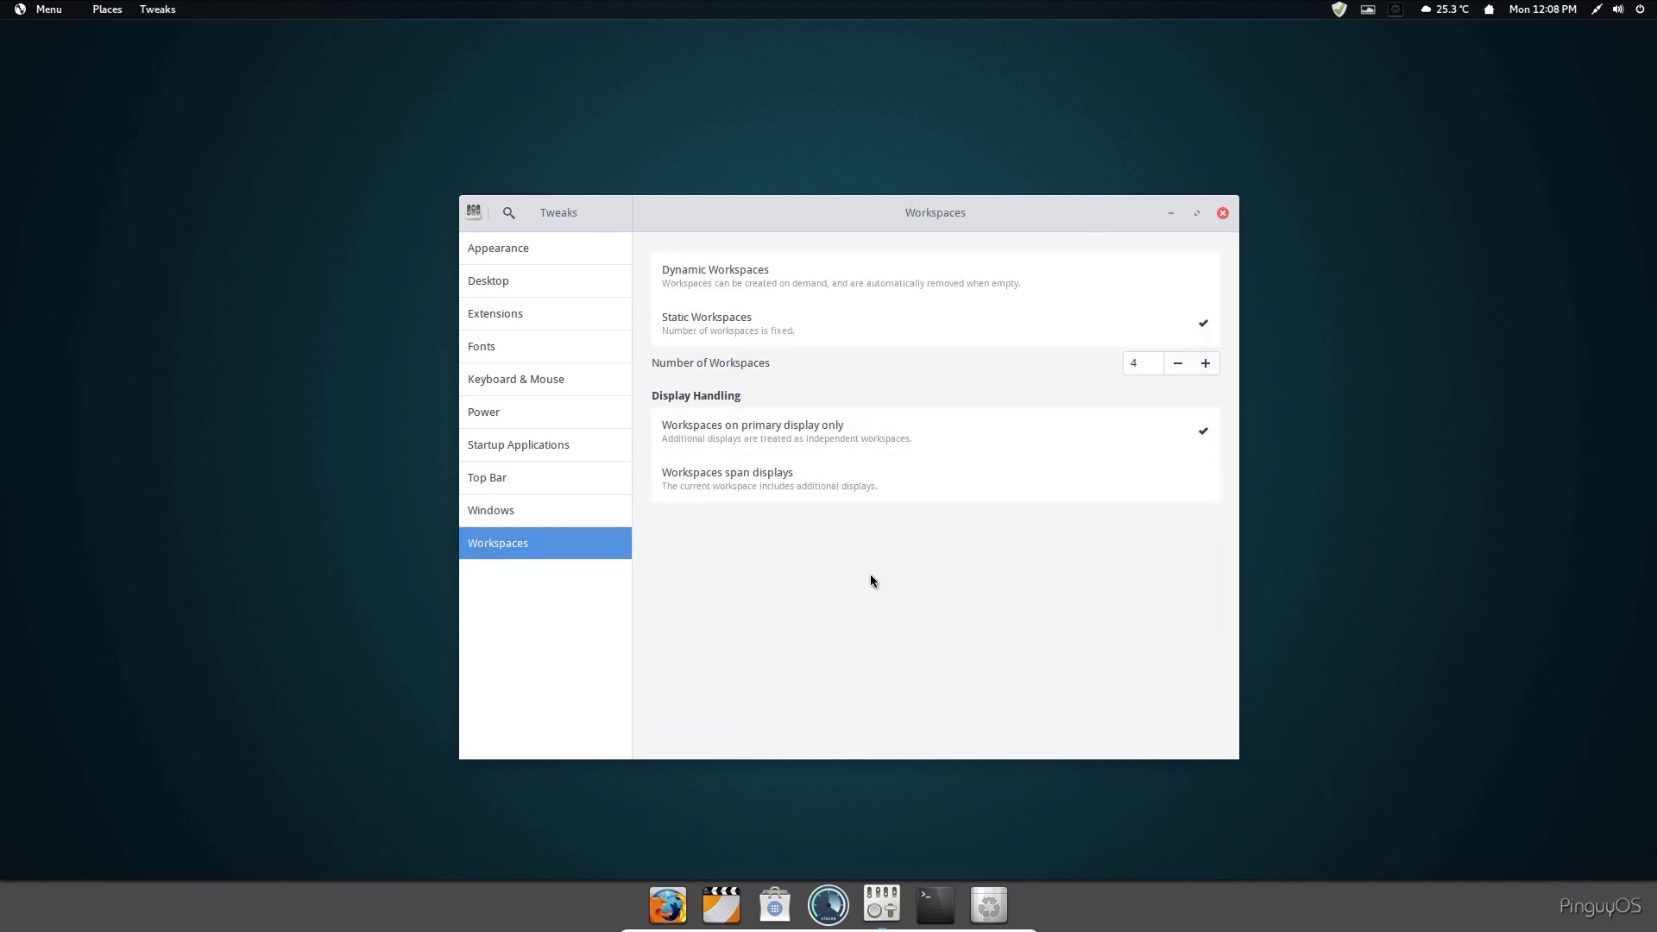
left_click(1219, 215)
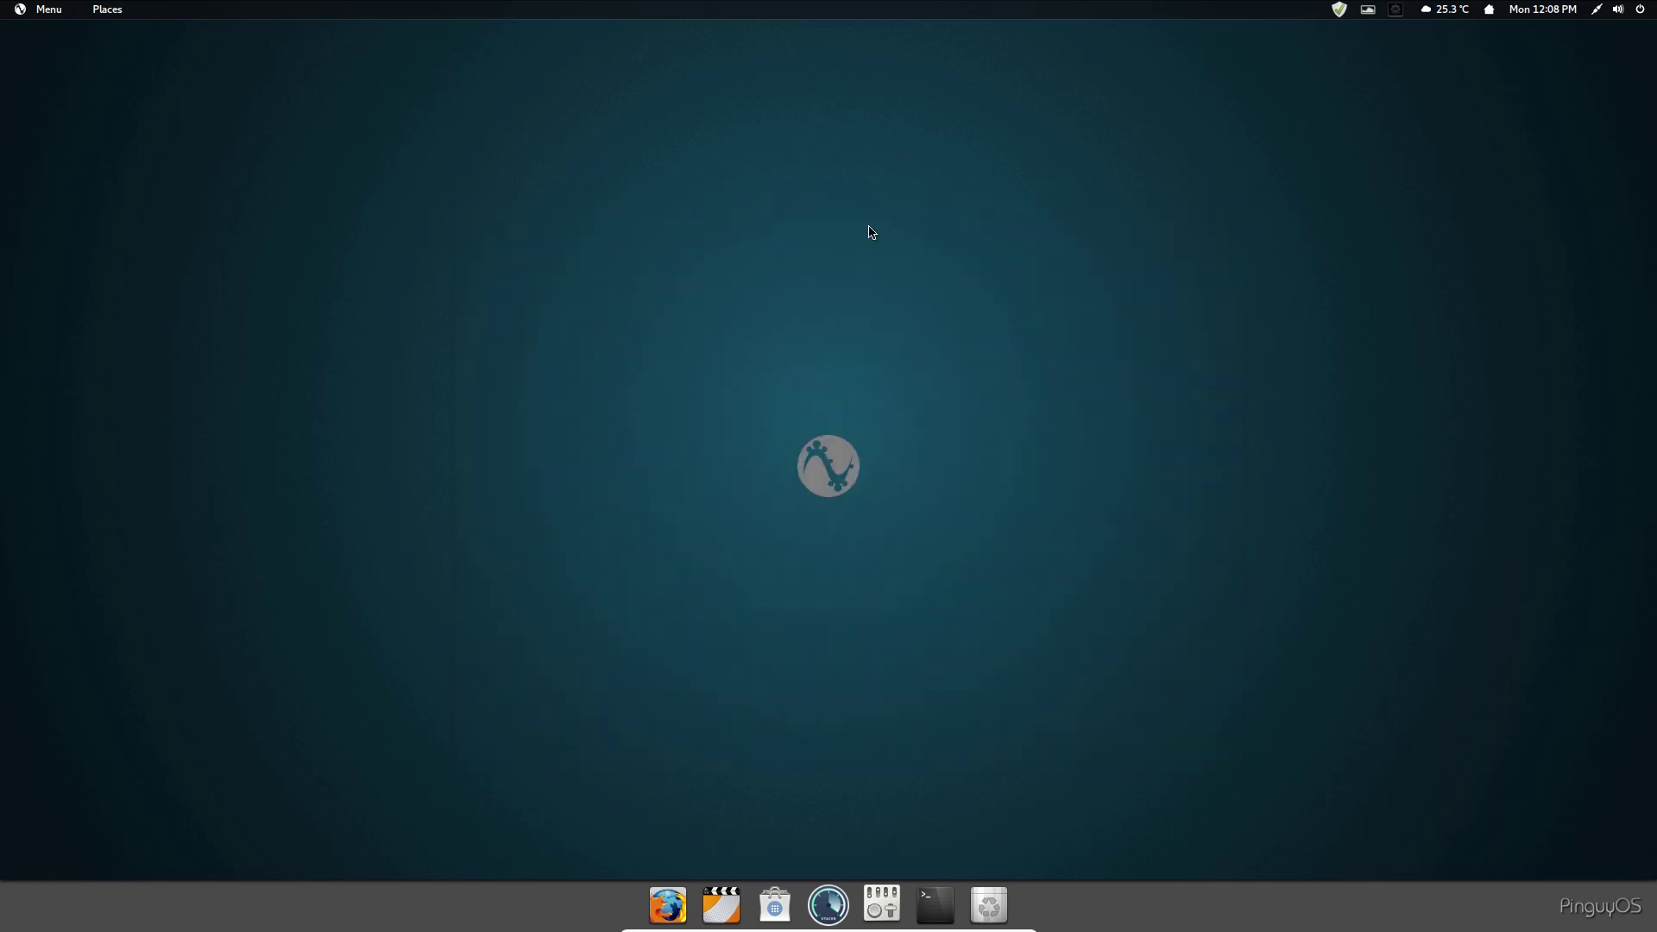